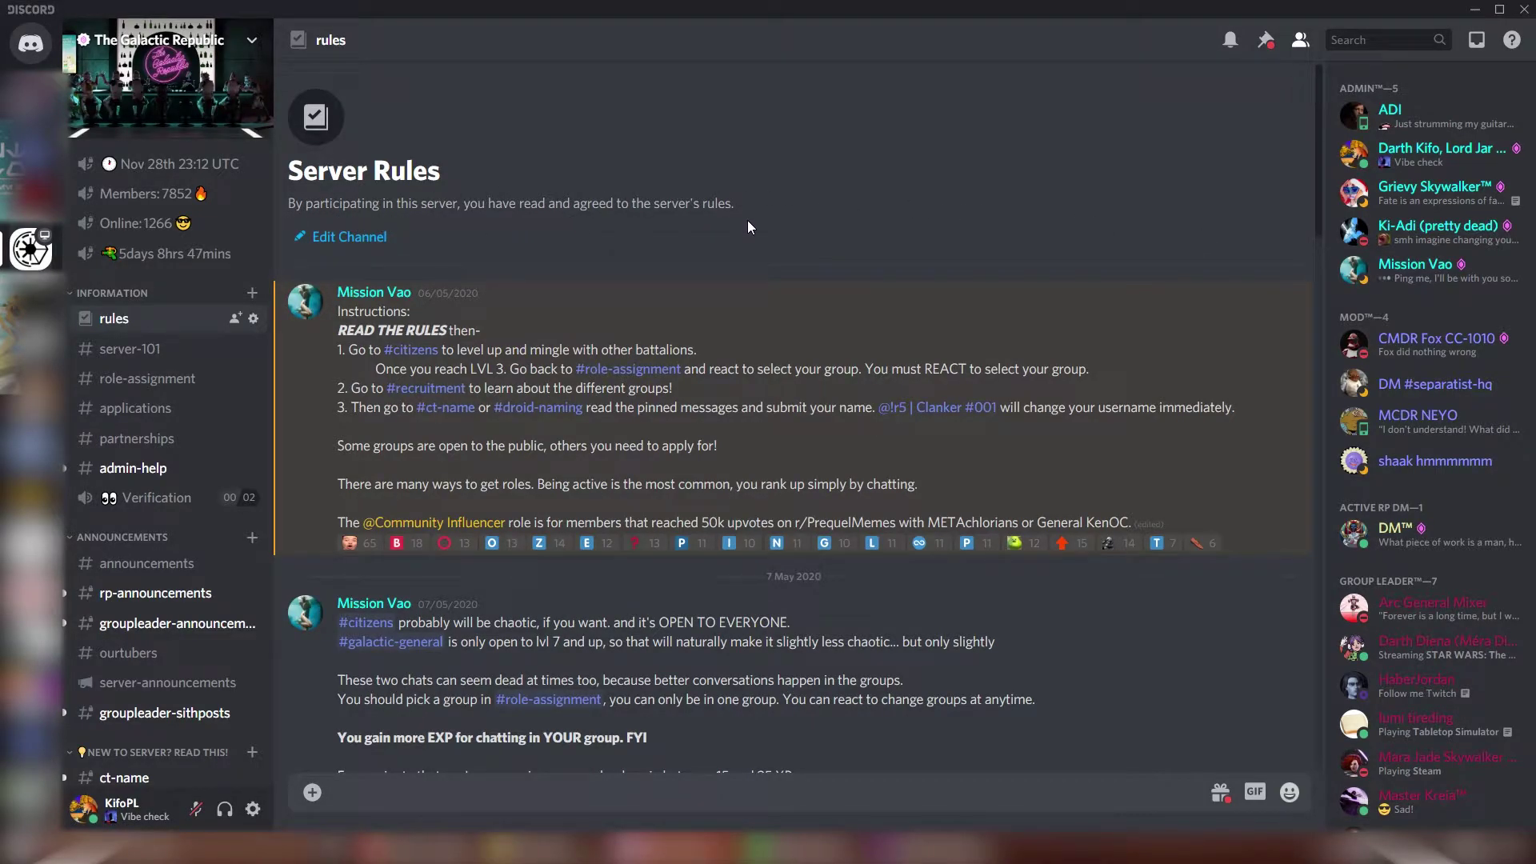
Read through The Galactic Republic's #rules channel.
scroll(1269, 214, down, 6)
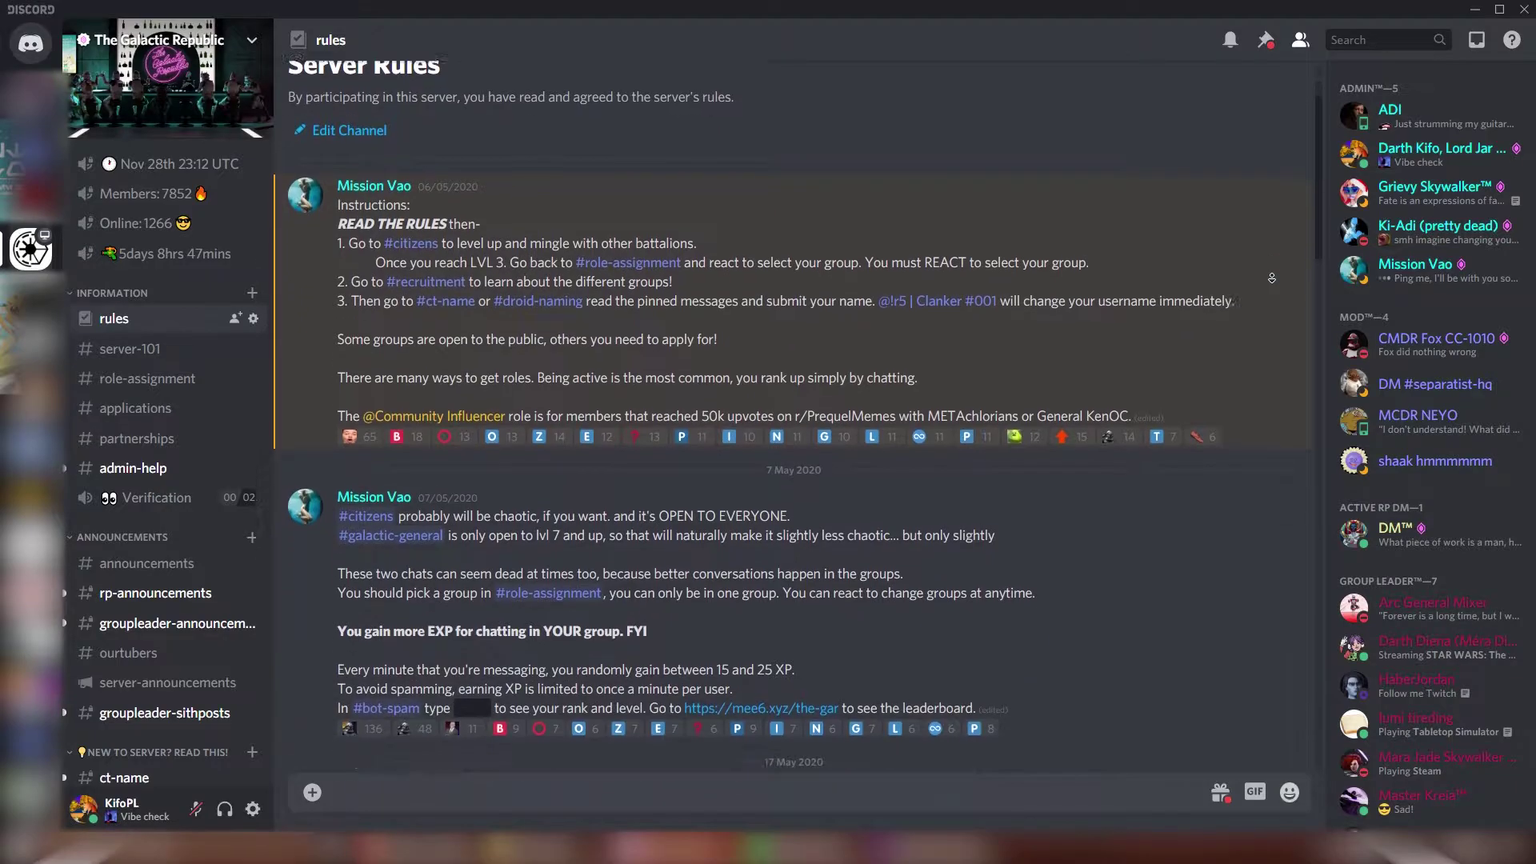
scroll(1271, 278, down, 10)
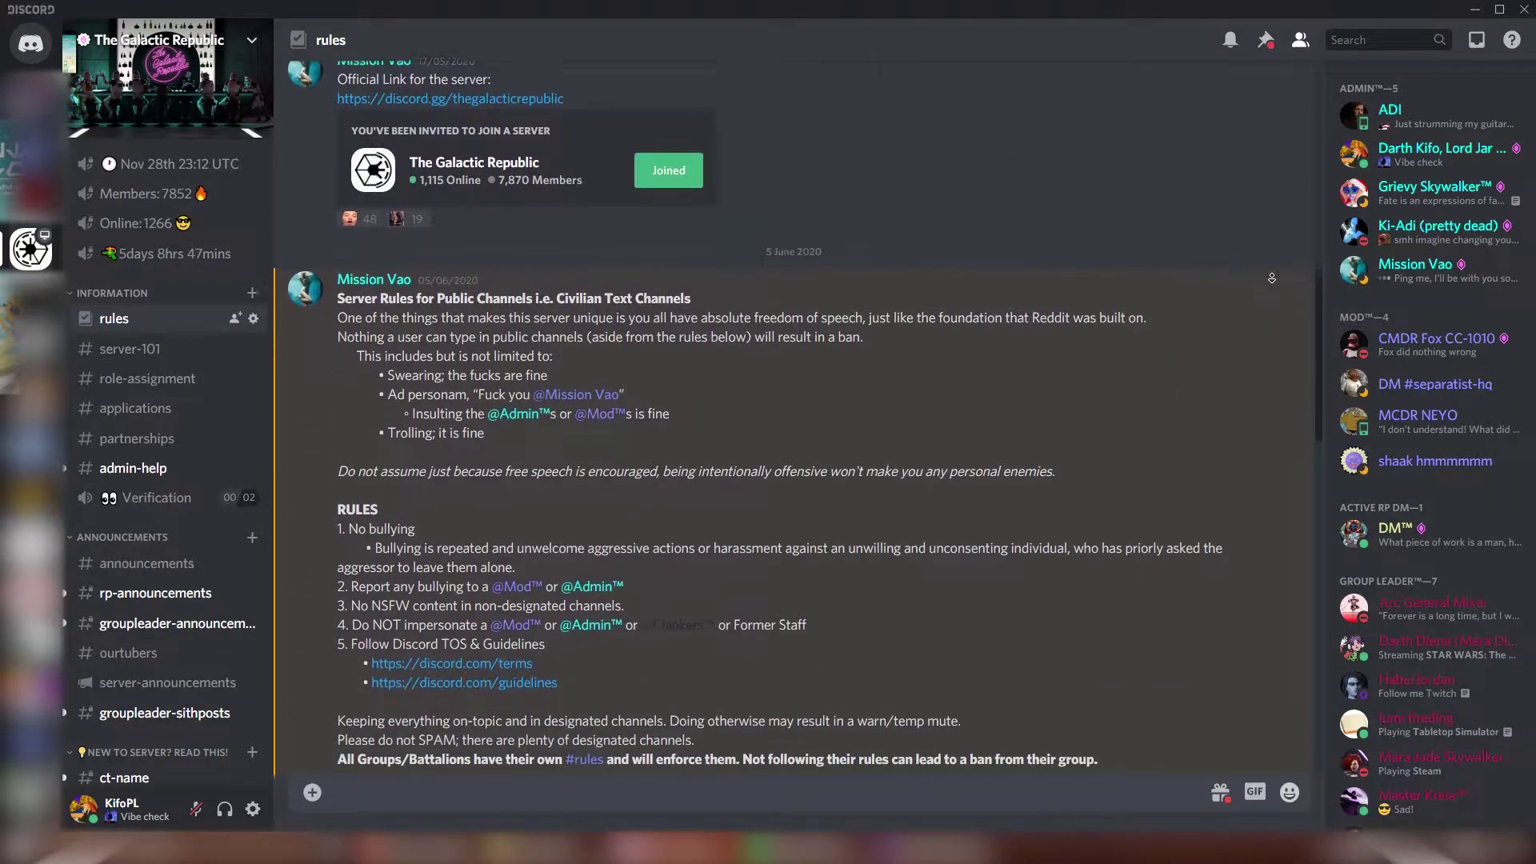
scroll(1271, 277, down, 10)
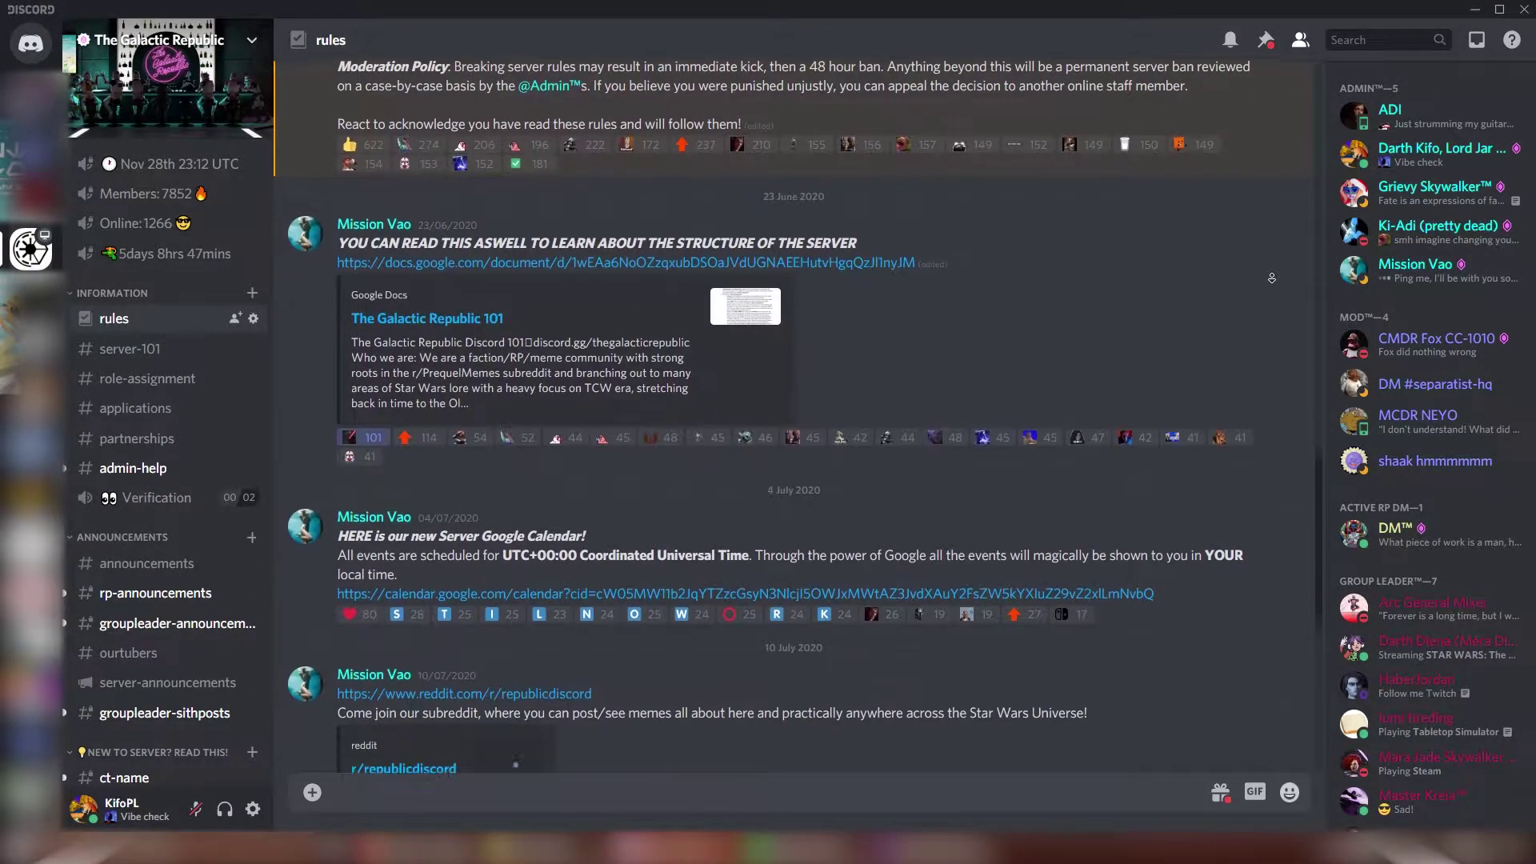
scroll(1272, 278, down, 4)
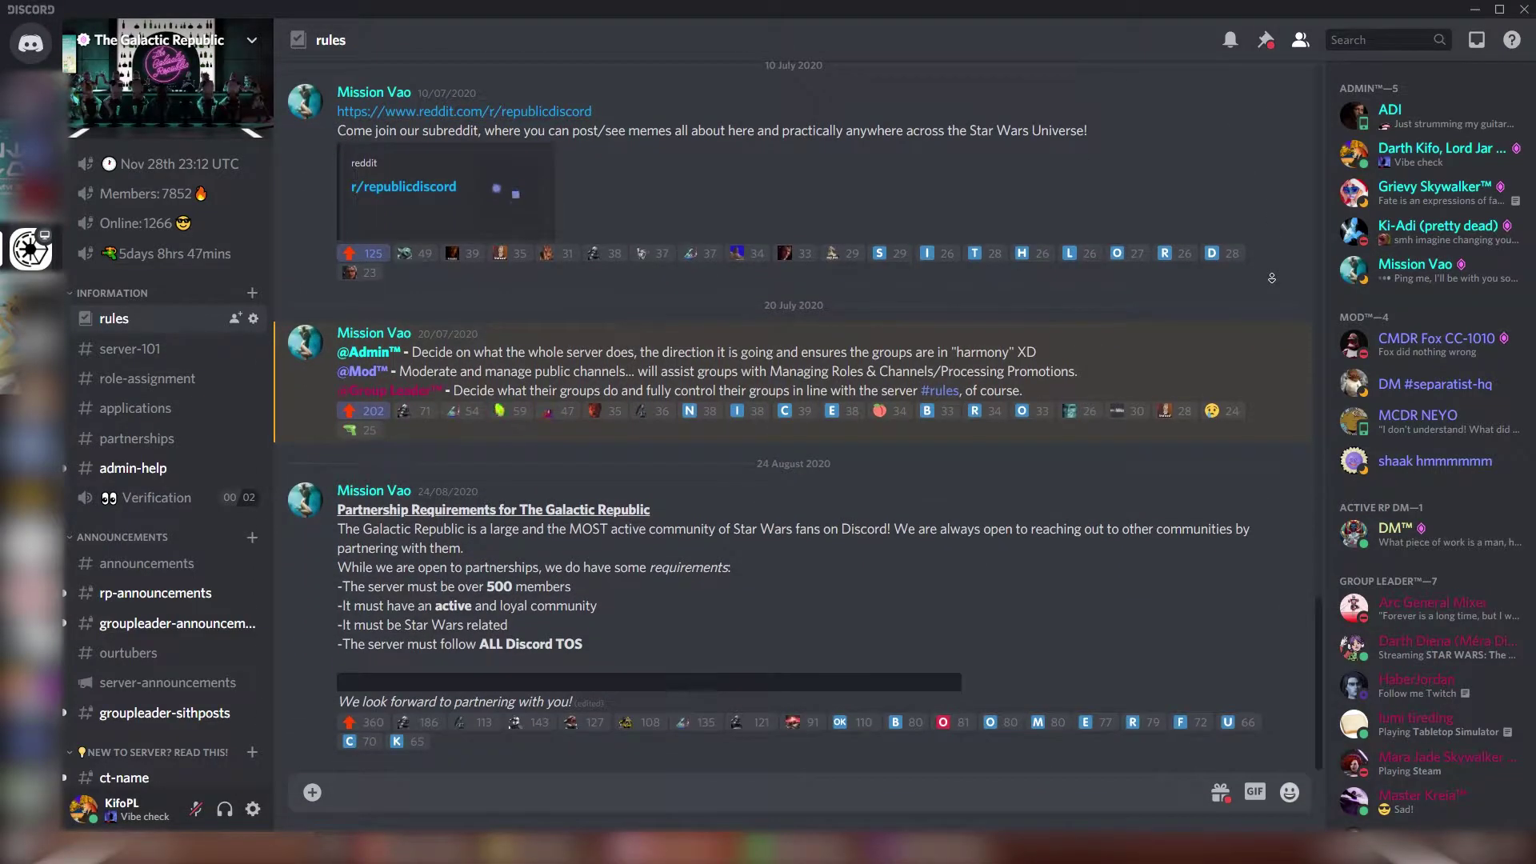
Read through #server-101, then go to the #role-assignment channel.
click(183, 352)
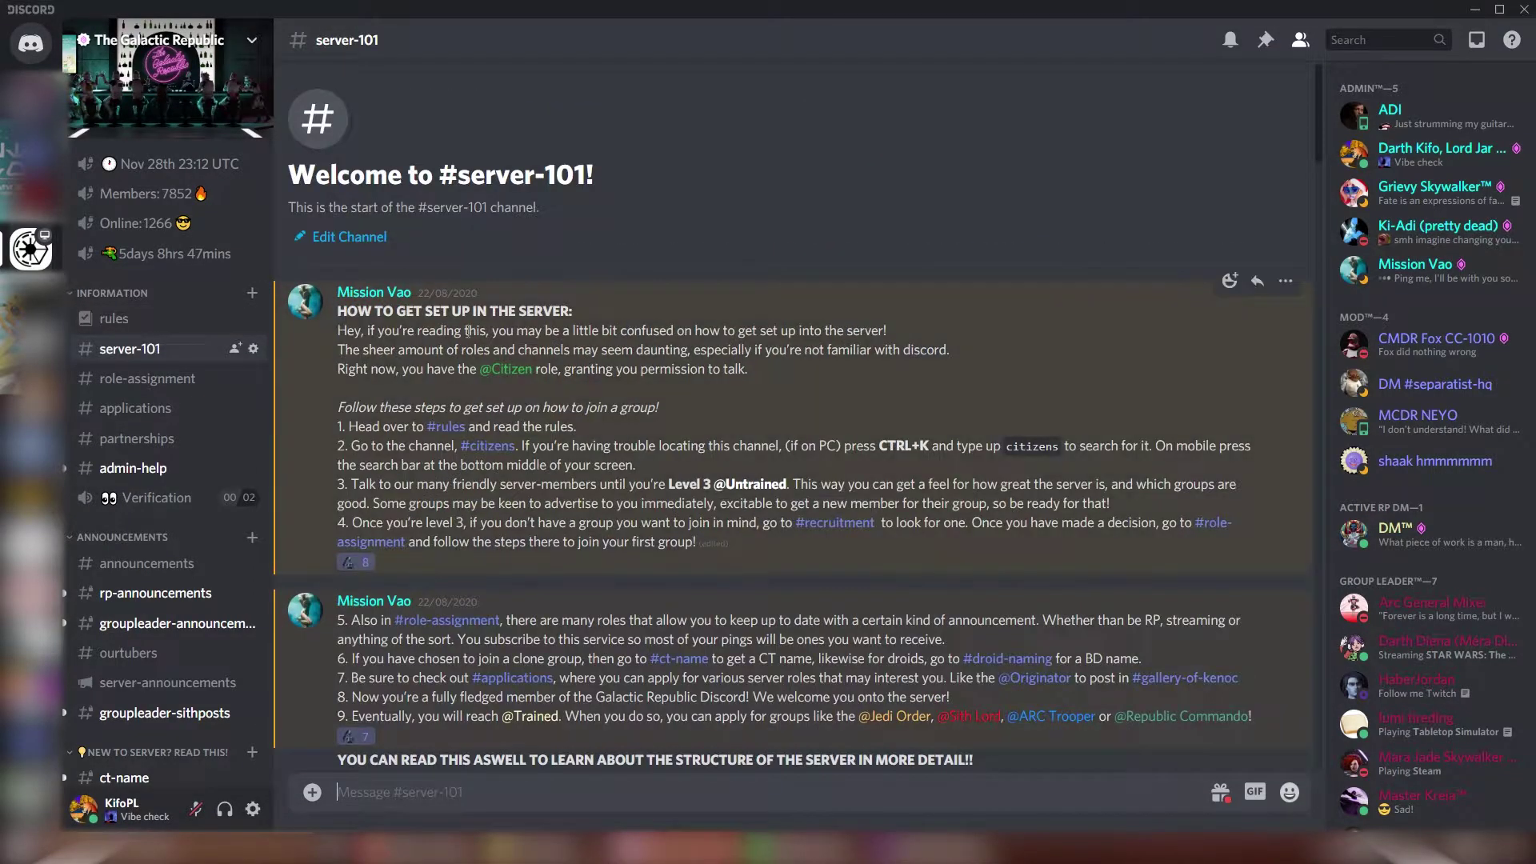
scroll(1291, 237, down, 6)
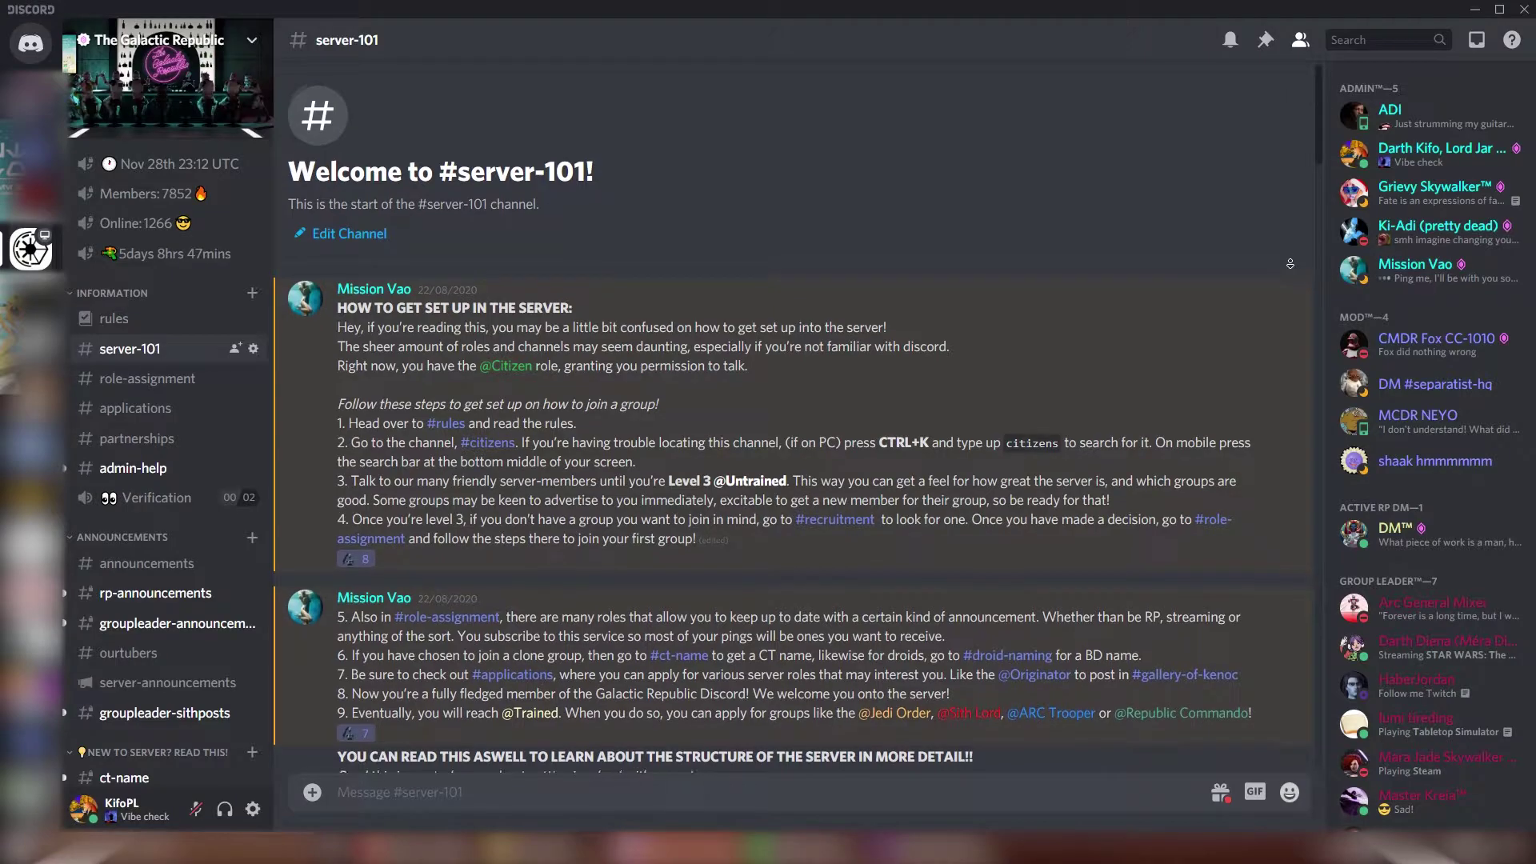
scroll(1291, 304, down, 10)
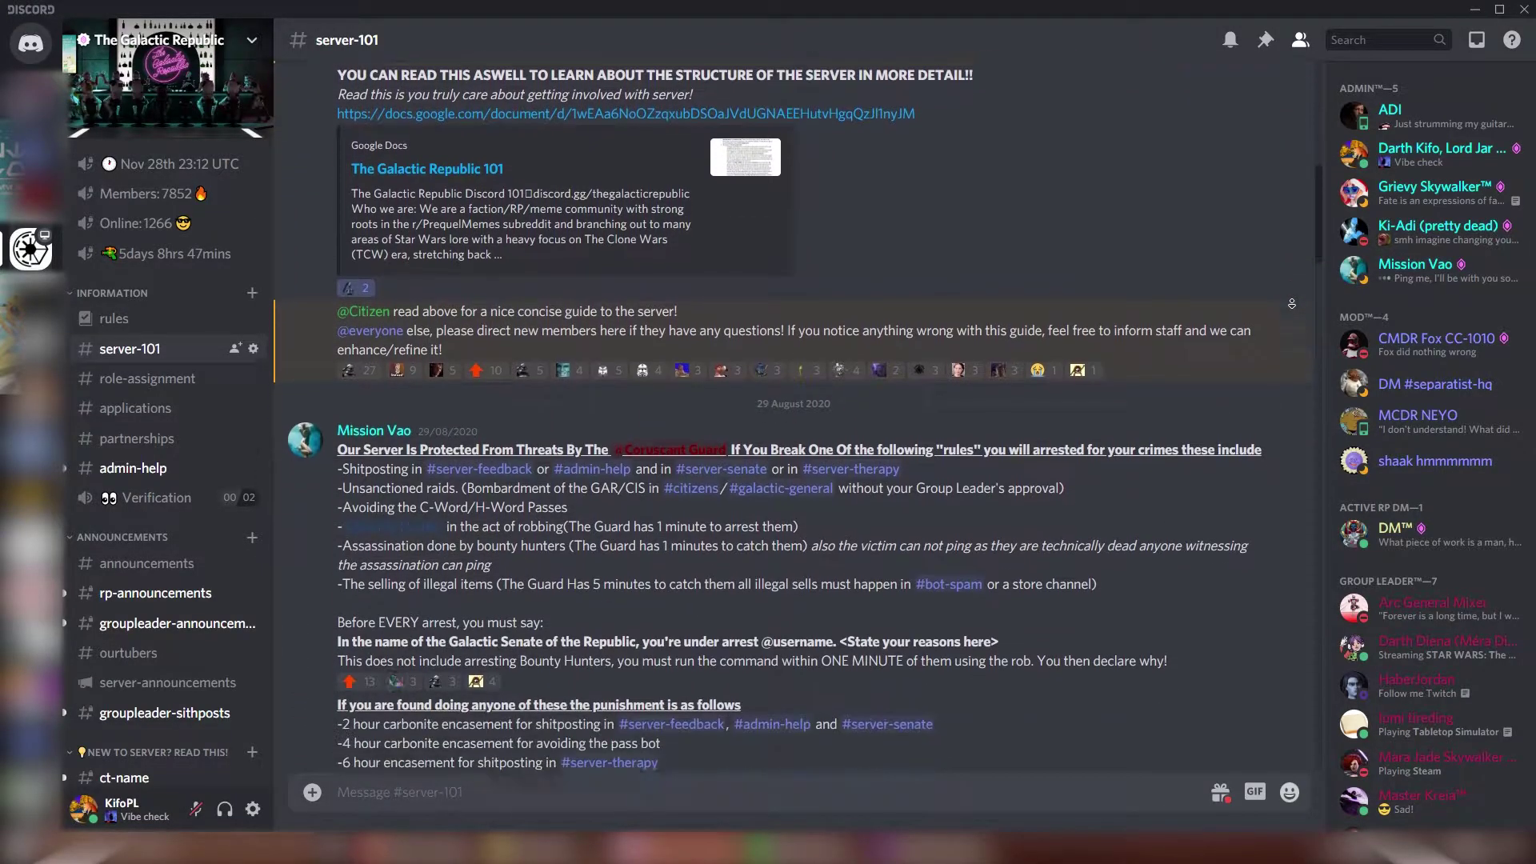
scroll(1291, 296, down, 8)
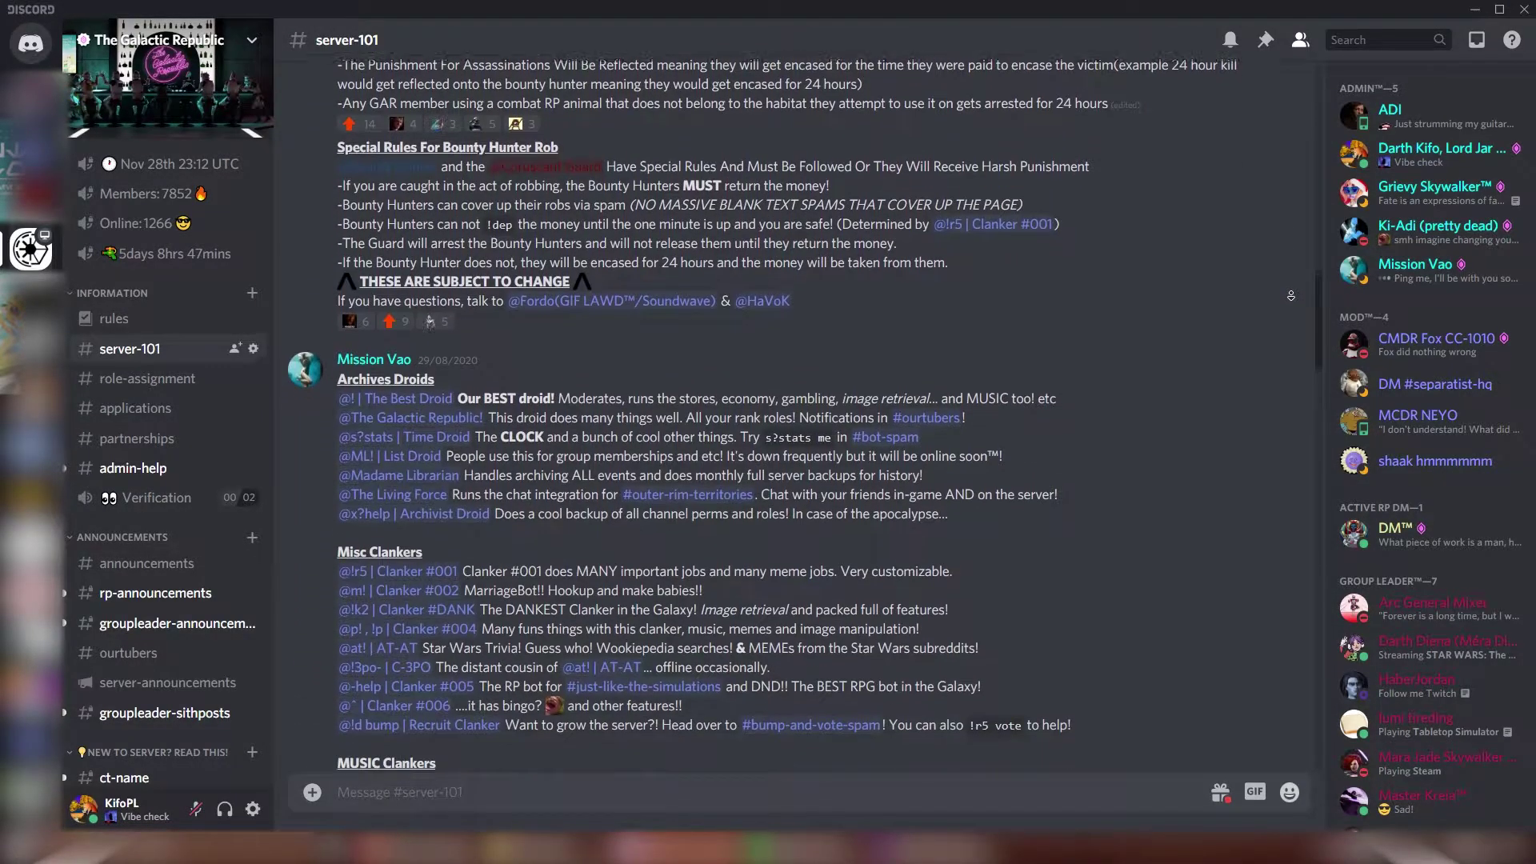
scroll(1290, 295, down, 8)
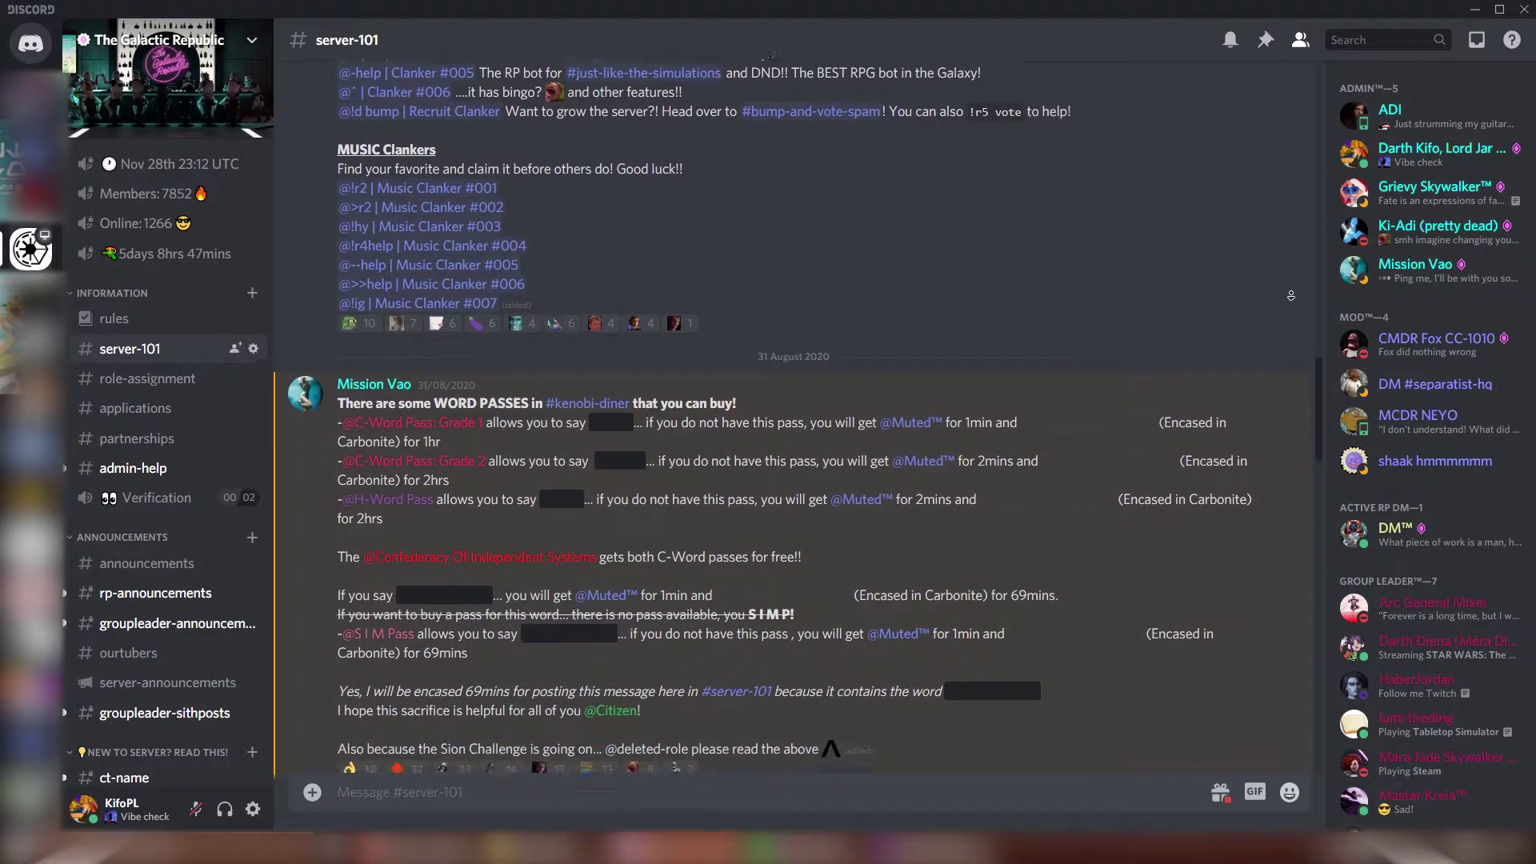
scroll(1291, 296, down, 8)
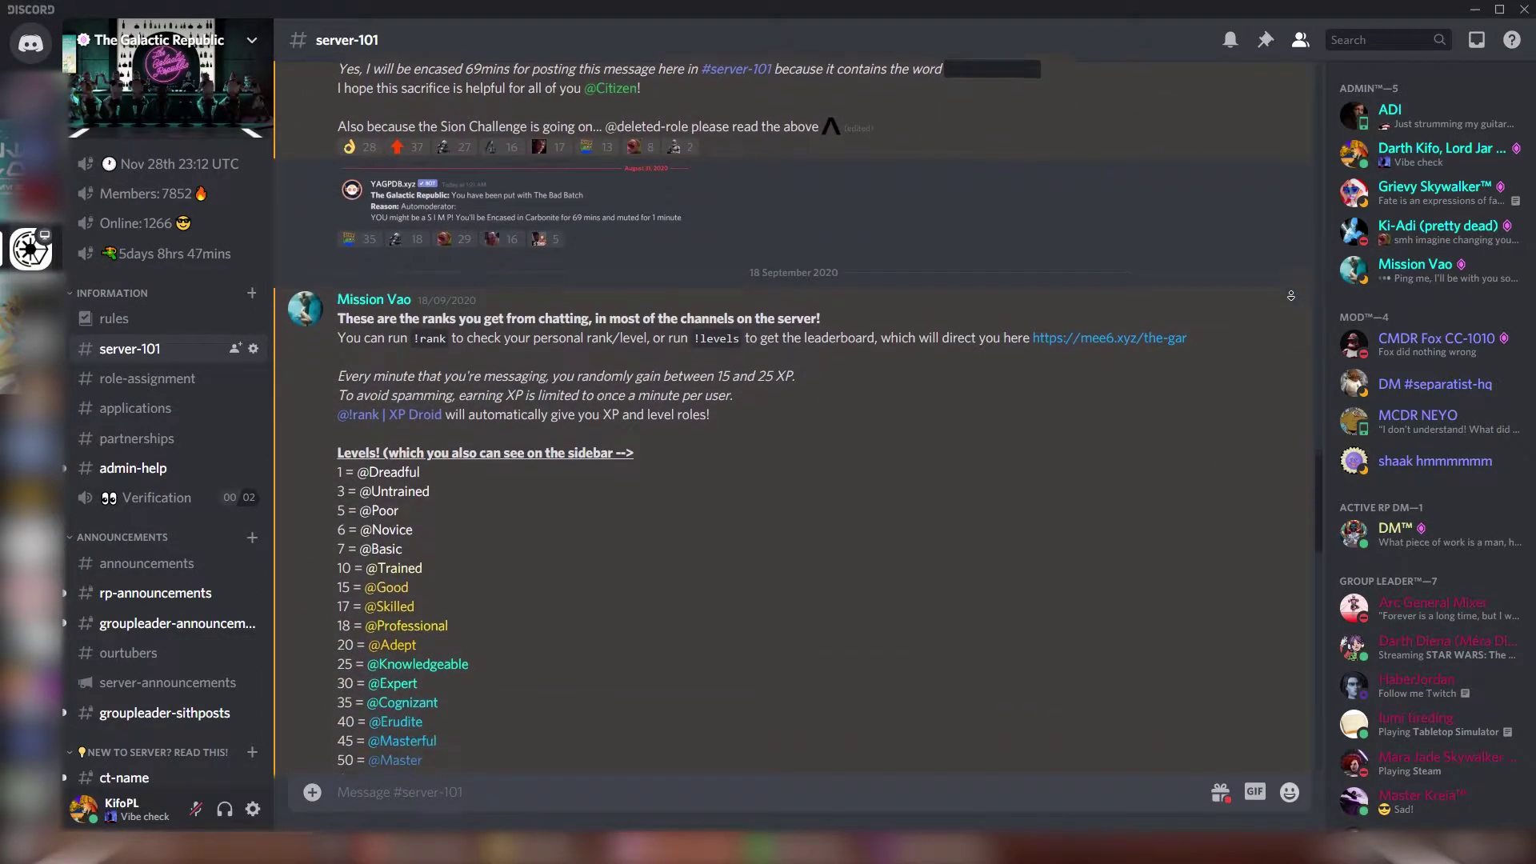
scroll(1291, 295, down, 8)
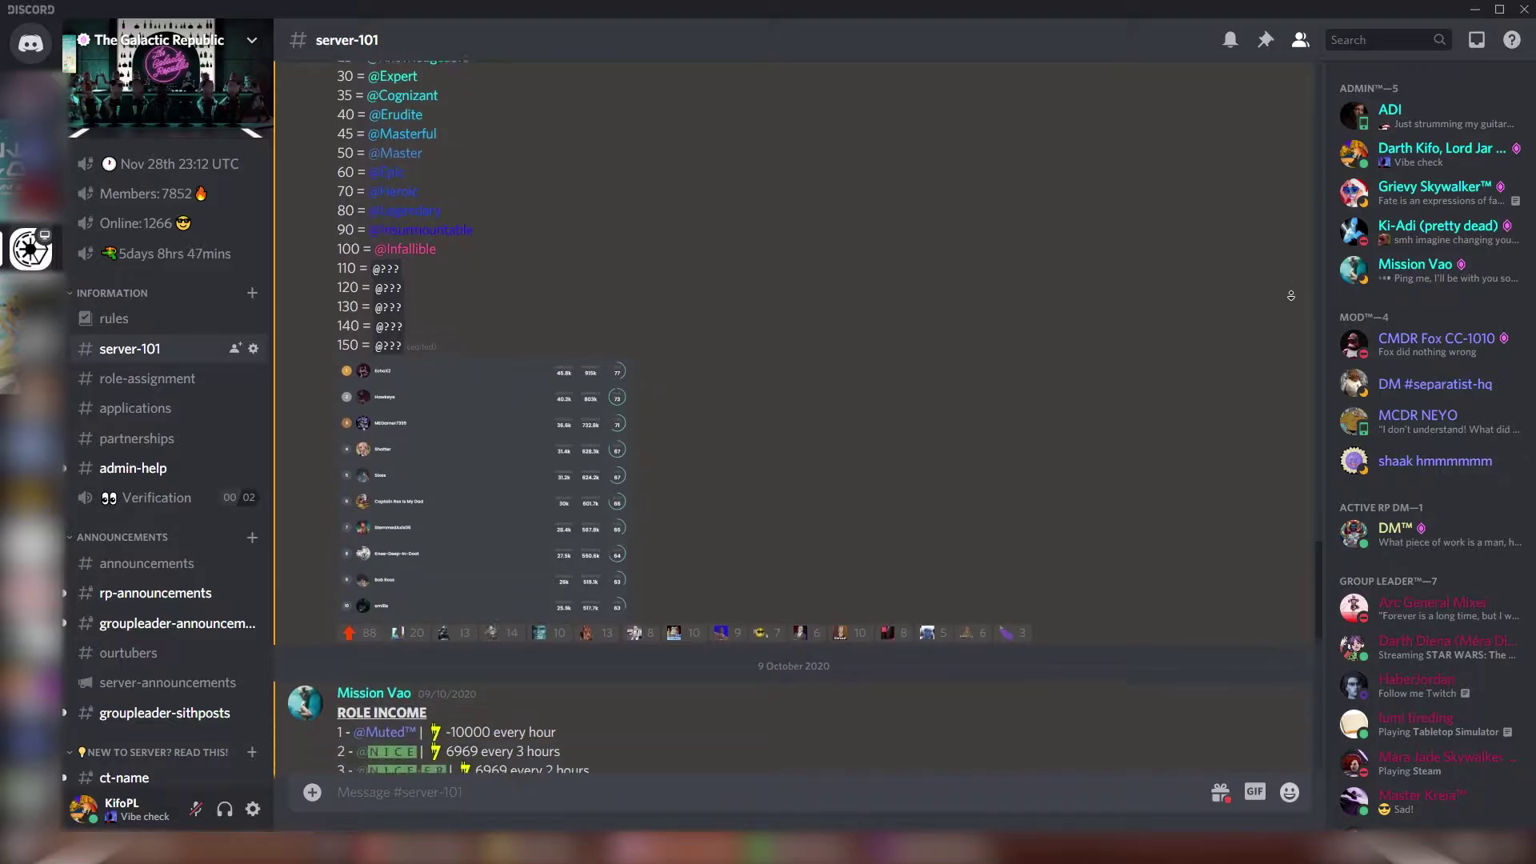
scroll(1291, 296, down, 5)
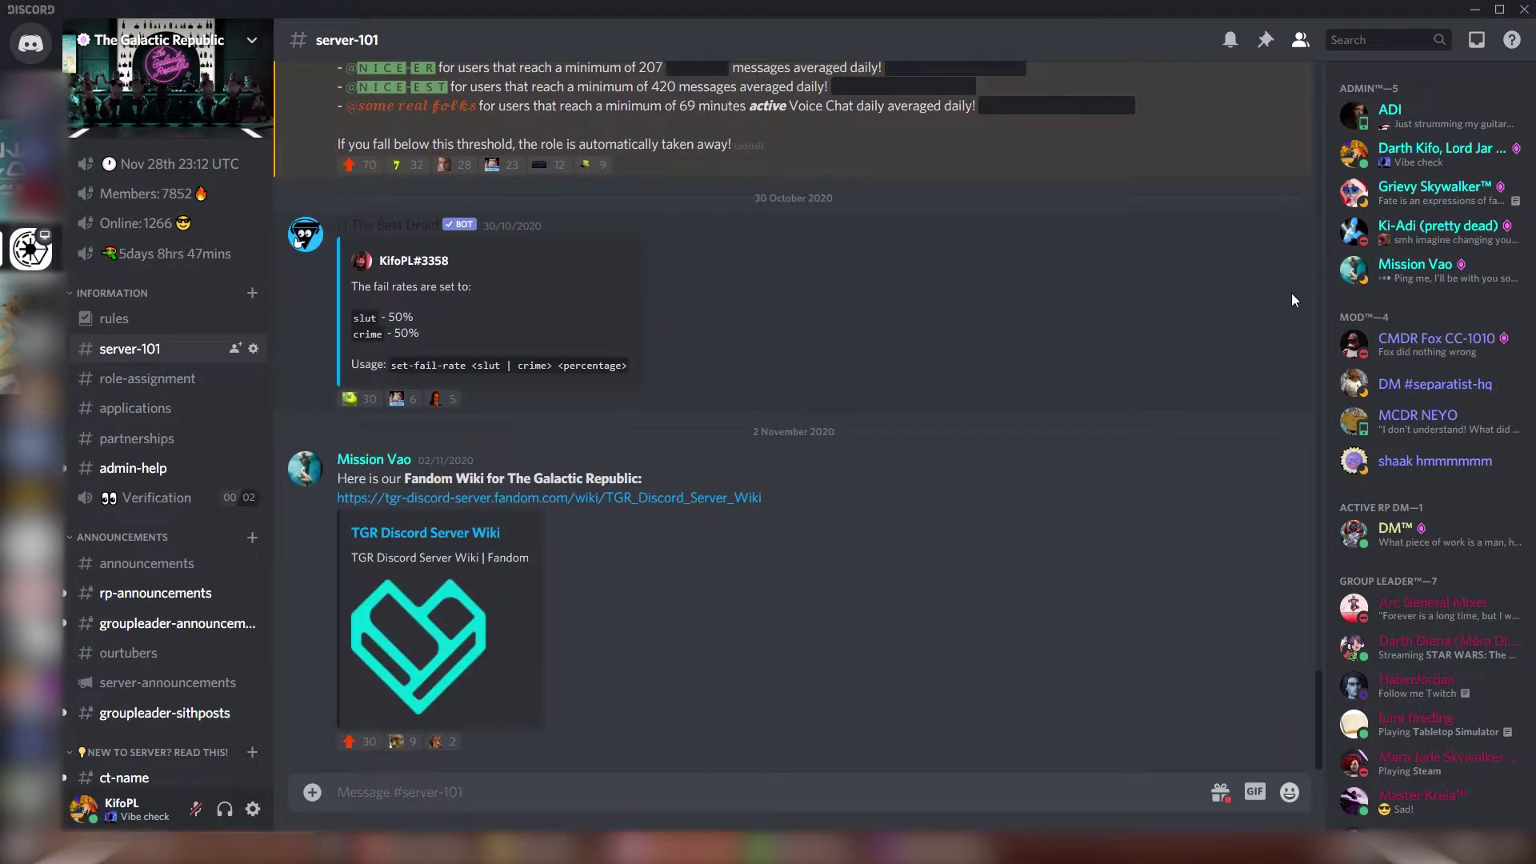
click(135, 381)
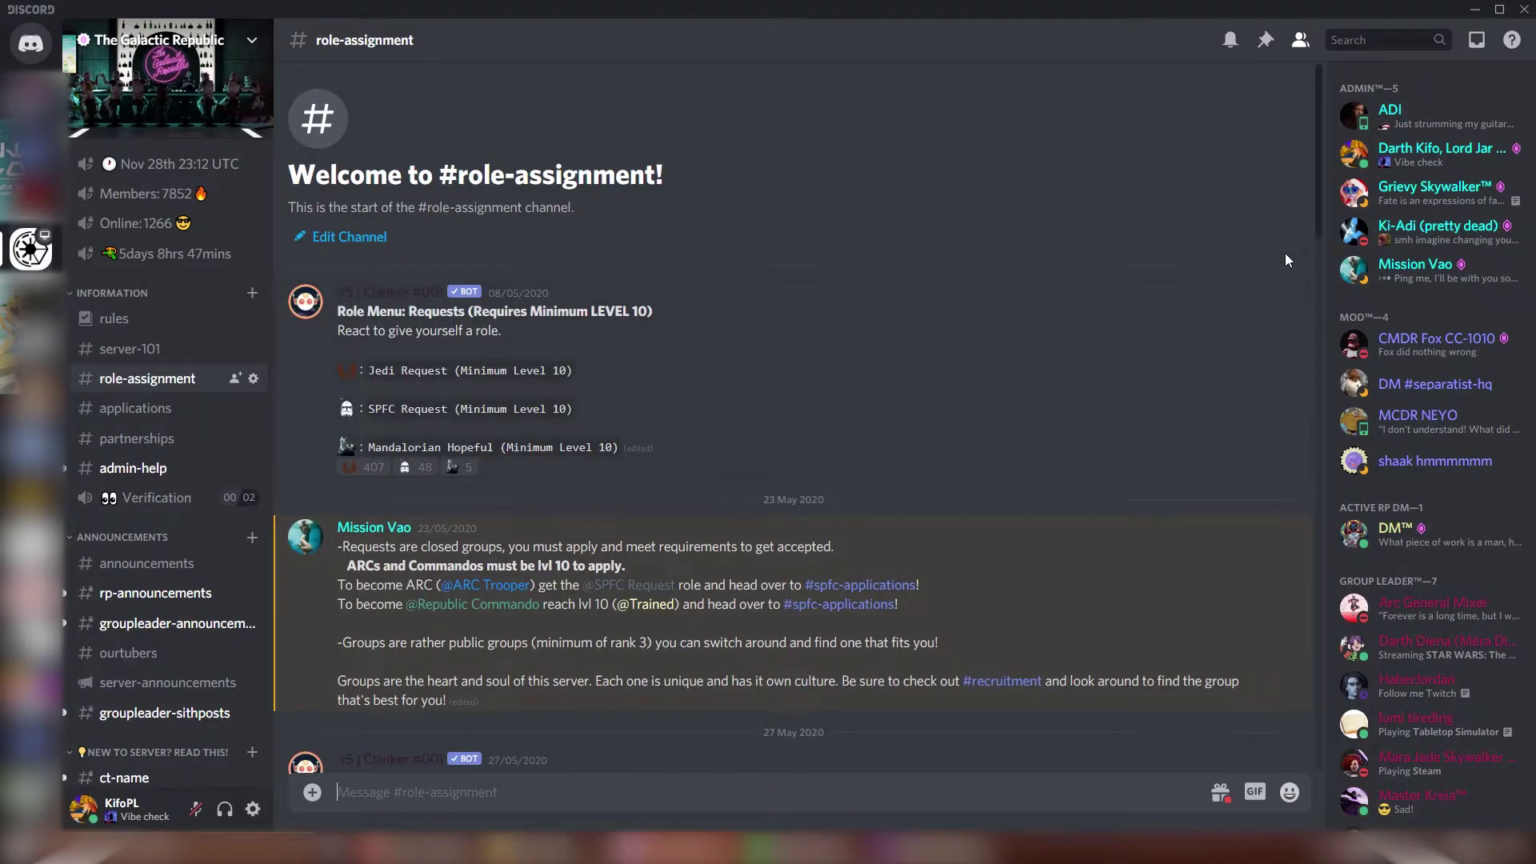
React for the Citizen role on the role menu and view YAGPDB.xyz's confirmation DM.
scroll(1285, 255, down, 8)
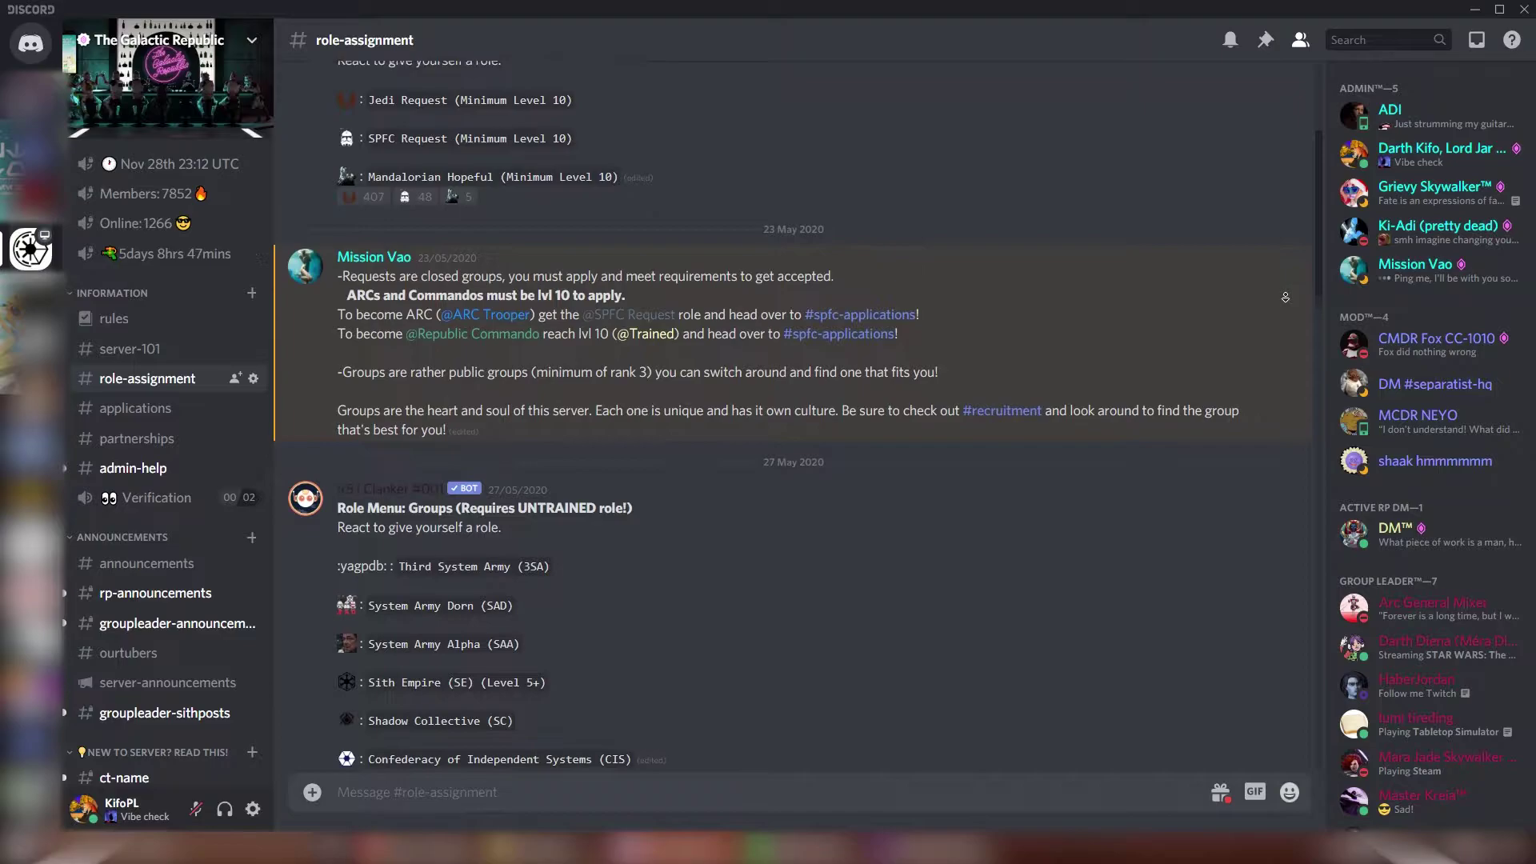
scroll(1285, 284, down, 6)
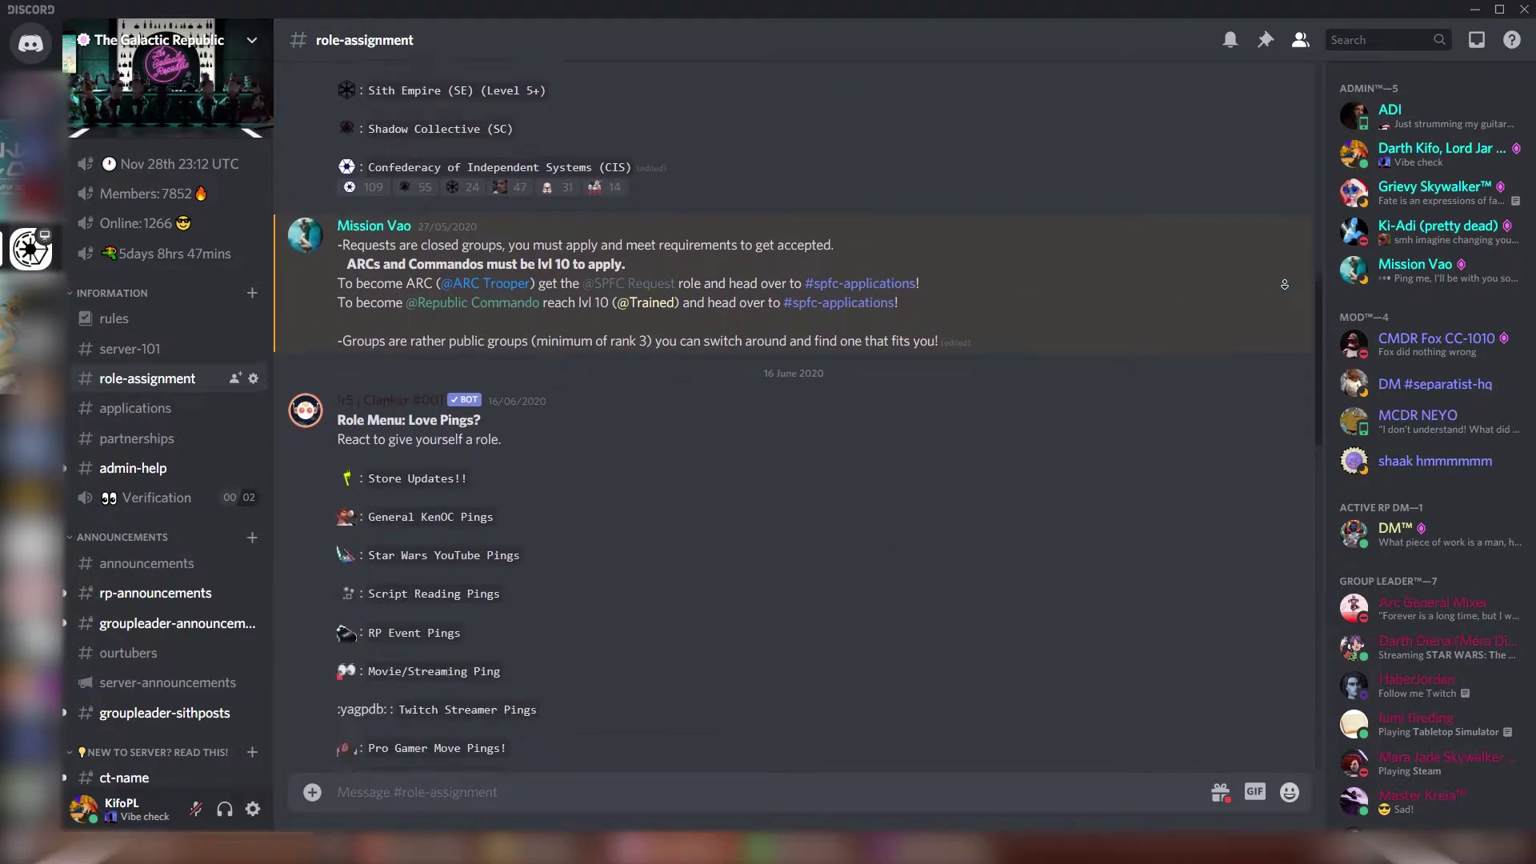
scroll(1285, 284, down, 6)
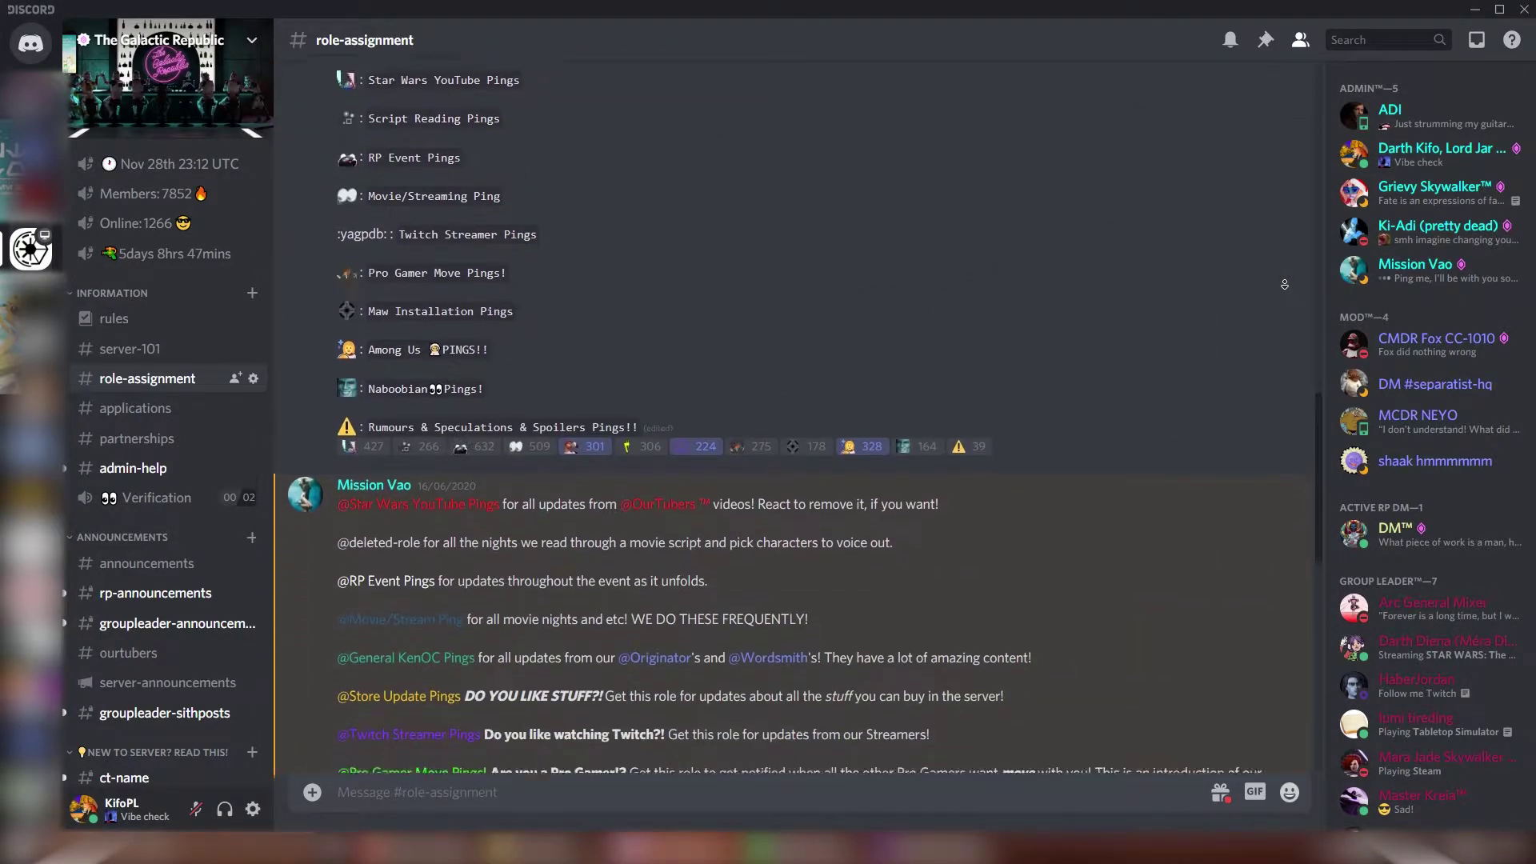
scroll(1284, 285, down, 6)
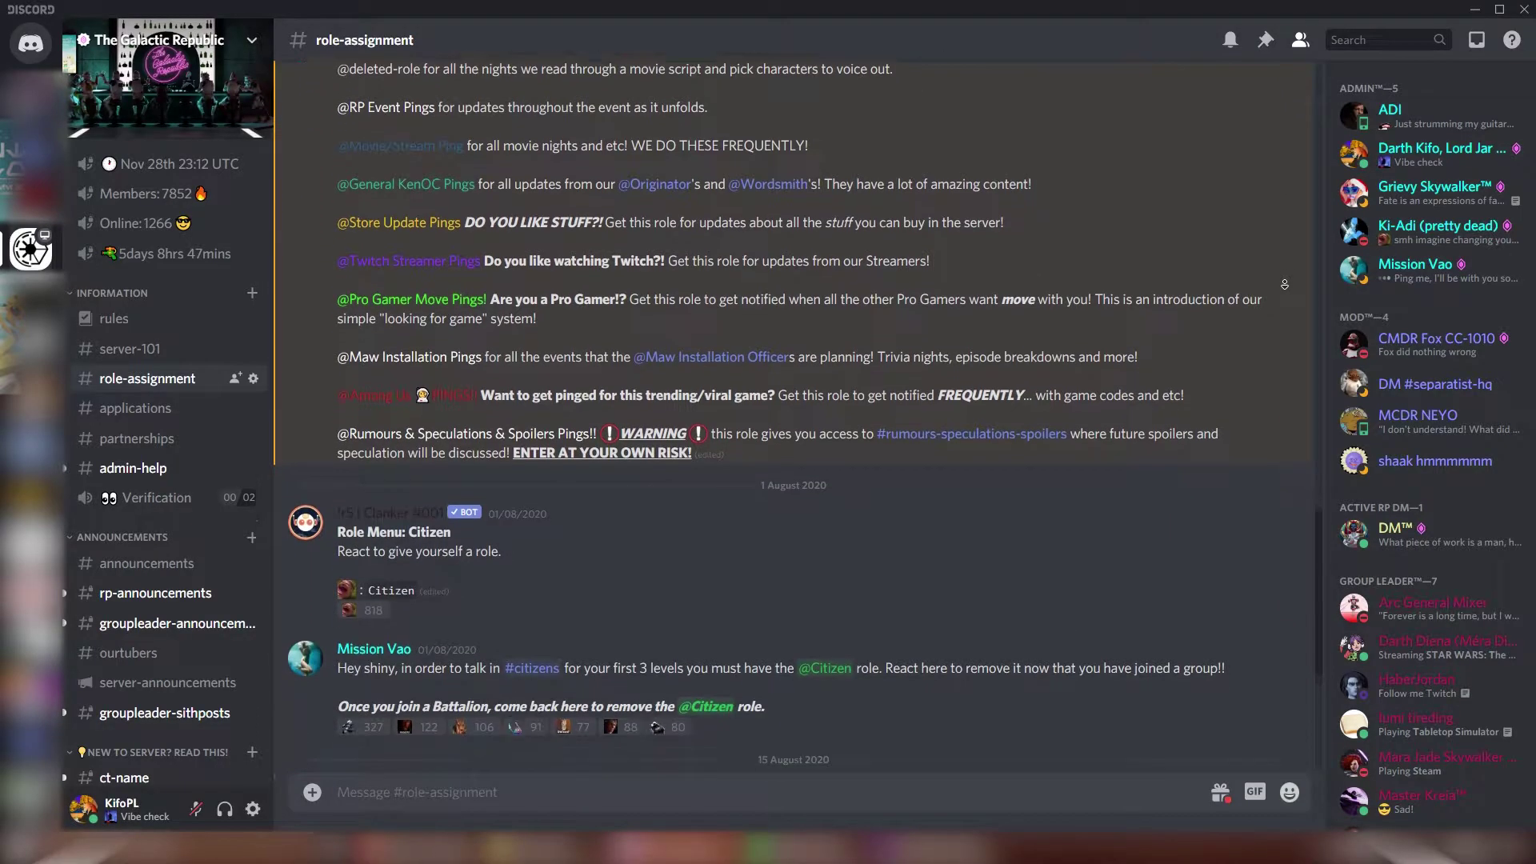
click(360, 390)
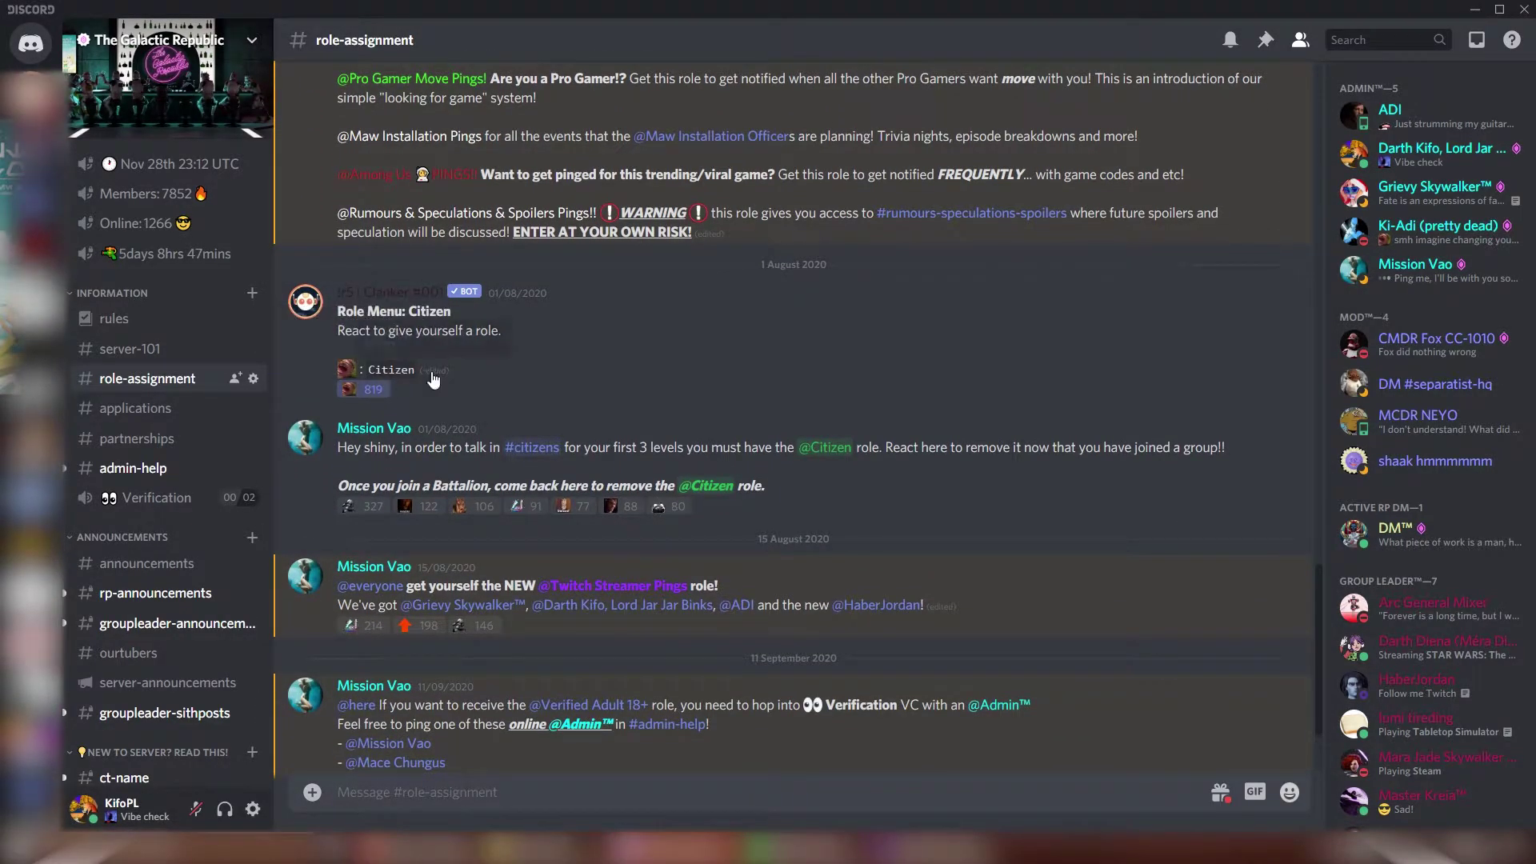
click(31, 88)
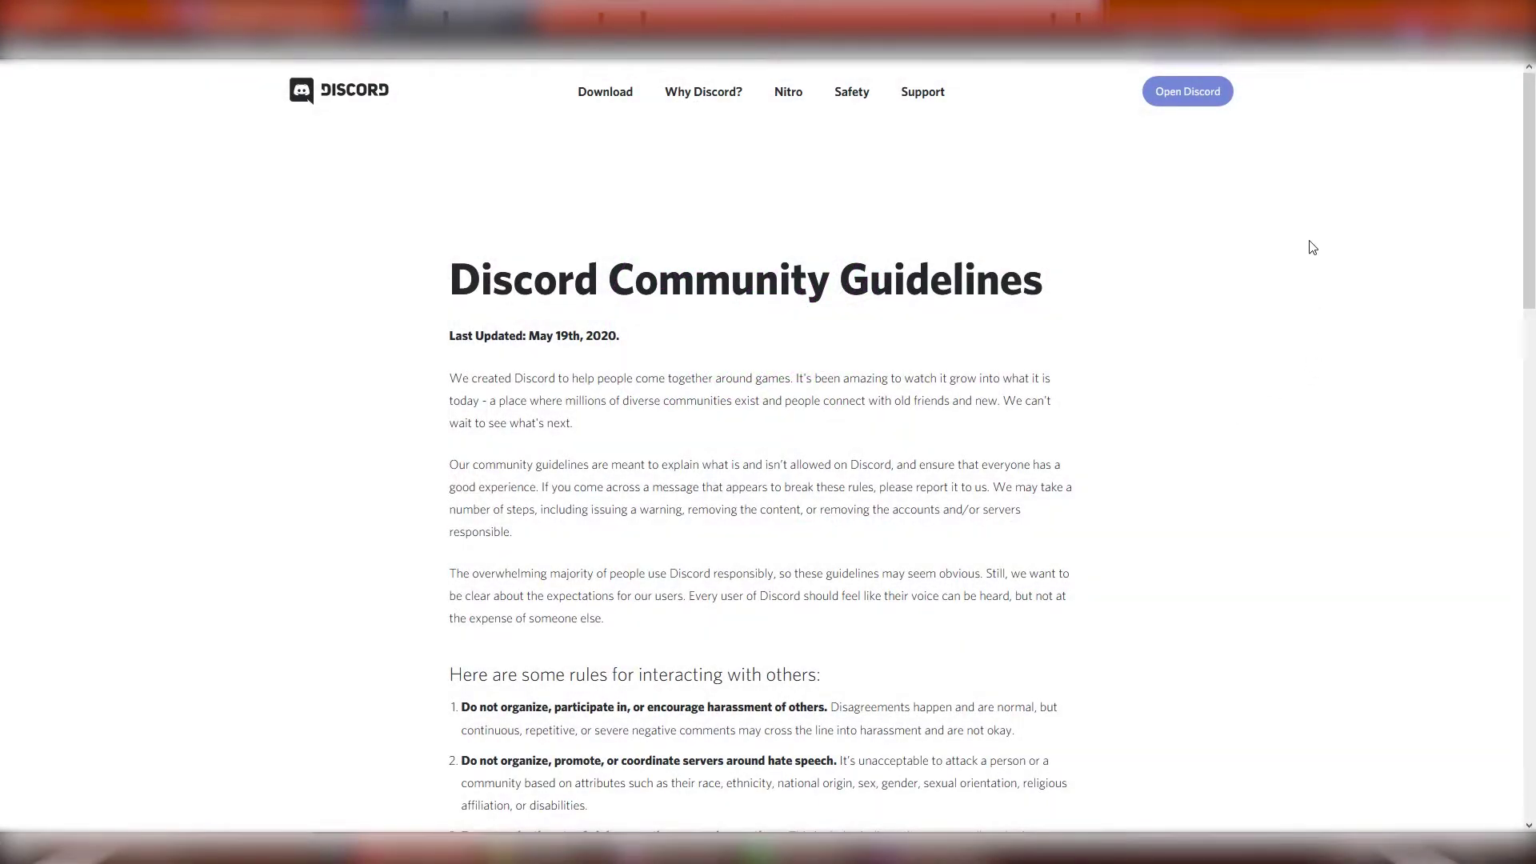
Look over The Galactic Republic banner artwork.
middle_click(1318, 224)
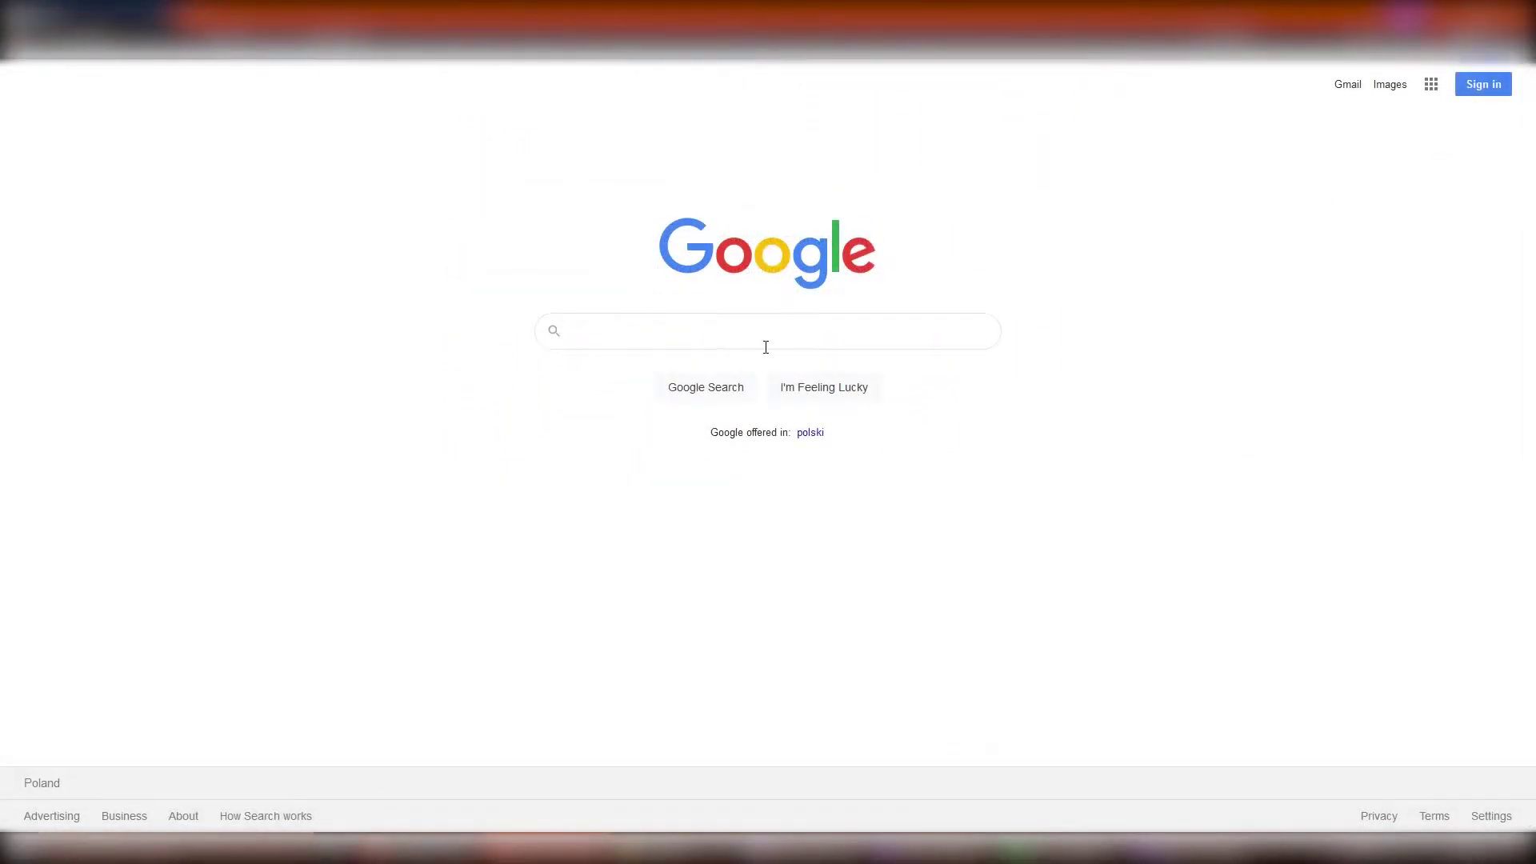
Google 'Discord support' and go to the Discord Support help center result.
click(689, 324)
text(D)
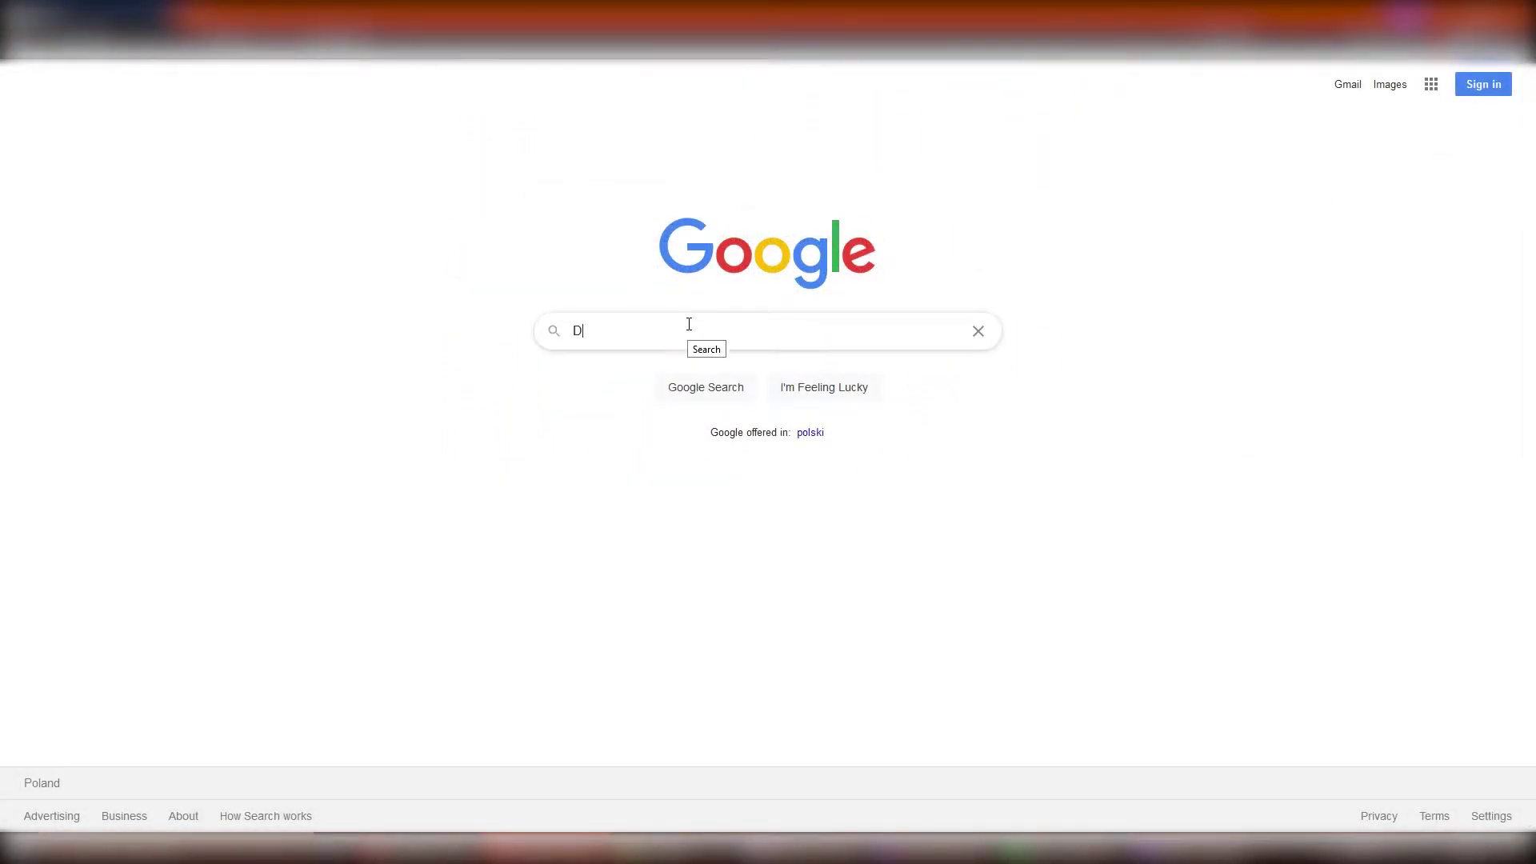
text(iscord support)
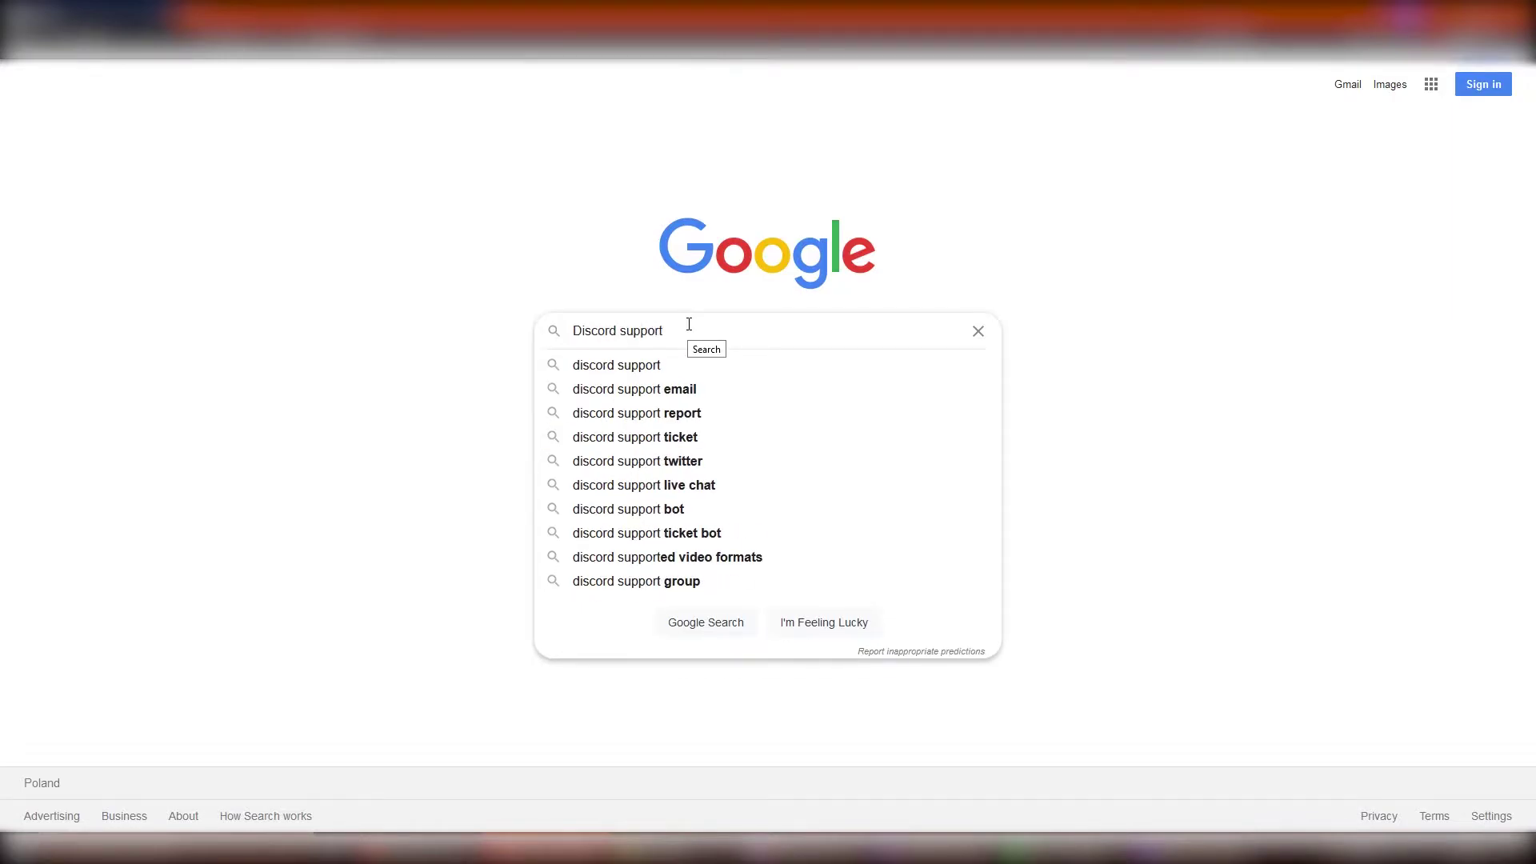
key(Return)
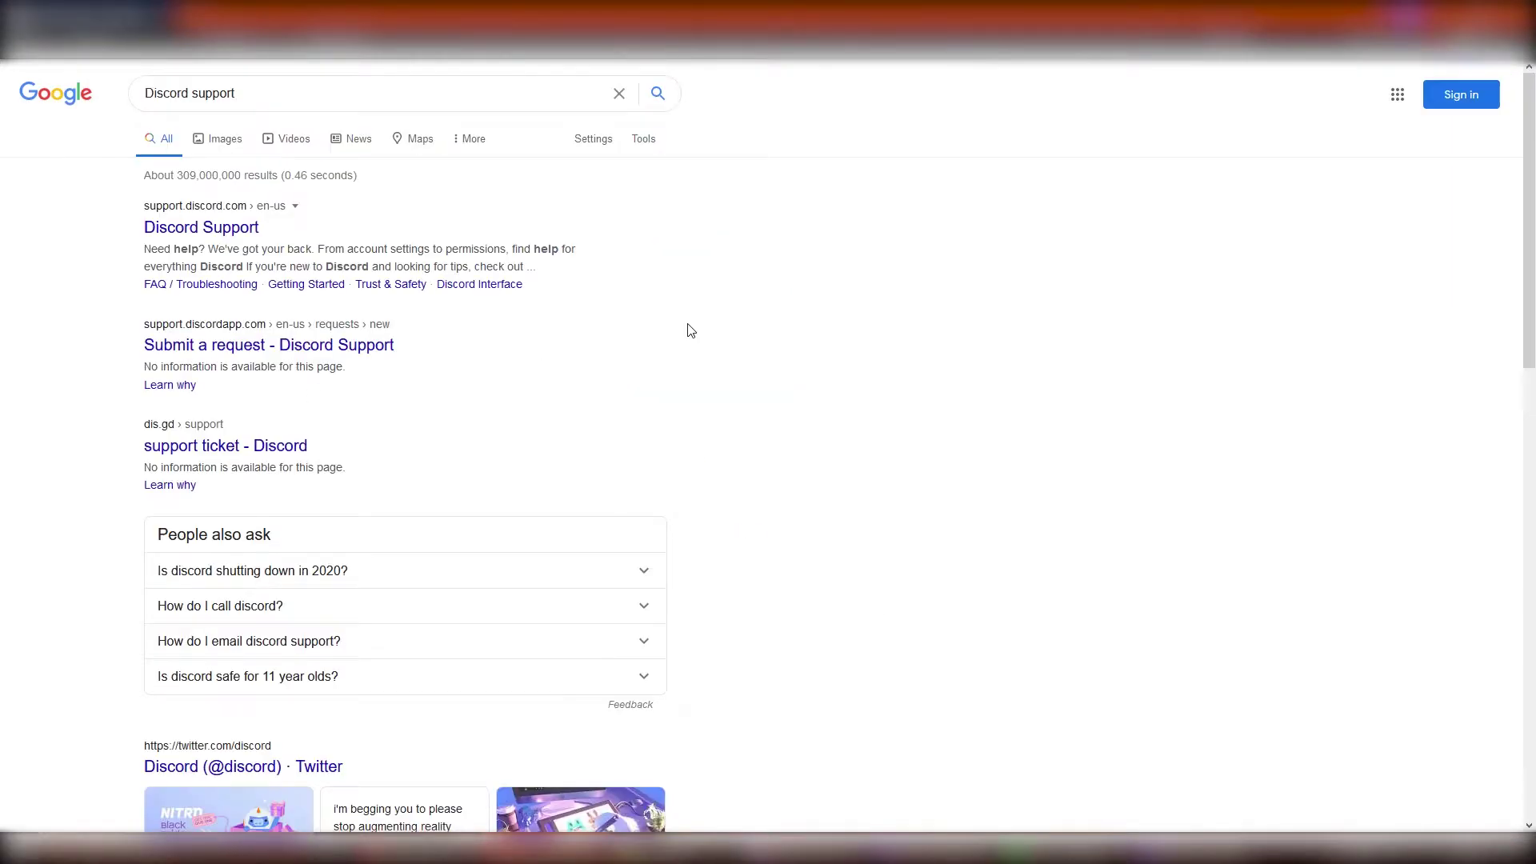
click(204, 228)
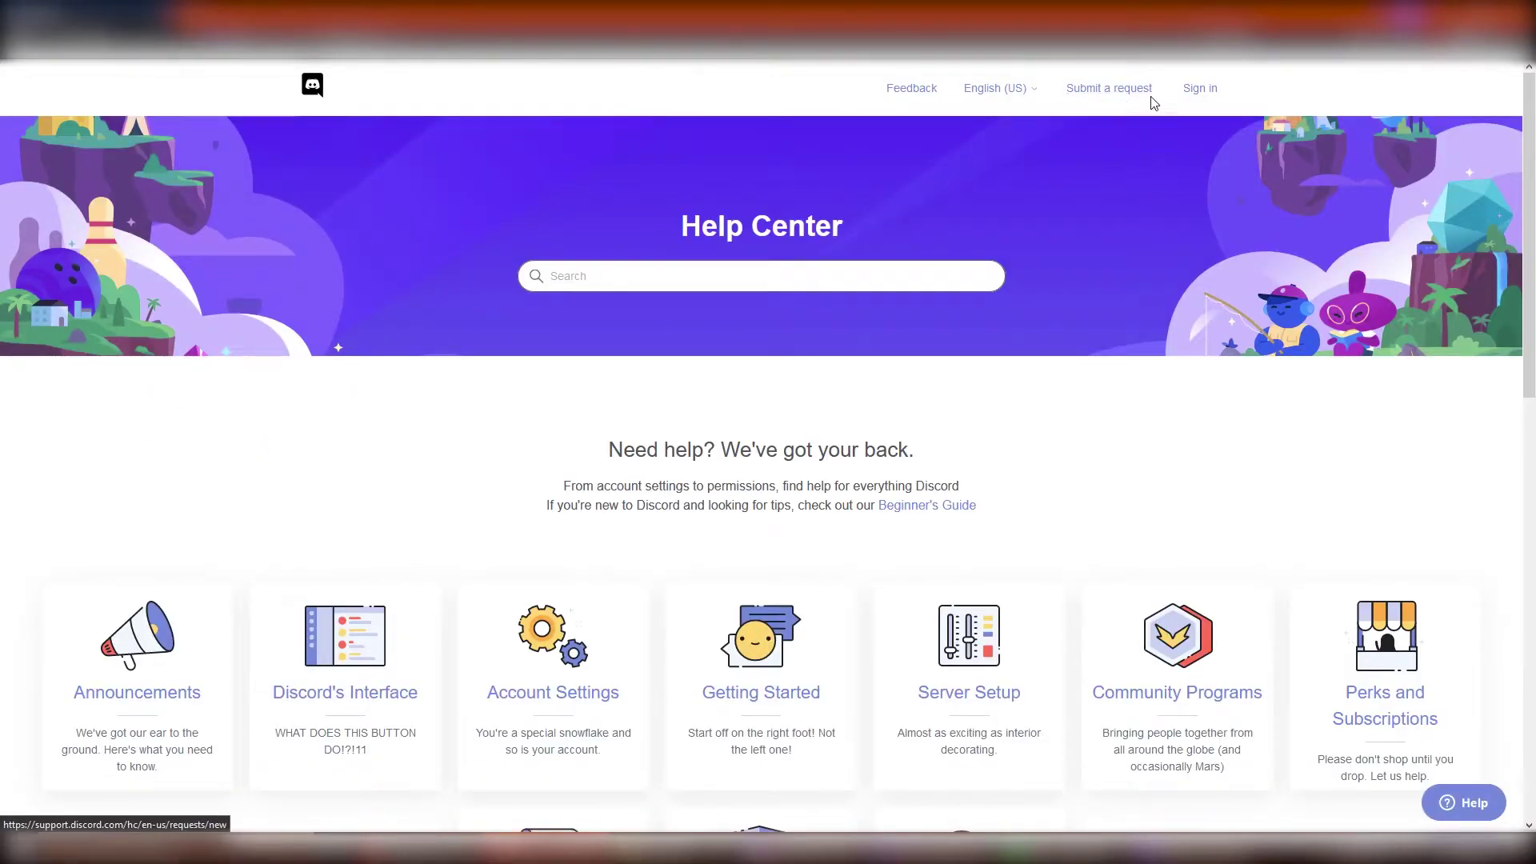
Start a support request with Trust & Safety as the topic and begin the contact e-mail.
click(1128, 88)
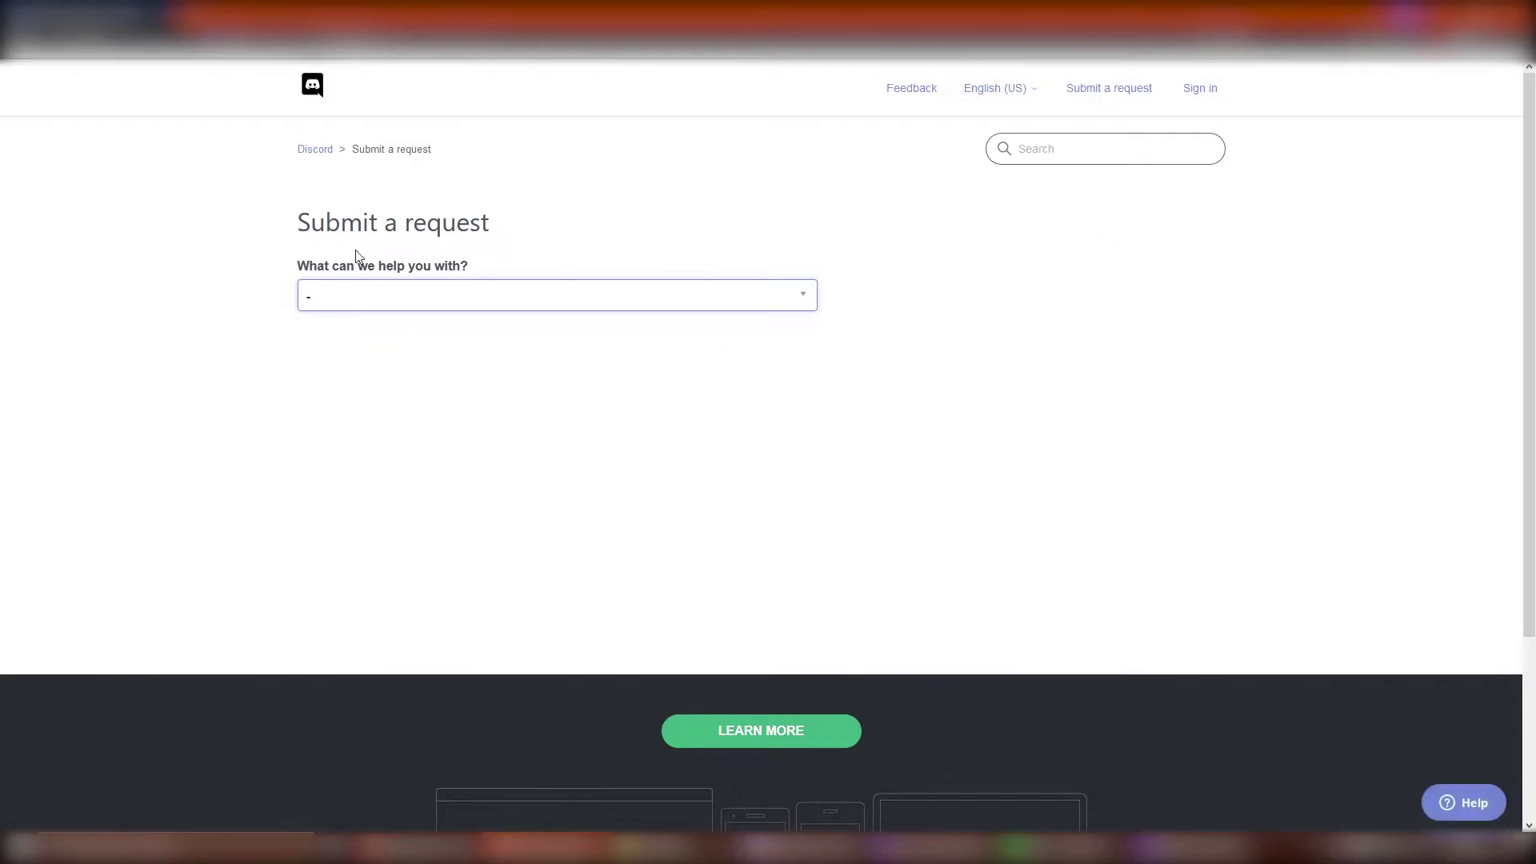
click(365, 291)
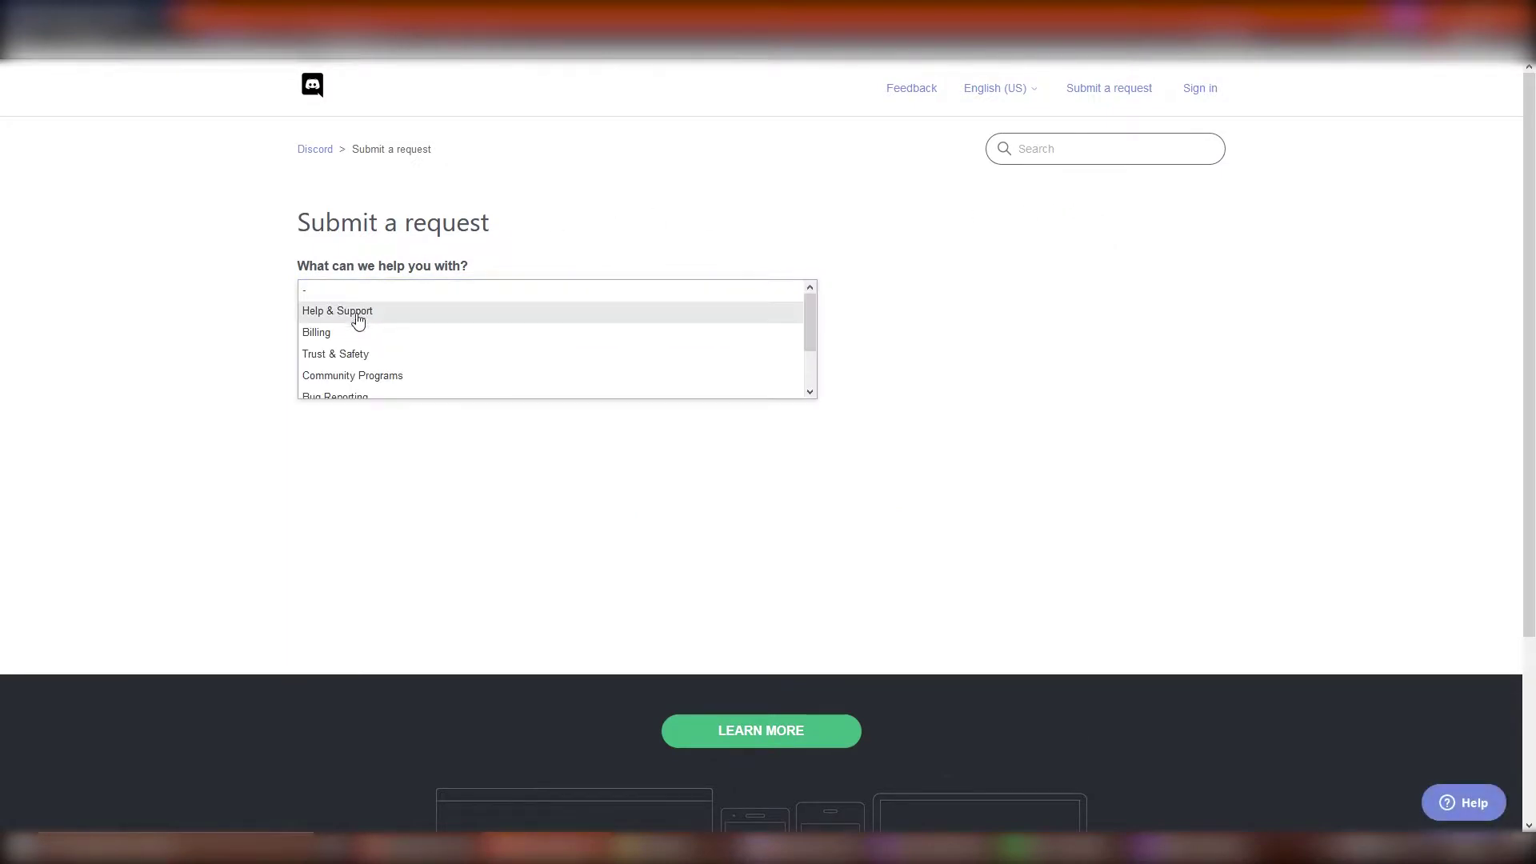
click(349, 358)
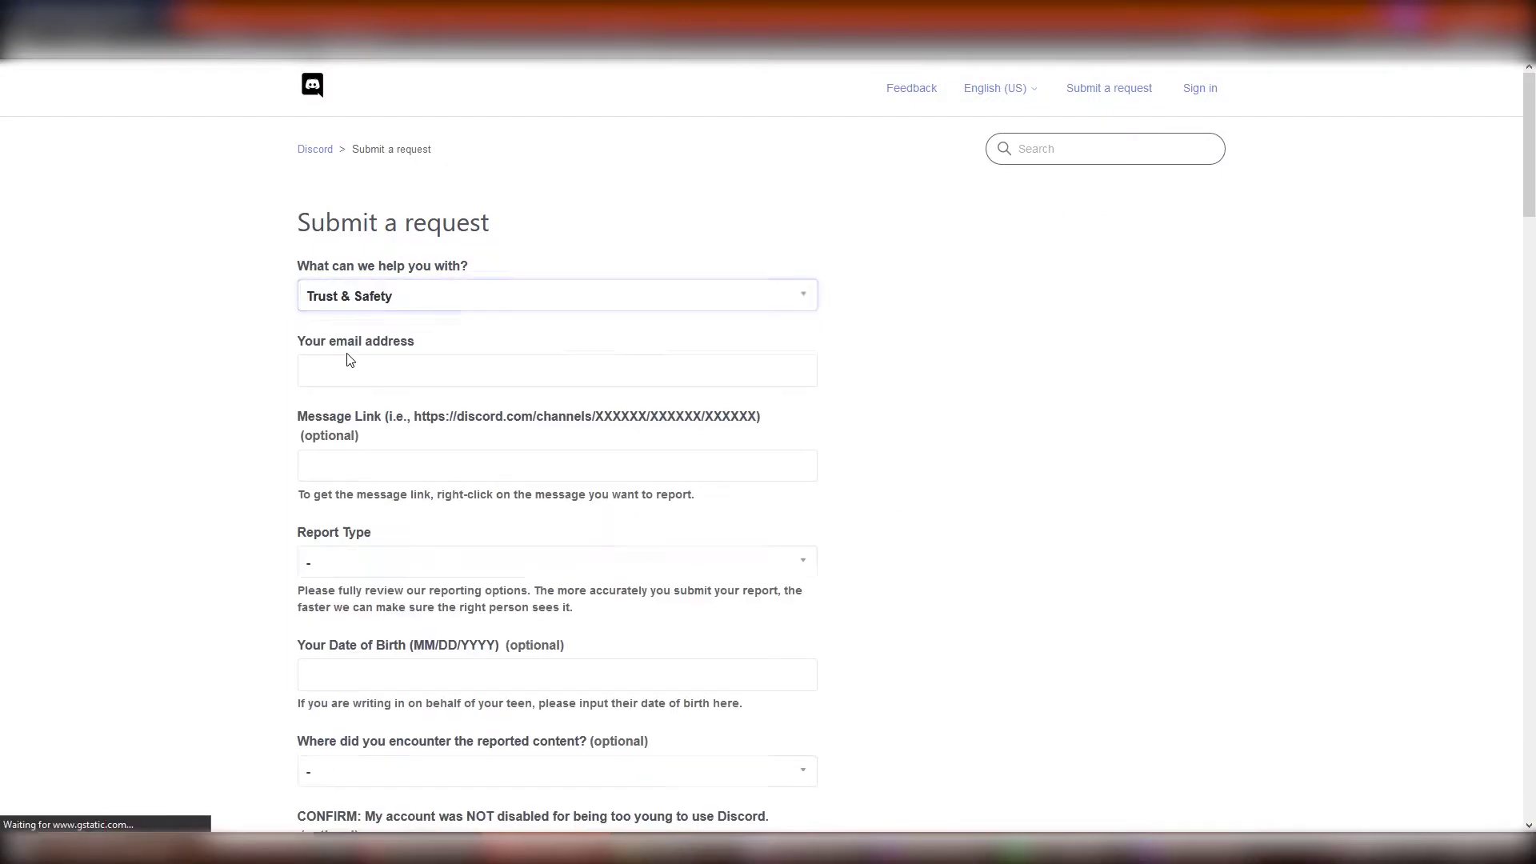
click(352, 370)
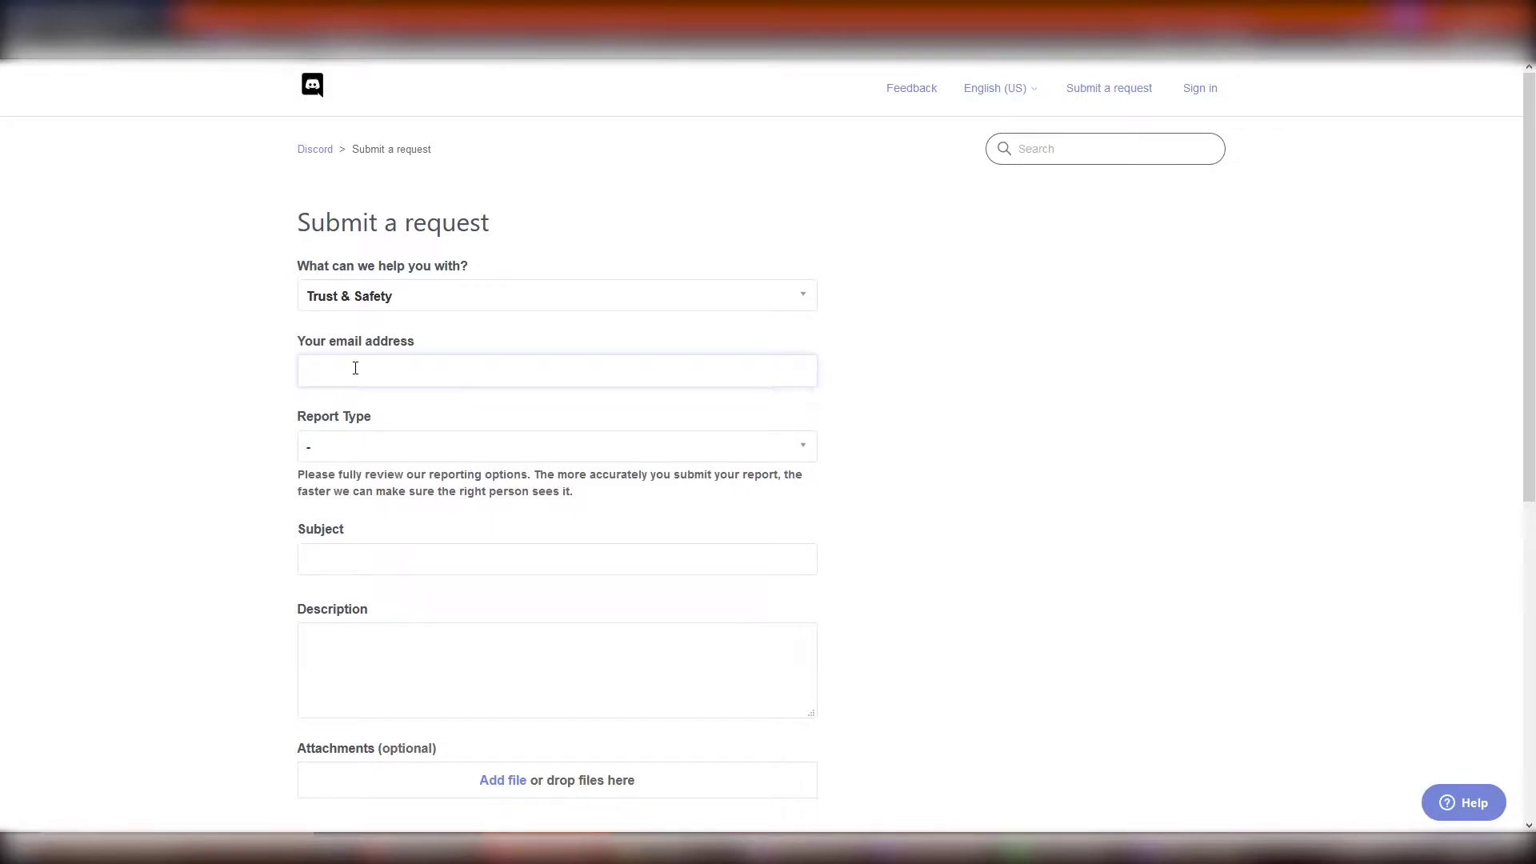
Set Report Type to 'Scams, fraud, or illegal sales'.
scroll(355, 368, down, 1)
scroll(385, 291, down, 1)
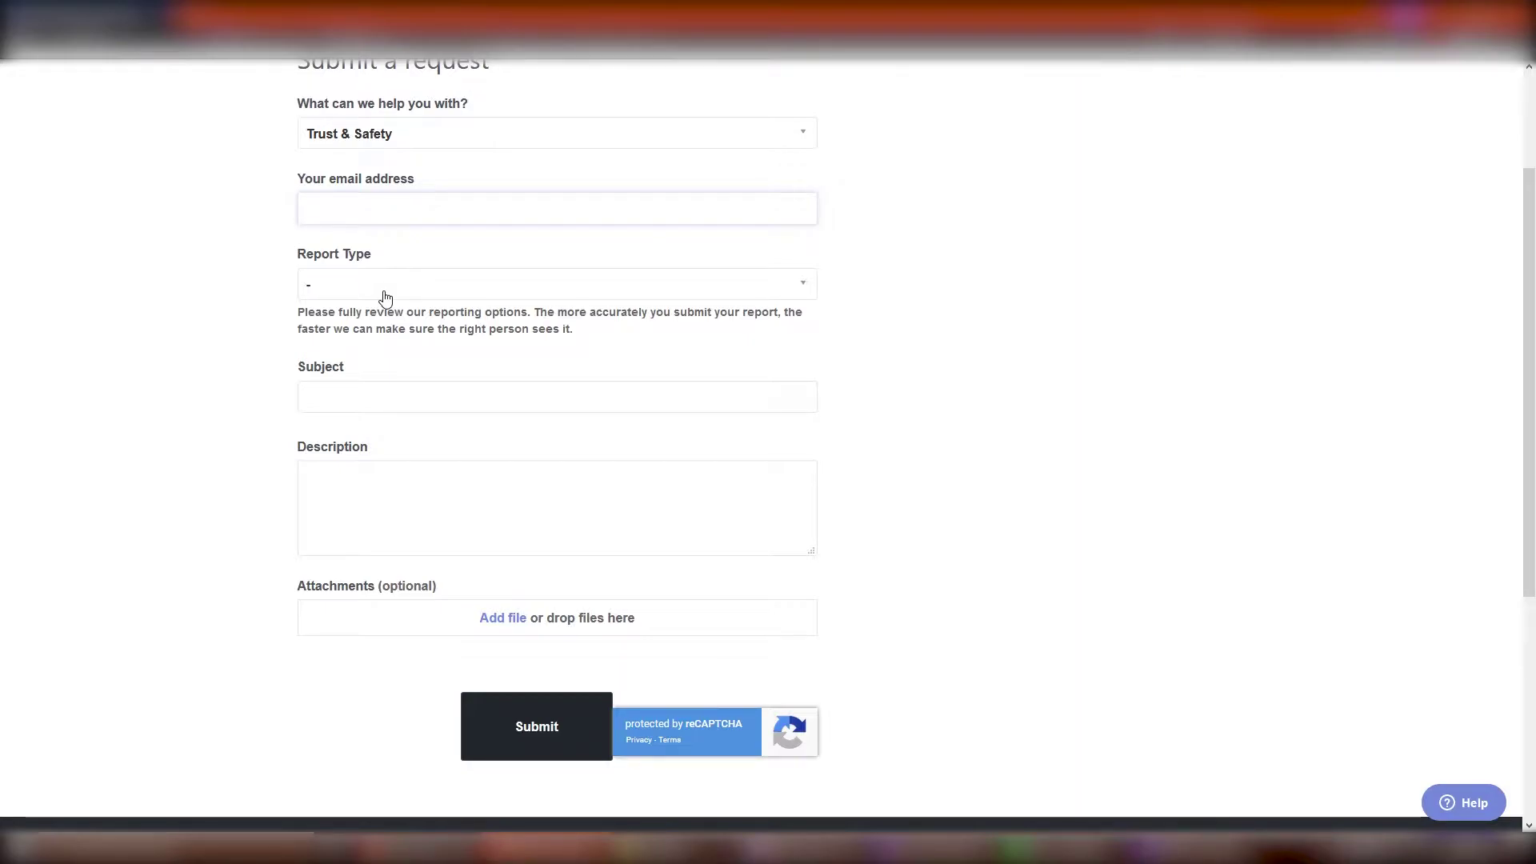
click(389, 283)
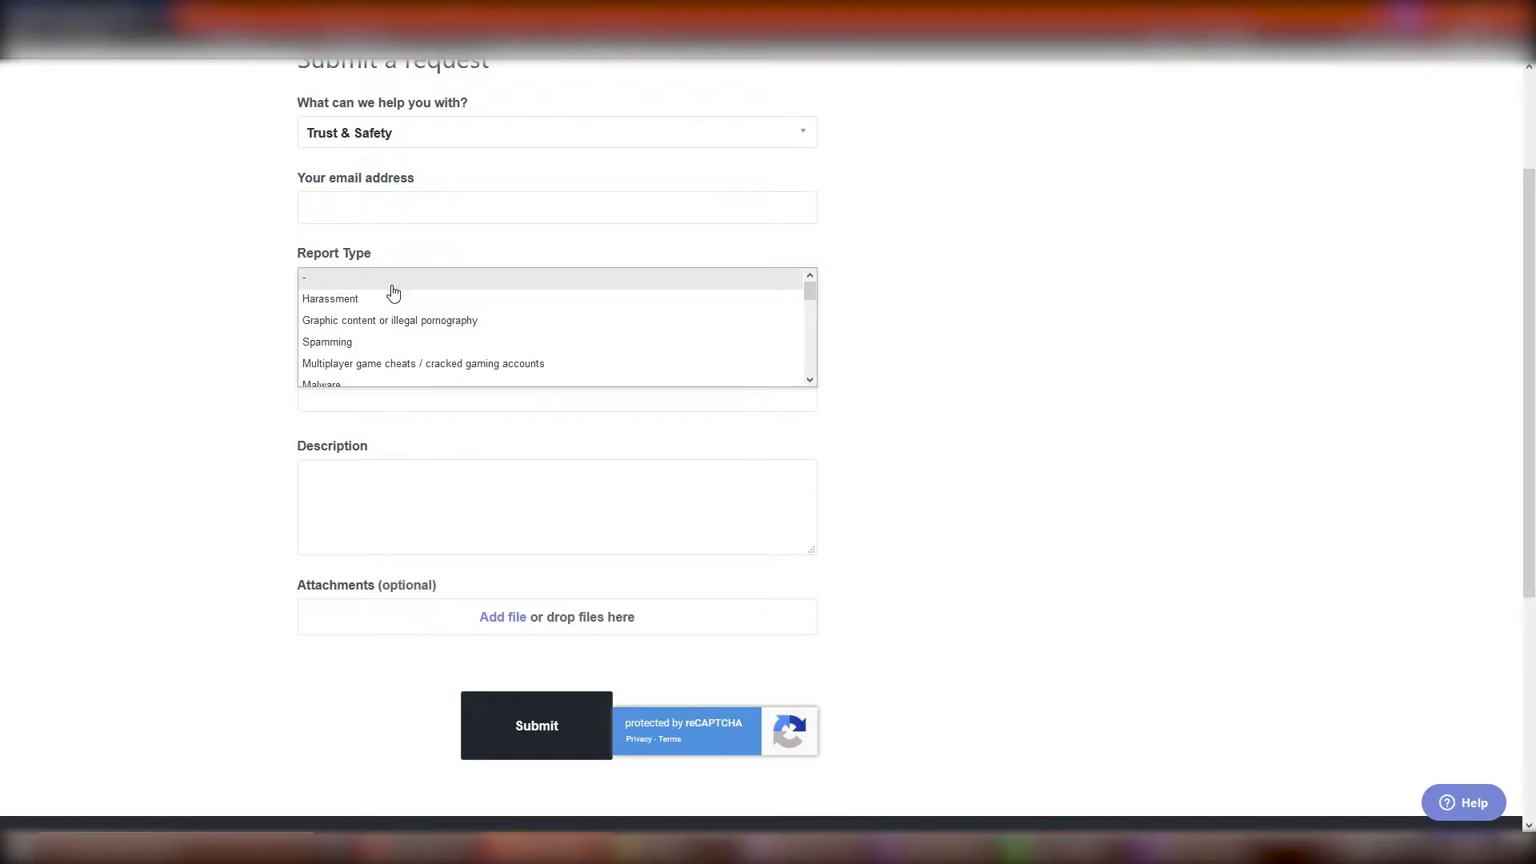
scroll(393, 292, down, 1)
drag(808, 298, 836, 340)
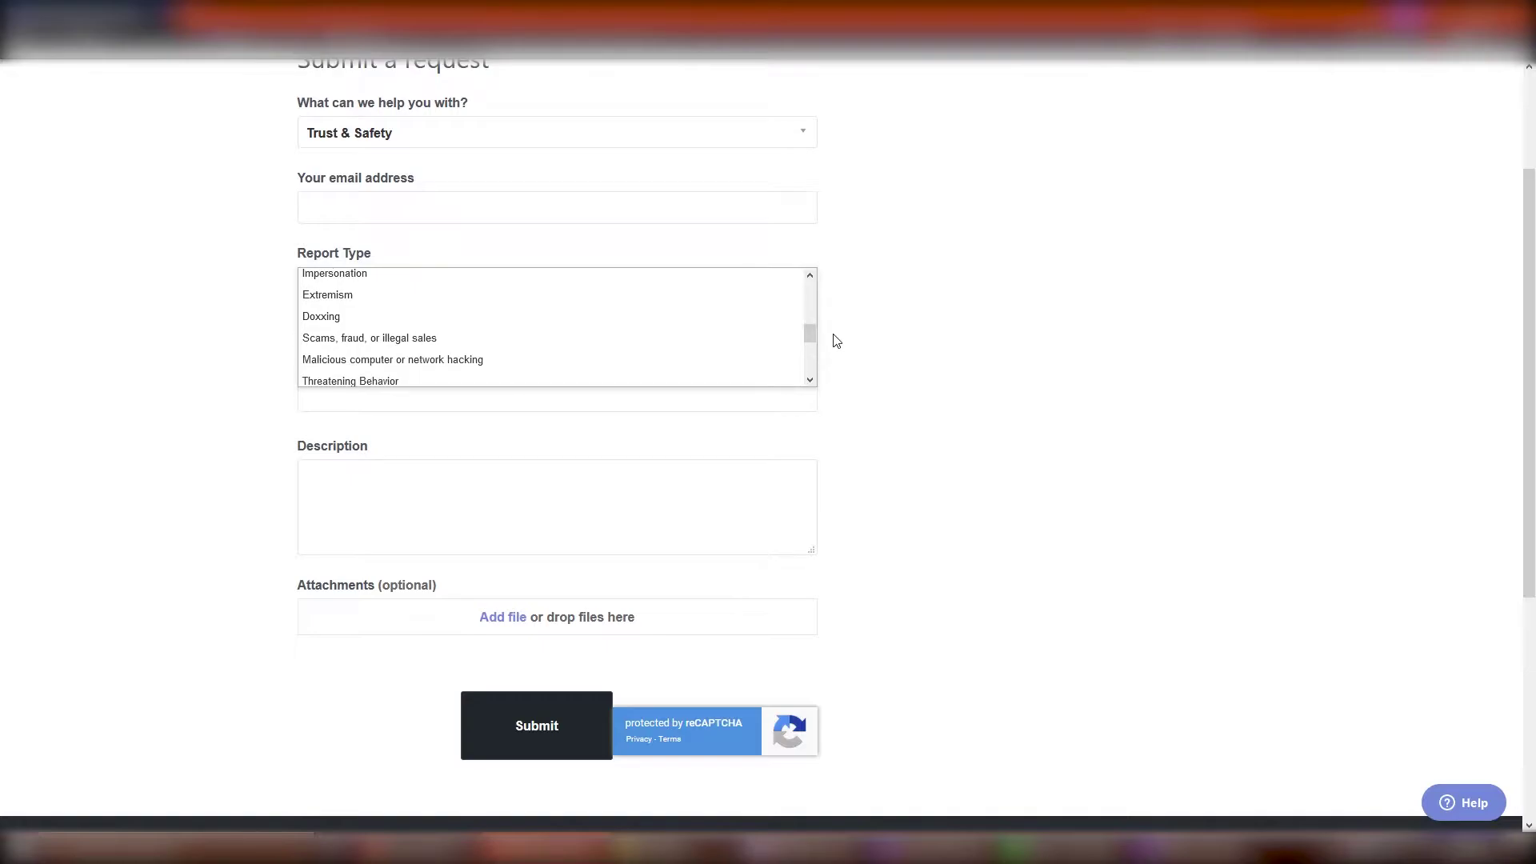
click(522, 341)
Focus the Message Link field and review its instructions.
click(527, 294)
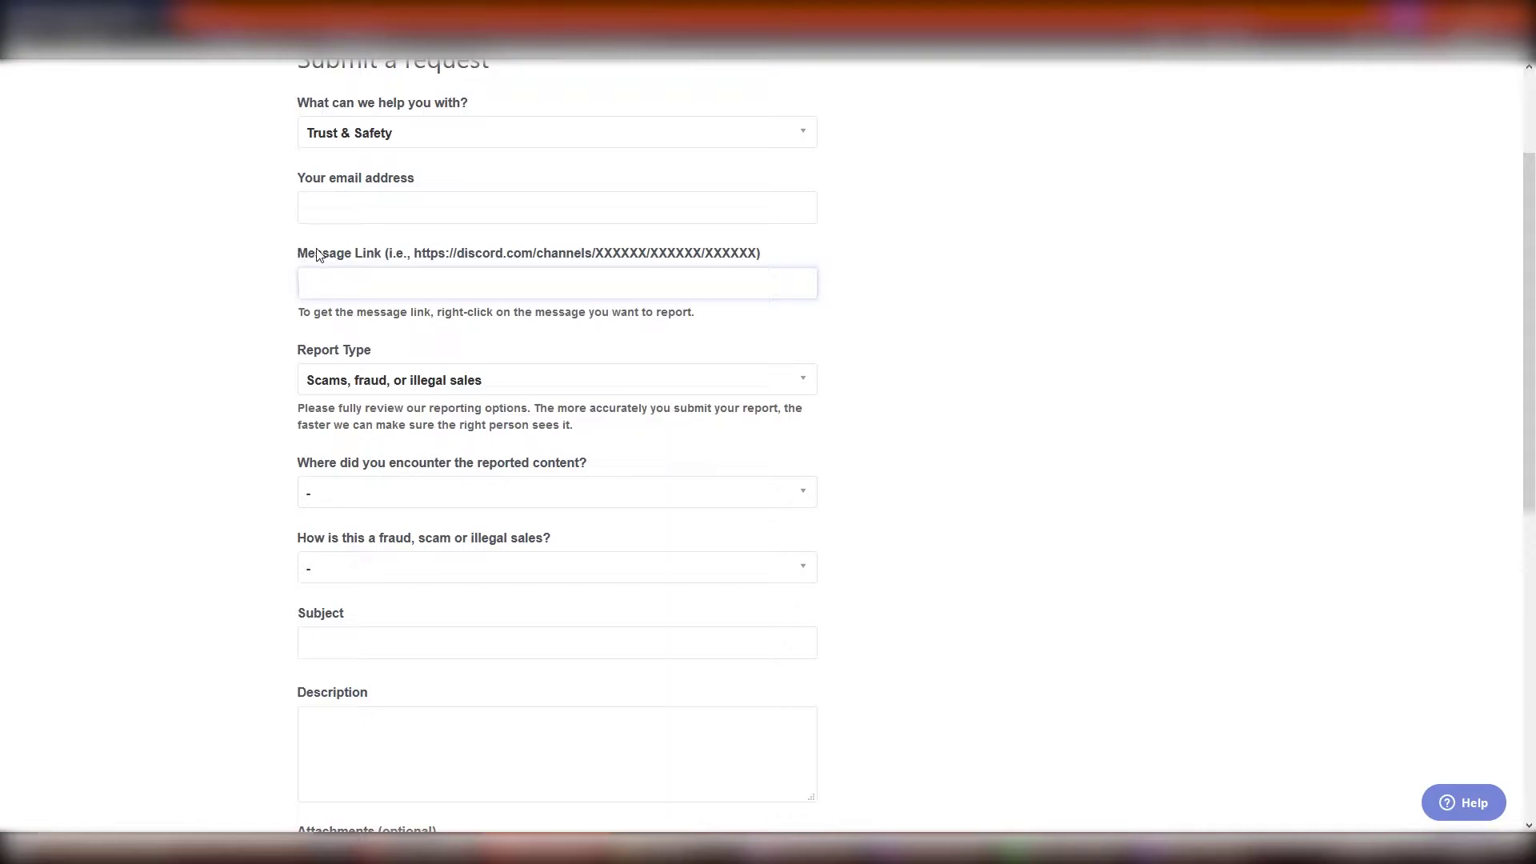
drag(293, 258, 823, 257)
click(823, 257)
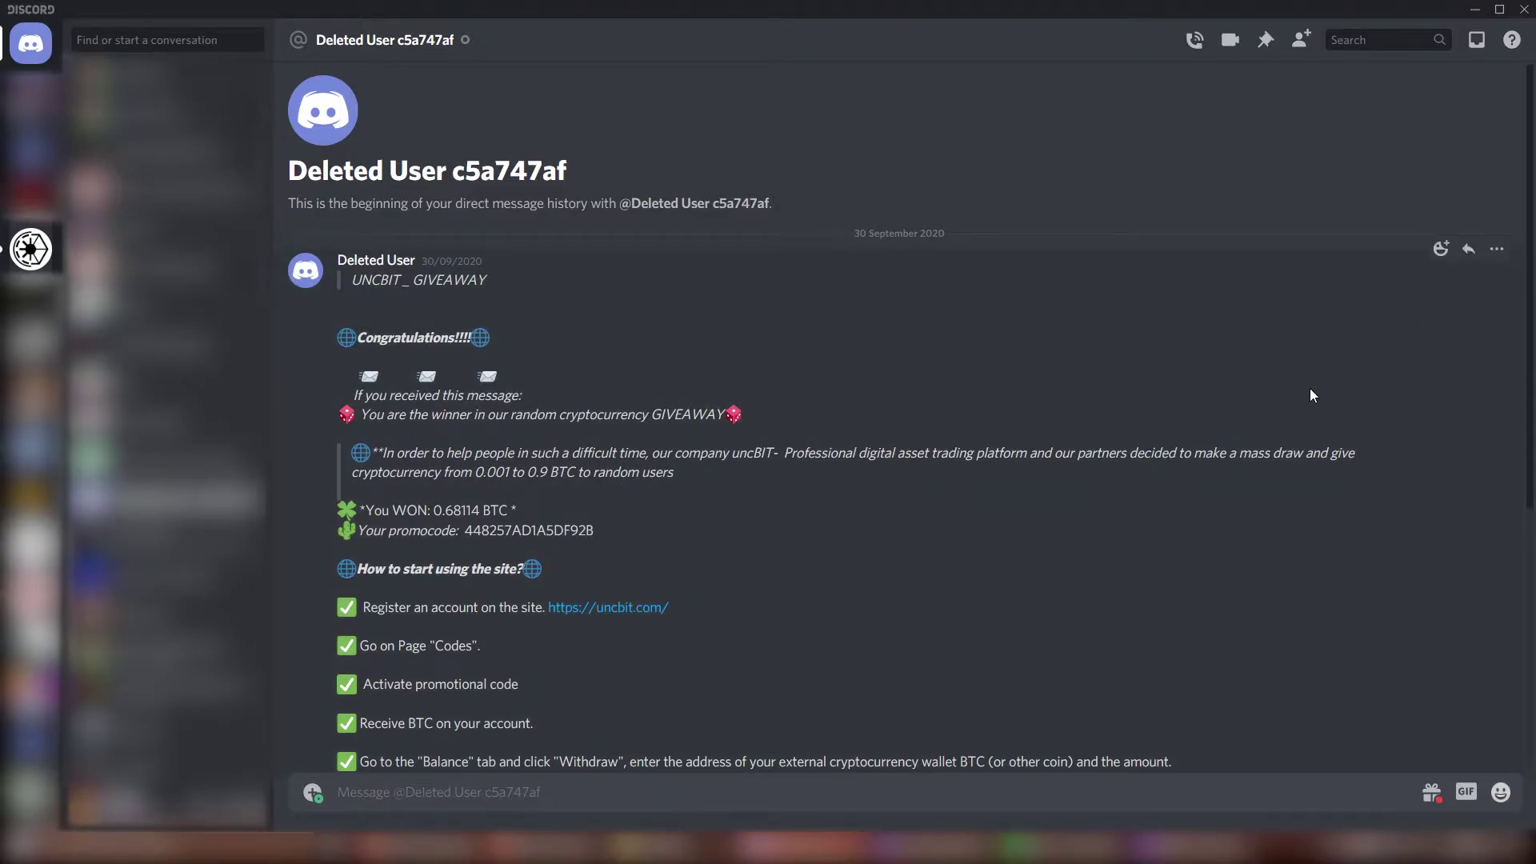
Copy the scam message's link in Discord and return to the report form.
click(1496, 250)
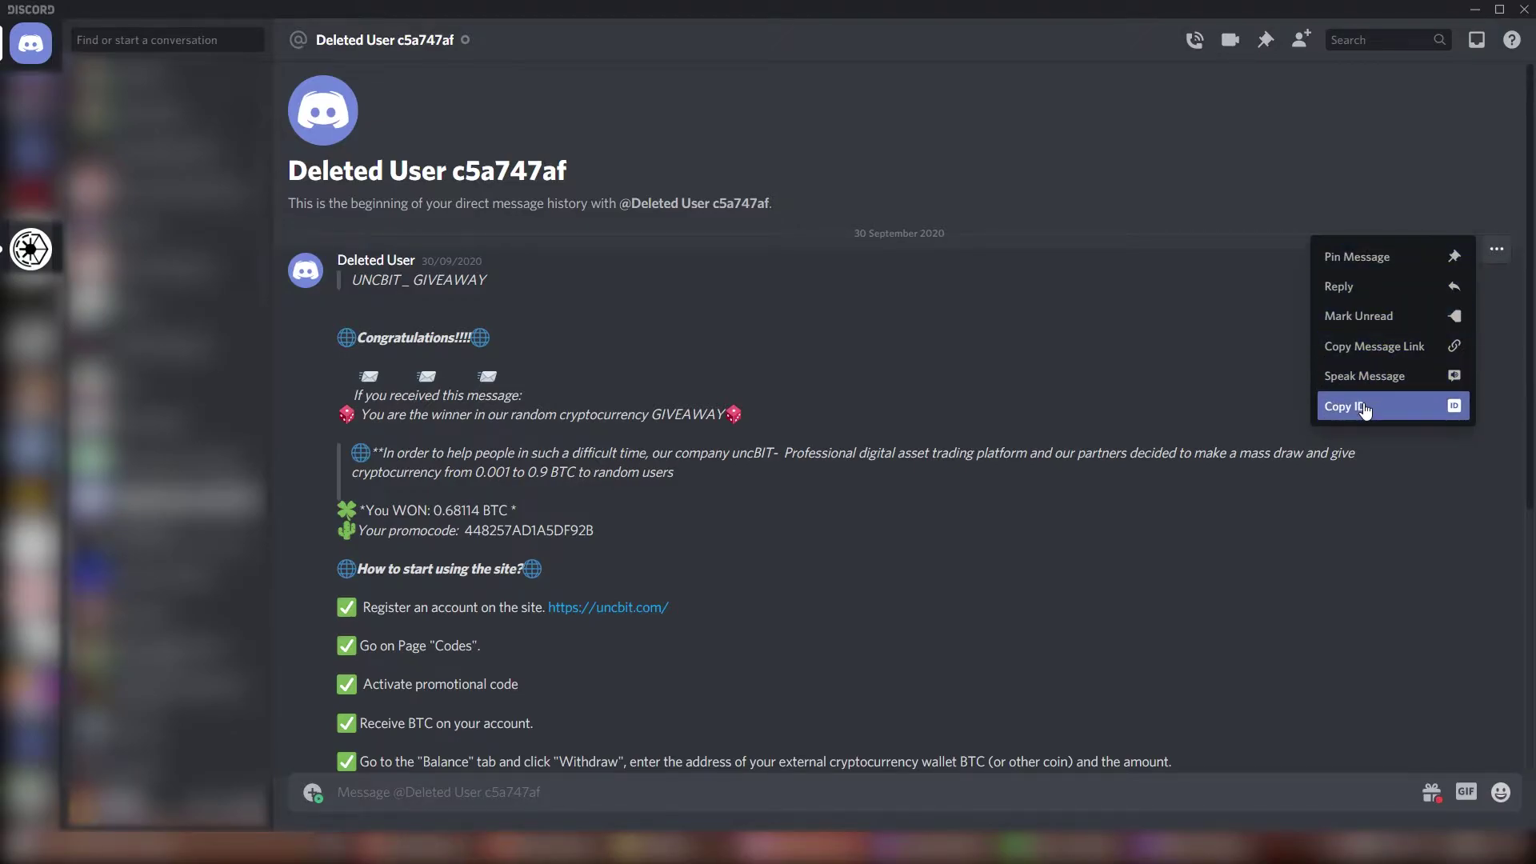
click(1380, 357)
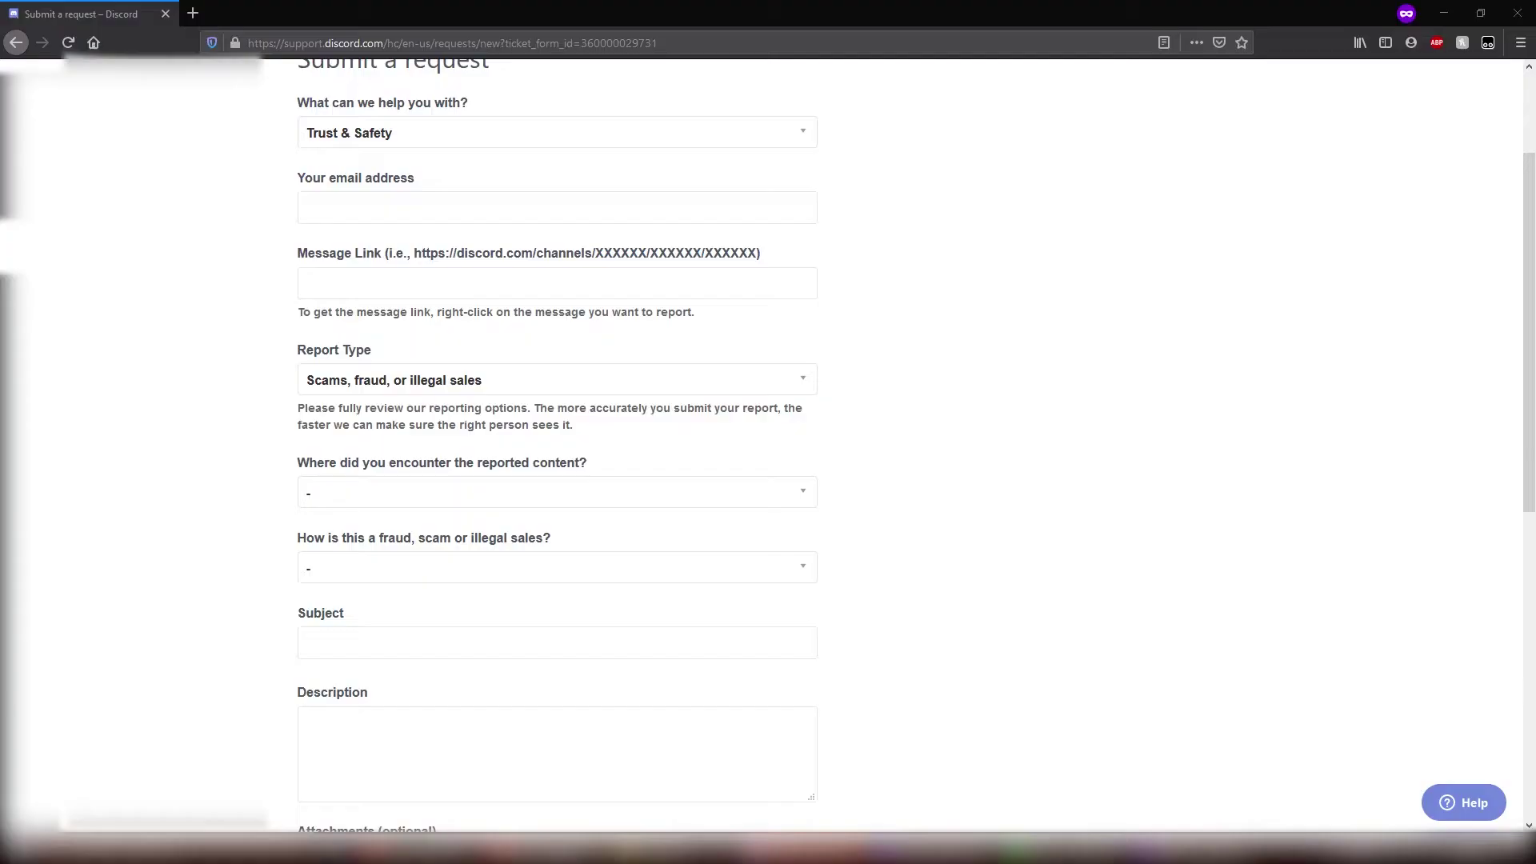
click(583, 849)
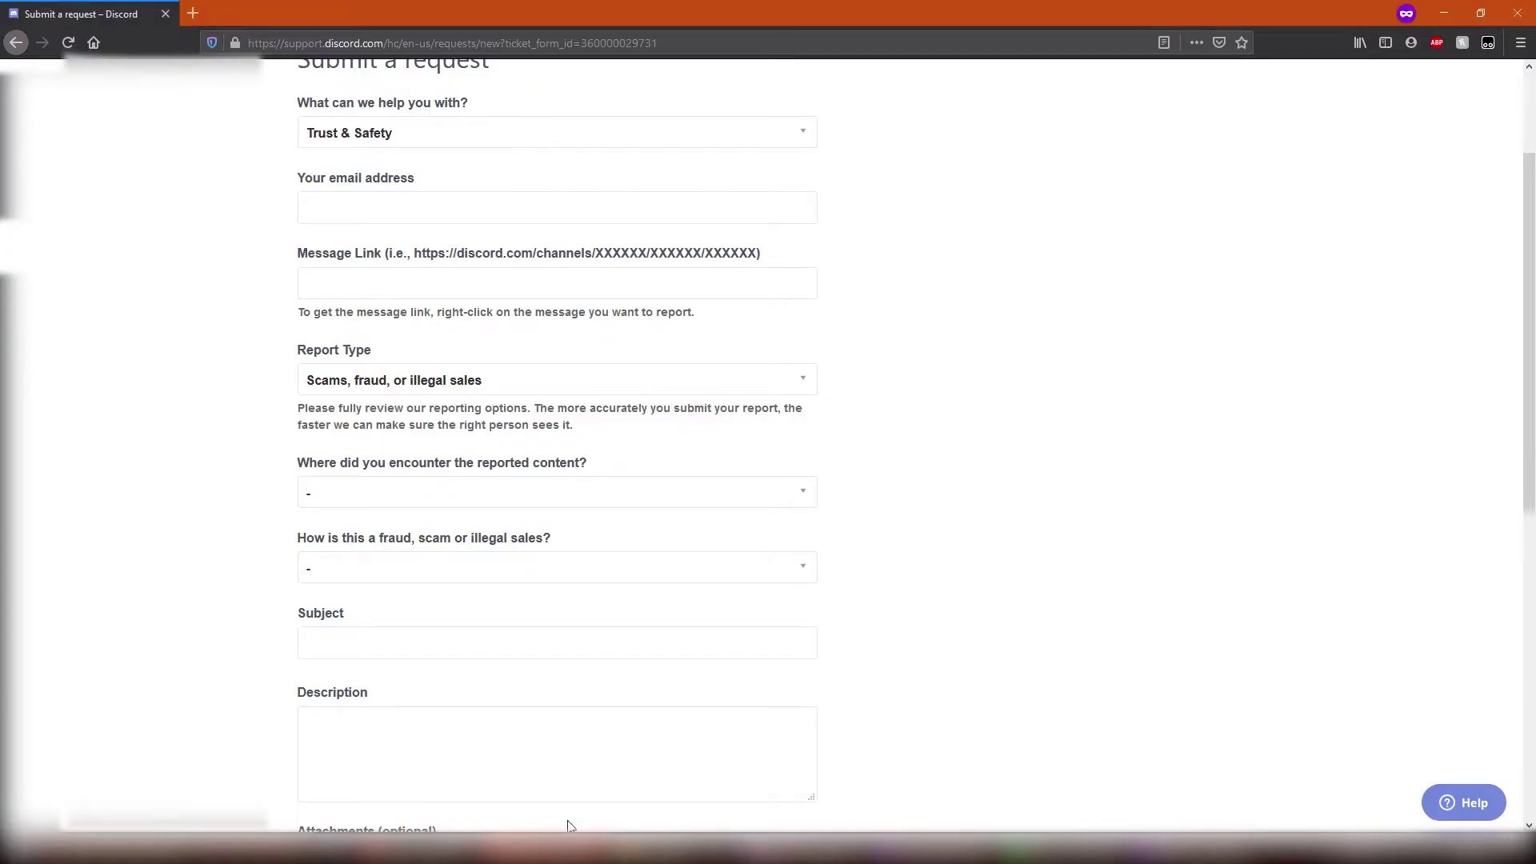
Paste the message link and choose 'In a direct message' and 'Committing fraud of a company'.
click(447, 285)
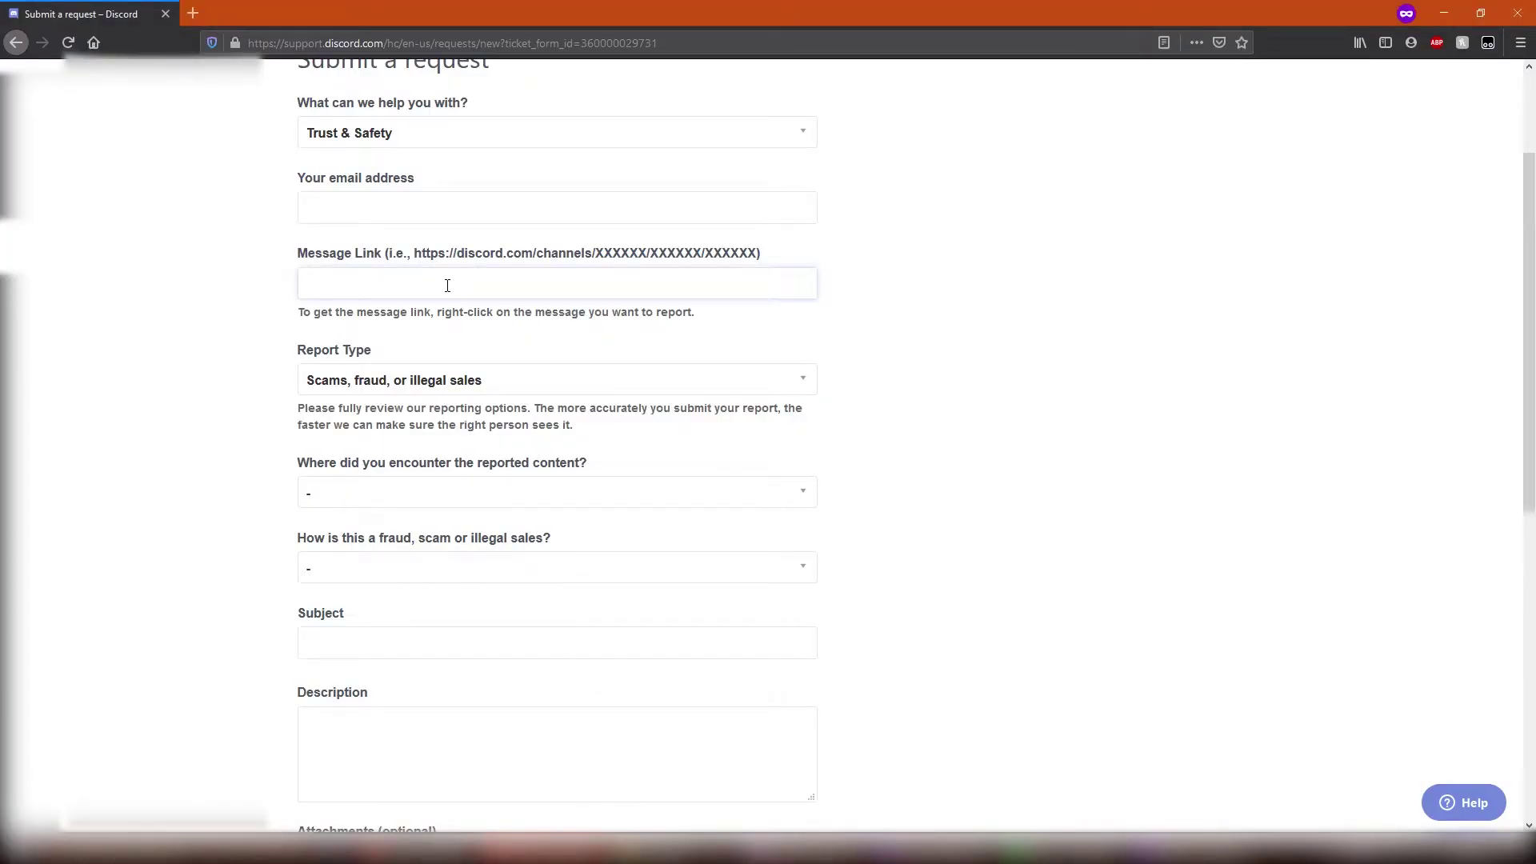
key(ctrl+v)
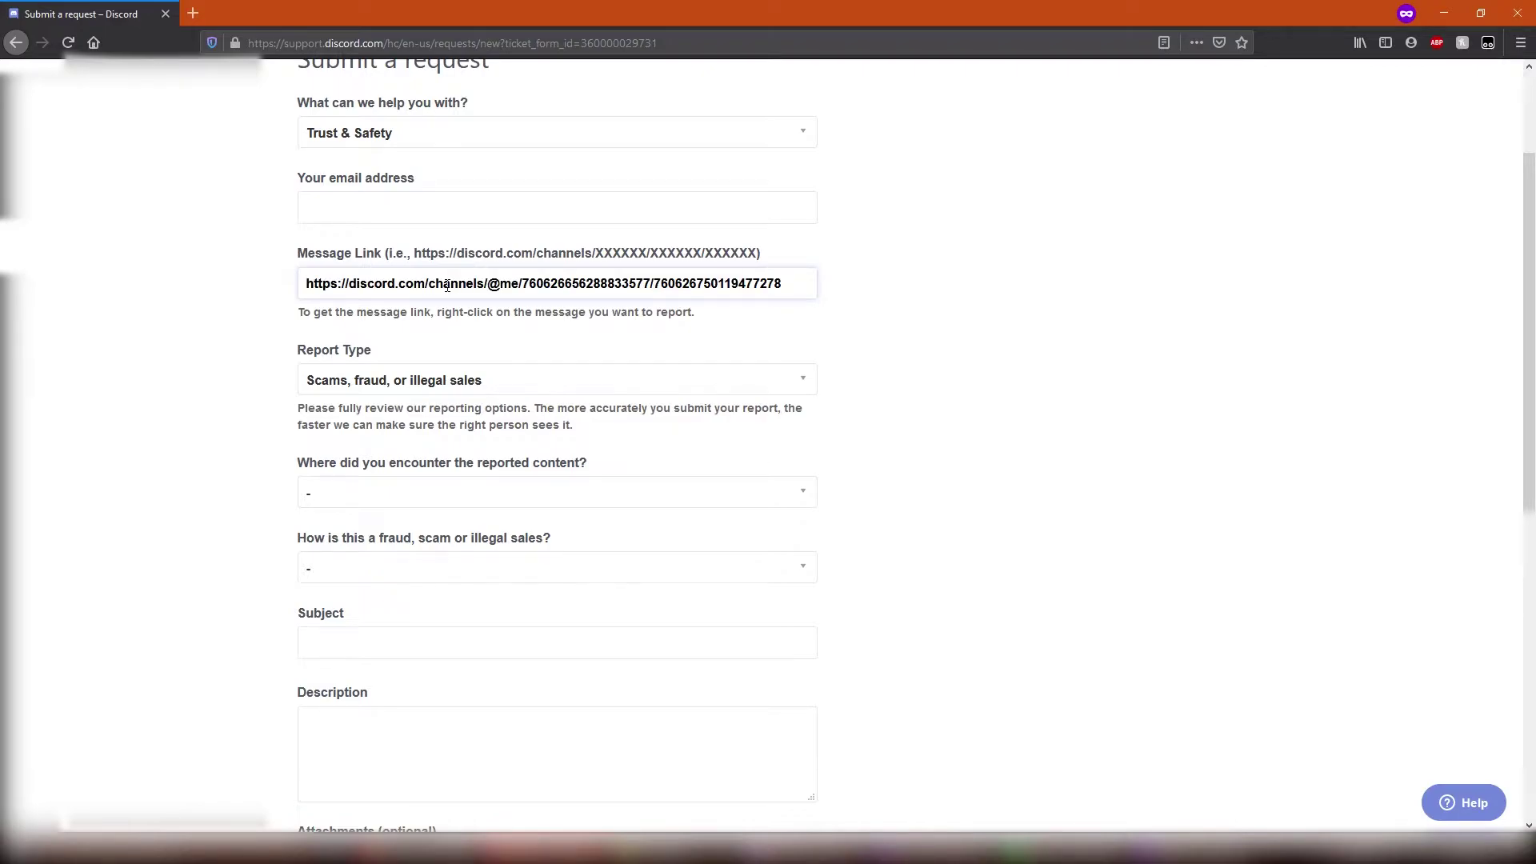
drag(301, 286, 774, 282)
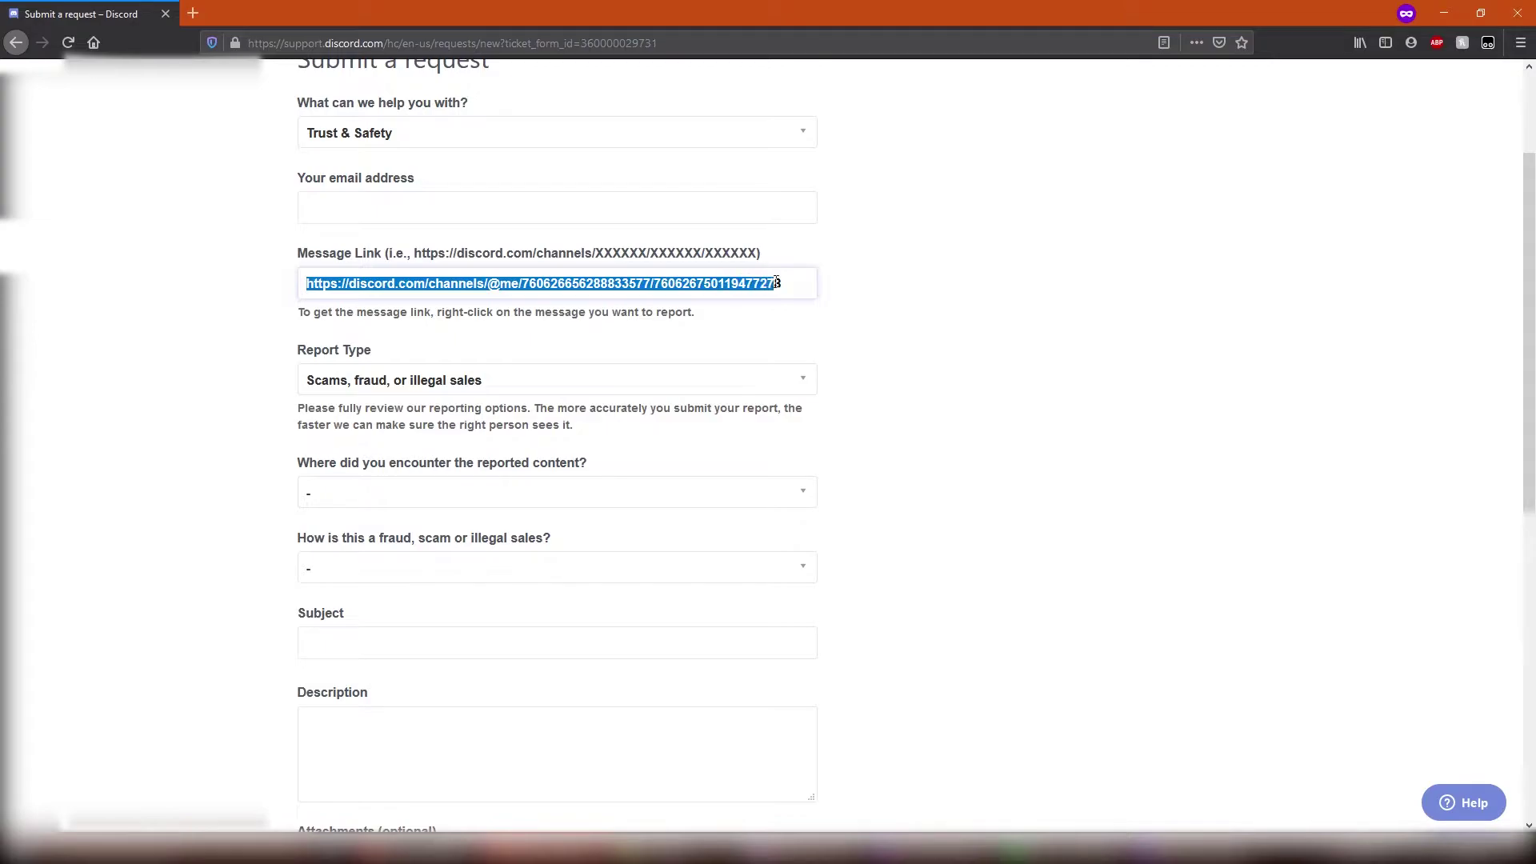
click(778, 289)
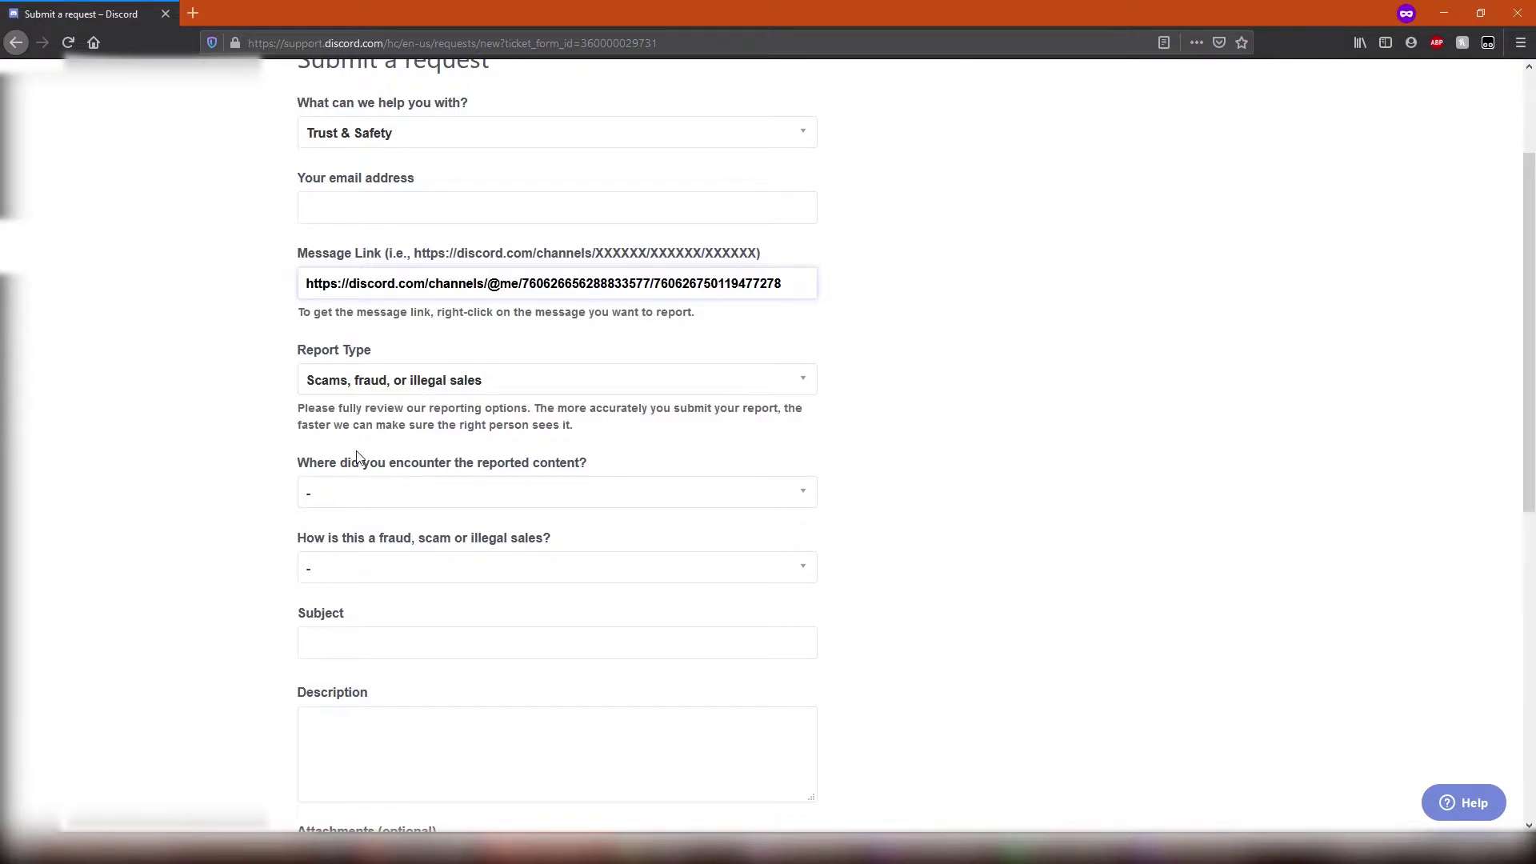
click(358, 492)
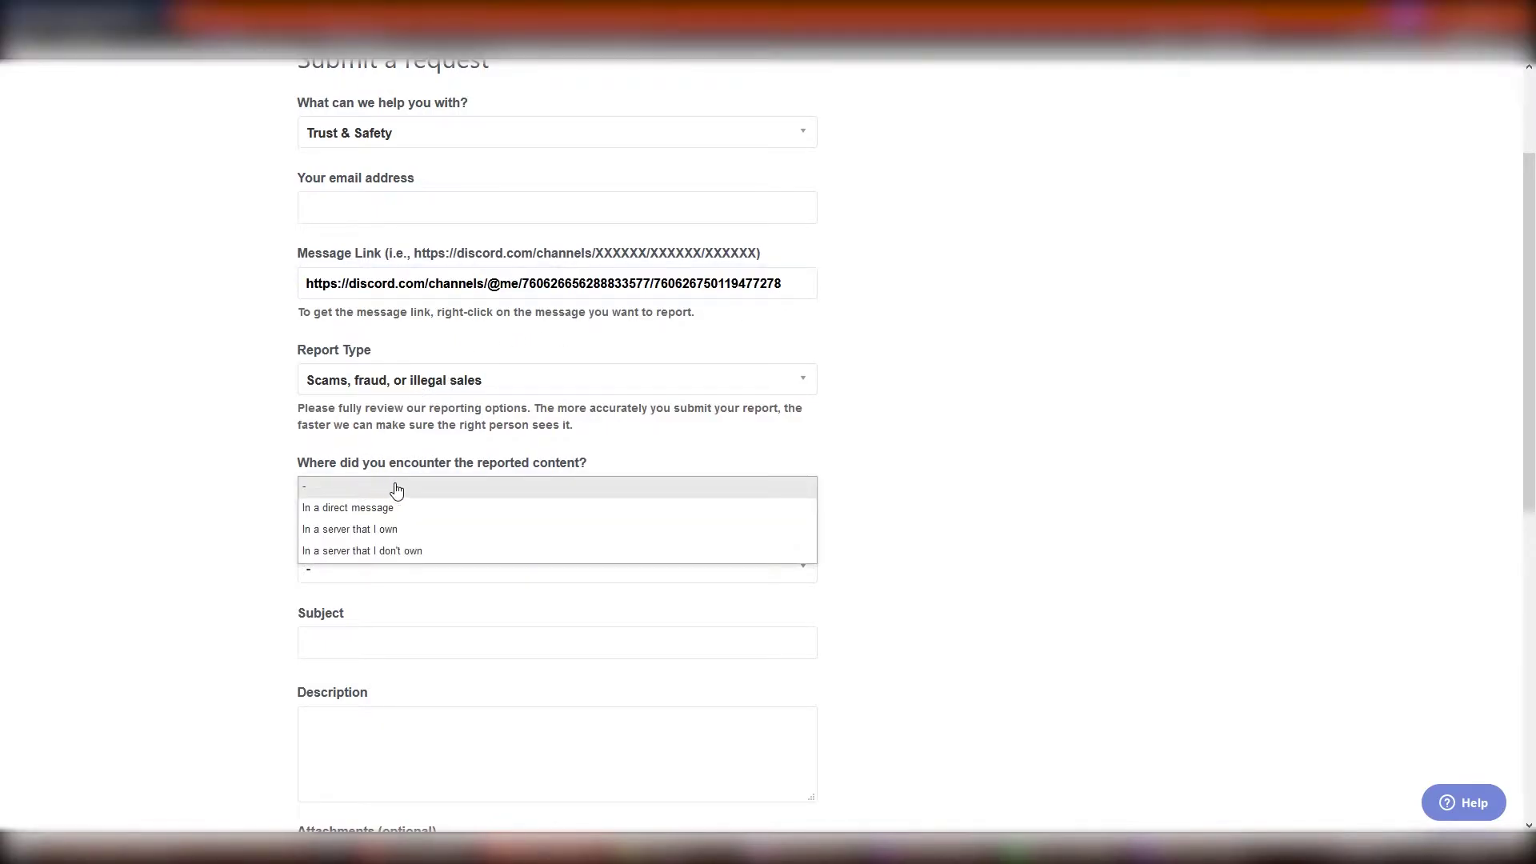
click(374, 512)
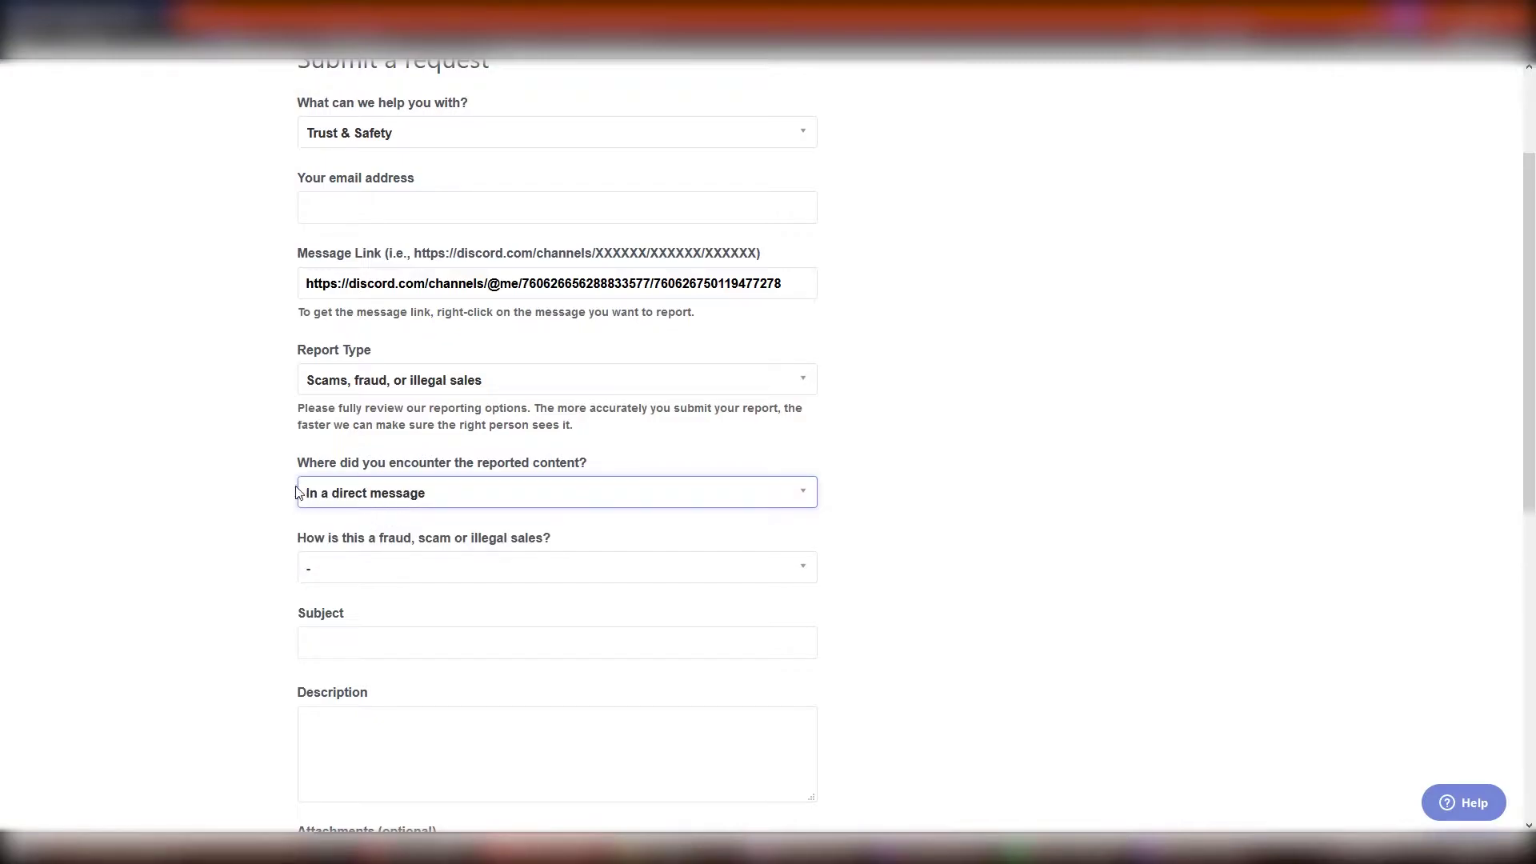
click(415, 582)
click(443, 638)
Enter the subject 'User attempts to Phish my data by asking to register an account on user's website.' and a lottery-scam description.
click(491, 639)
scroll(892, 618, down, 1)
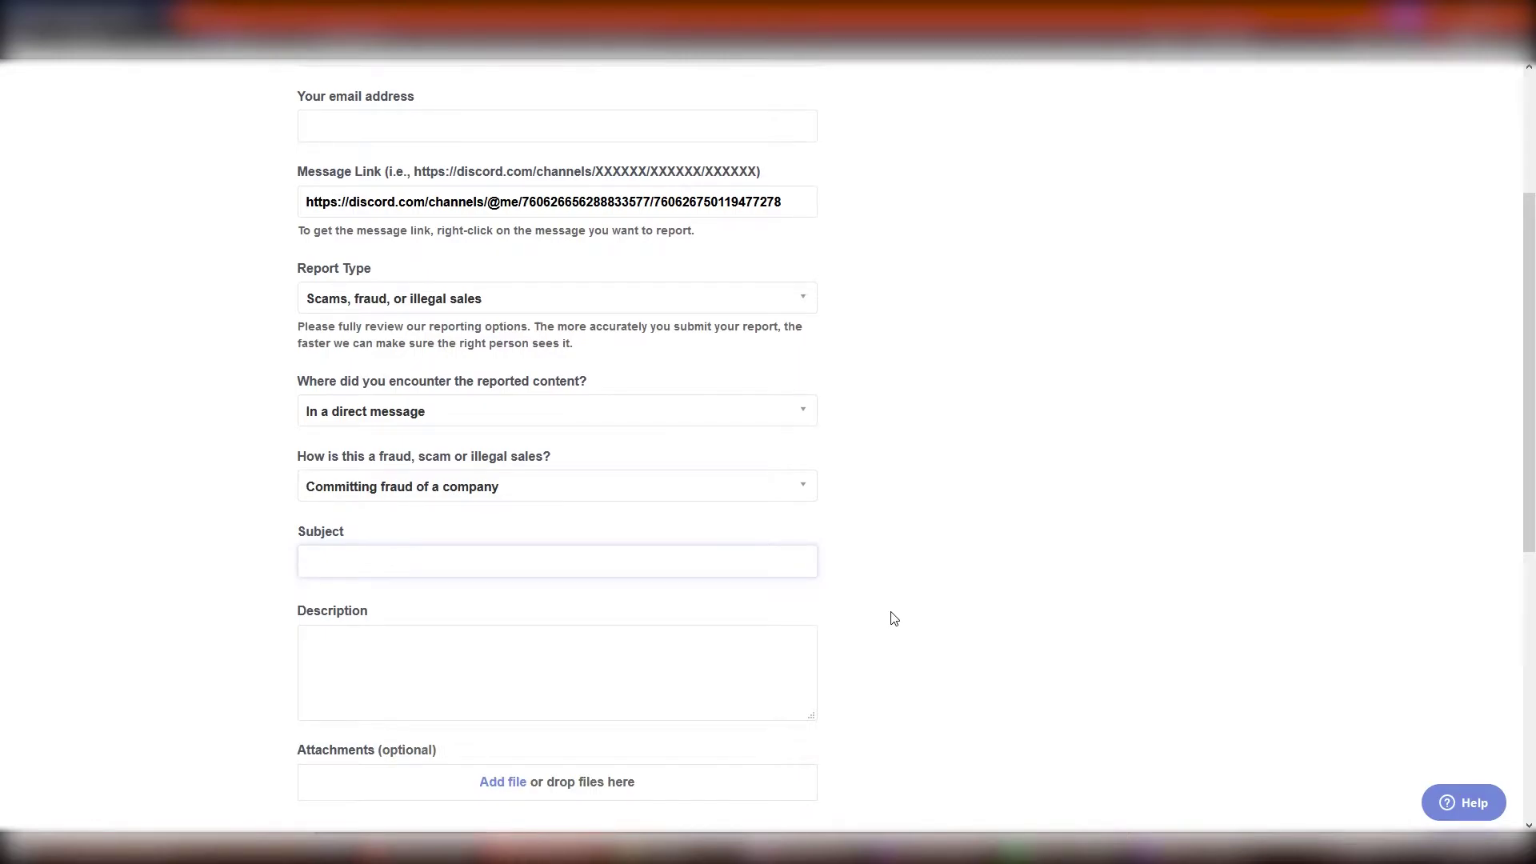
text(User attempts to Phish my data by asking to register an account on user's website.)
scroll(861, 459, down, 6)
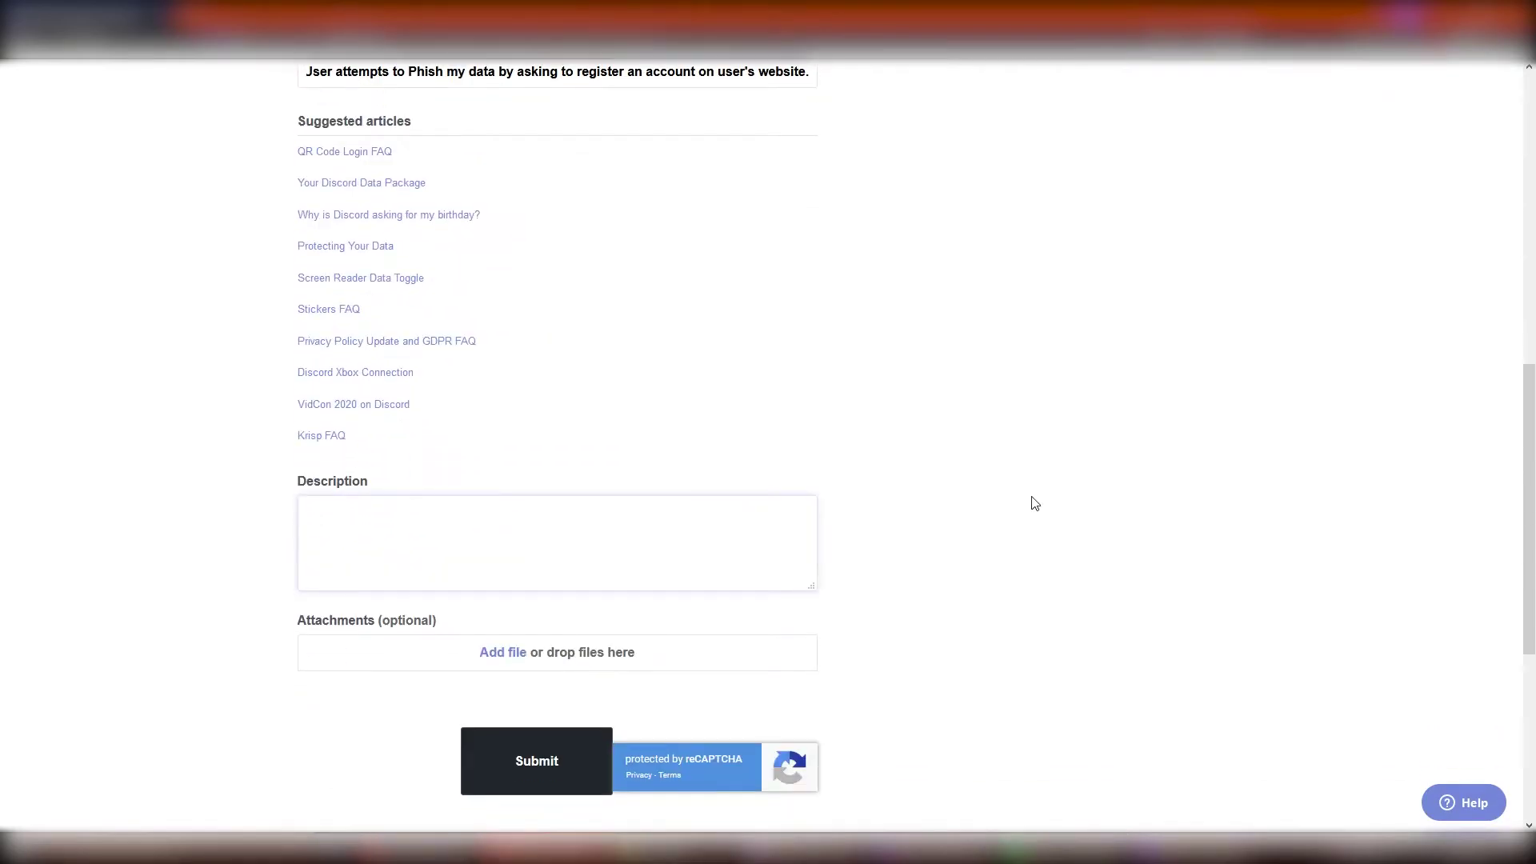
text(In the message, I am told I have won a lottery and in order to claim the prize I must register on unknown, untrusted website with my personal data.)
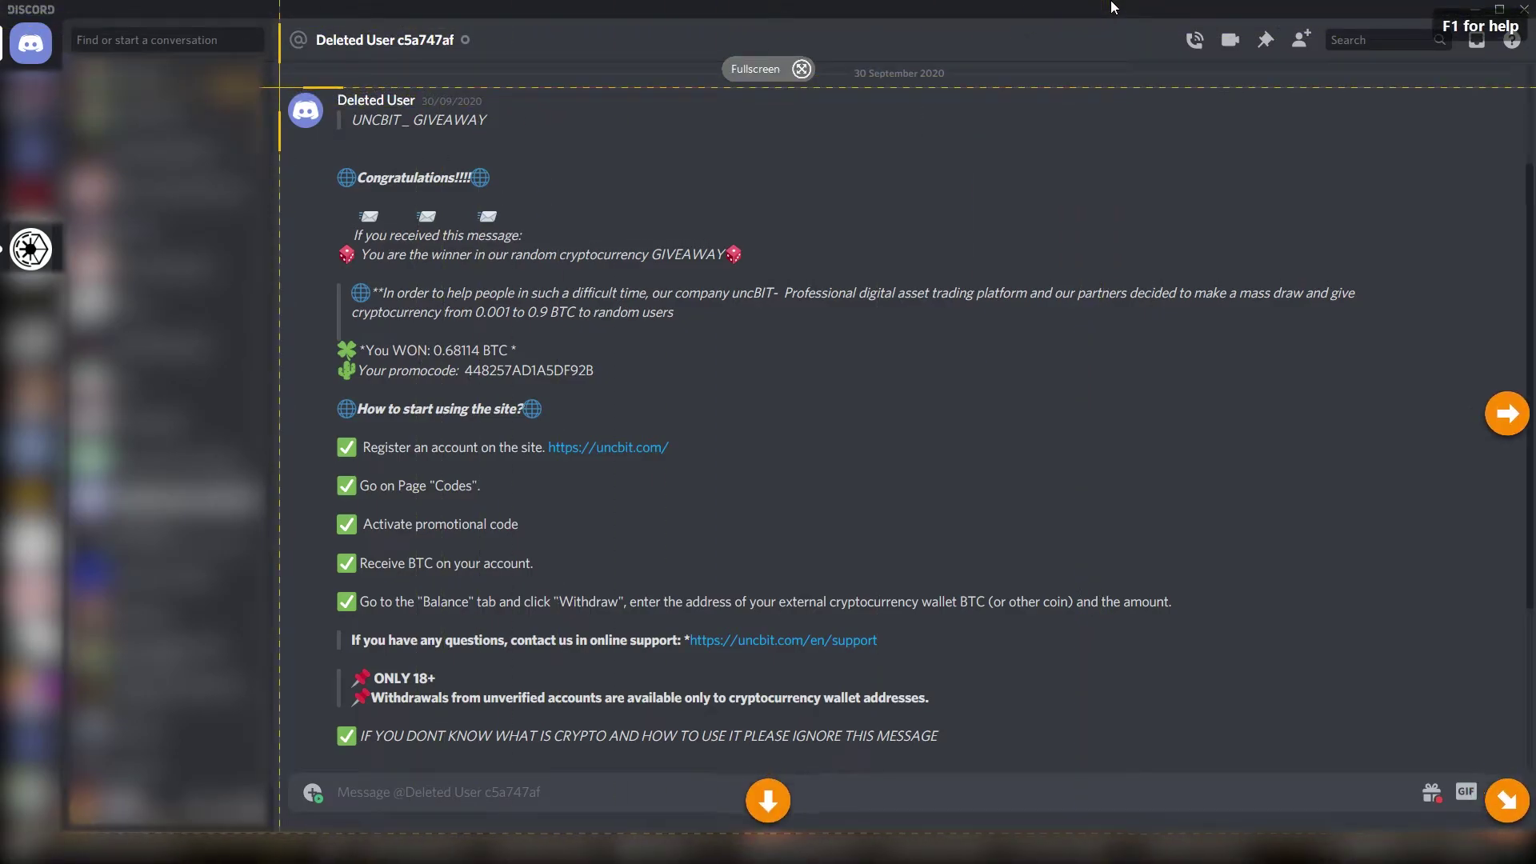
Screenshot the scam message and attach it to the report as 2020-11-28_16-52-54.jpg.
drag(278, 87, 1380, 744)
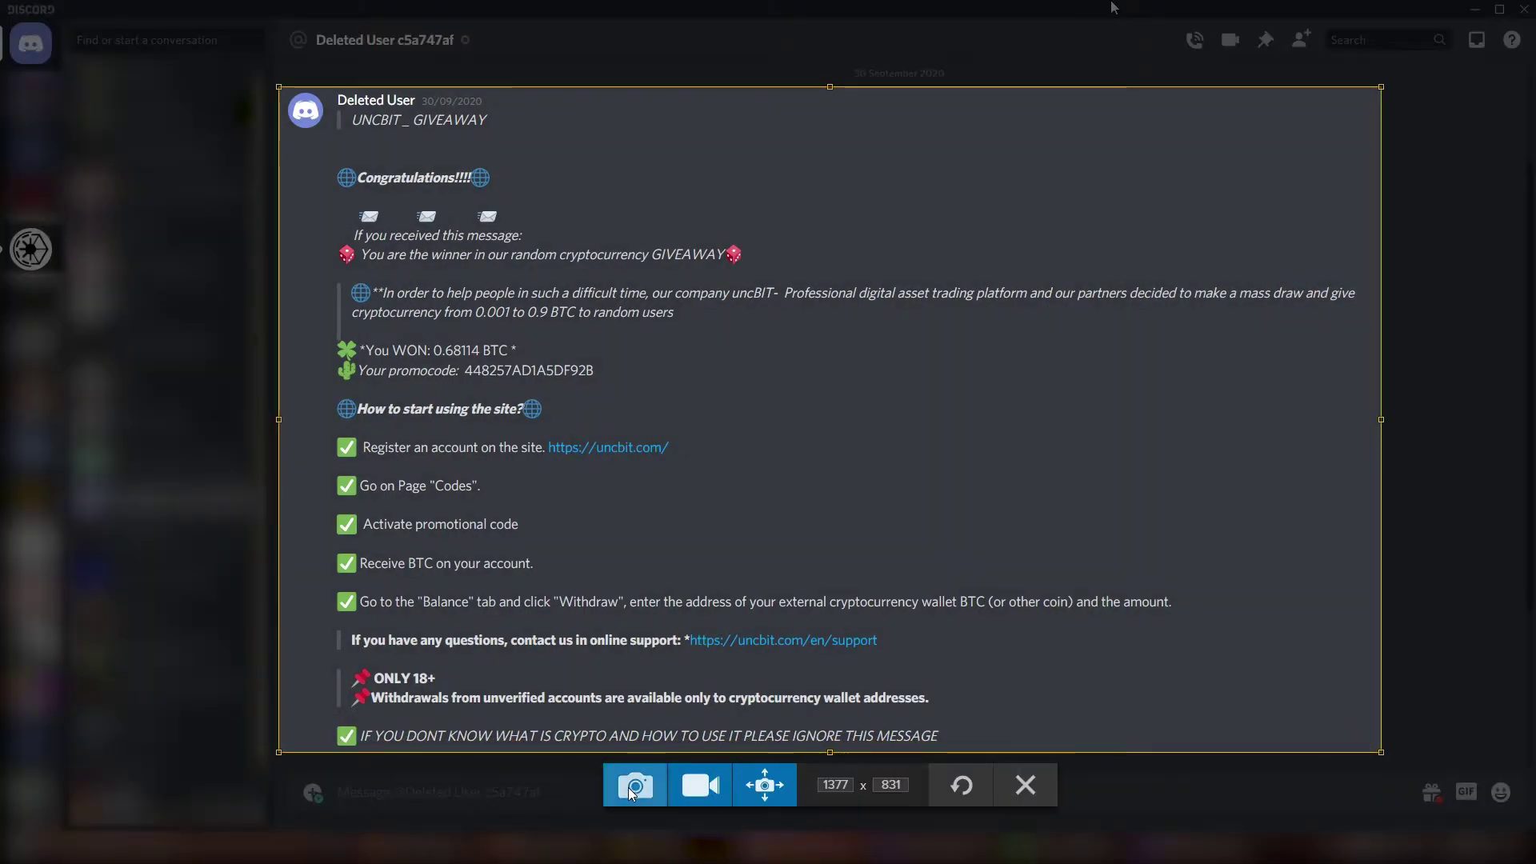
click(627, 787)
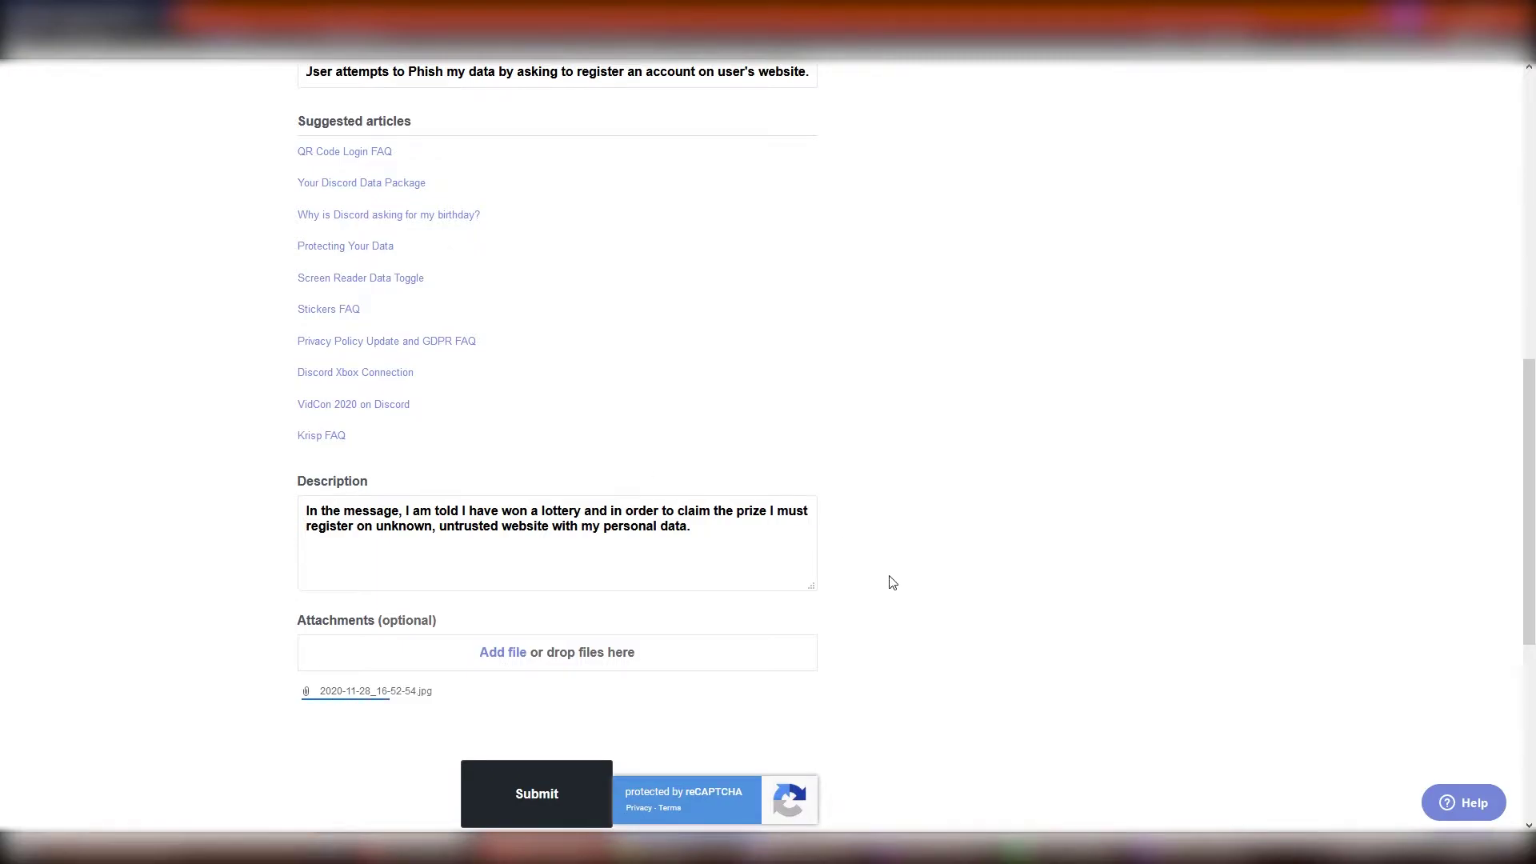
scroll(893, 583, down, 1)
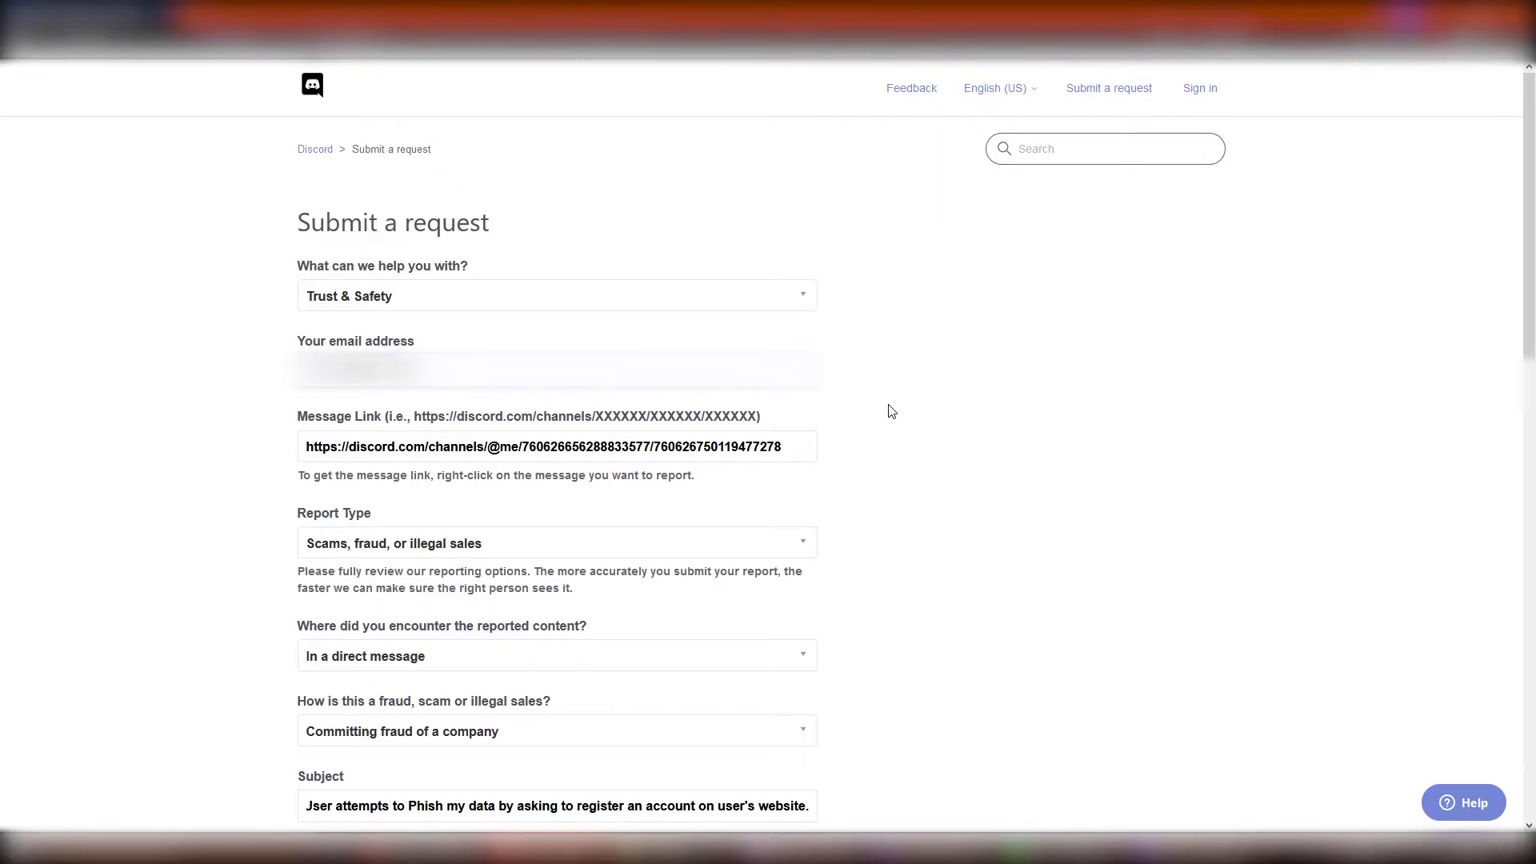
scroll(914, 415, down, 15)
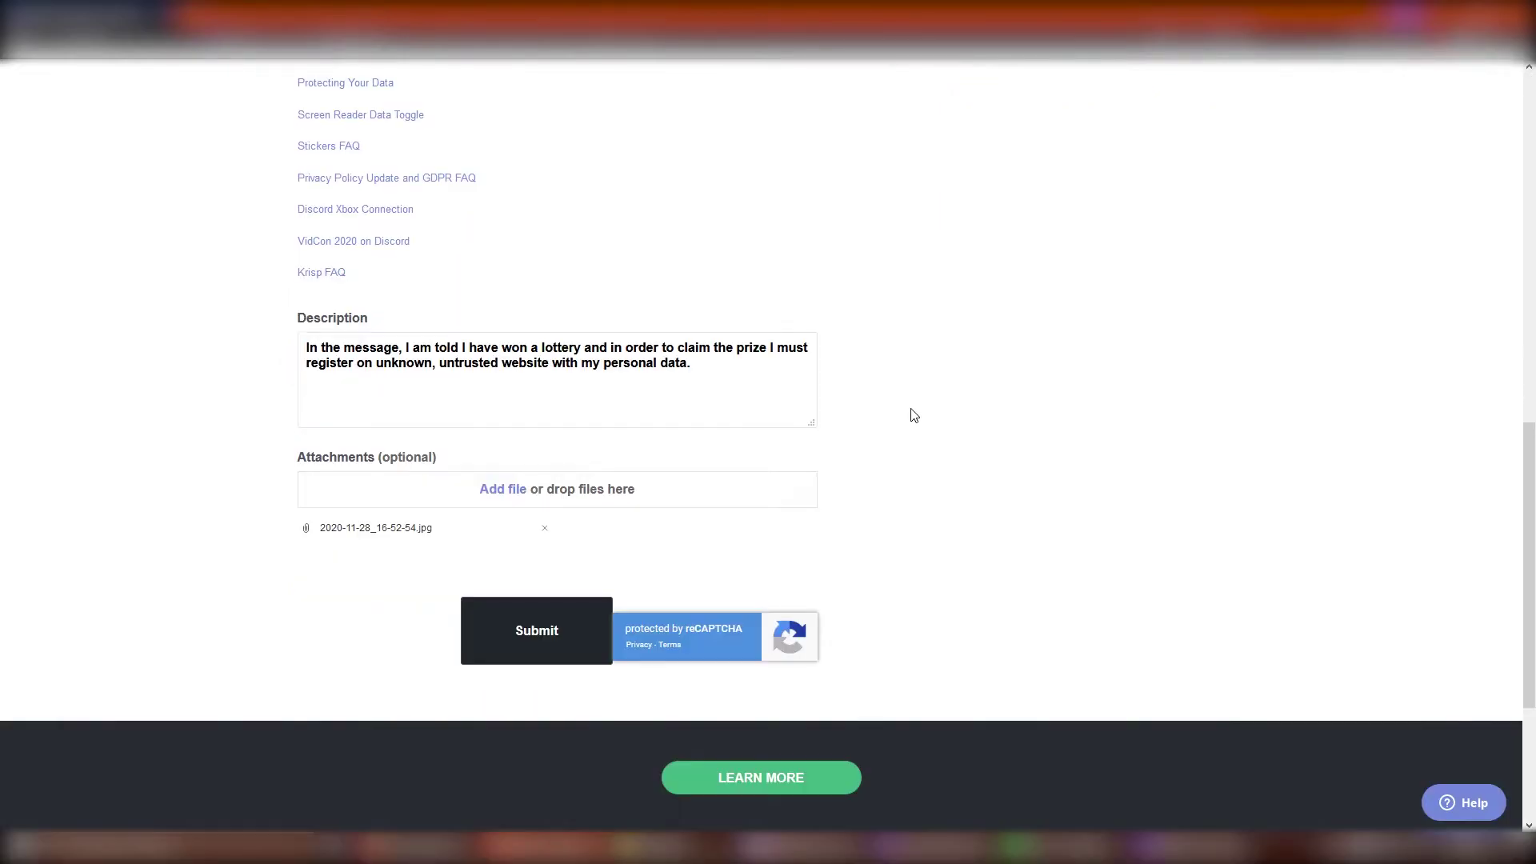
scroll(915, 415, down, 1)
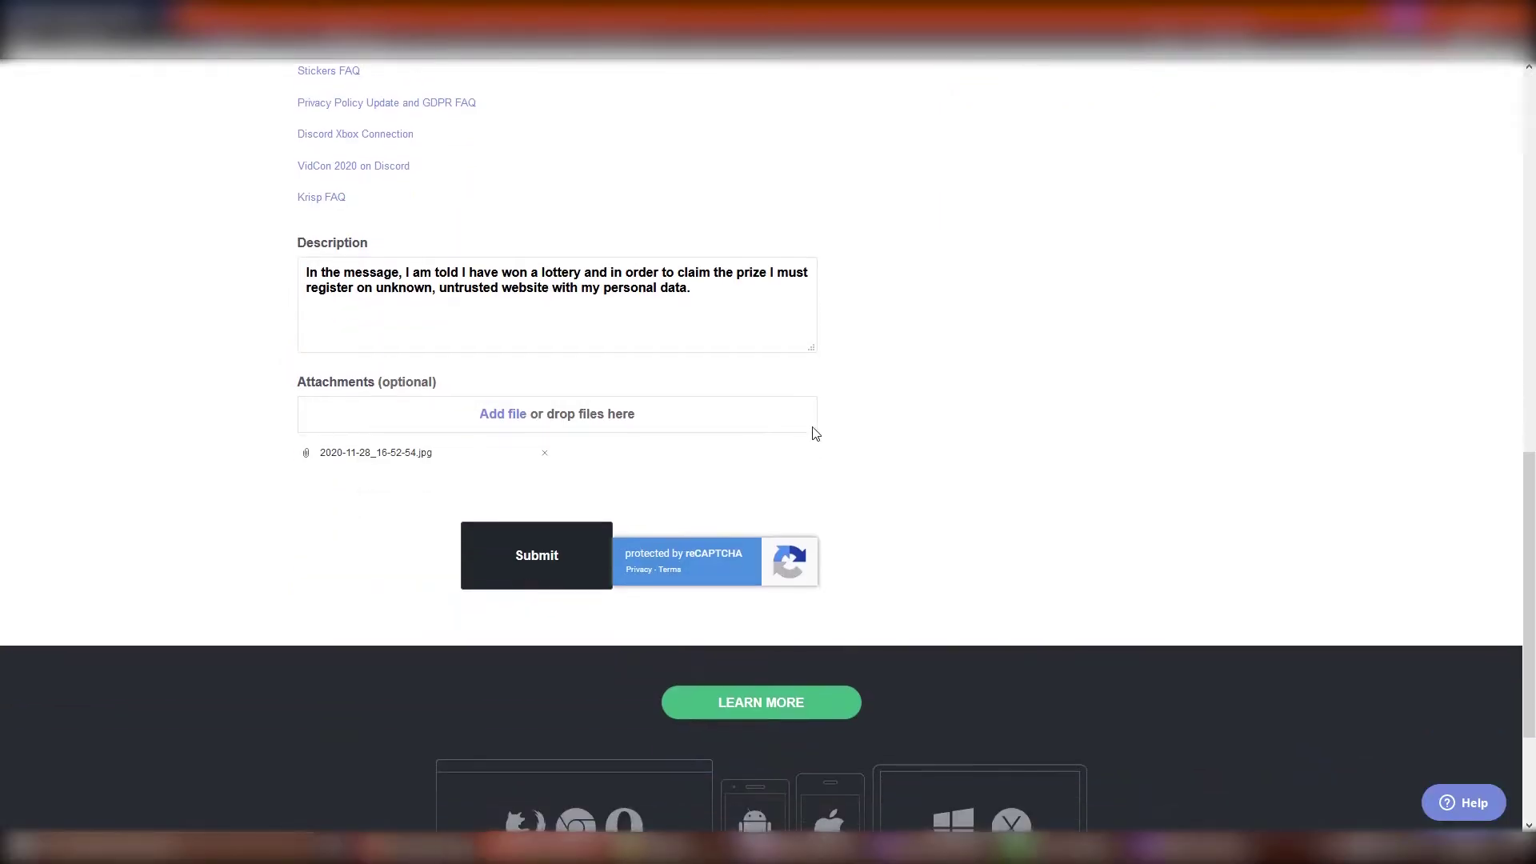
Submit the report, selecting the red, white and harbour boat images to pass reCAPTCHA.
click(537, 550)
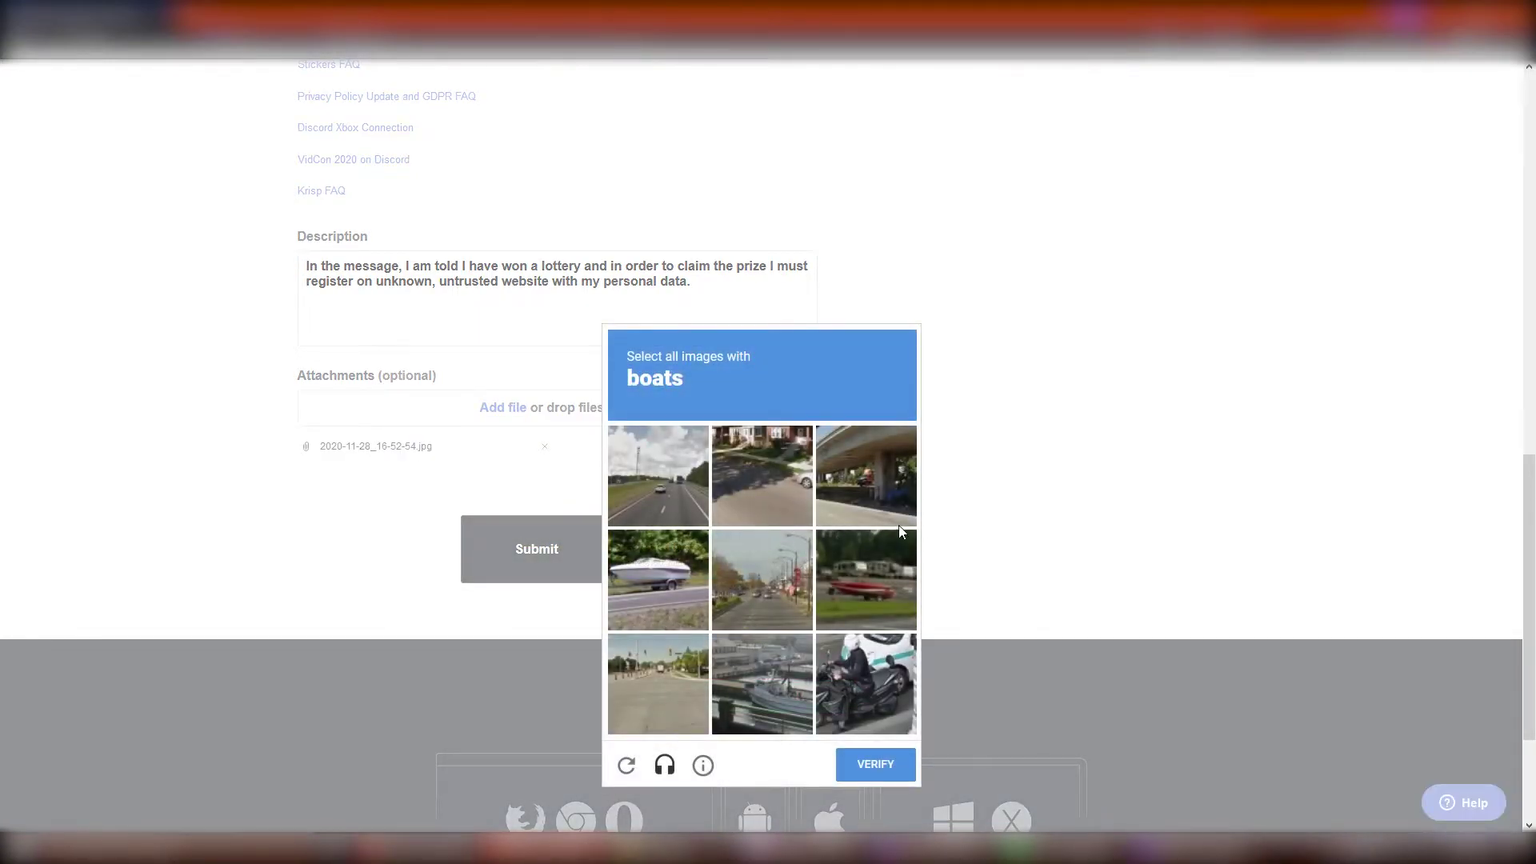
click(876, 574)
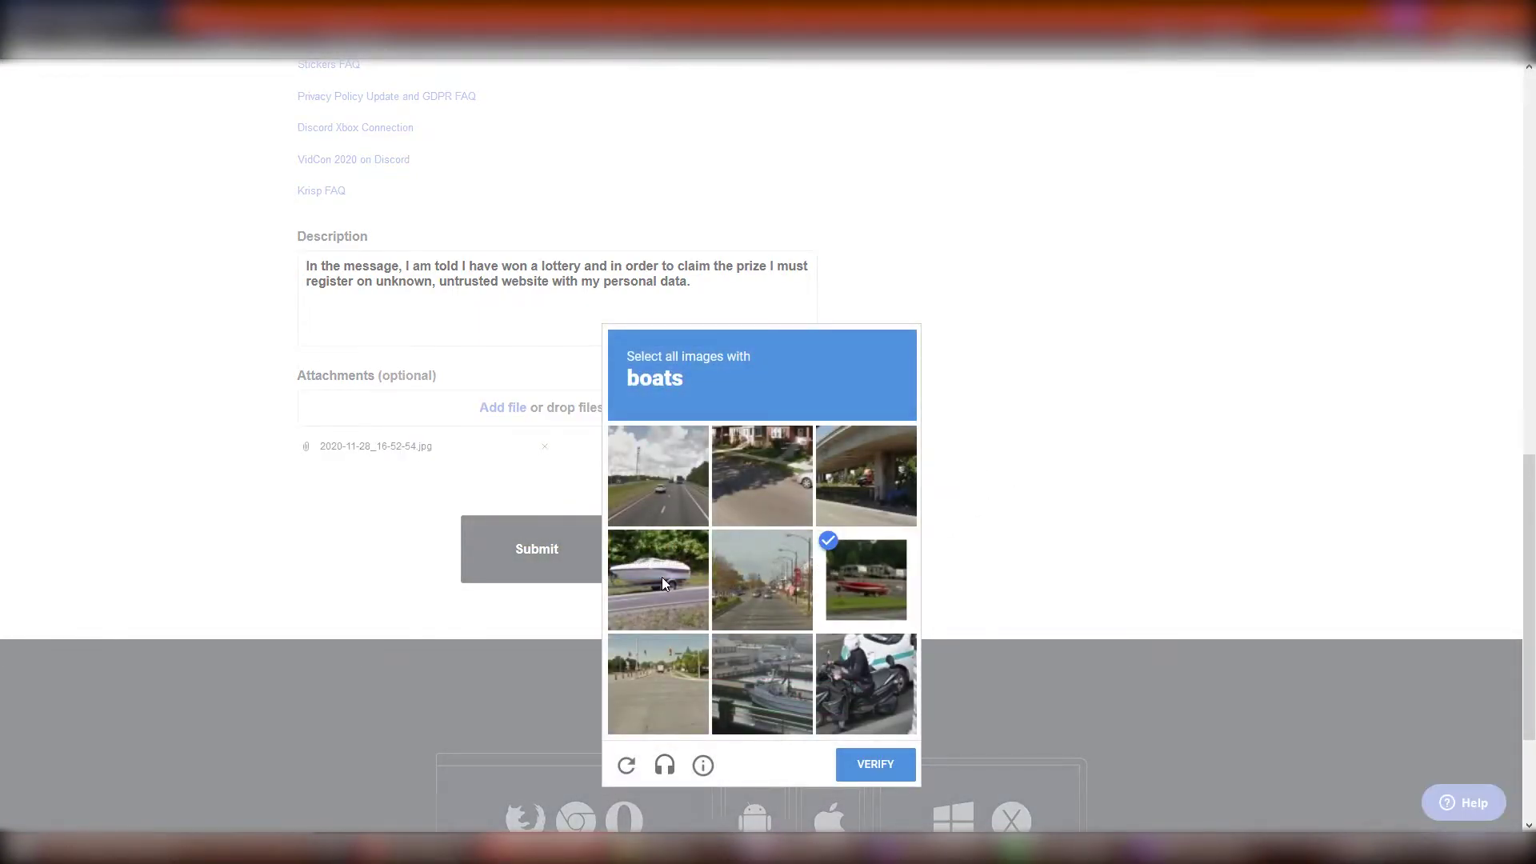
click(661, 577)
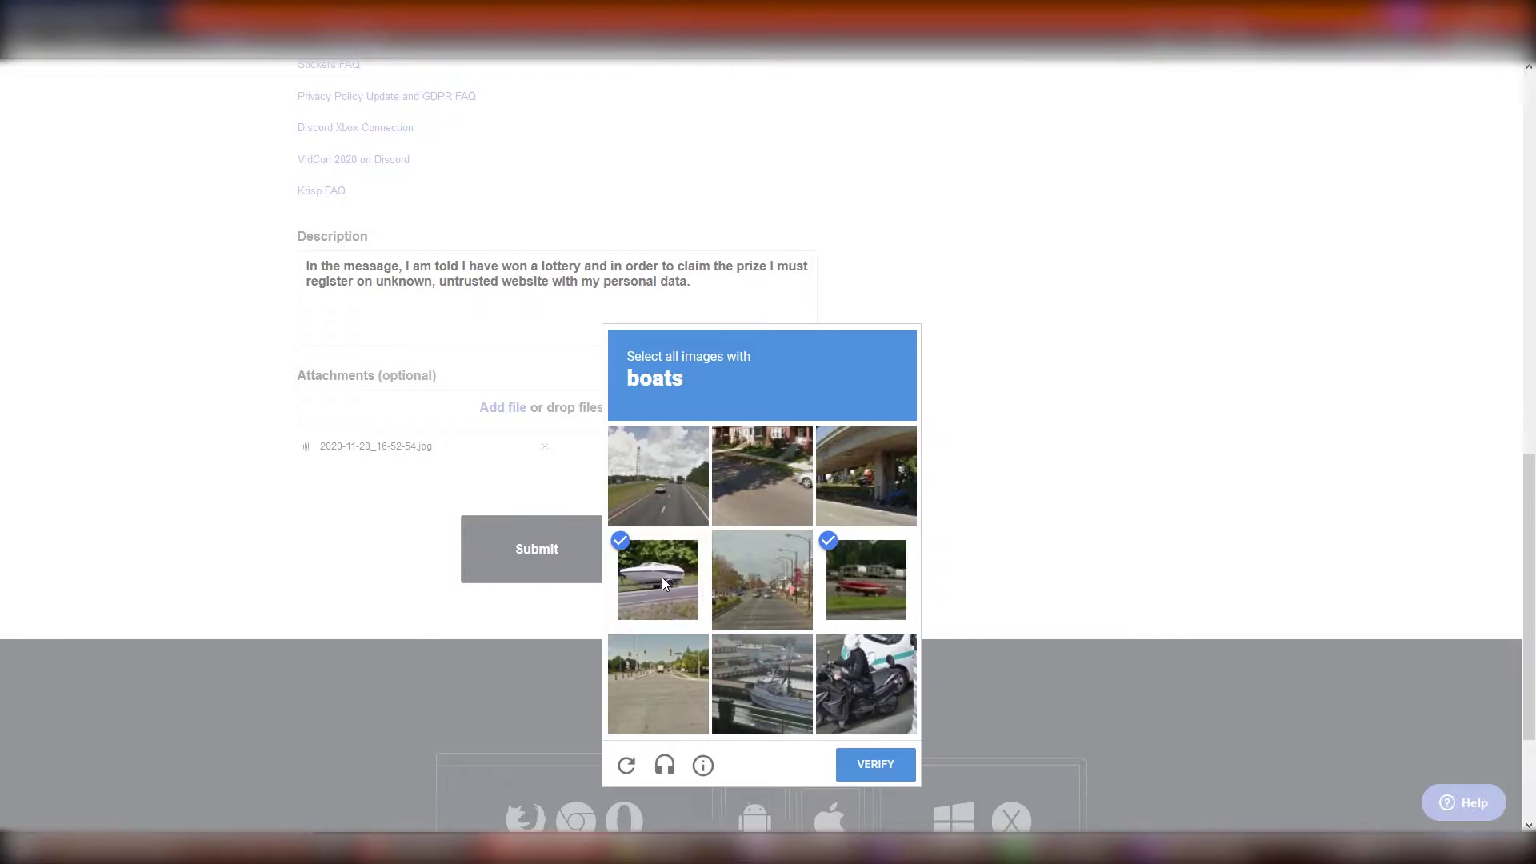
click(796, 704)
click(874, 760)
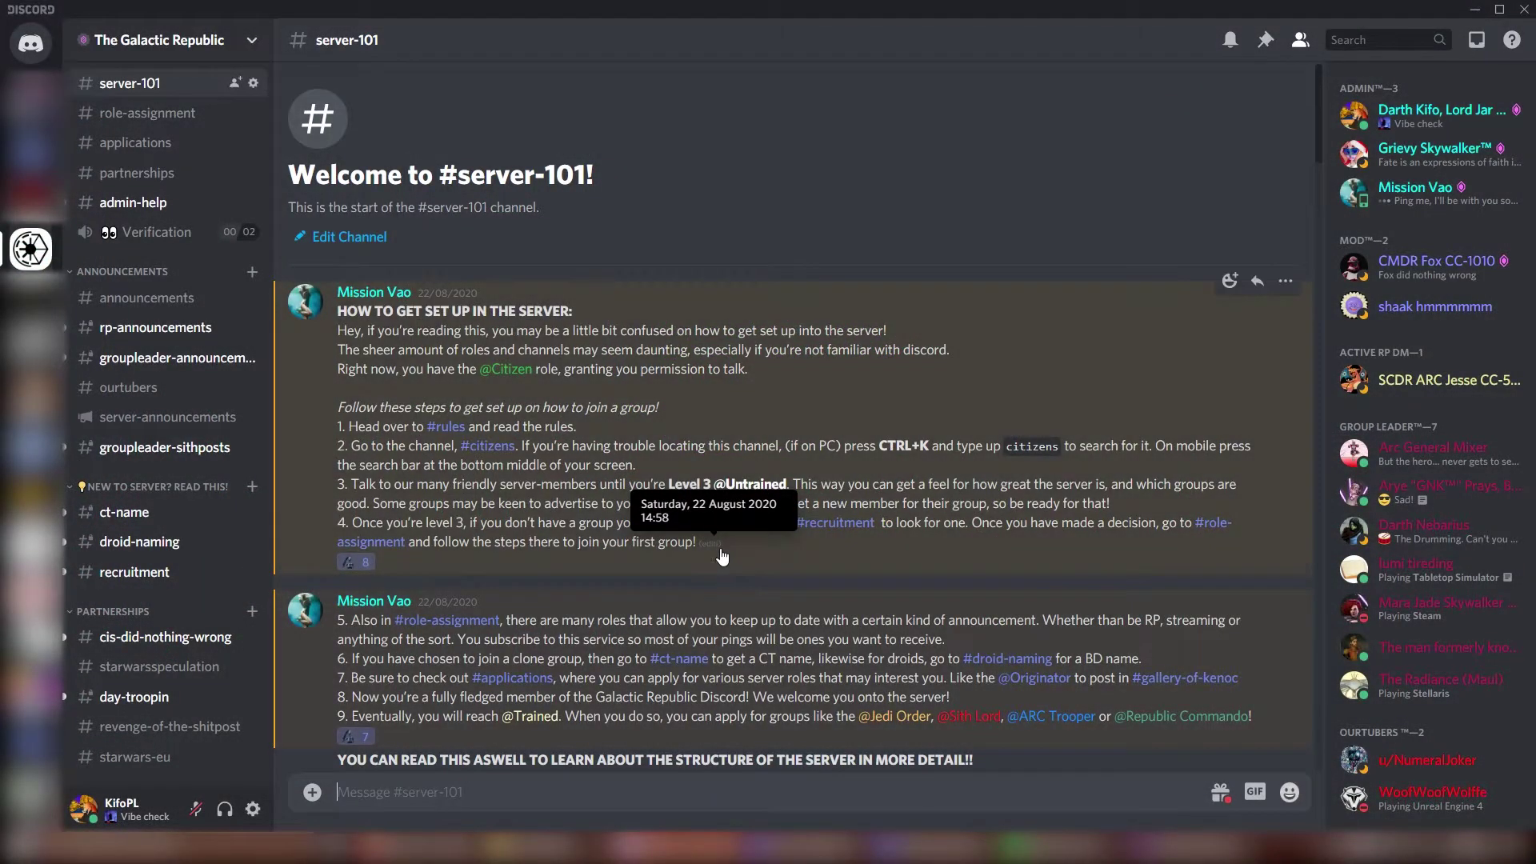
Turn on Developer Mode in User Settings > Appearance, then exit settings.
click(252, 811)
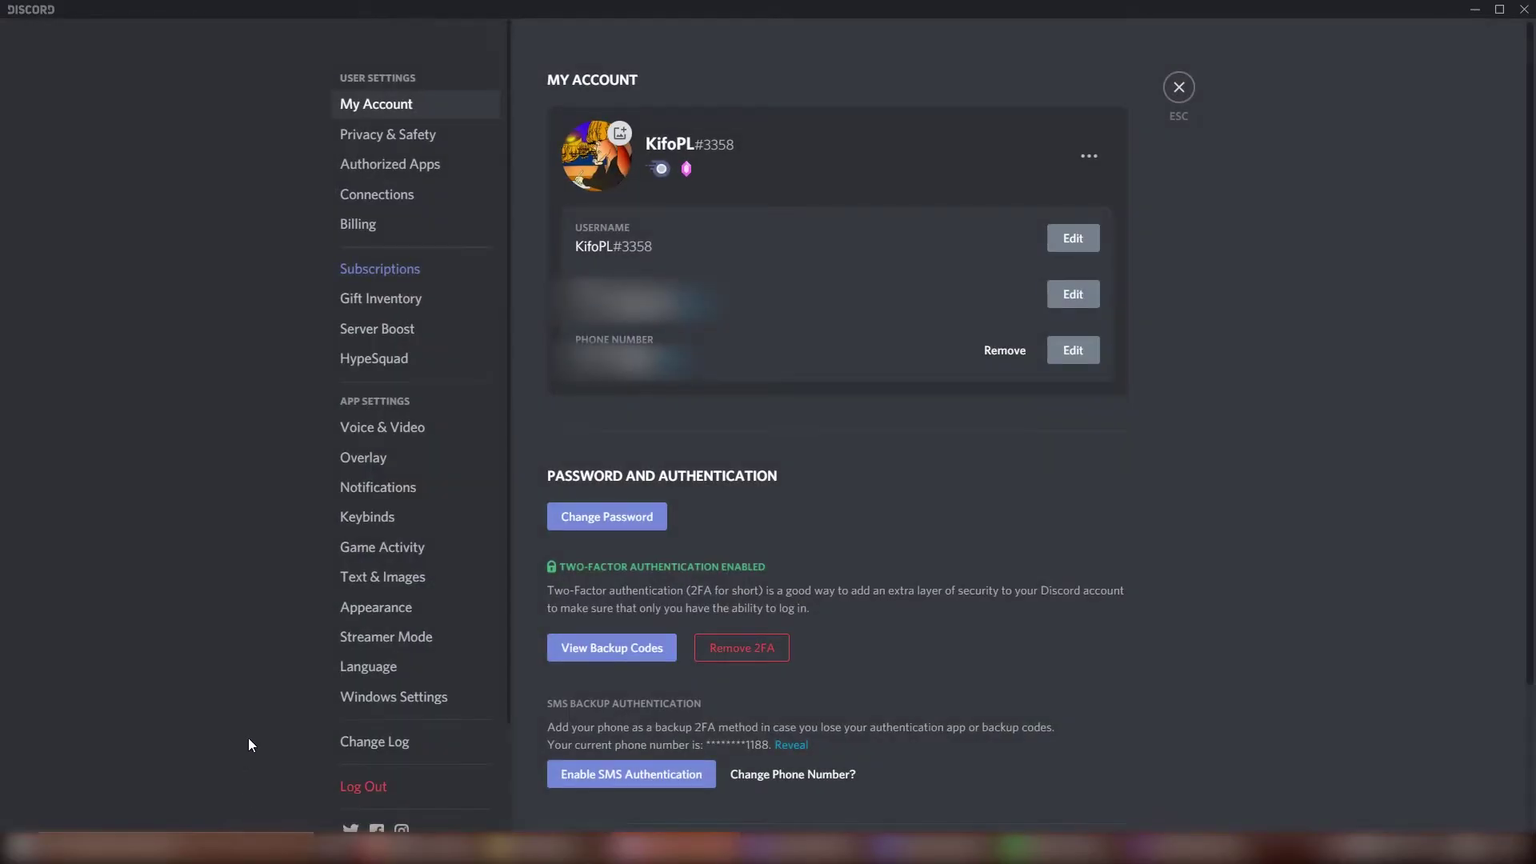
click(395, 615)
scroll(1279, 579, down, 8)
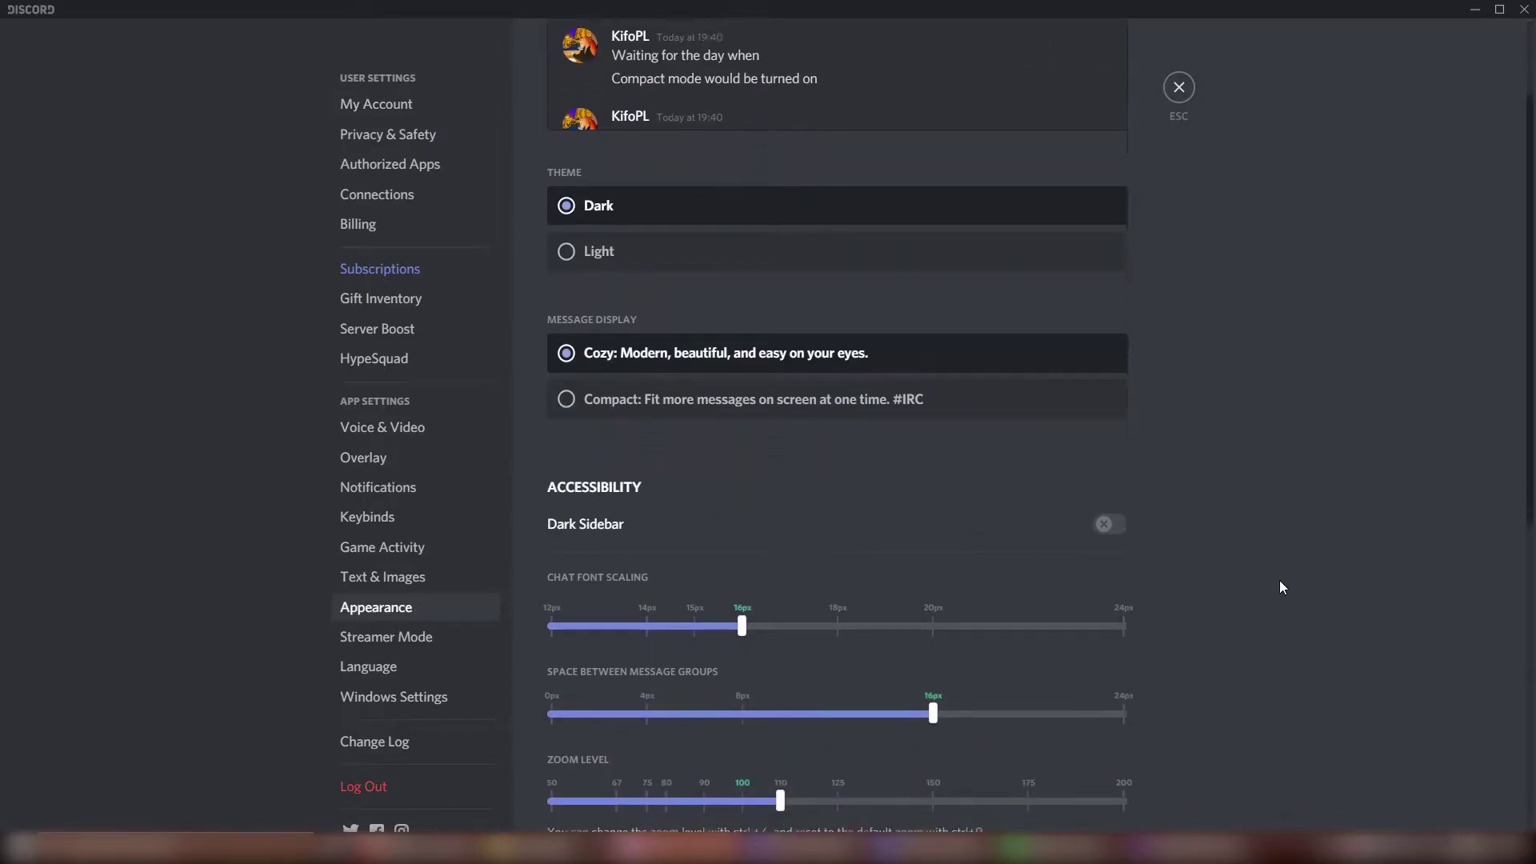
scroll(1278, 580, down, 1)
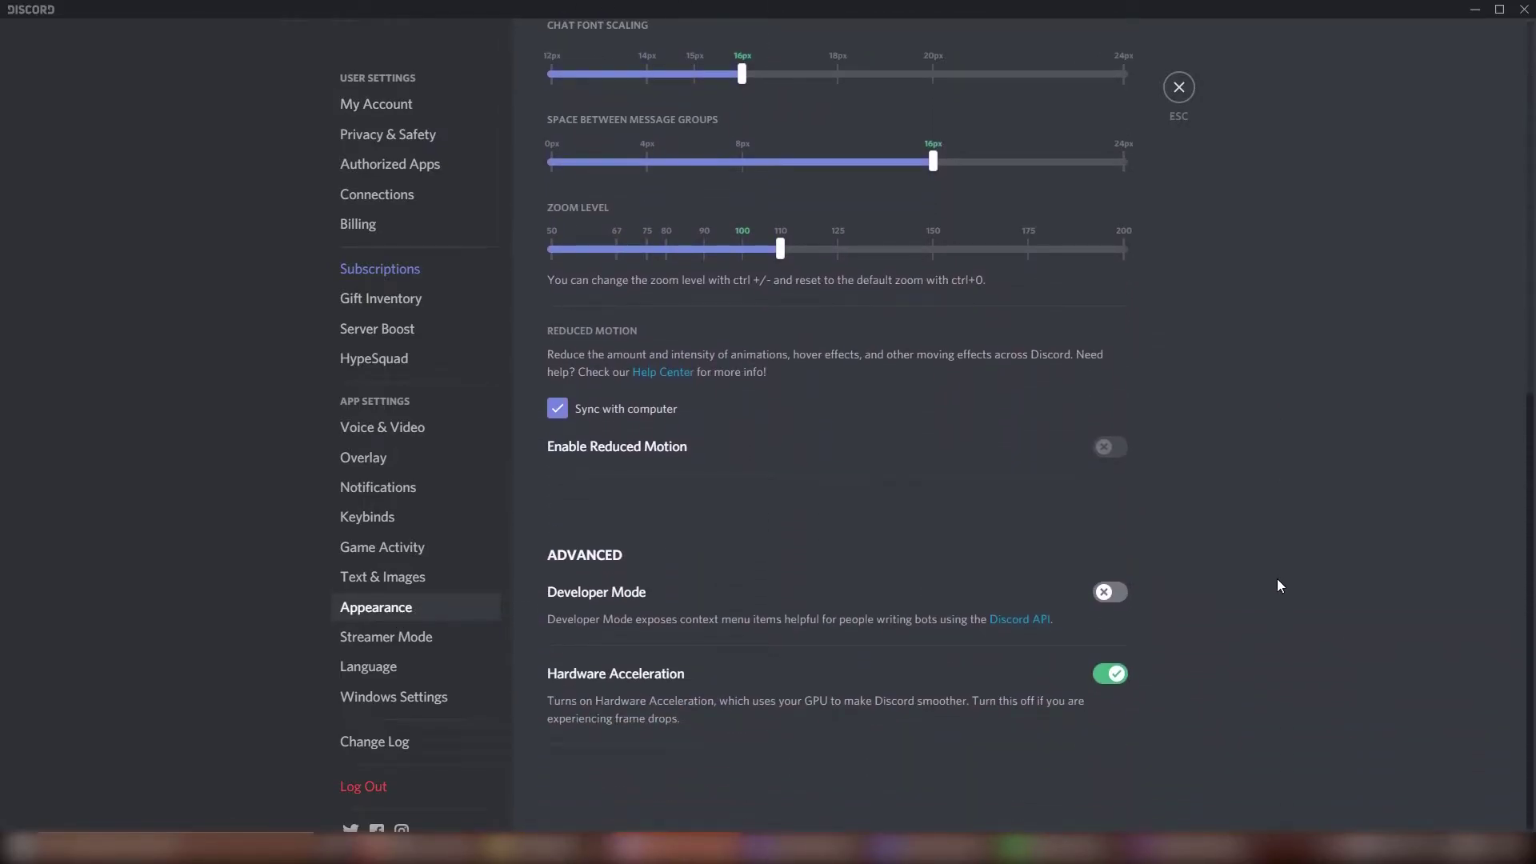
click(1113, 606)
scroll(1228, 588, down, 1)
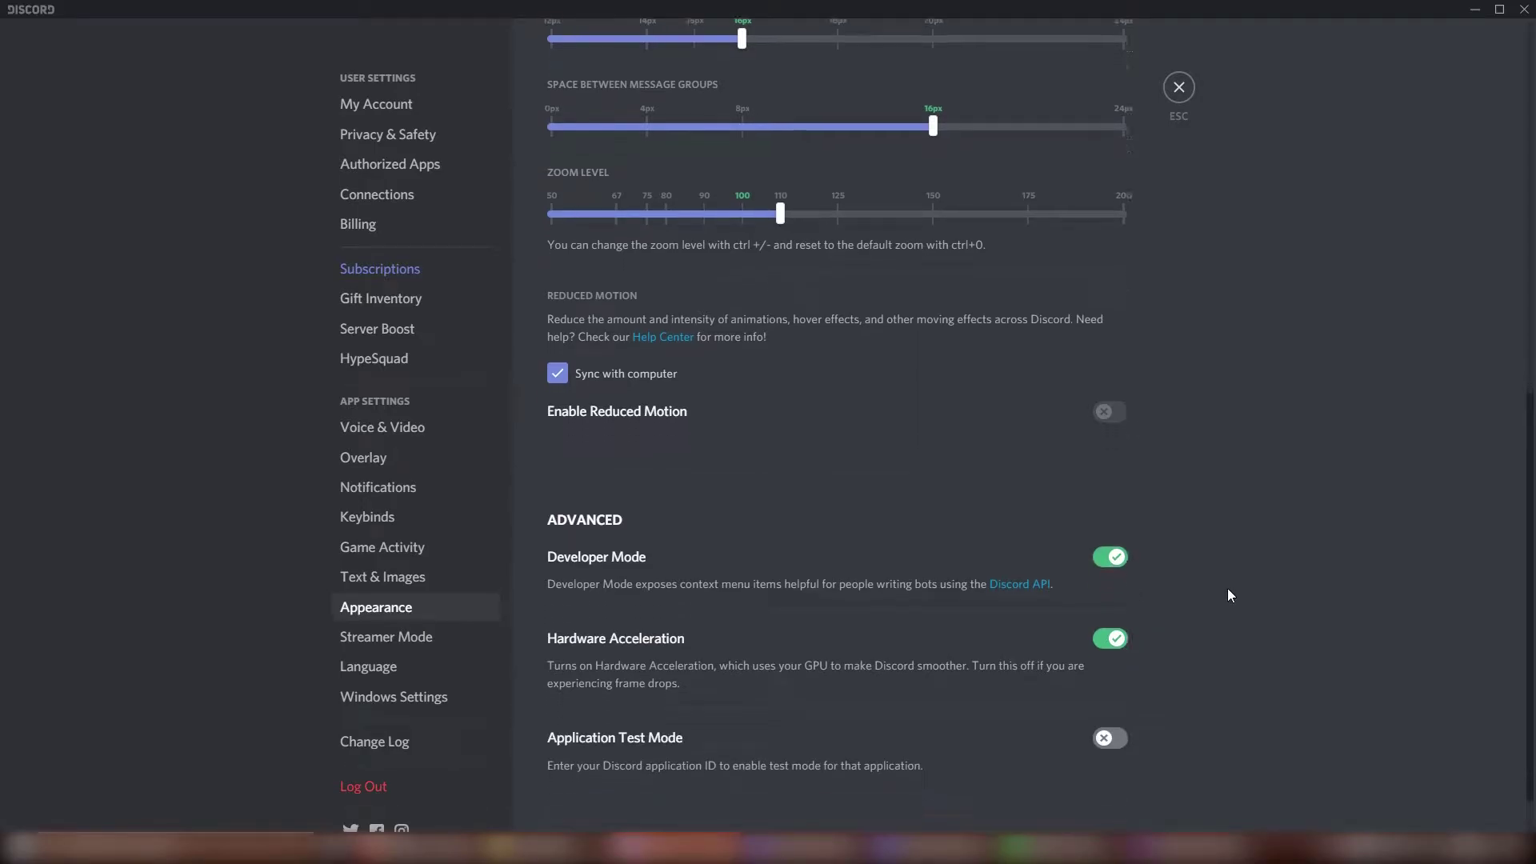
key(Escape)
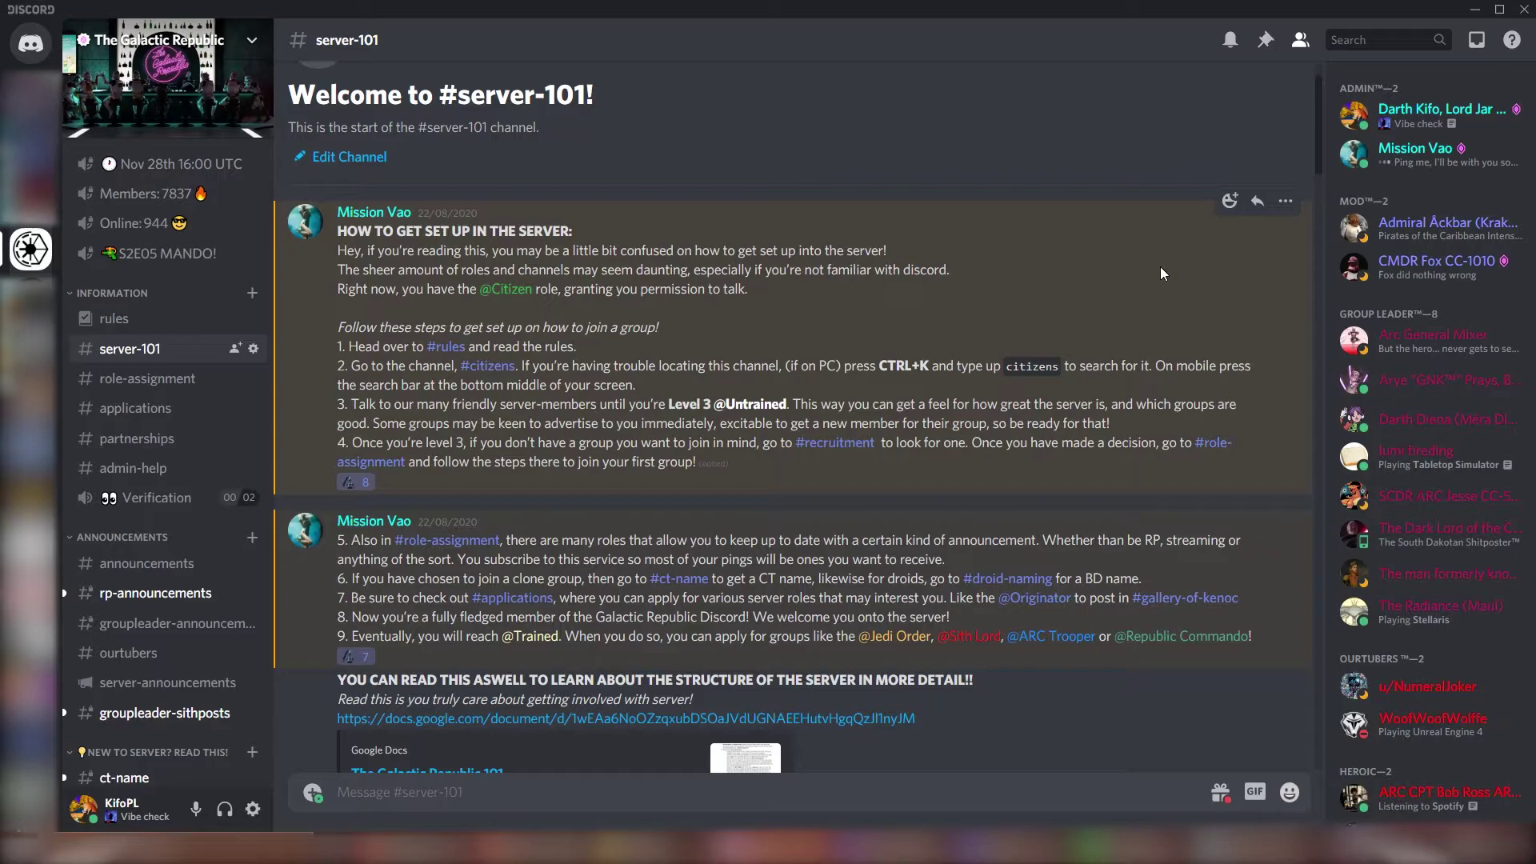
click(1286, 201)
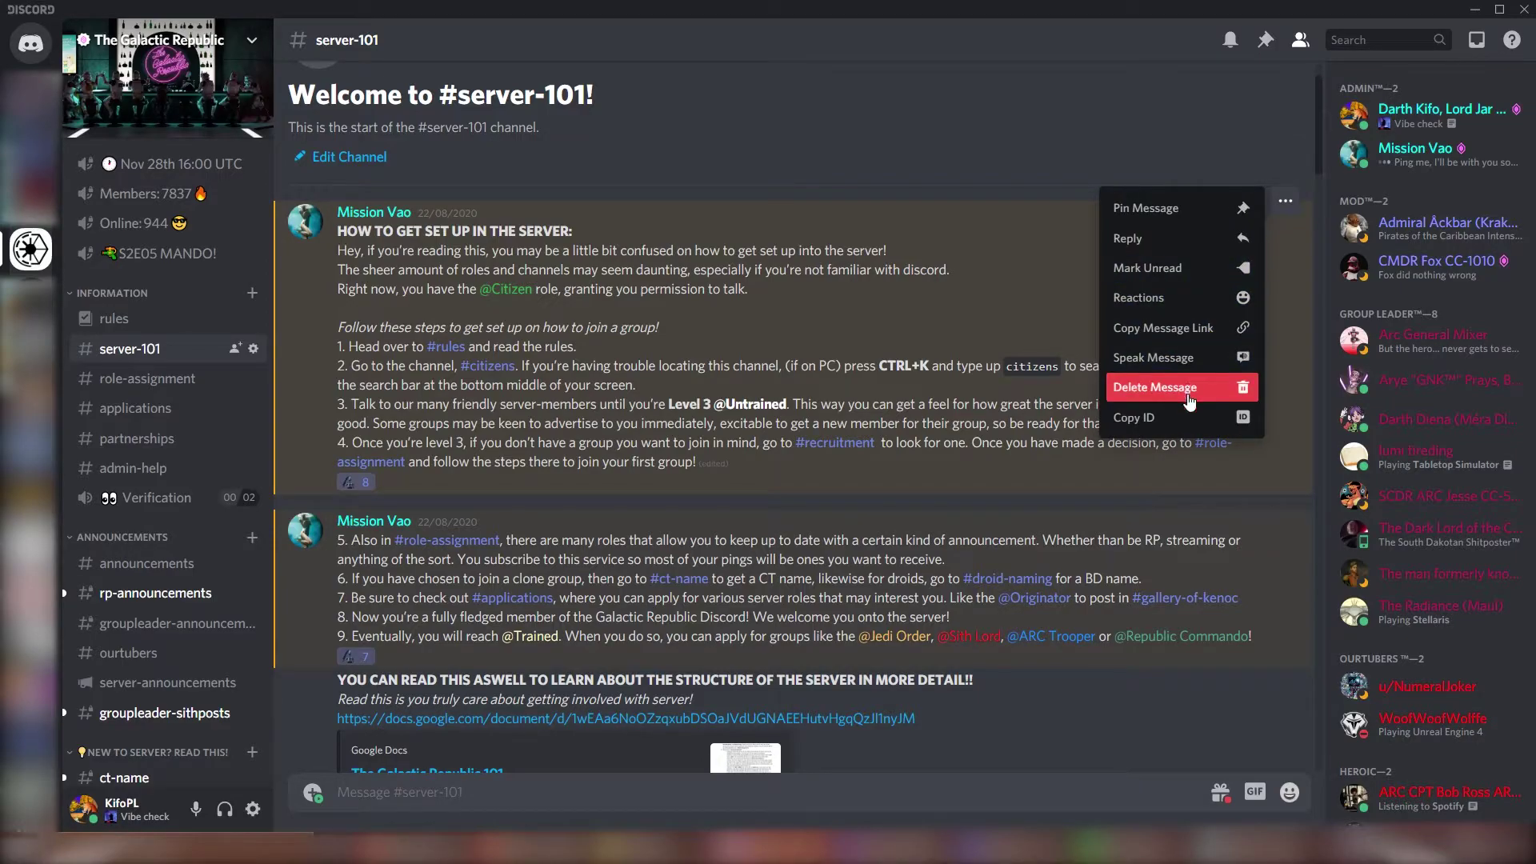
click(1199, 421)
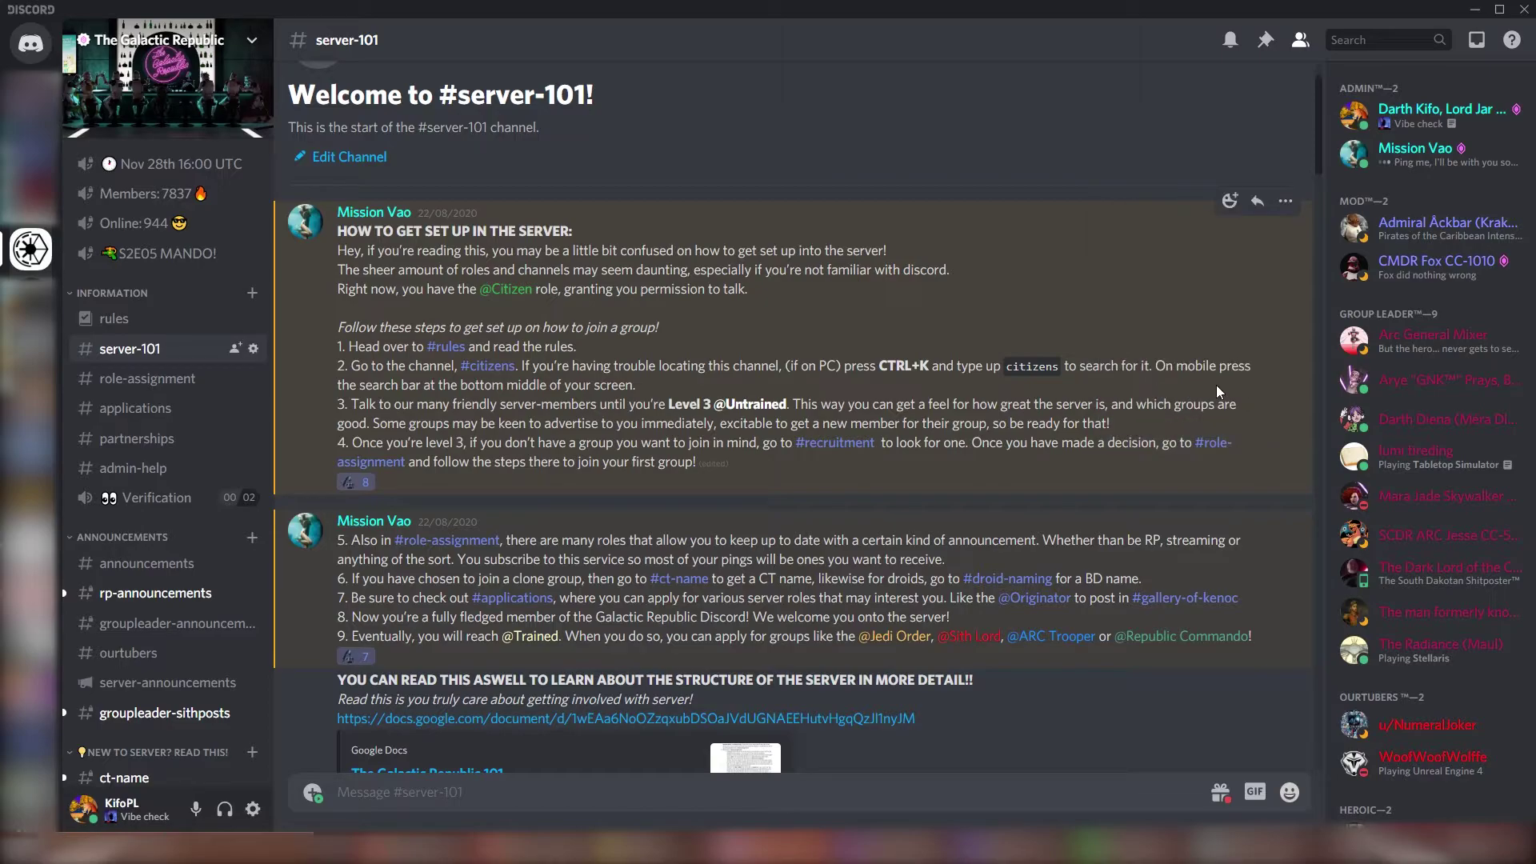
key(ctrl+v)
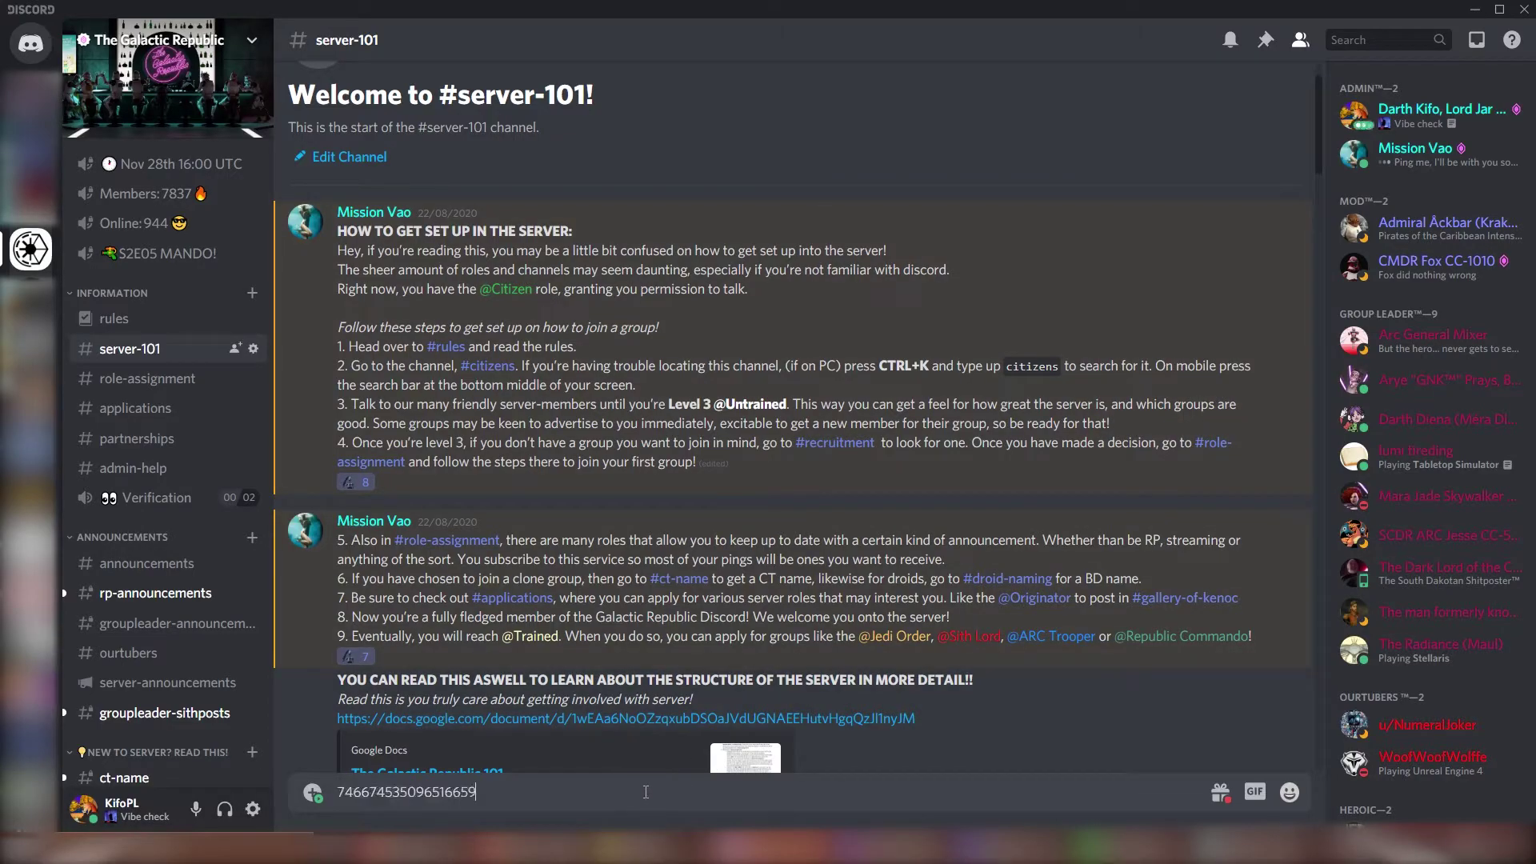
drag(336, 793, 478, 792)
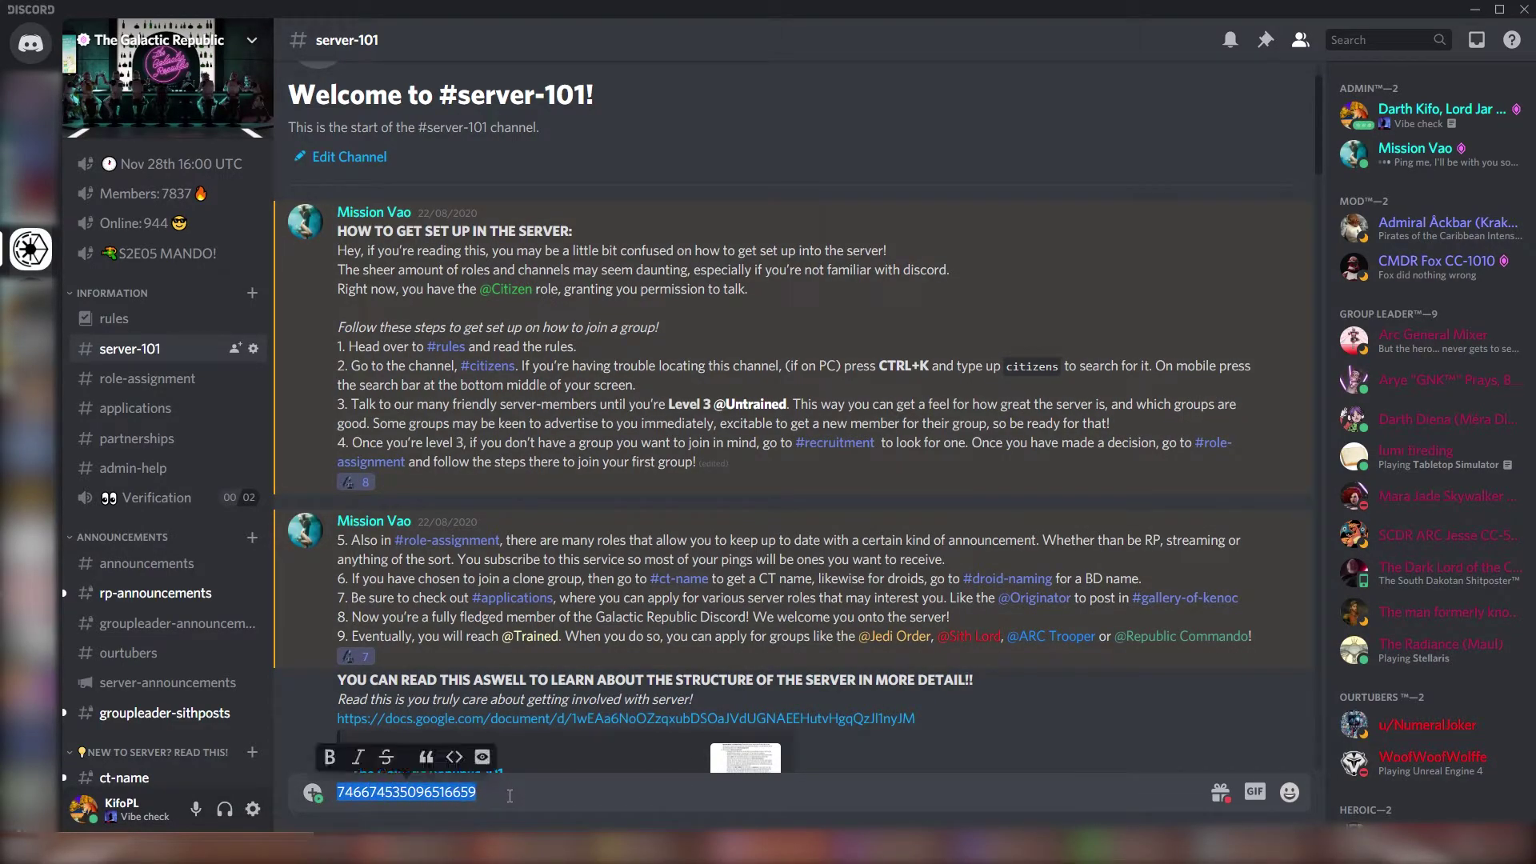
key(BackSpace)
click(1286, 202)
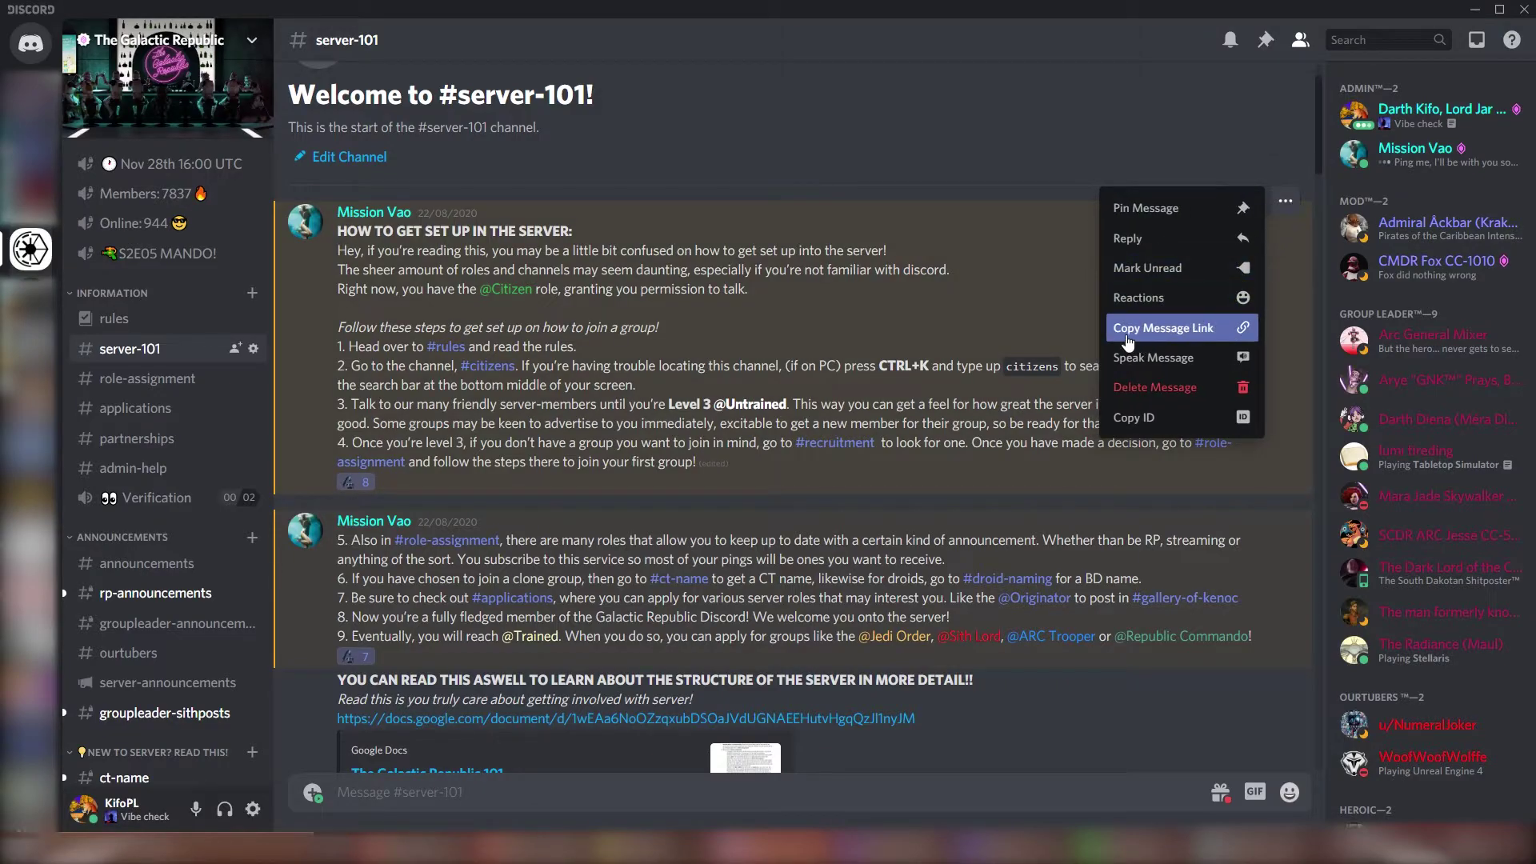
click(1212, 334)
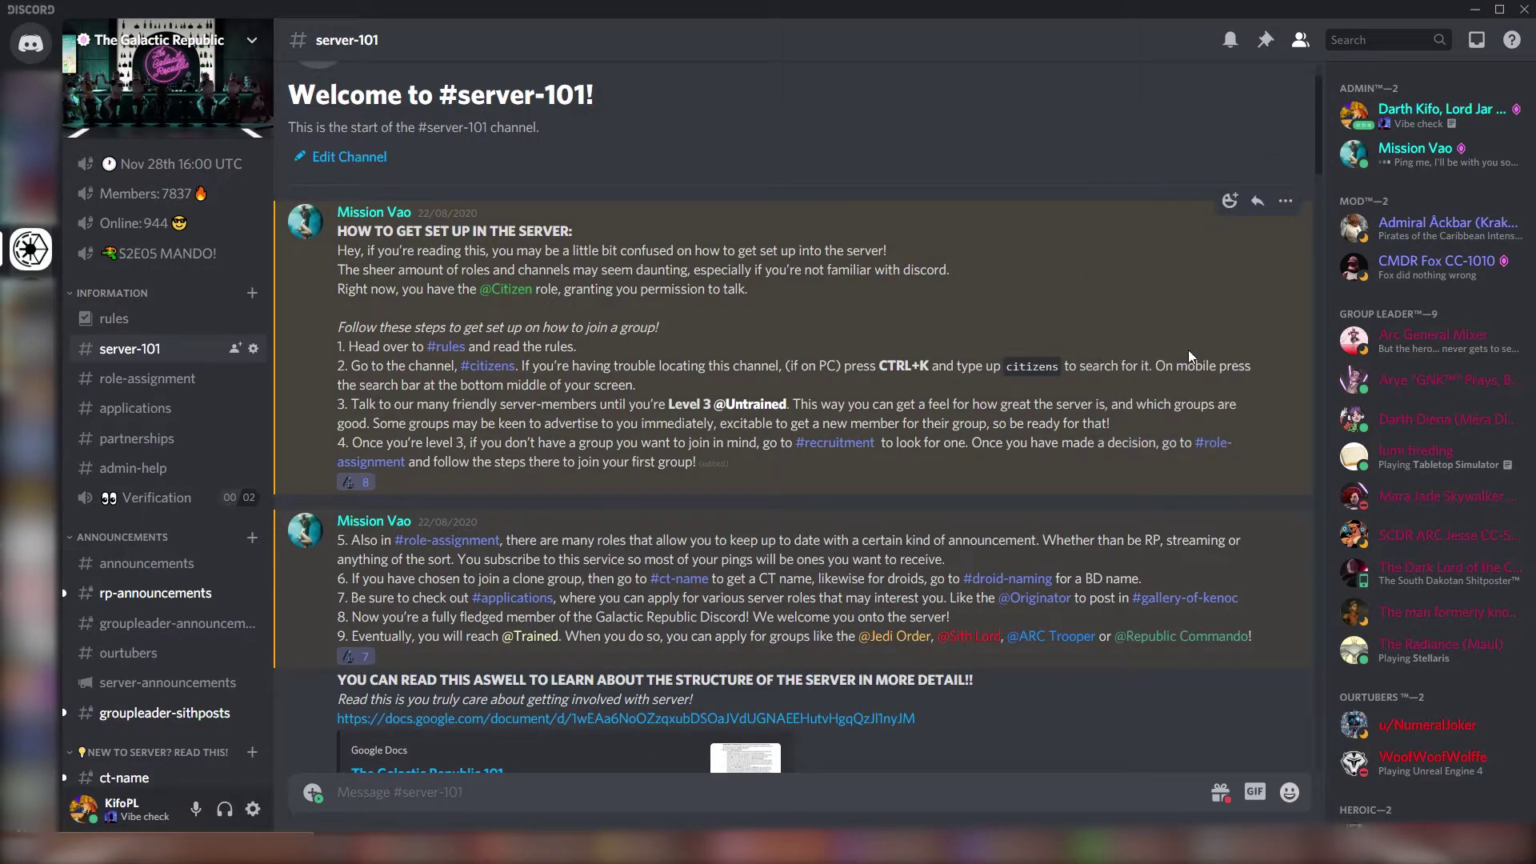
key(ctrl+v)
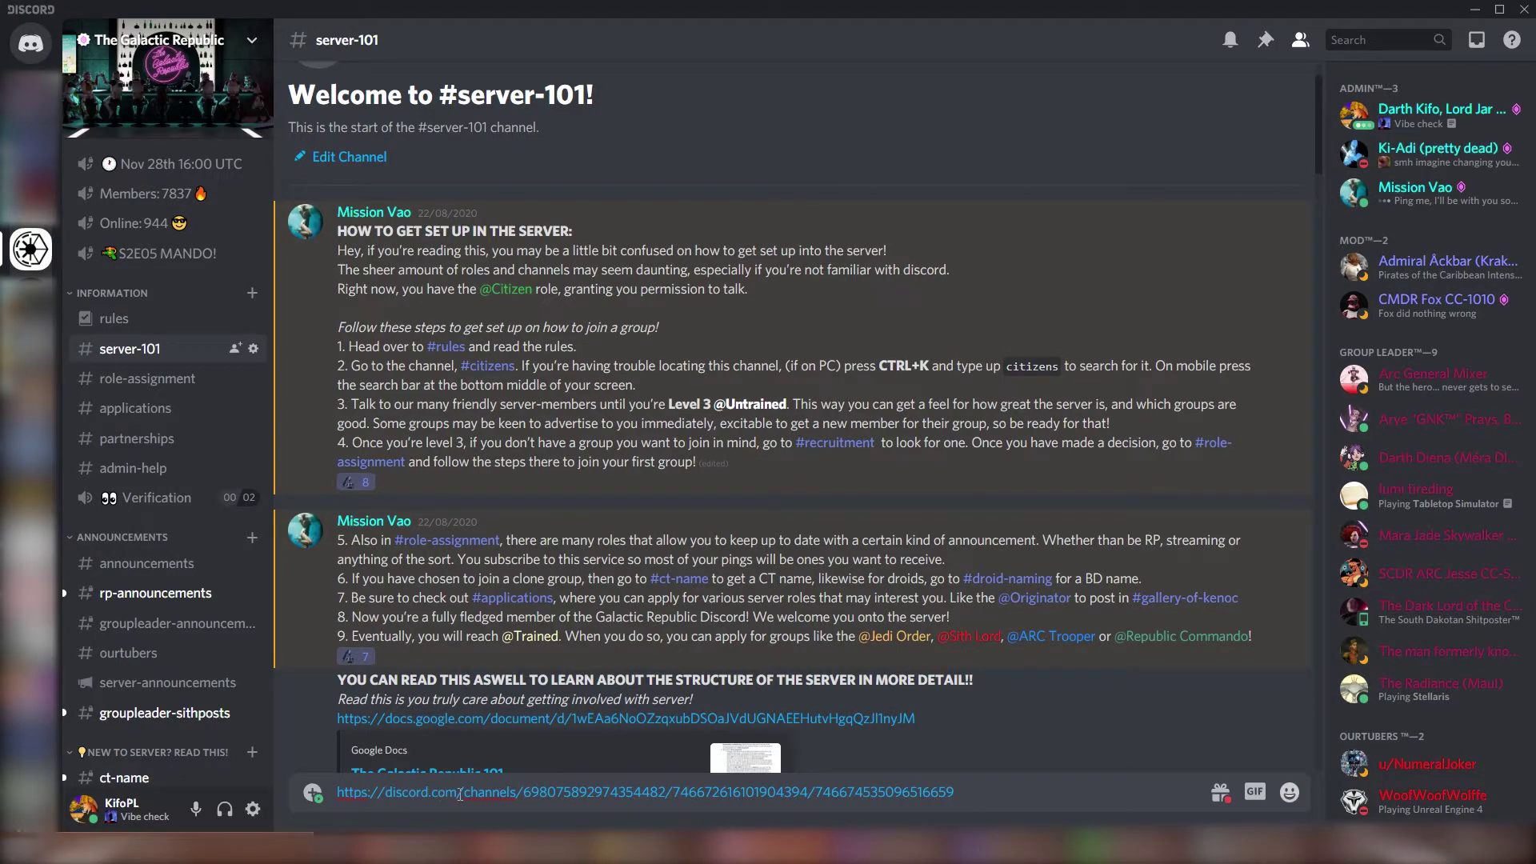
drag(523, 799, 982, 798)
key(ctrl+a)
key(BackSpace)
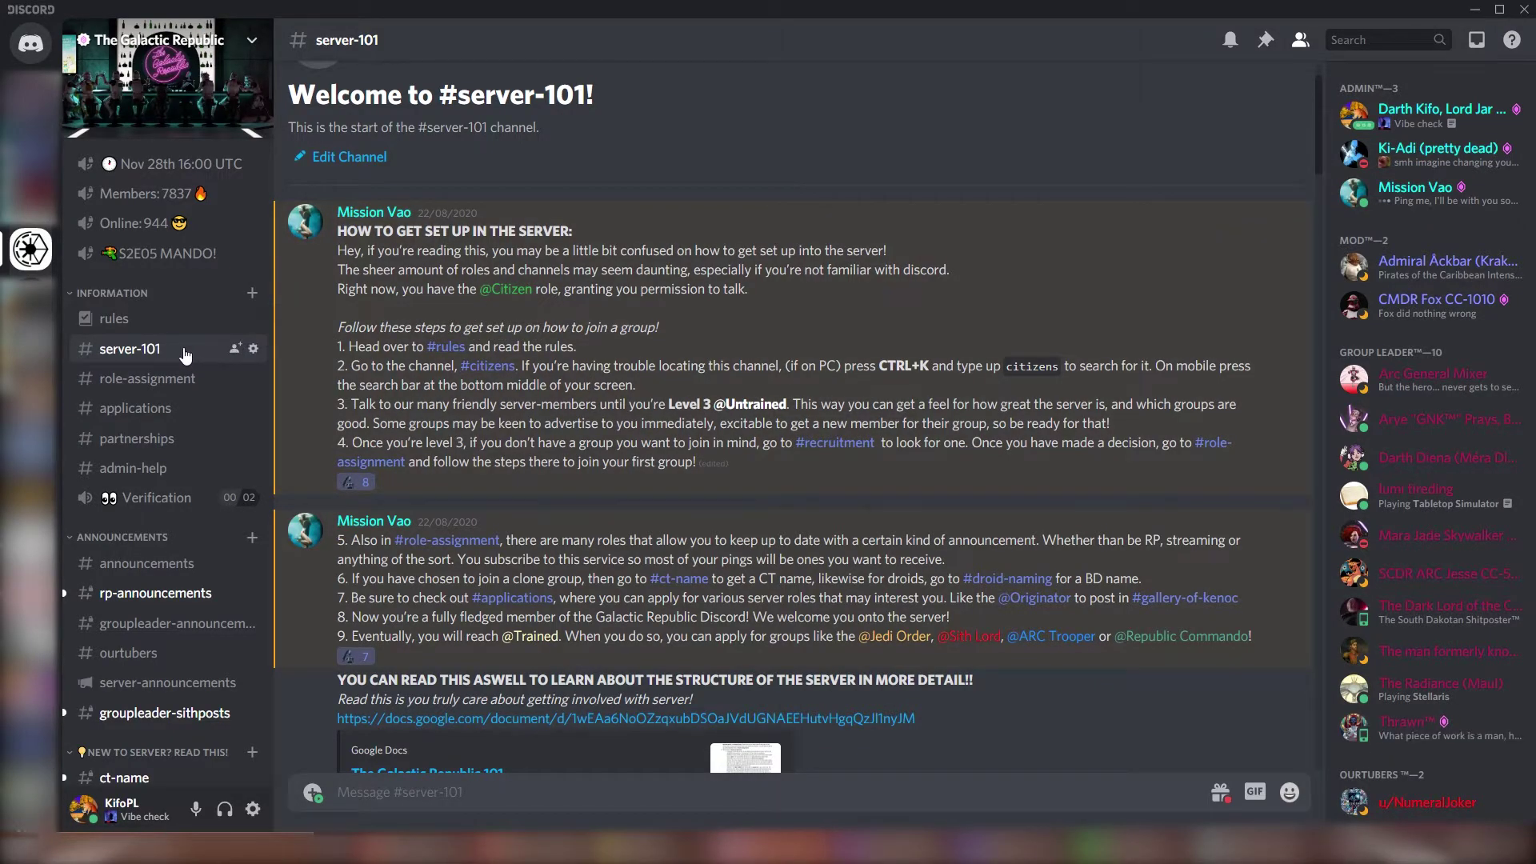
Copy the server-101 channel's ID, paste it into the message box to check it, then delete it.
right_click(184, 355)
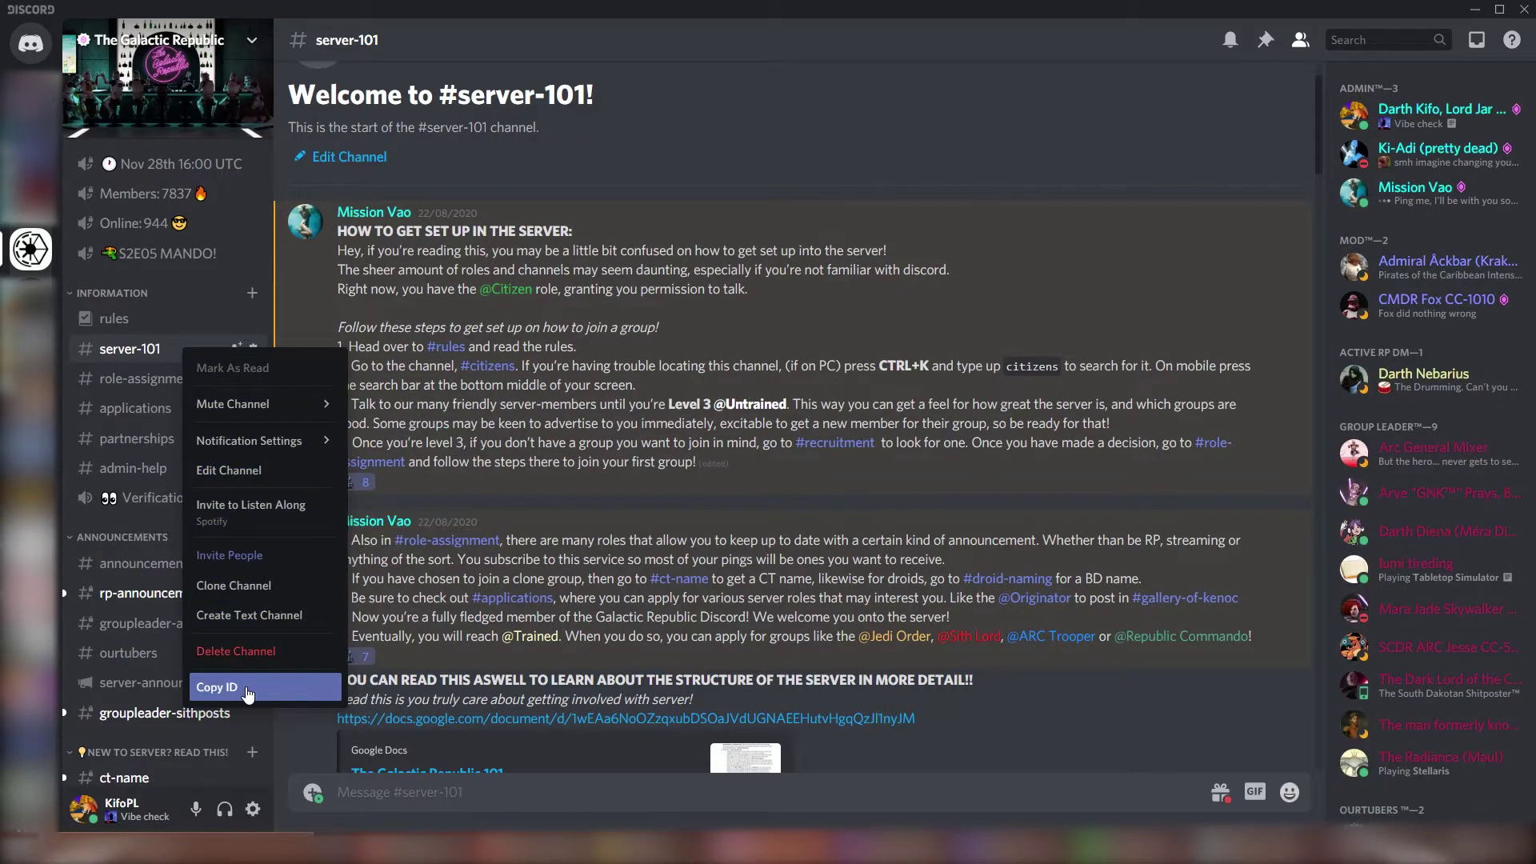
click(248, 695)
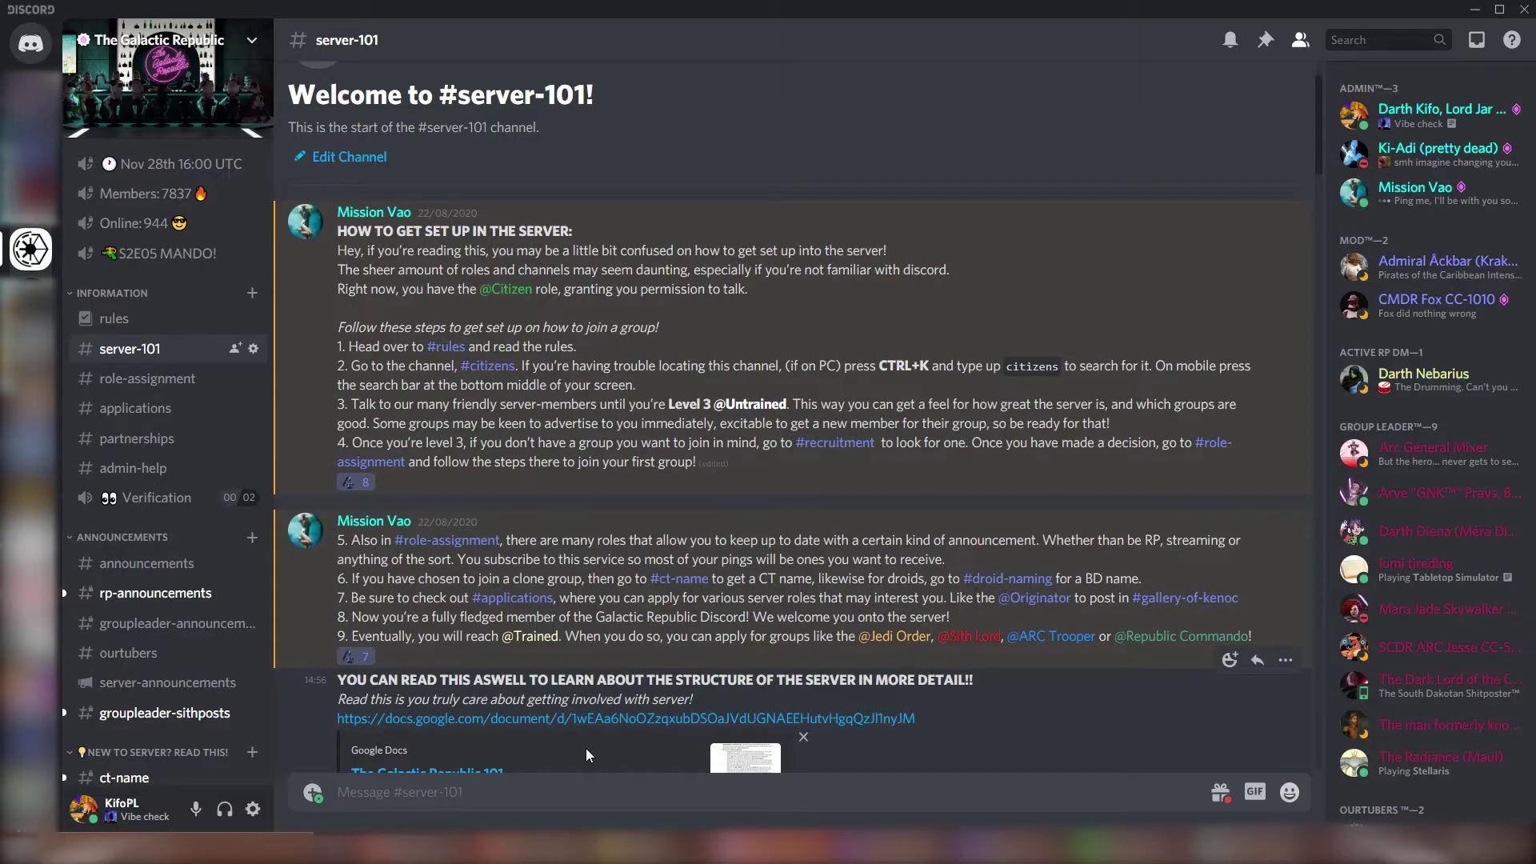
key(ctrl+v)
drag(454, 796, 328, 803)
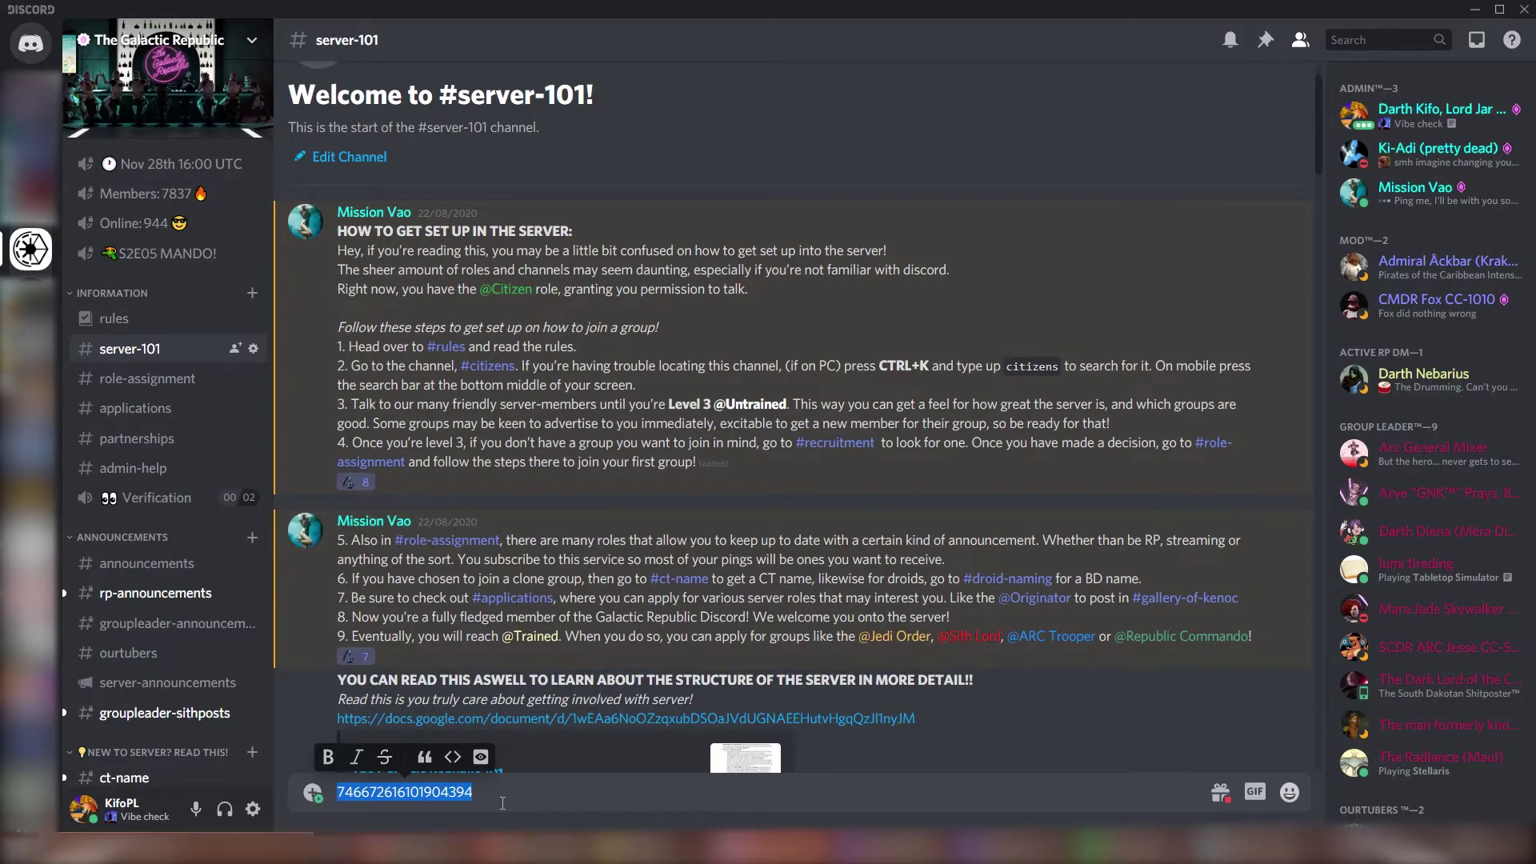
key(BackSpace)
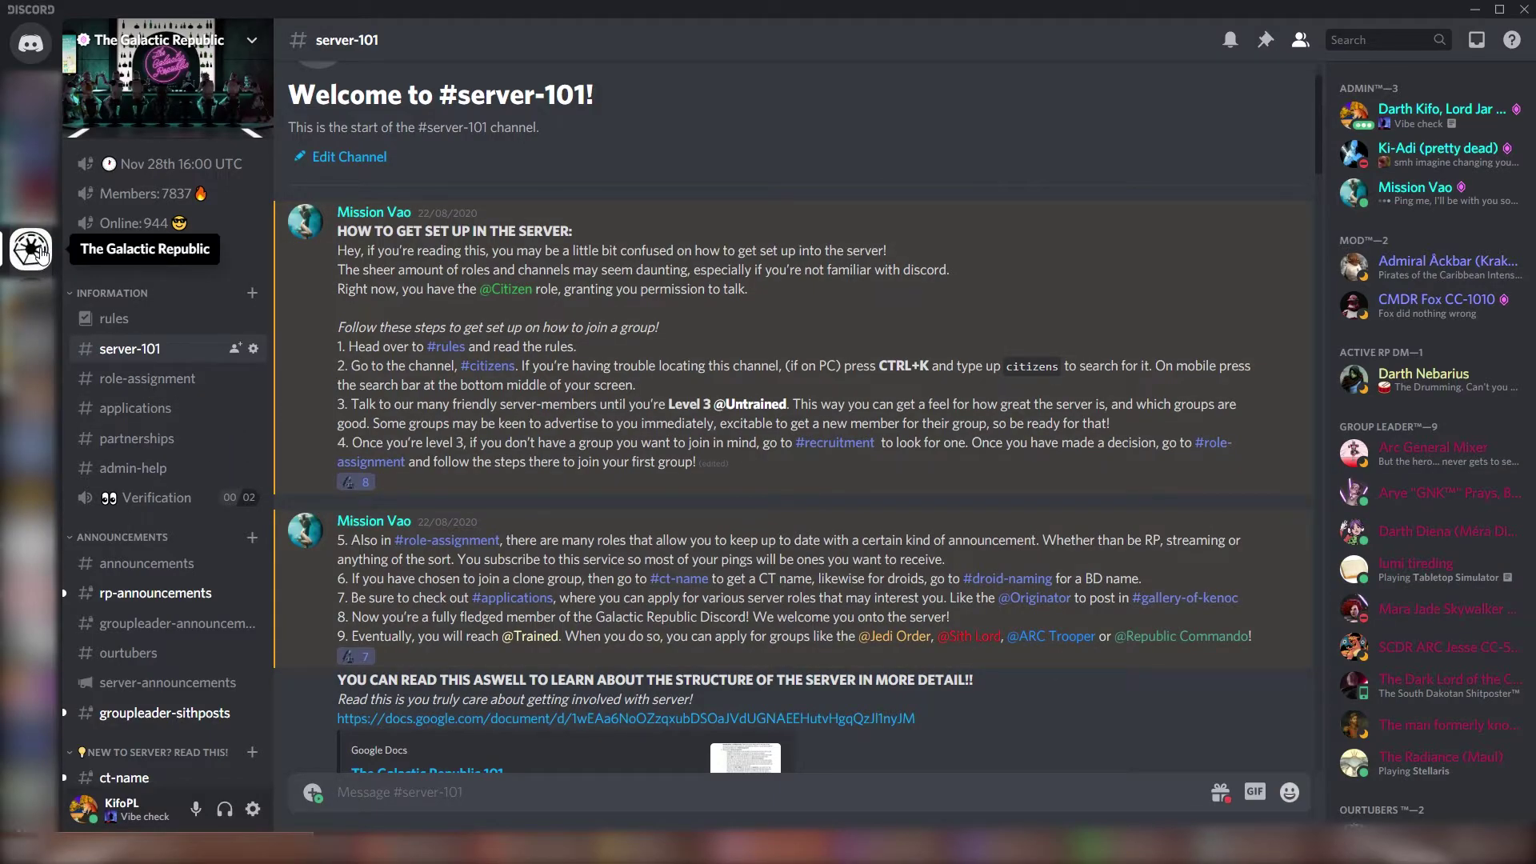
right_click(40, 253)
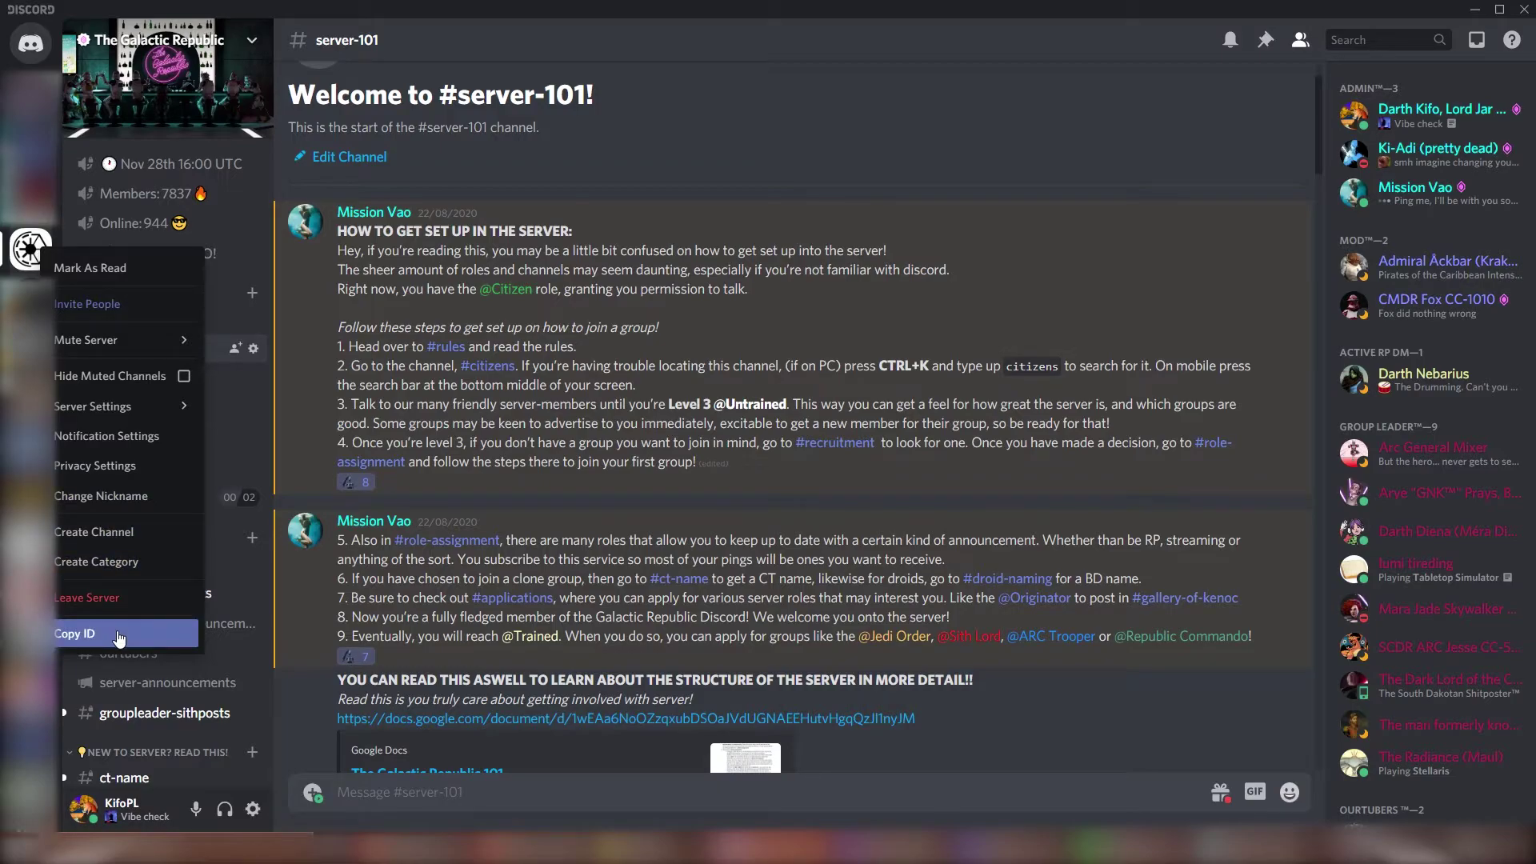
click(119, 638)
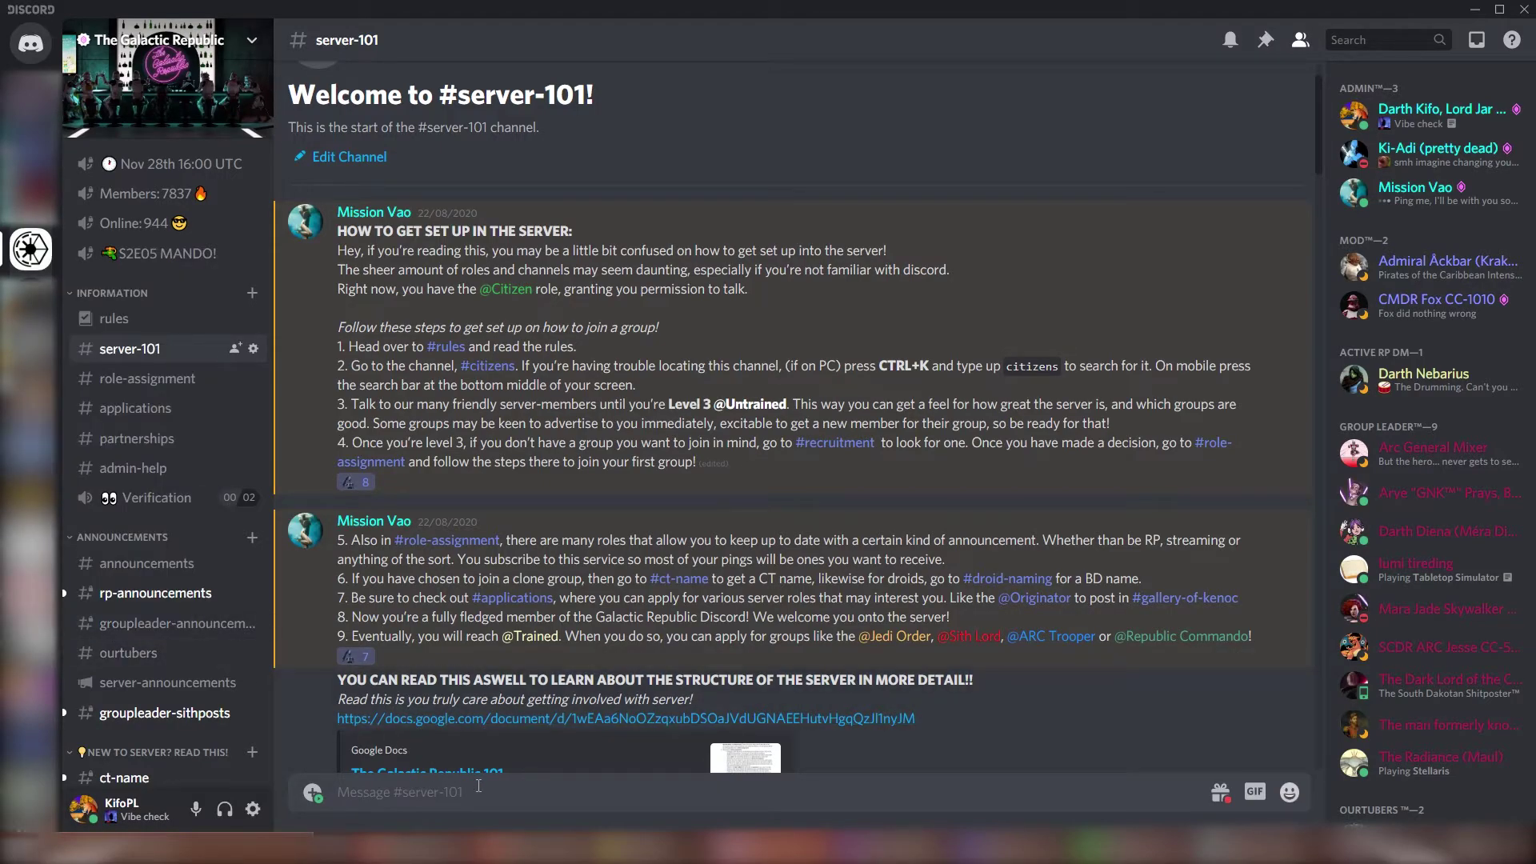
key(ctrl+v)
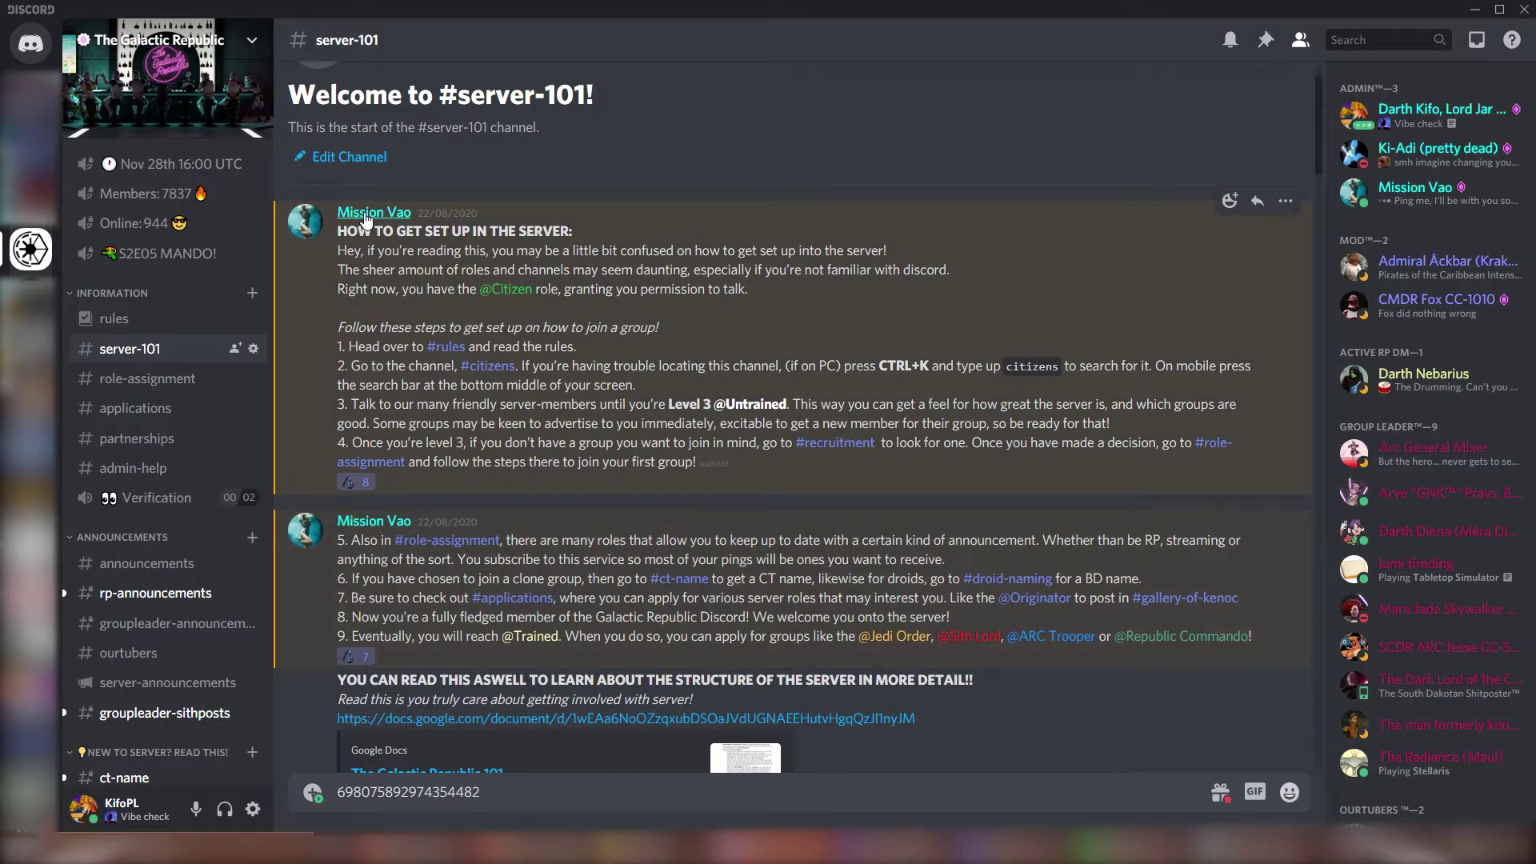
Copy the welcome message author's user ID and paste it over the server ID.
right_click(365, 218)
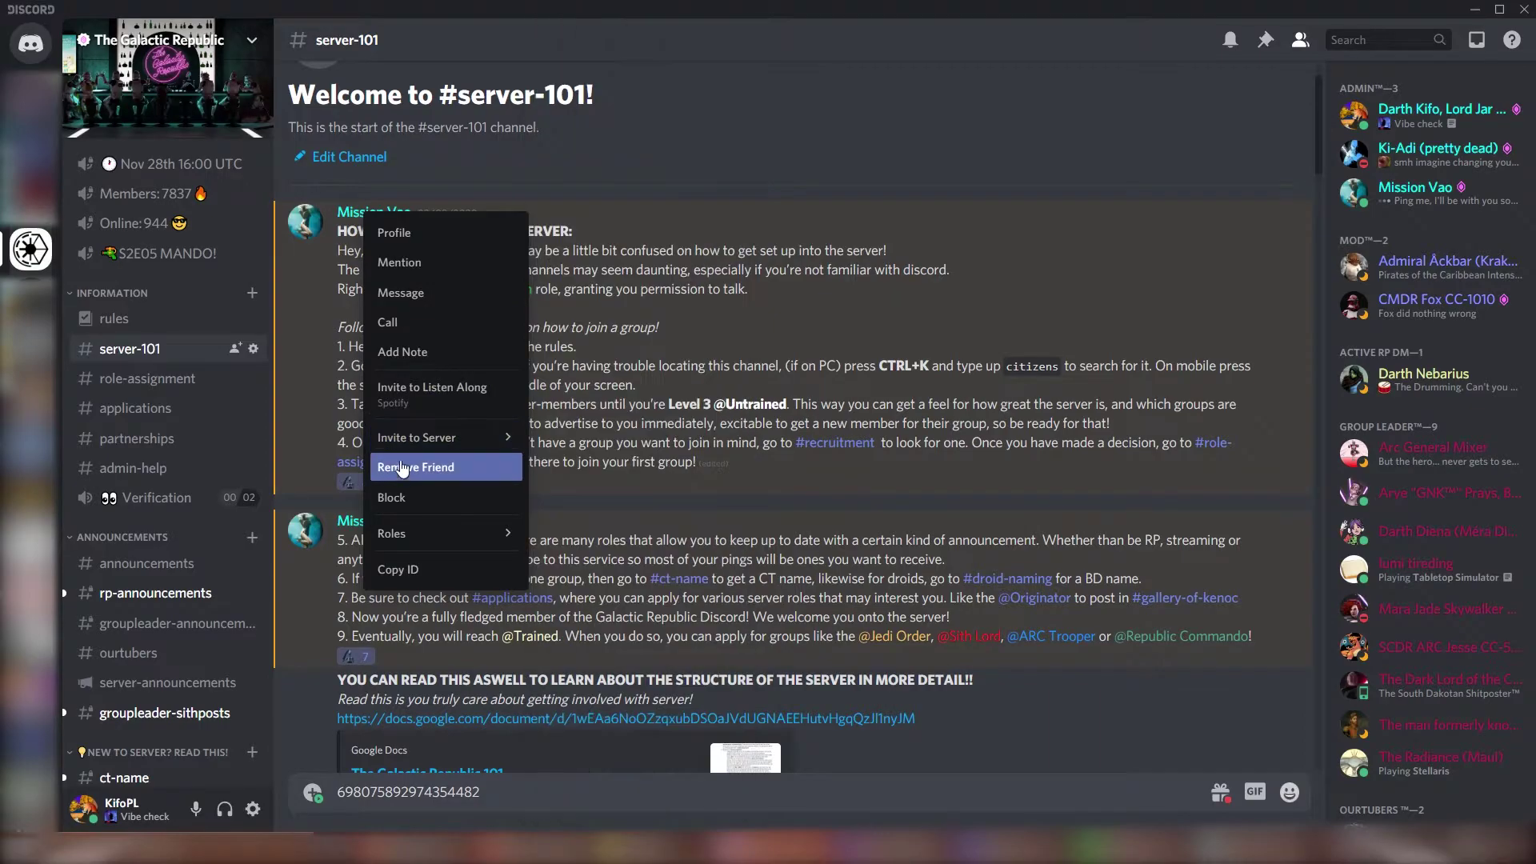
click(408, 570)
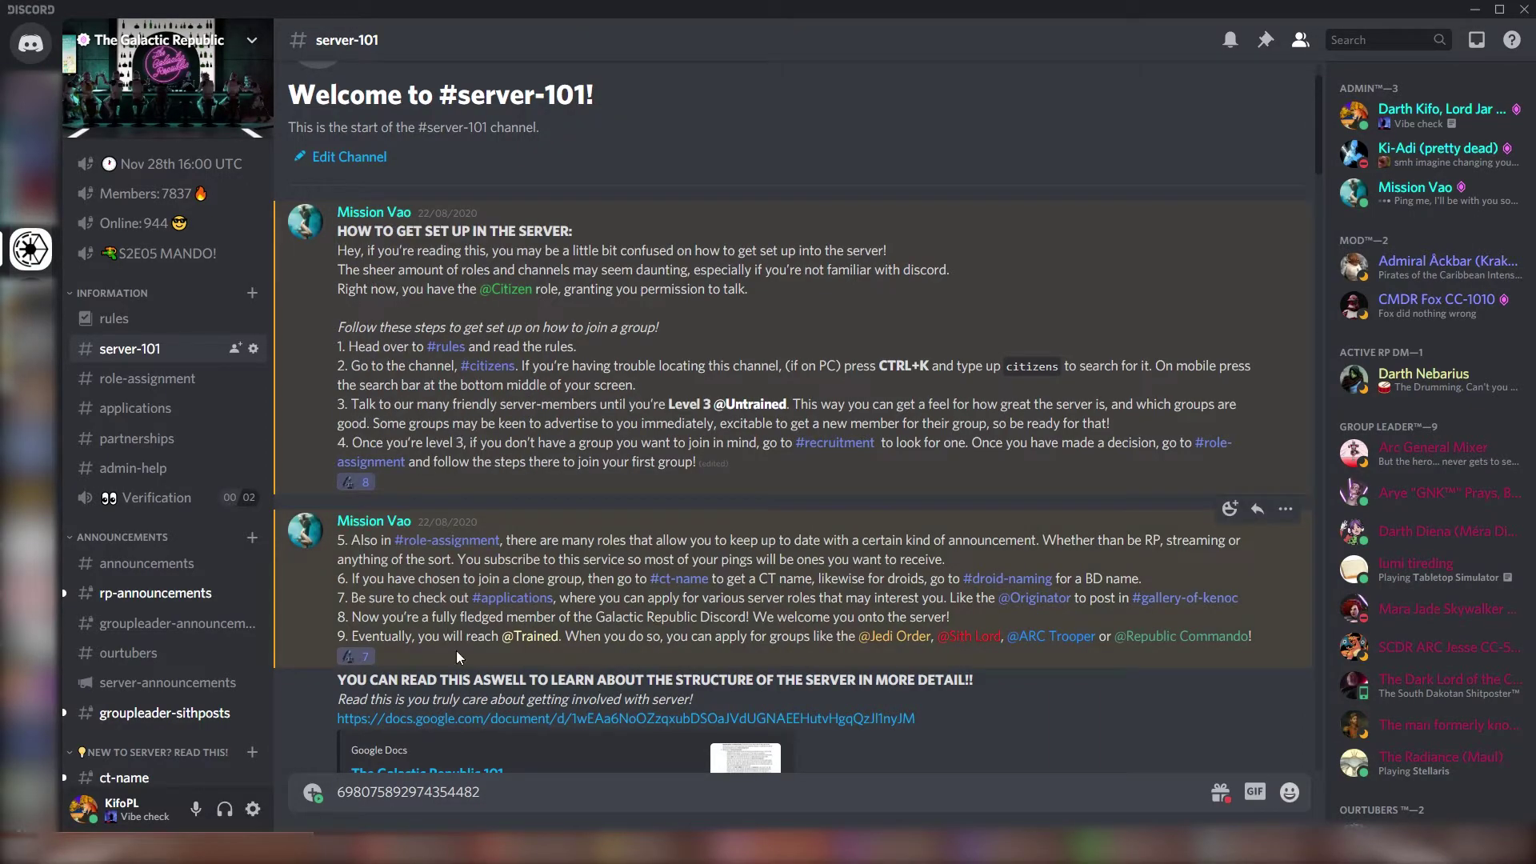
drag(481, 792, 335, 793)
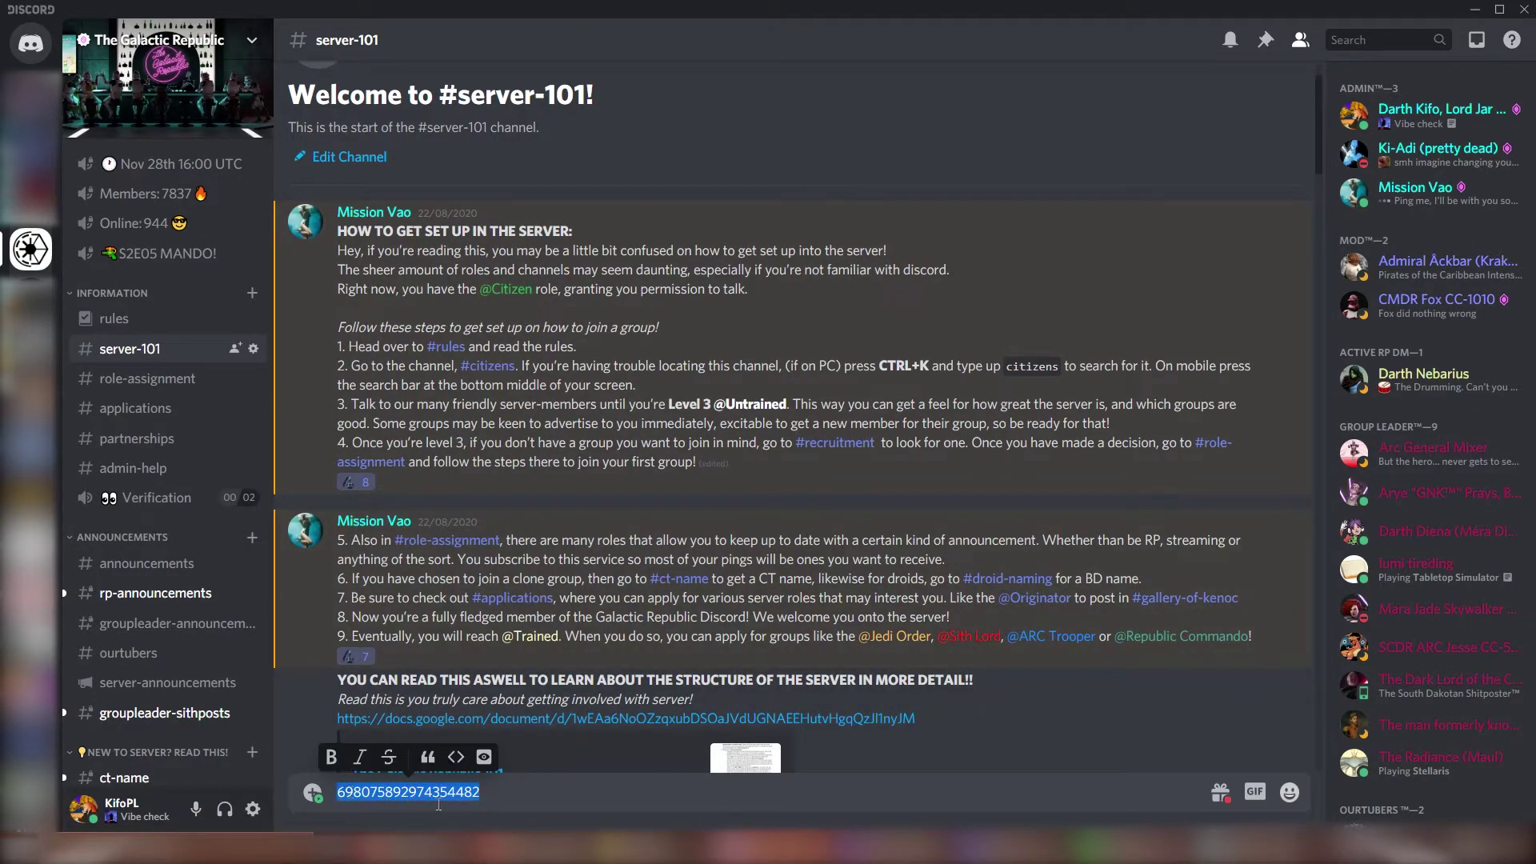
key(ctrl+v)
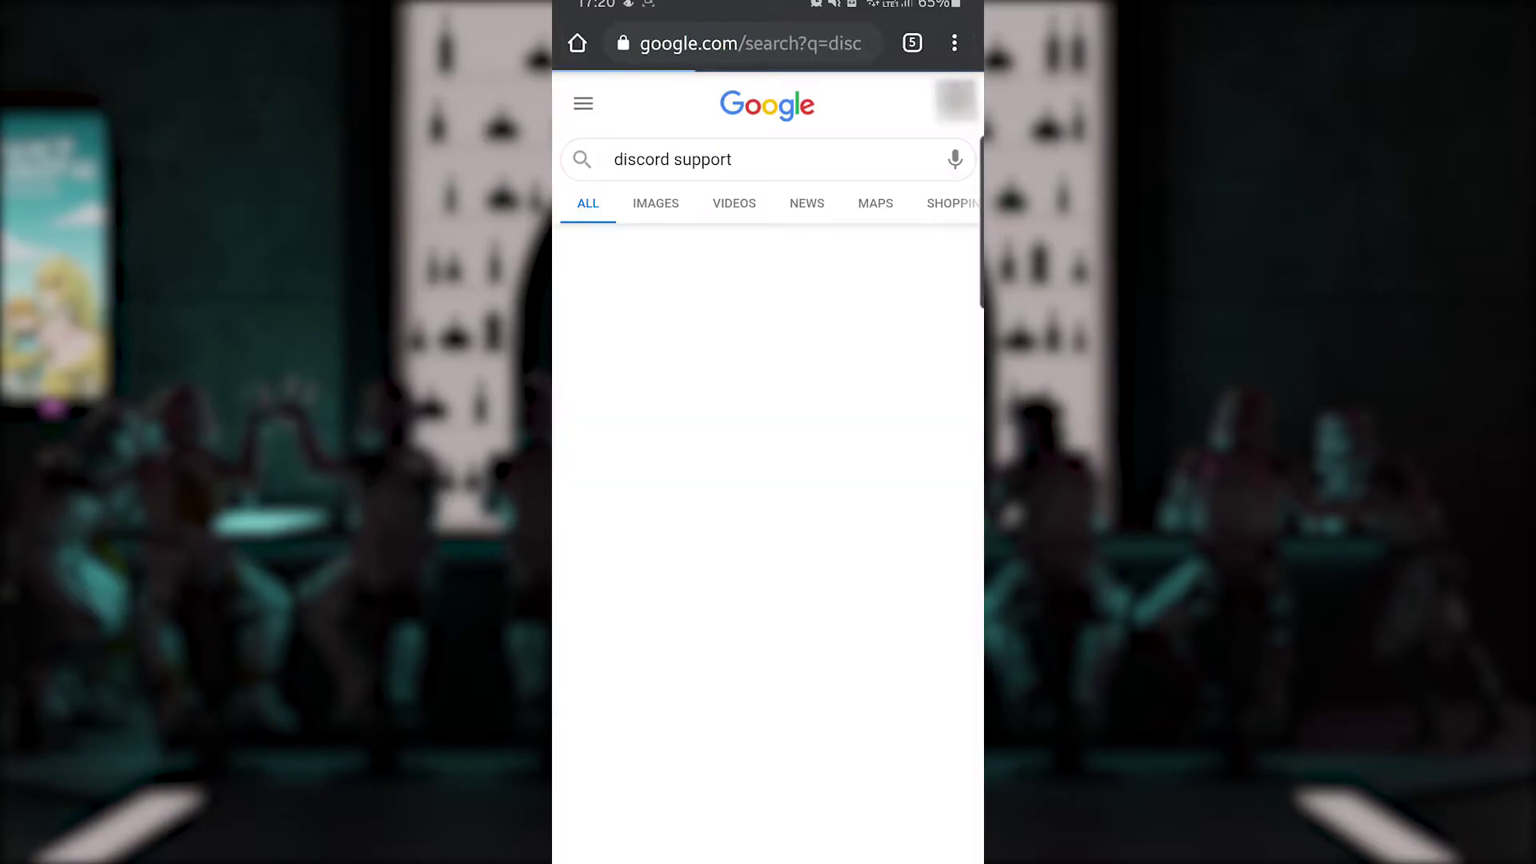
Open the Discord Support result from the Google search to reach the Help Center.
click(600, 293)
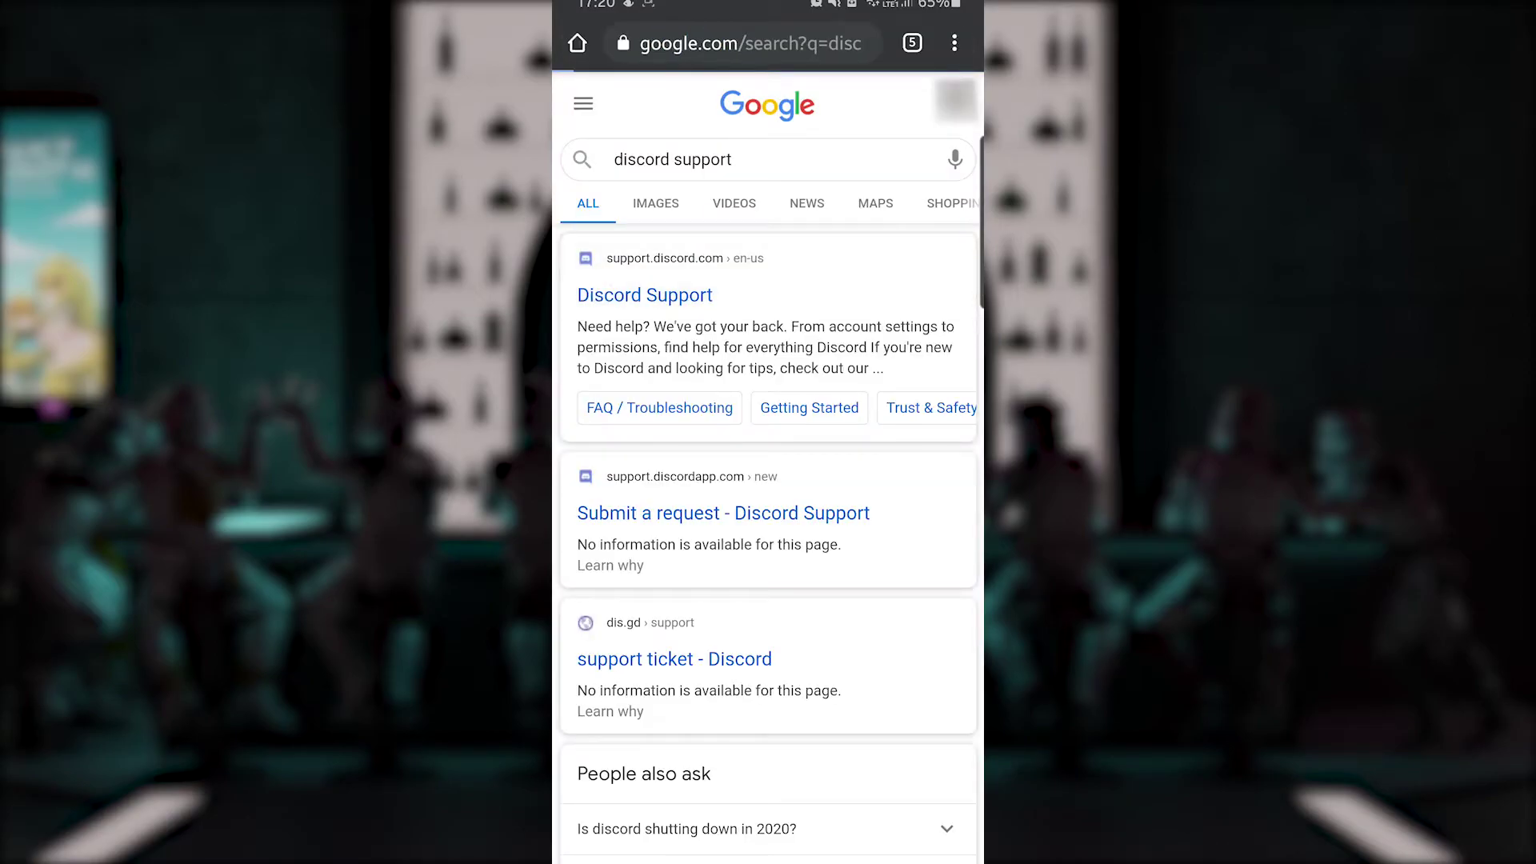
scroll(933, 676, down, 6)
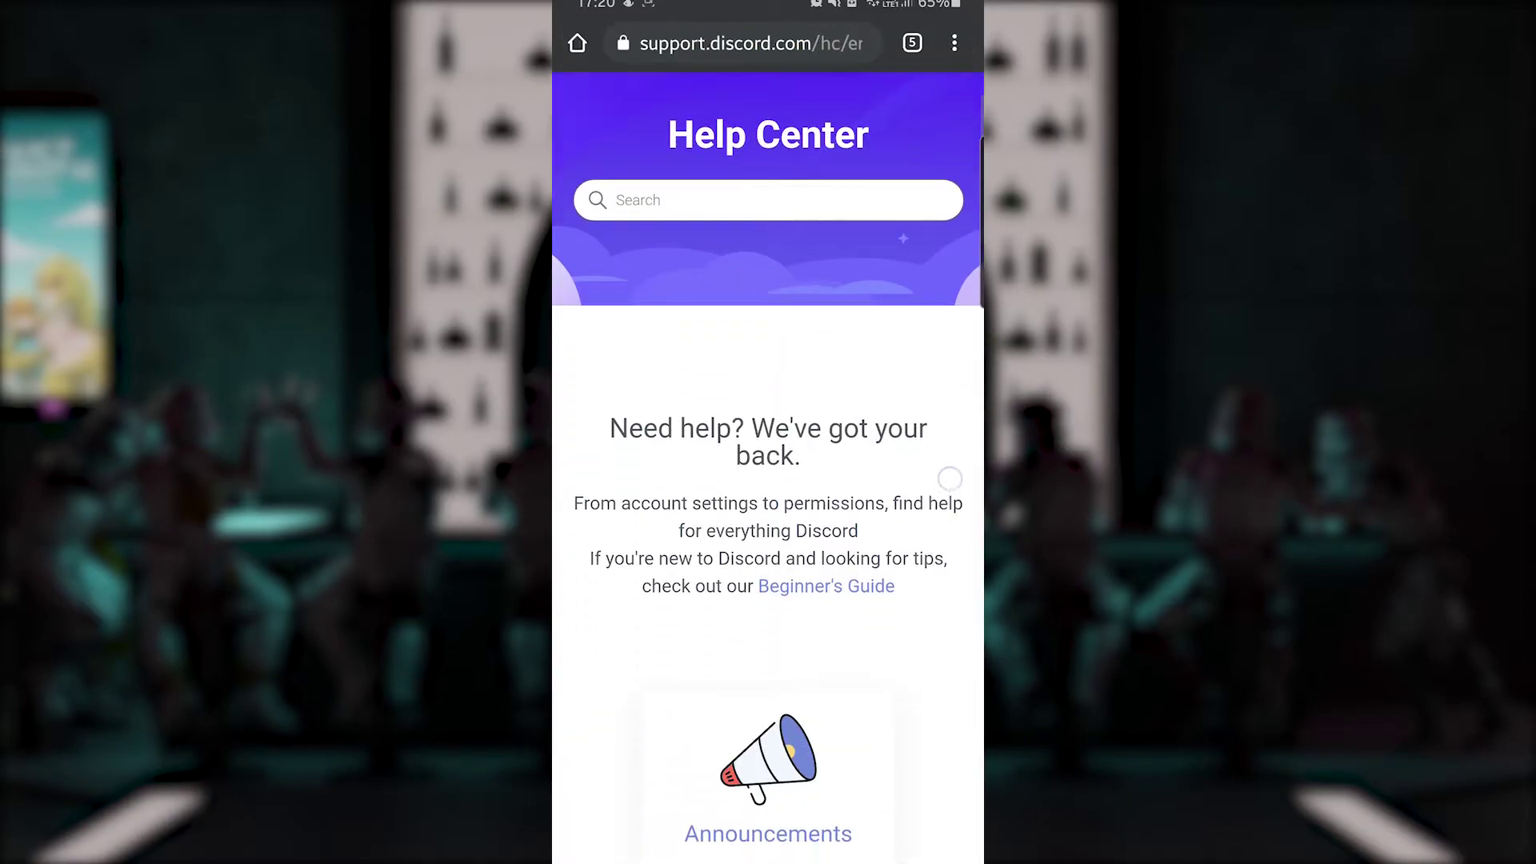
scroll(914, 510, up, 6)
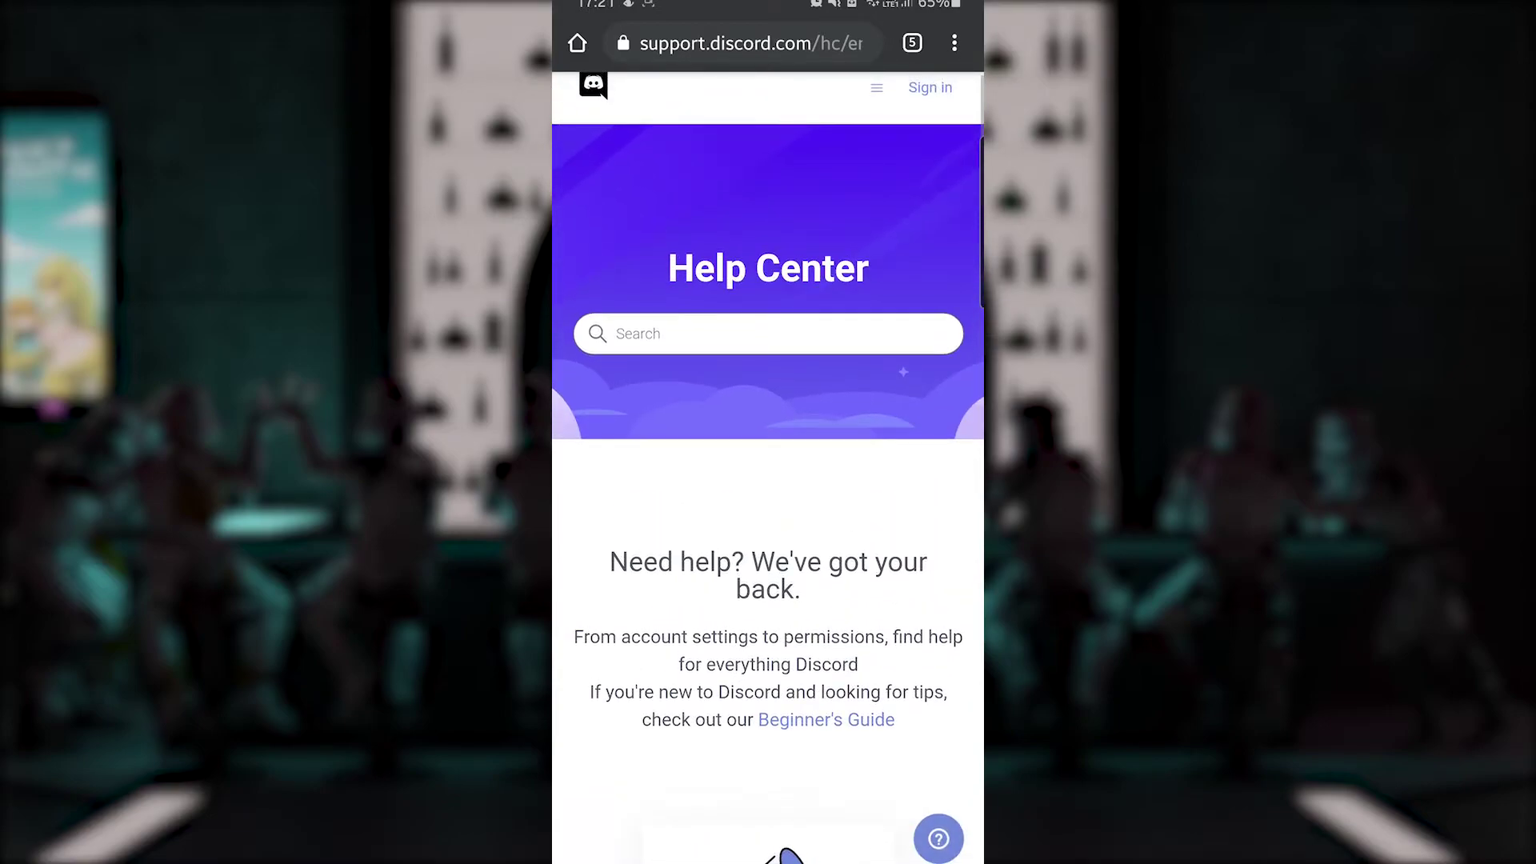
Go to Submit a request and choose Trust & Safety as the request topic.
click(877, 110)
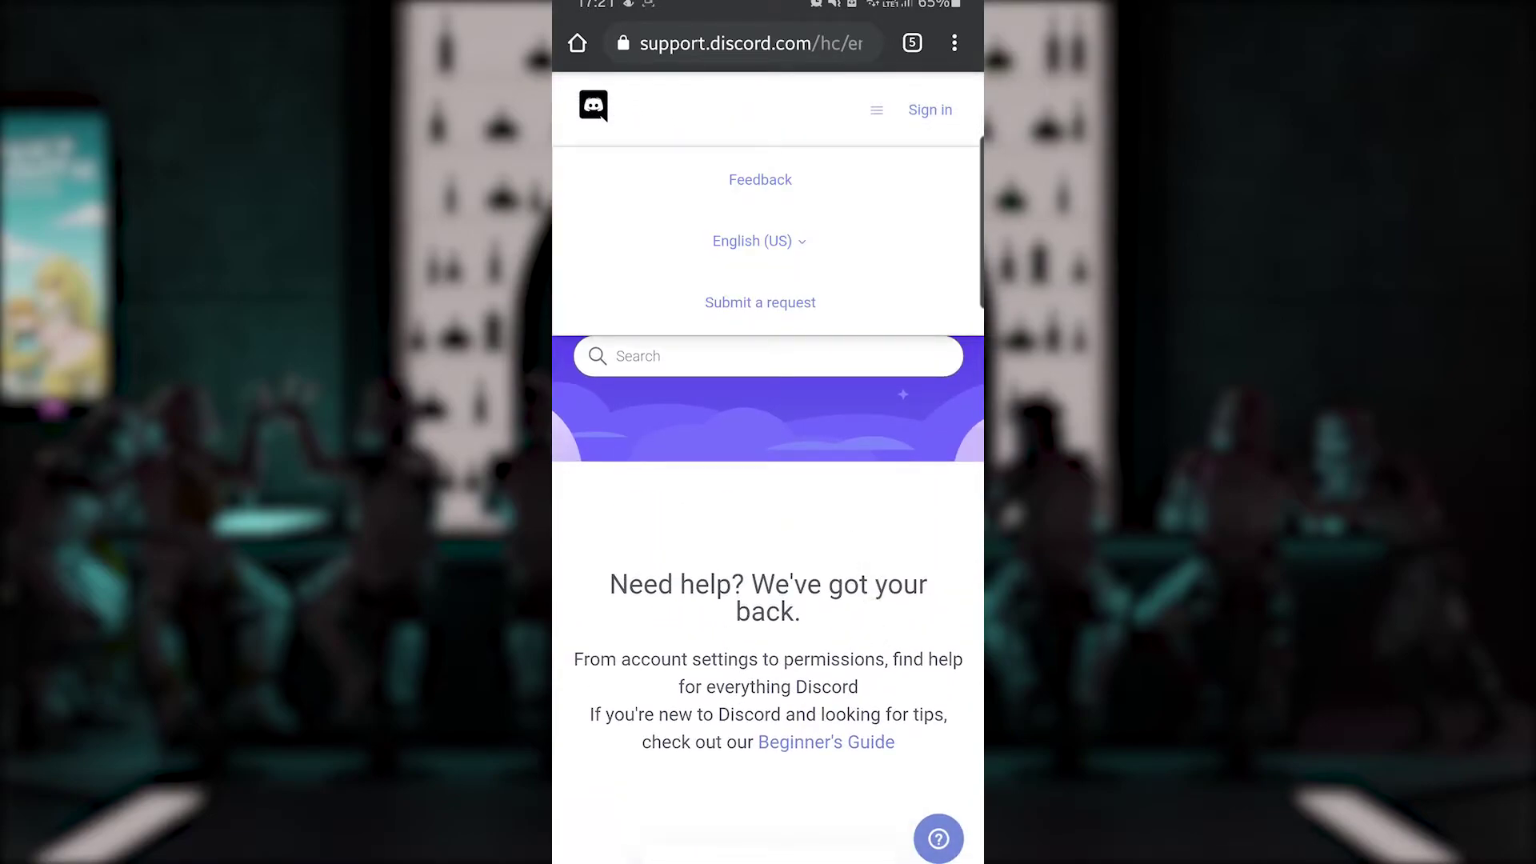
click(762, 304)
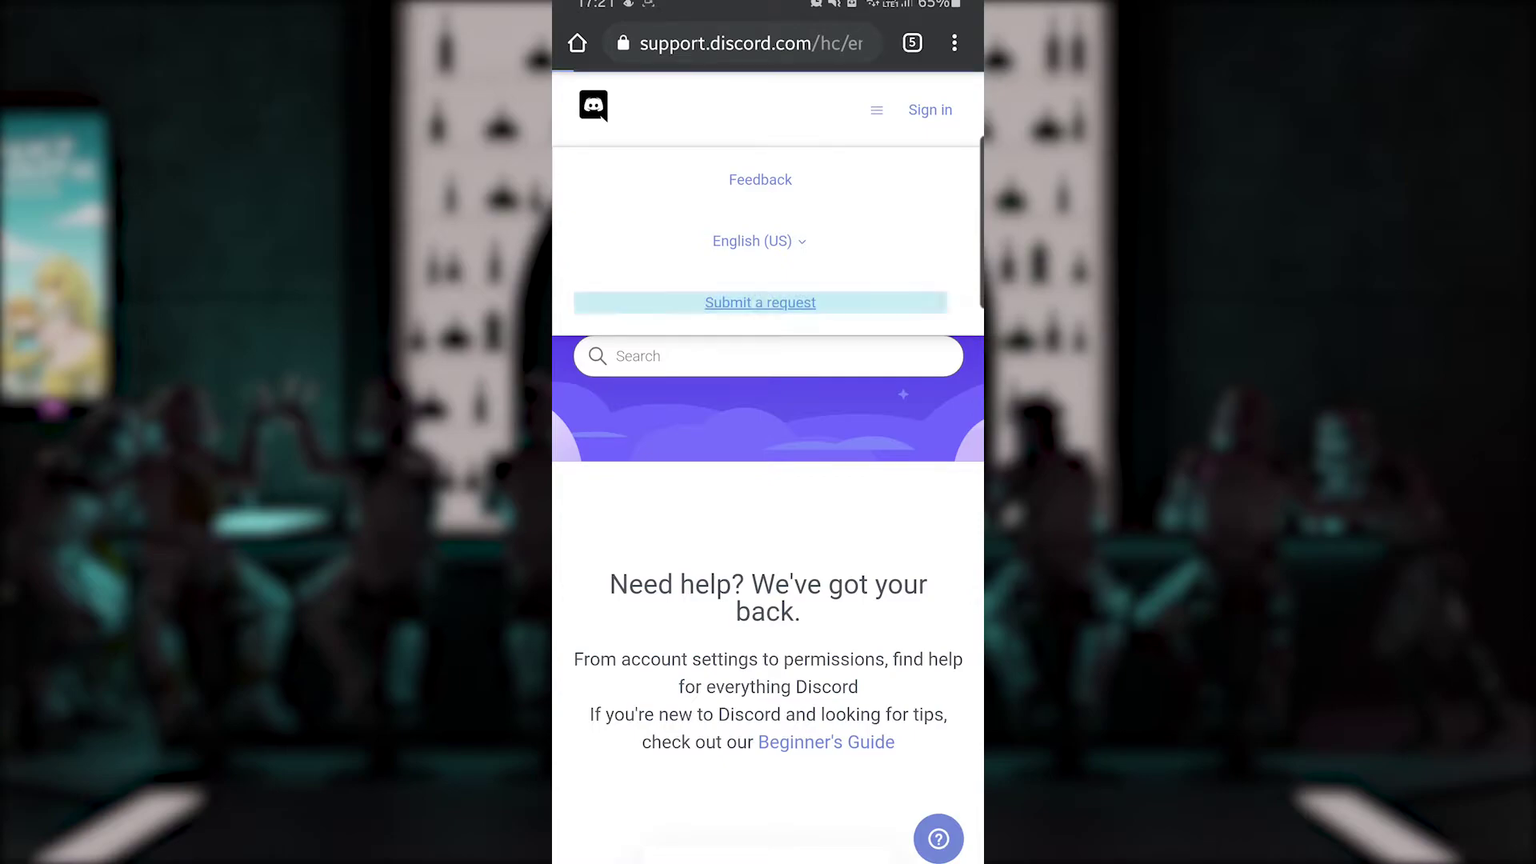
click(926, 419)
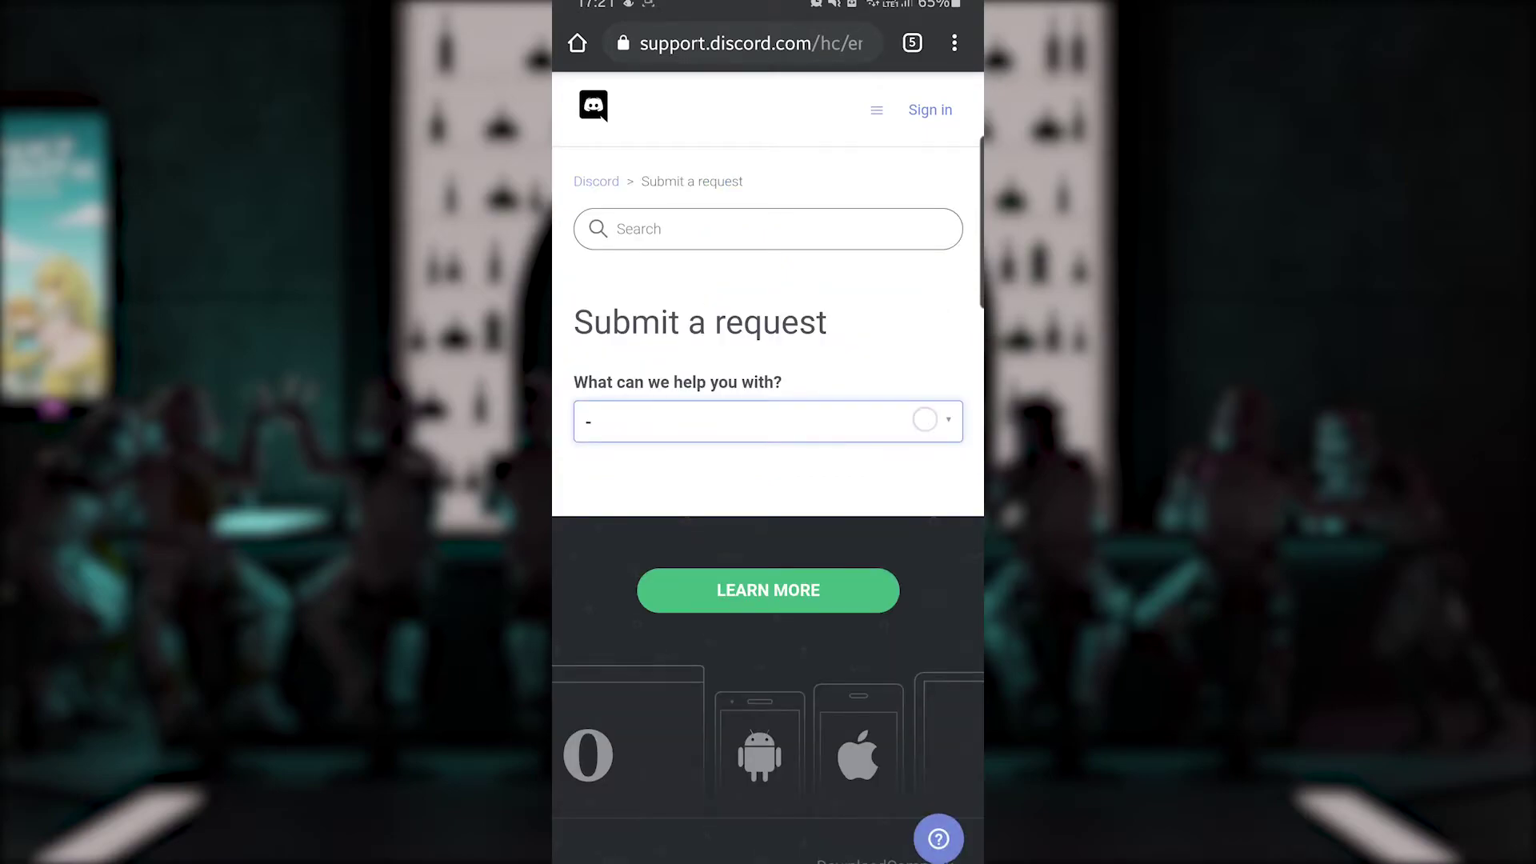
mouse_move(885, 504)
mouse_down()
mouse_move(899, 449)
mouse_move(901, 494)
mouse_move(900, 480)
mouse_up()
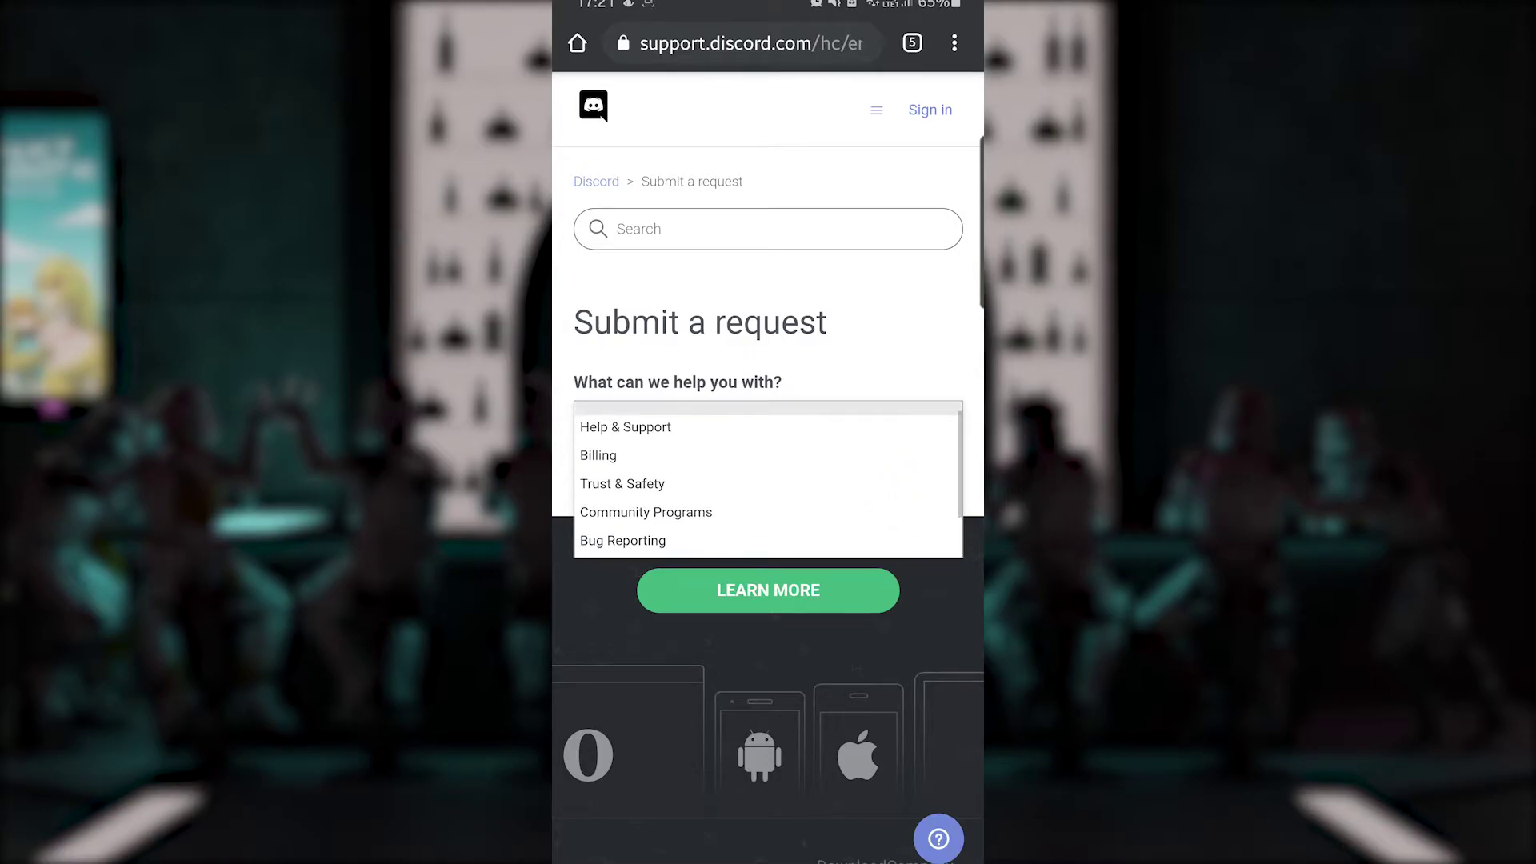
click(622, 483)
Set the report type to 'Scams, fraud, or illegal sales'.
drag(897, 673, 926, 346)
click(768, 415)
drag(808, 503, 944, 319)
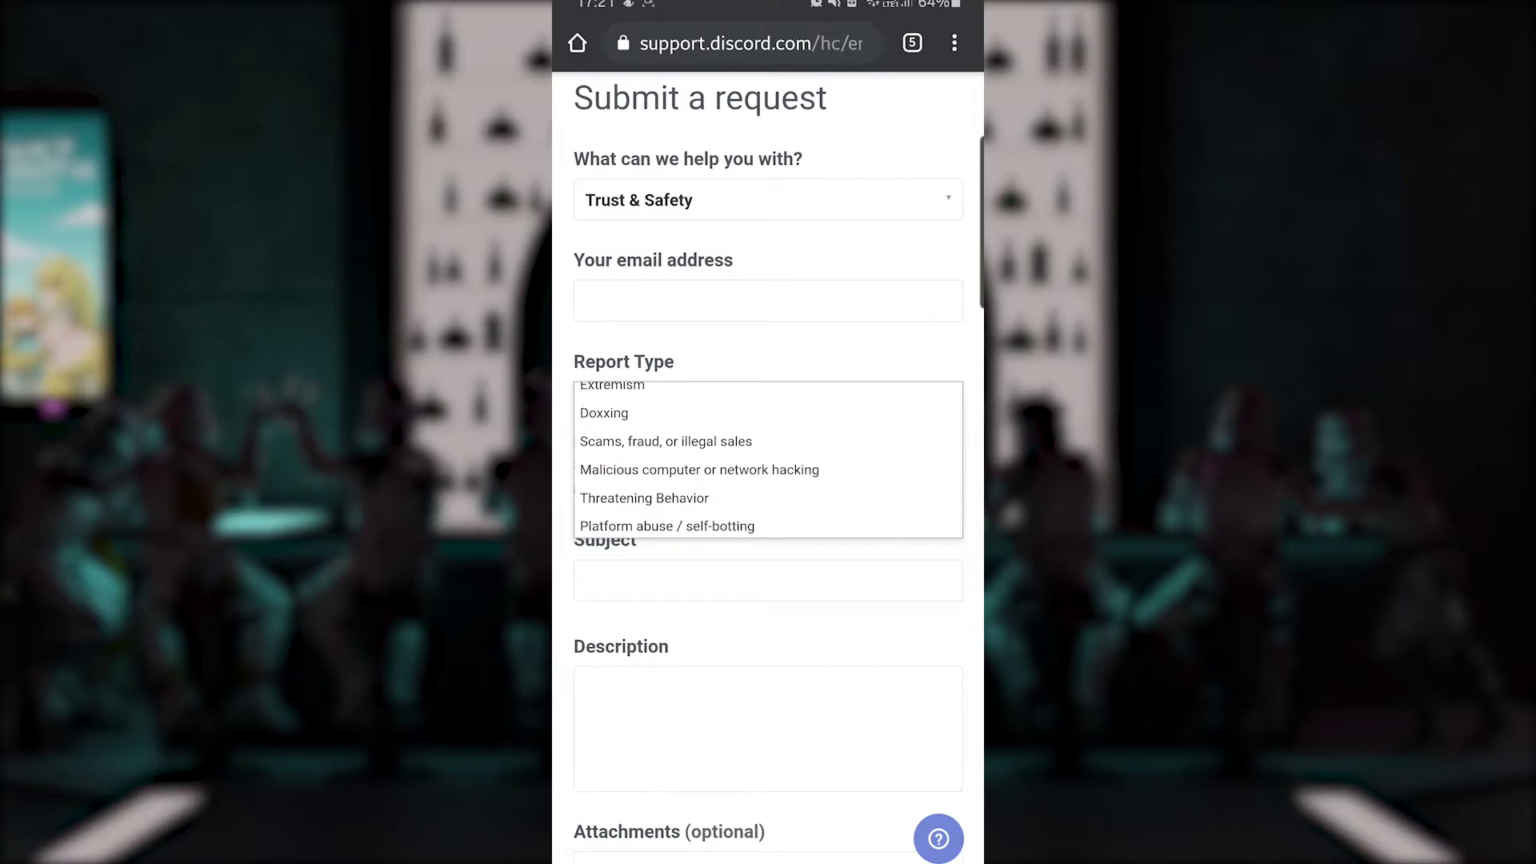
drag(900, 480, 931, 262)
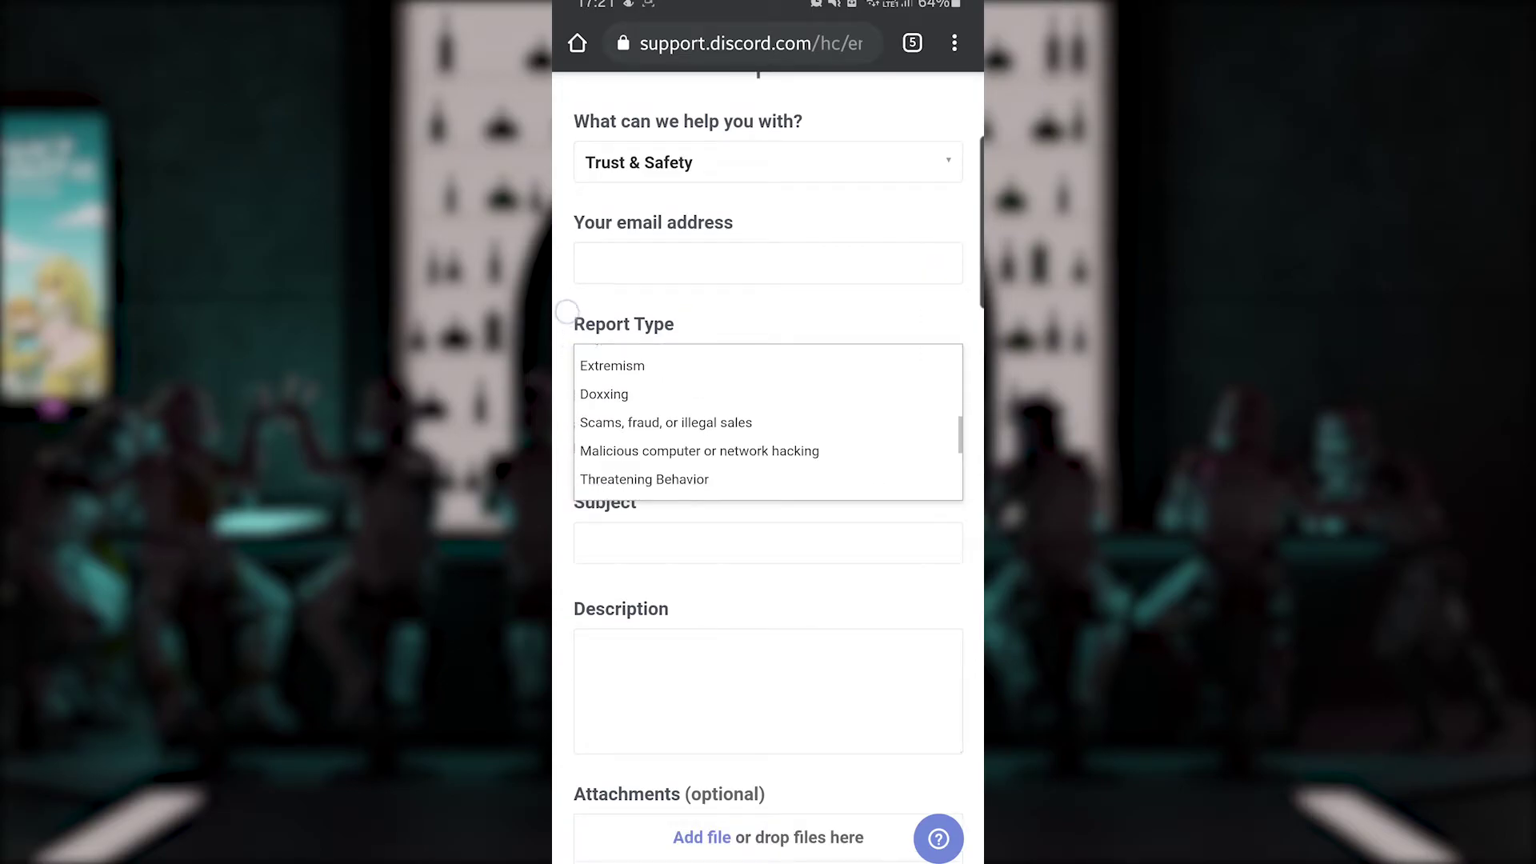
click(666, 431)
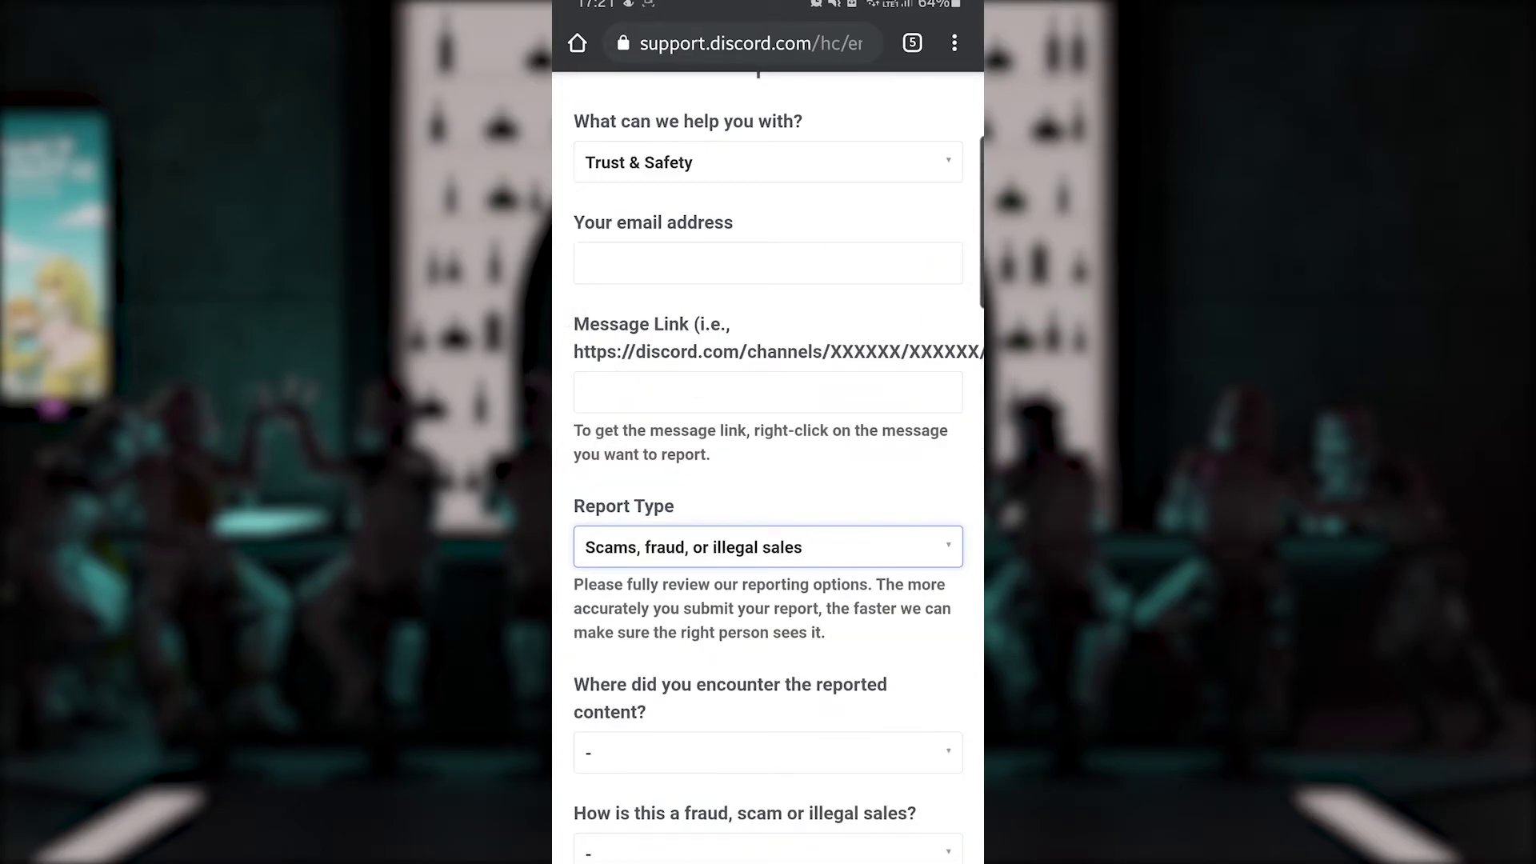
Start on the message link field, then switch to the scam conversation in Discord.
drag(857, 694, 905, 707)
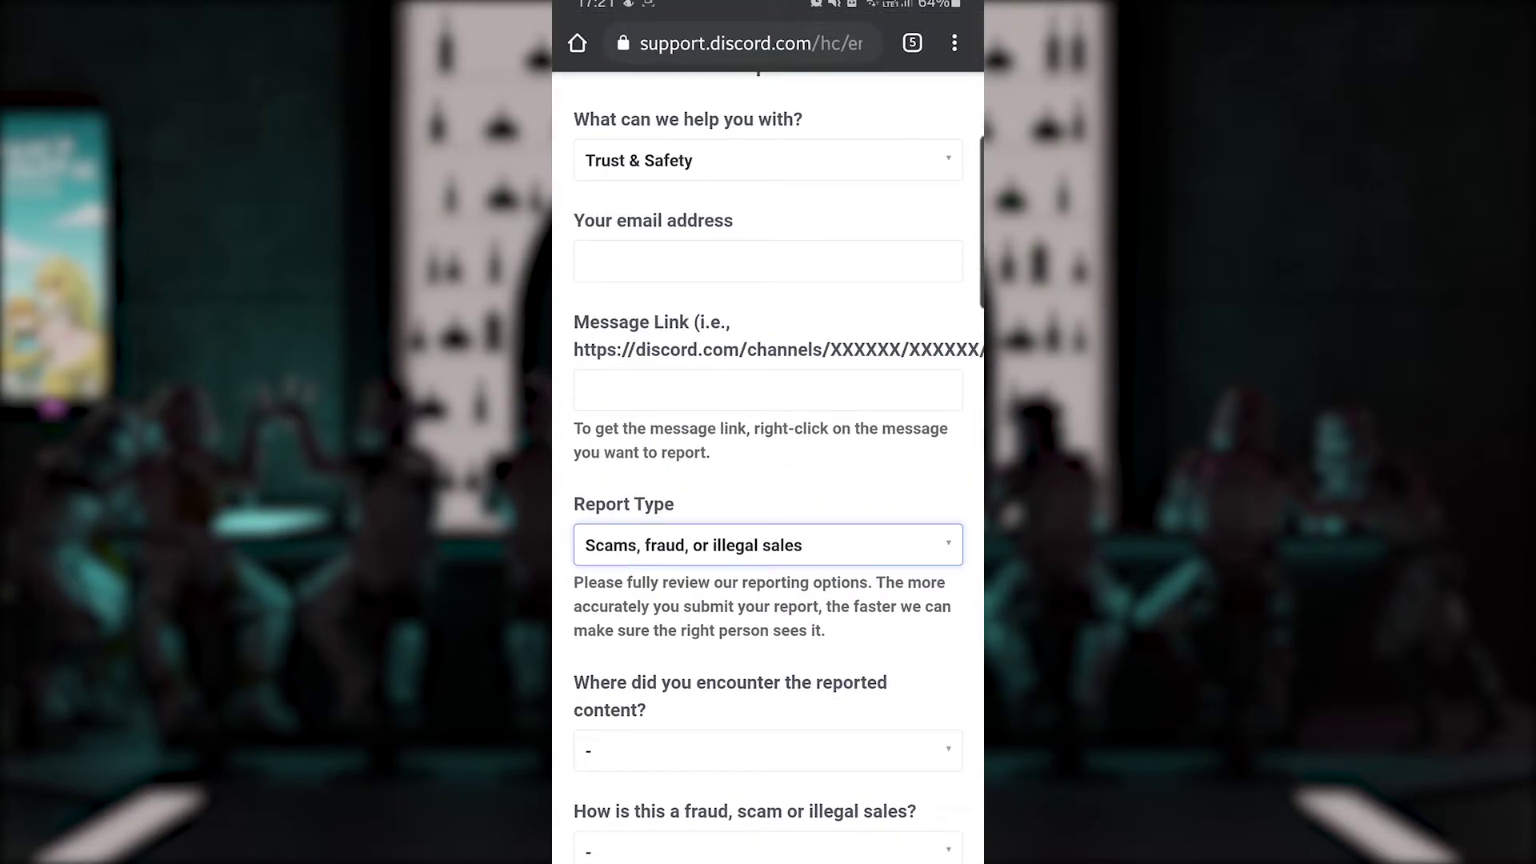
click(612, 384)
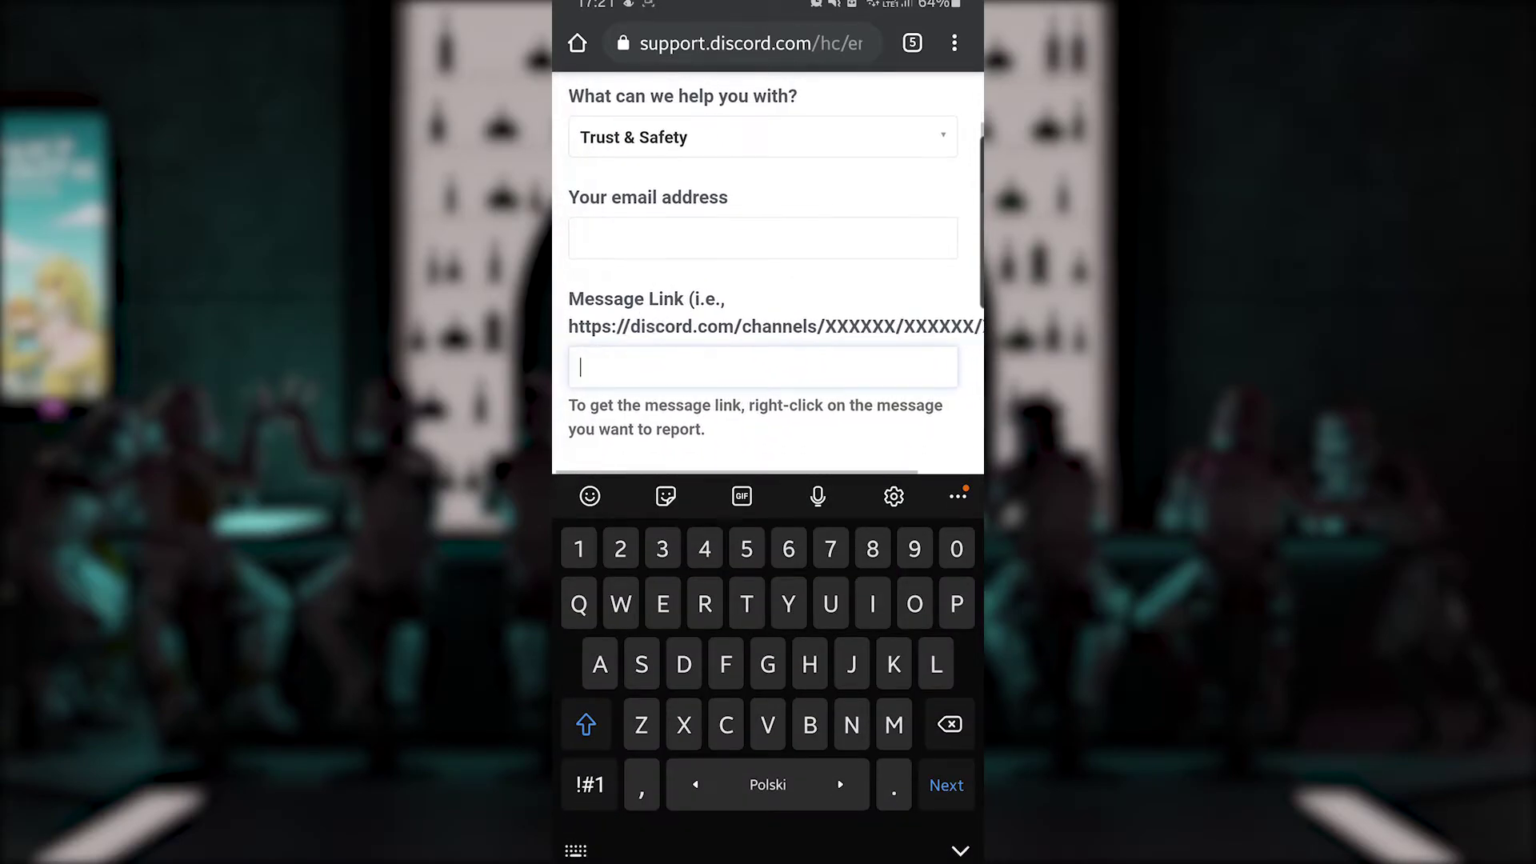
click(646, 318)
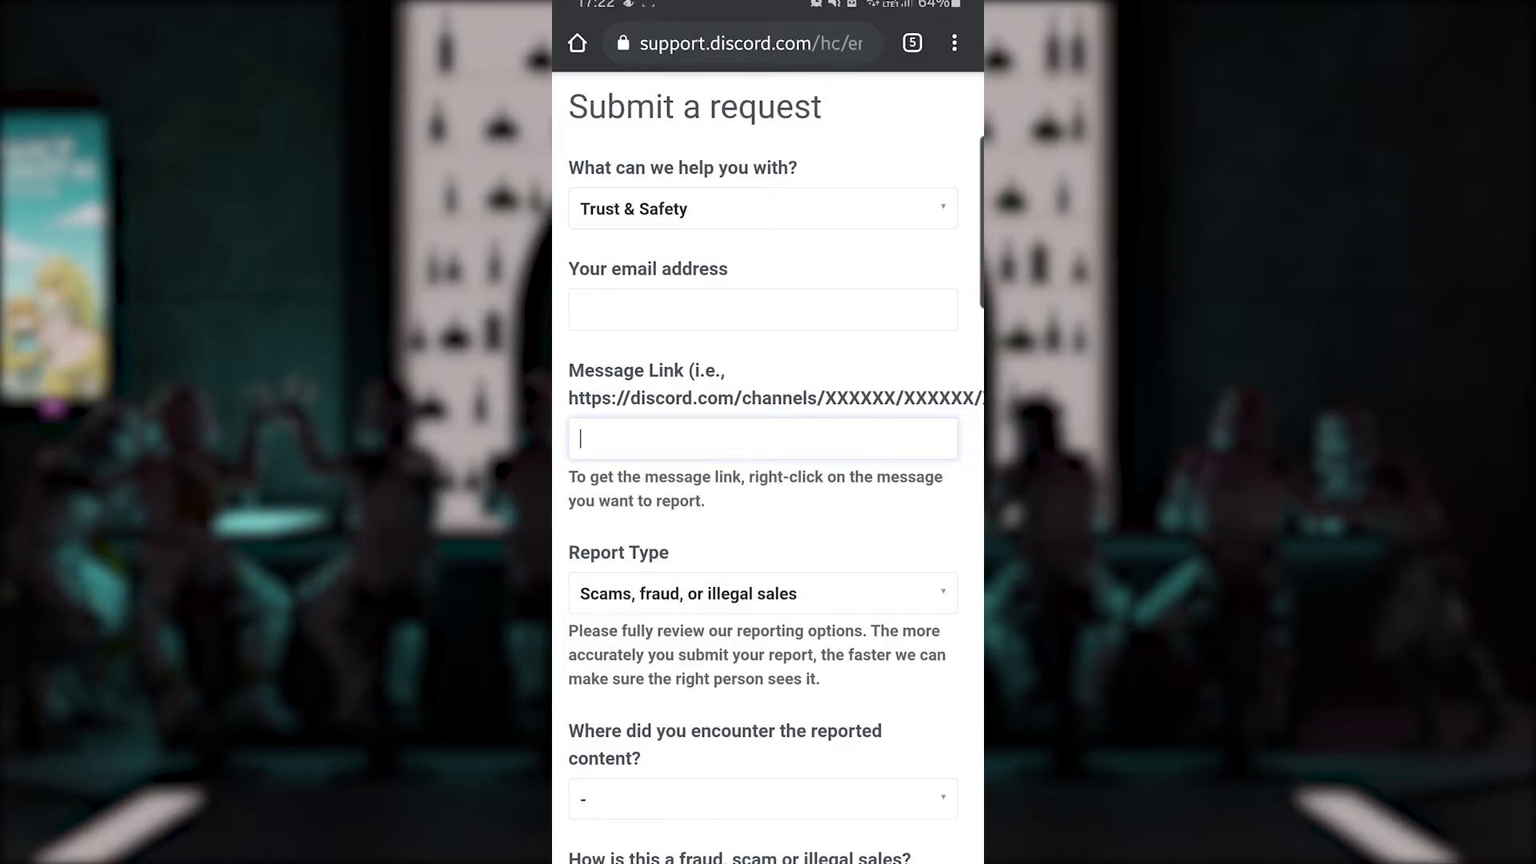
click(826, 536)
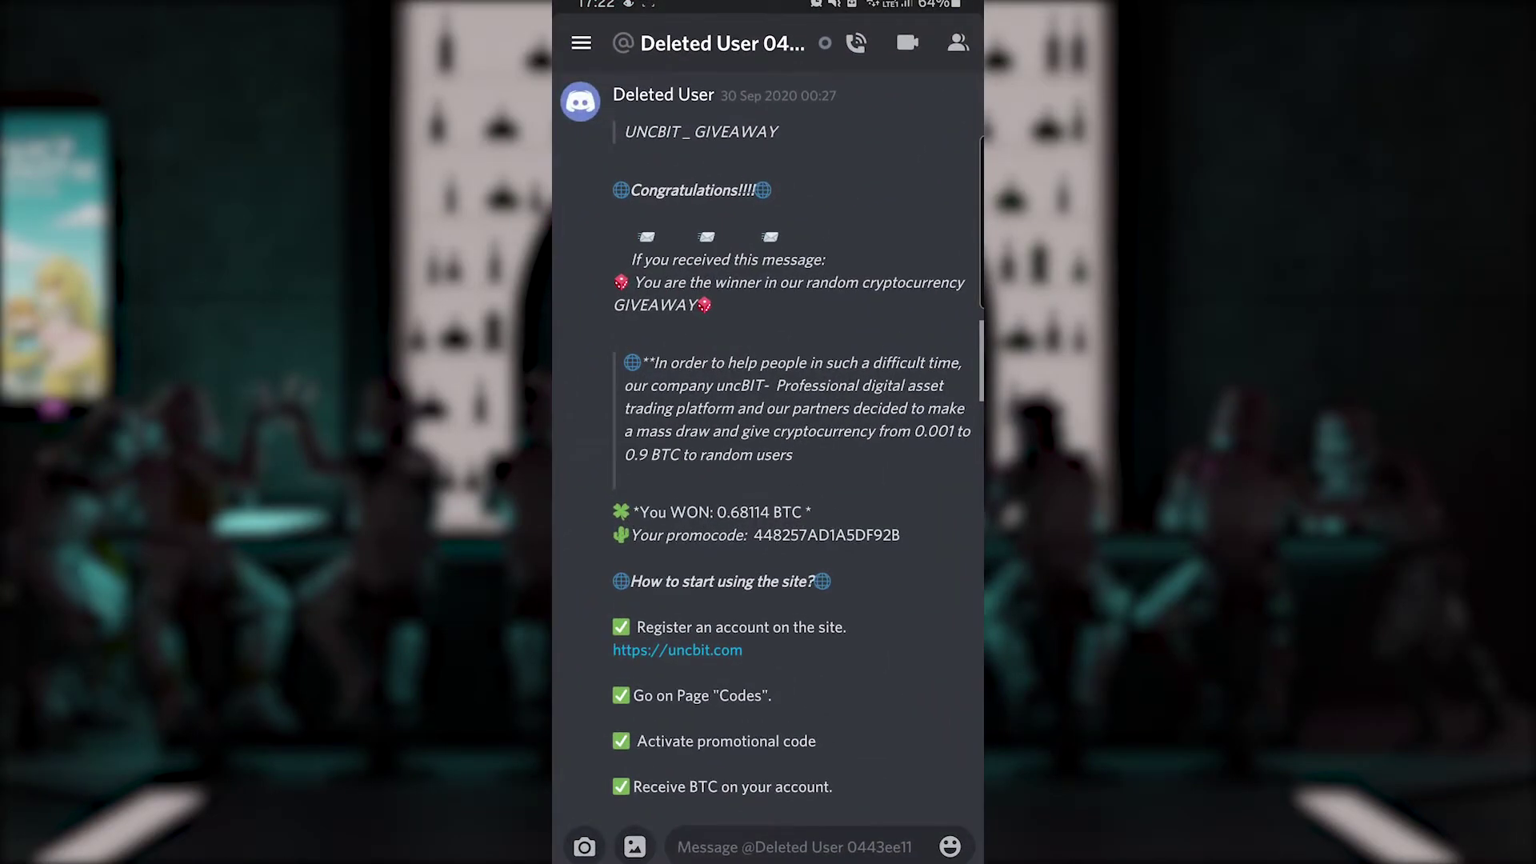
Review the UNCBIT 0.68114 BTC giveaway scam DM, then bring up the server and conversation list.
scroll(895, 500, down, 7)
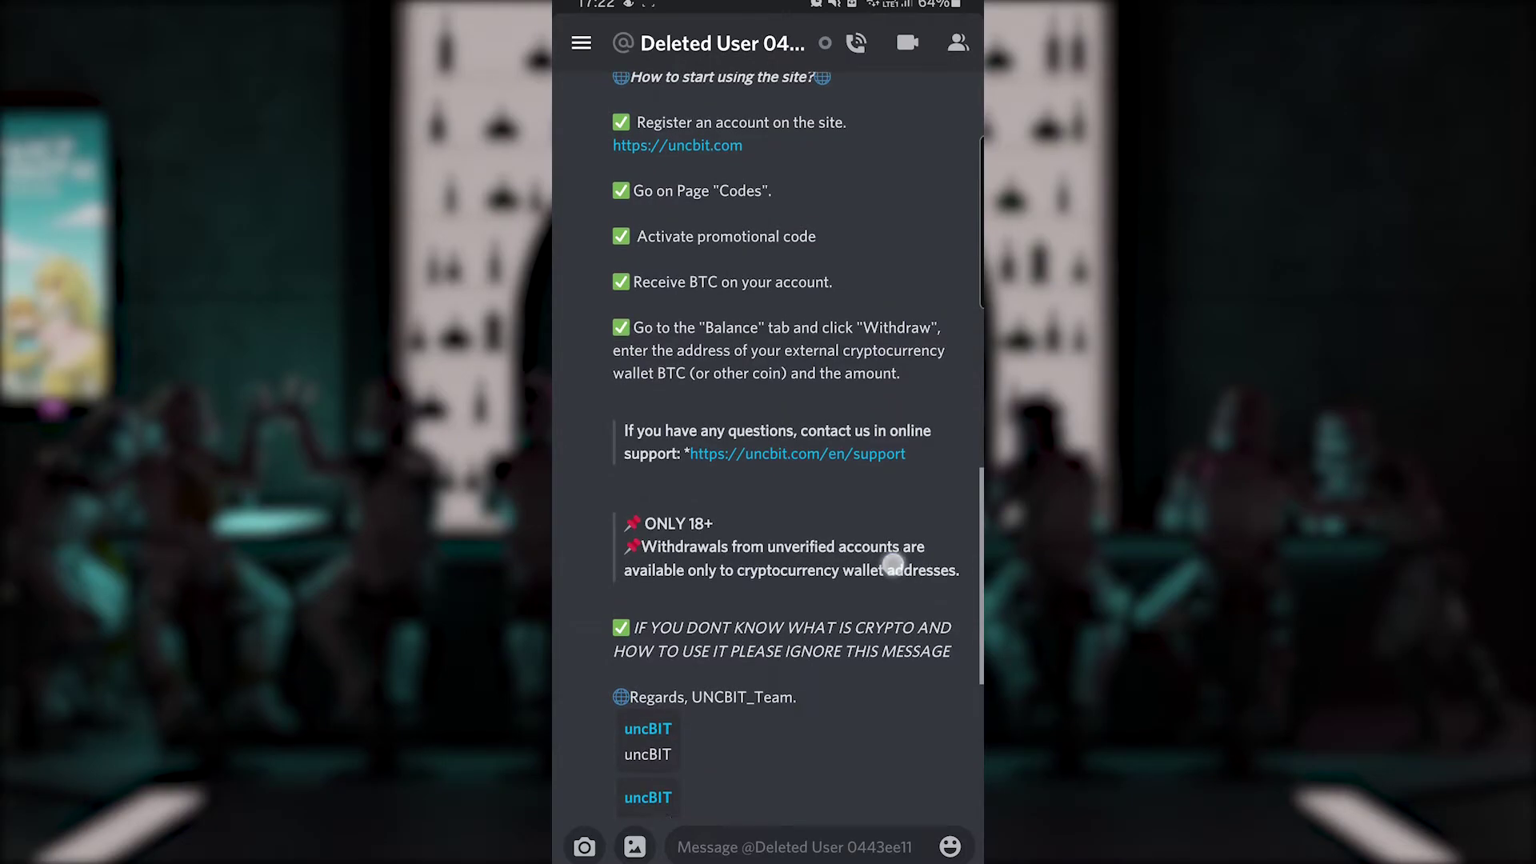
scroll(878, 507, up, 9)
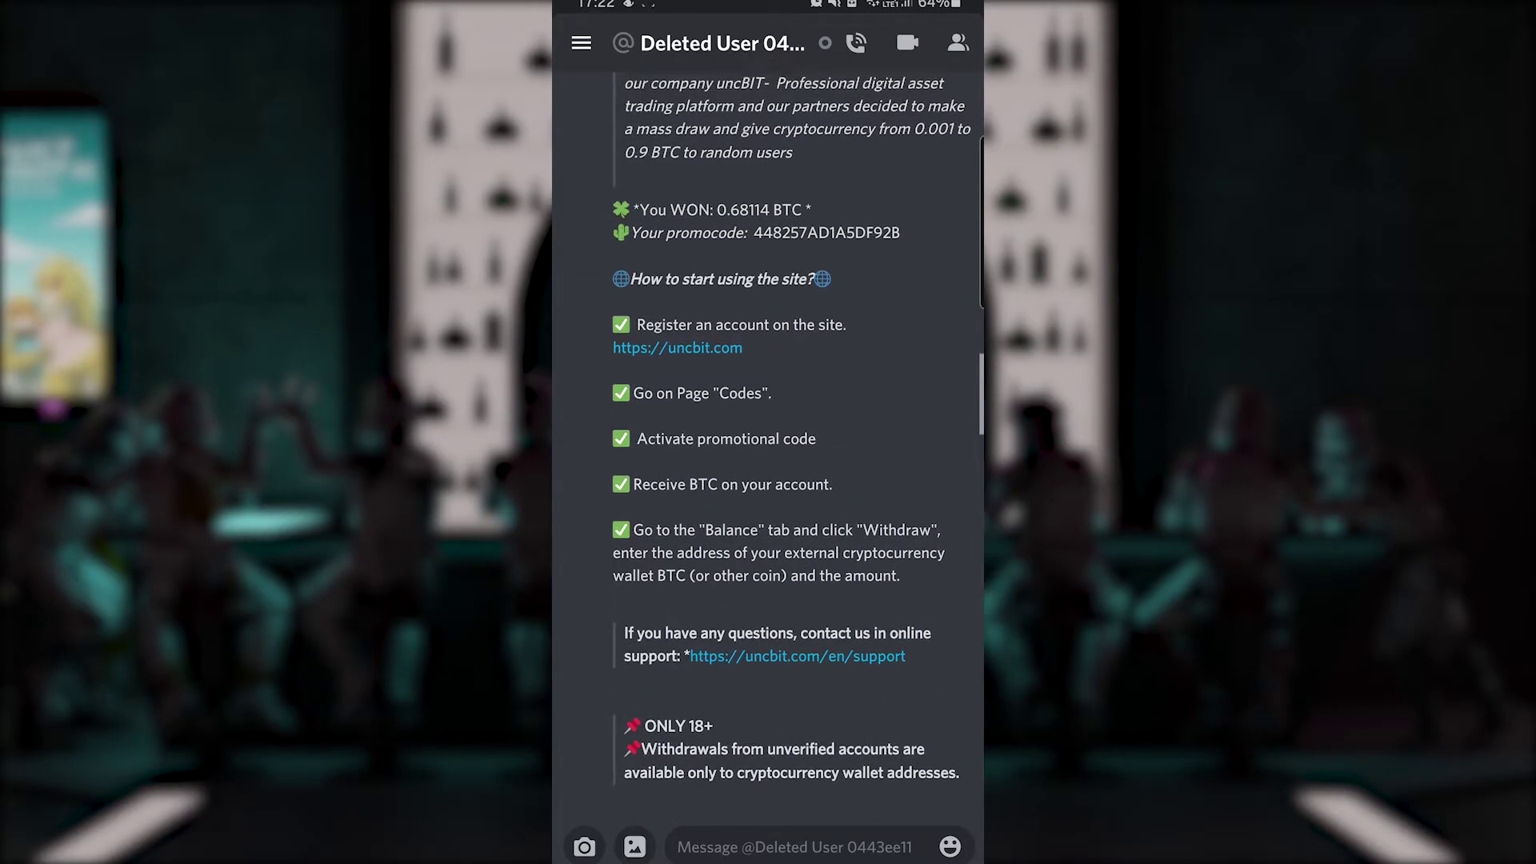
click(898, 485)
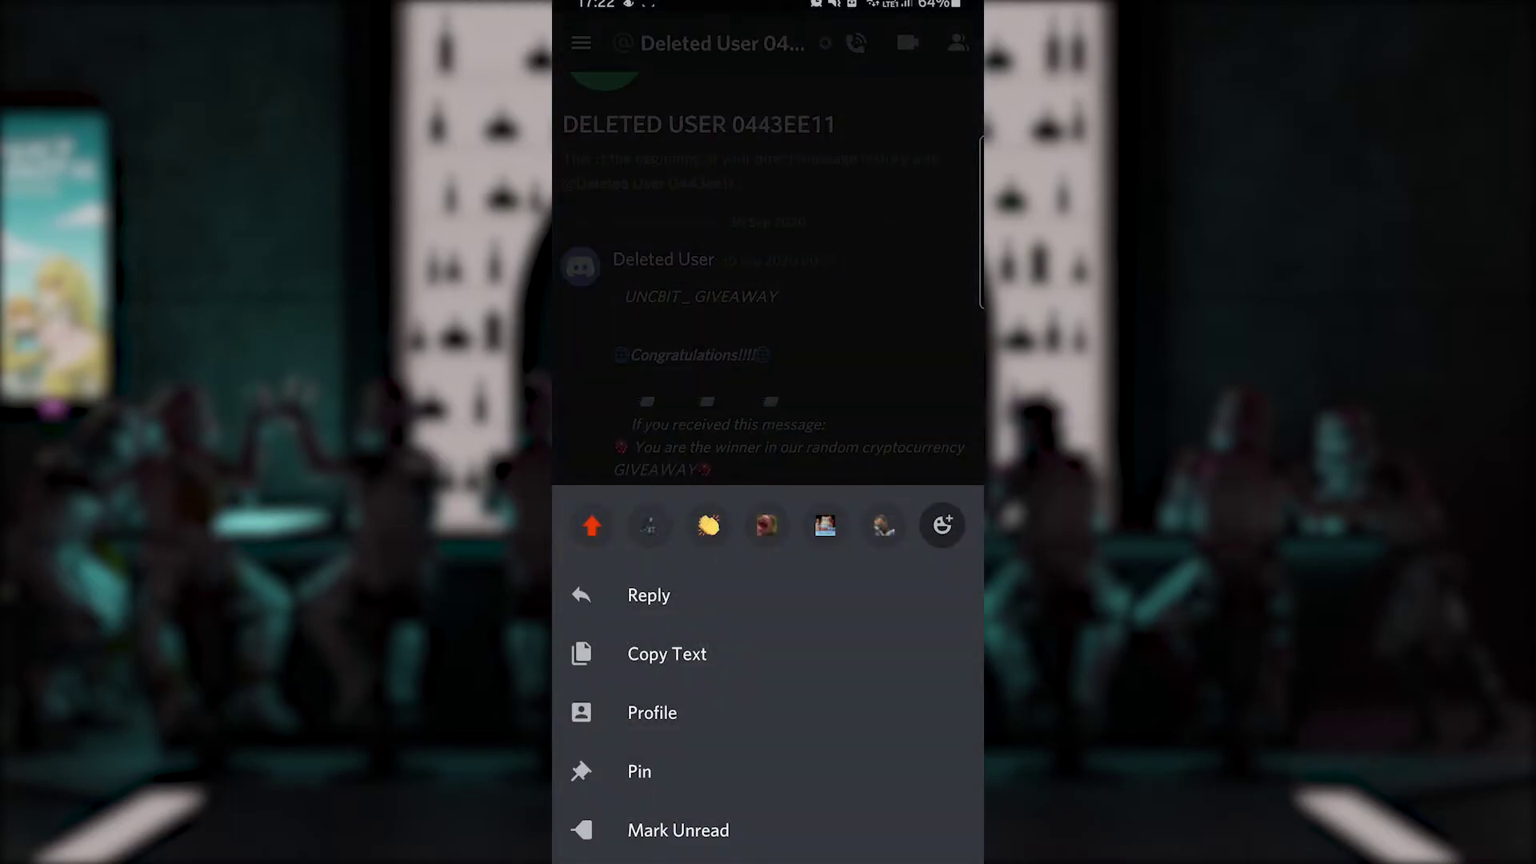
drag(769, 789, 870, 525)
click(935, 368)
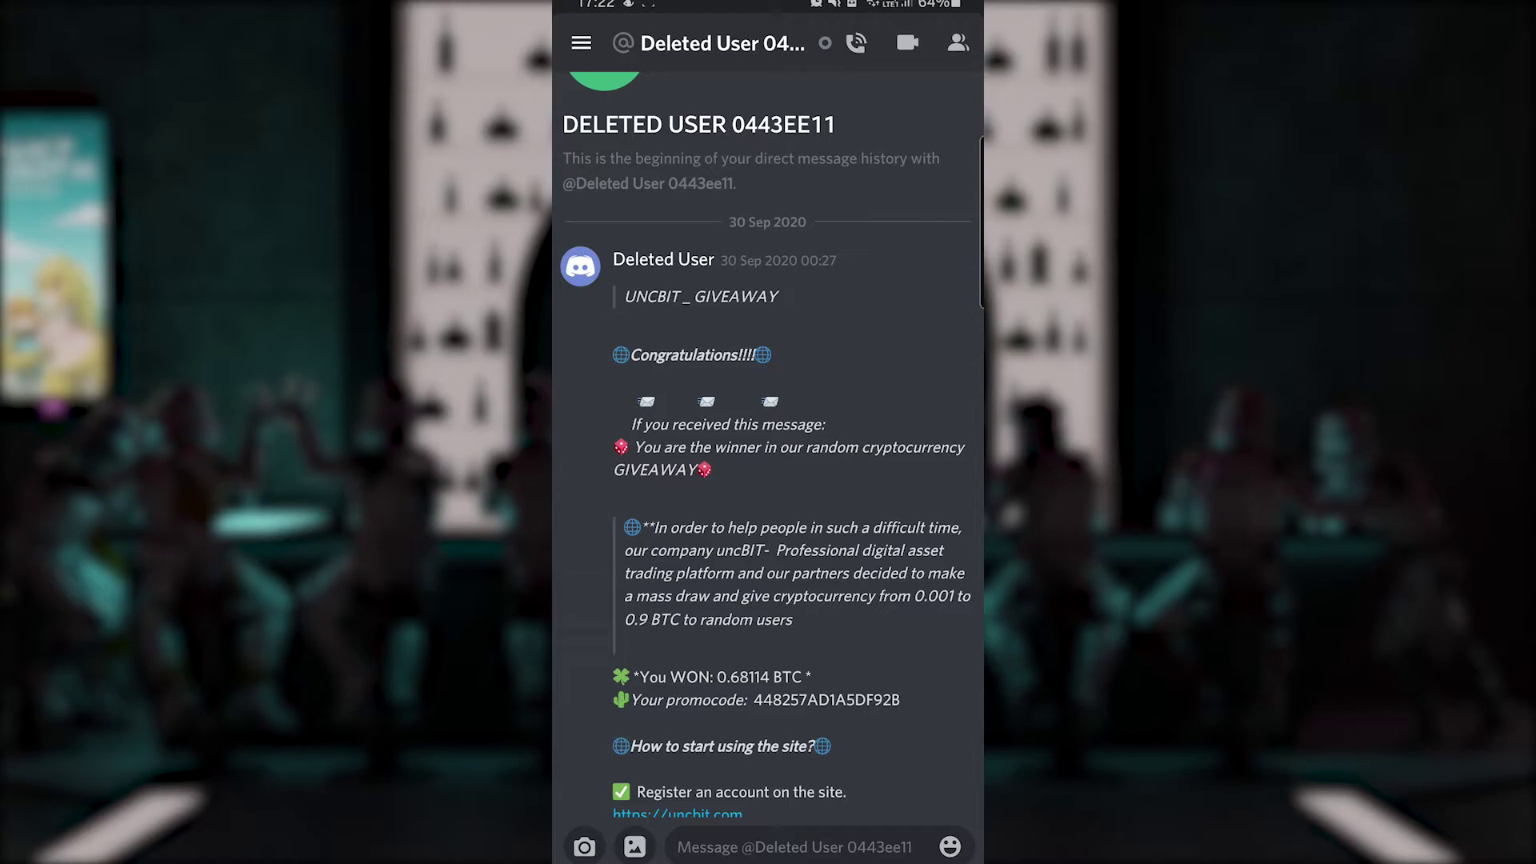
drag(681, 560, 921, 560)
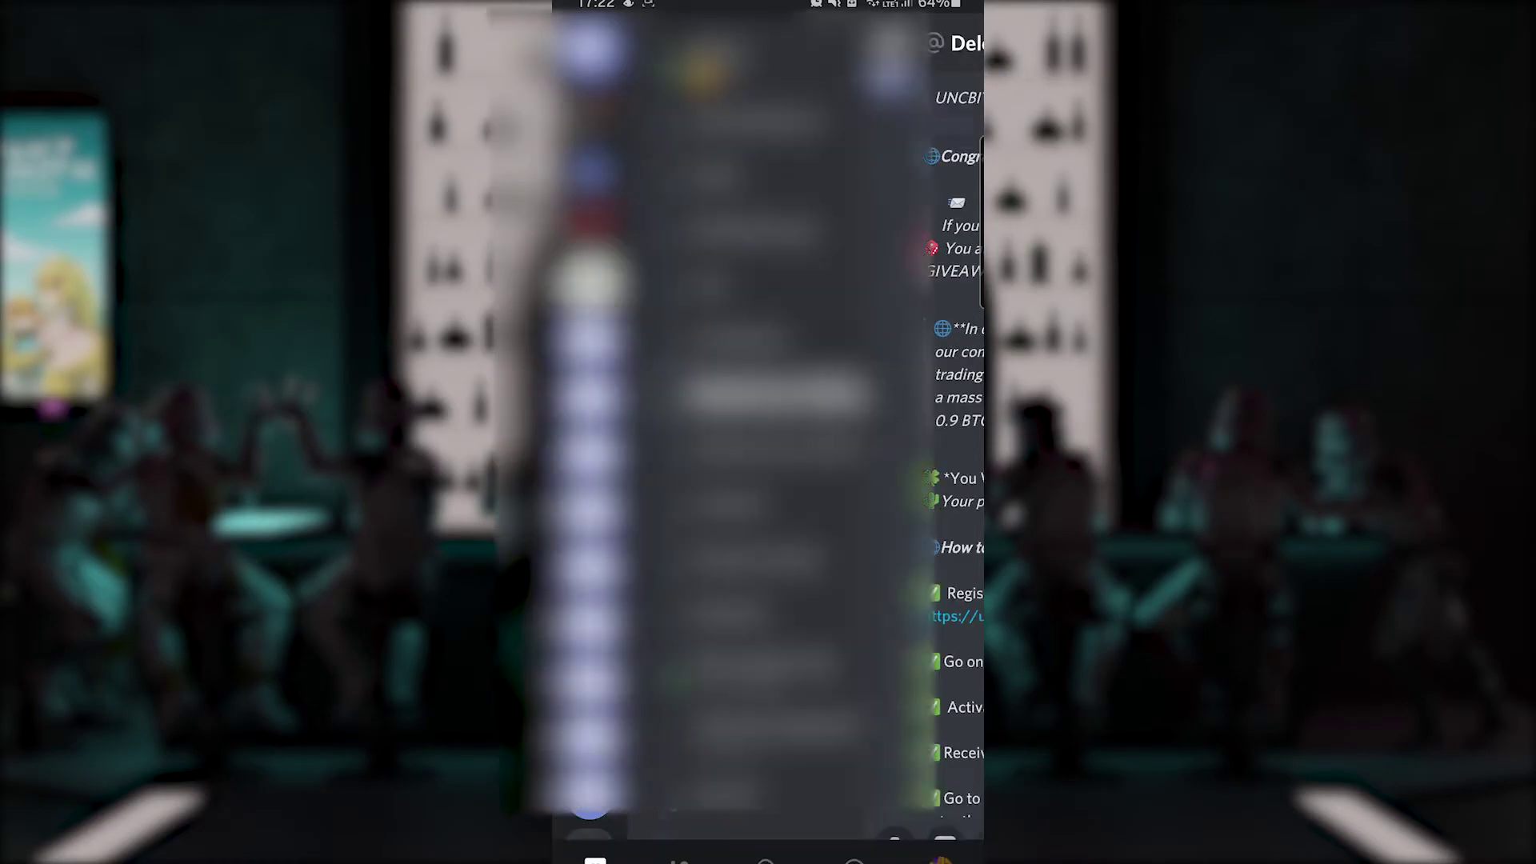
Turn on Developer Mode in the Behavior settings.
click(940, 847)
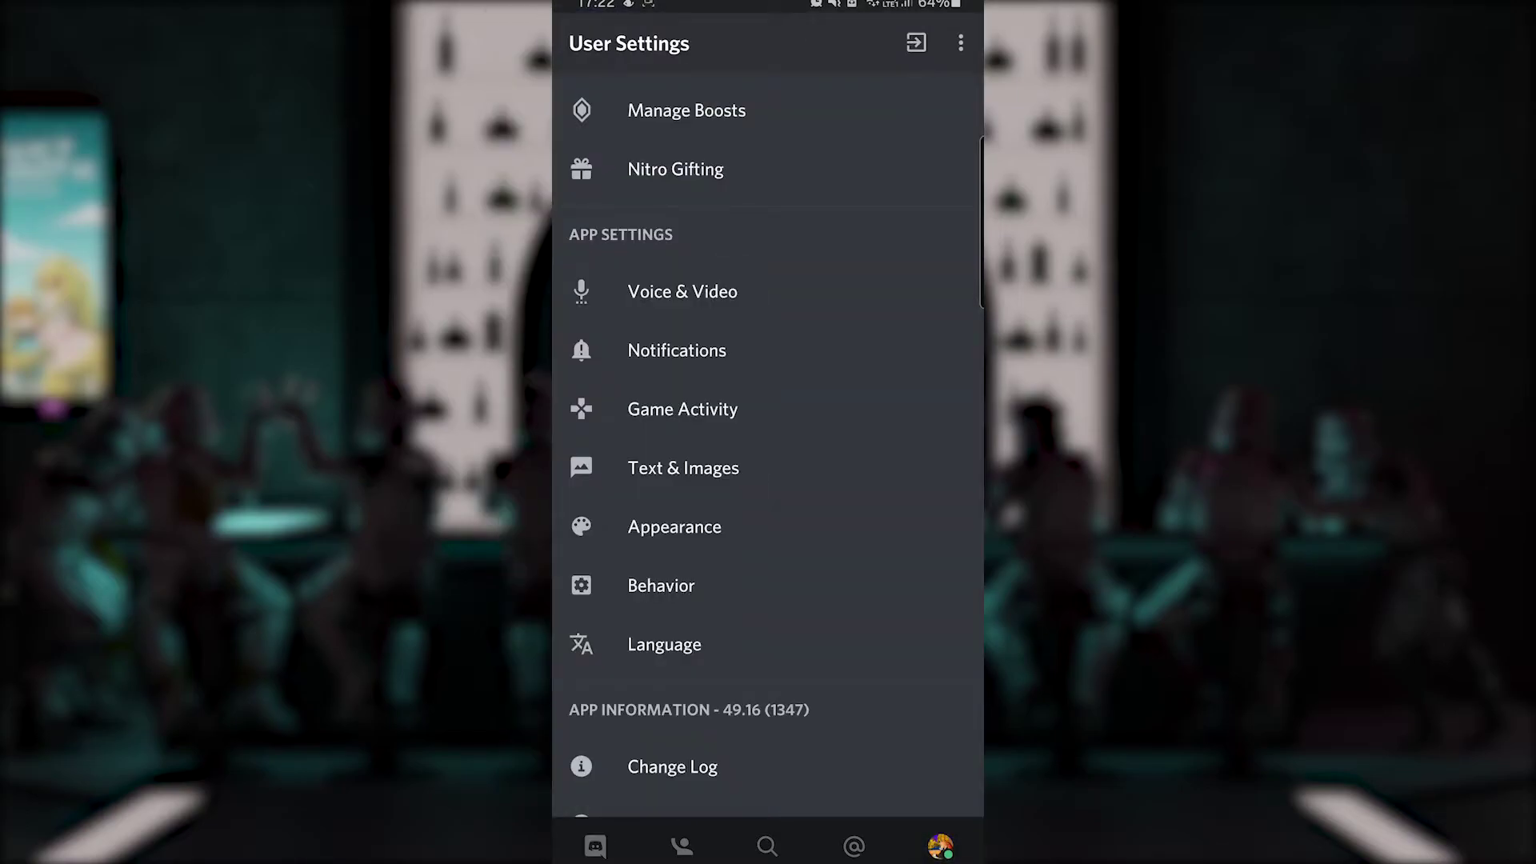
click(875, 584)
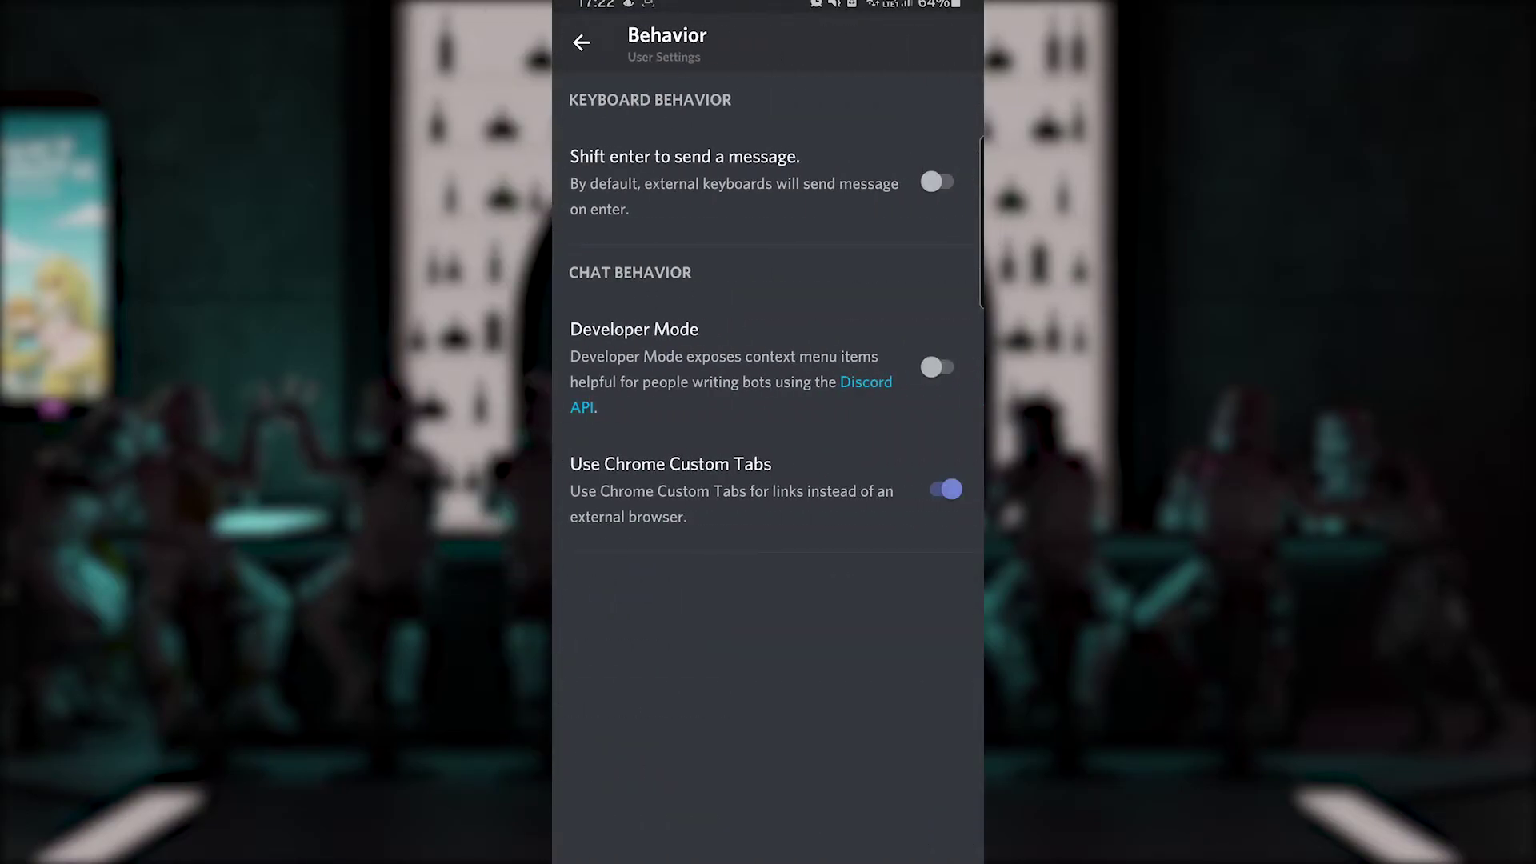
click(942, 367)
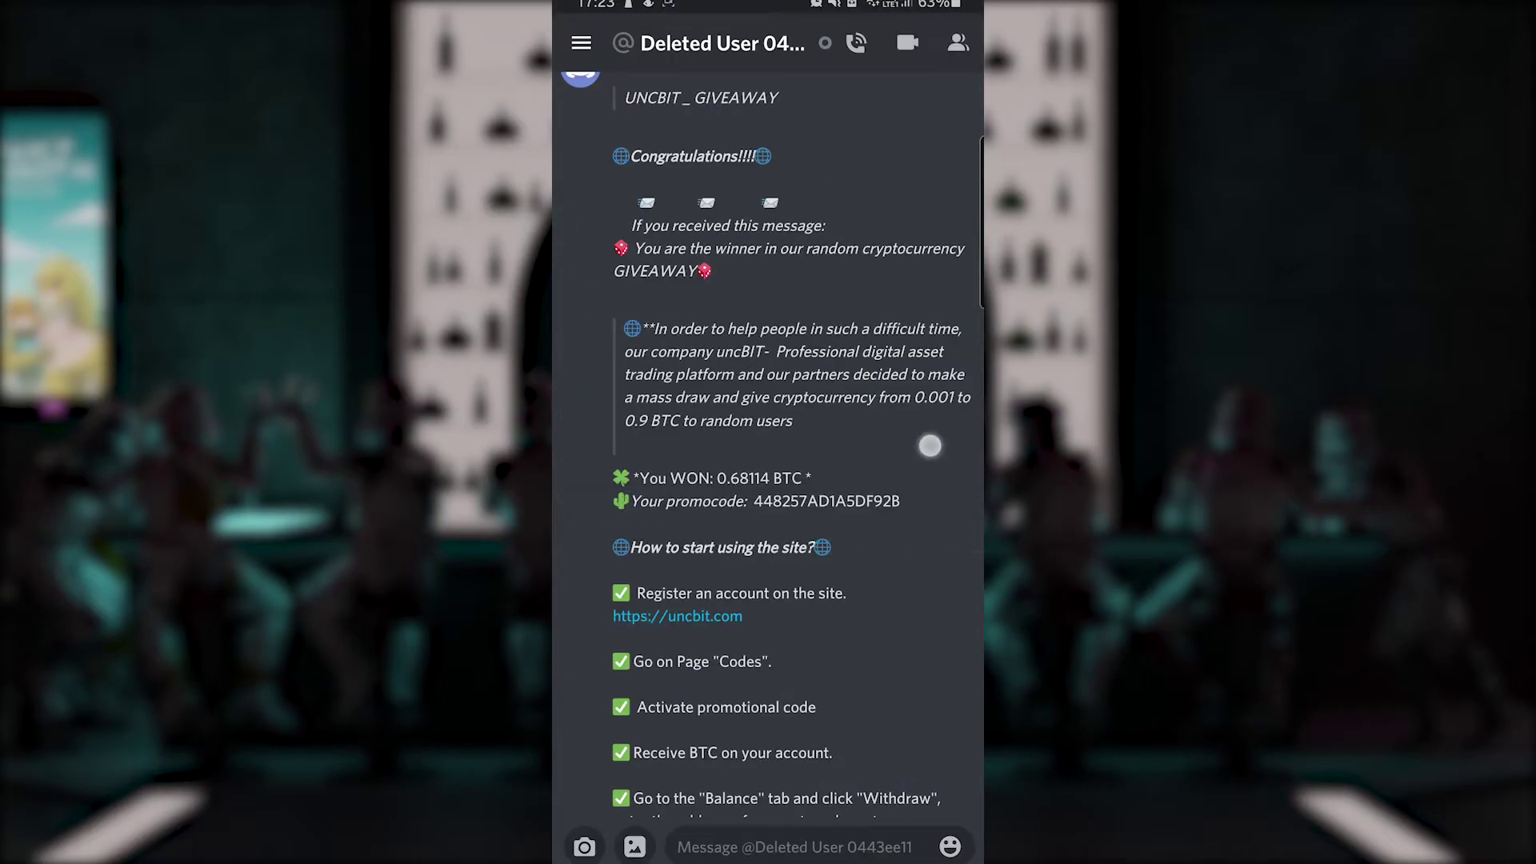
Copy the scam message's link via Share and return to the support form.
click(930, 449)
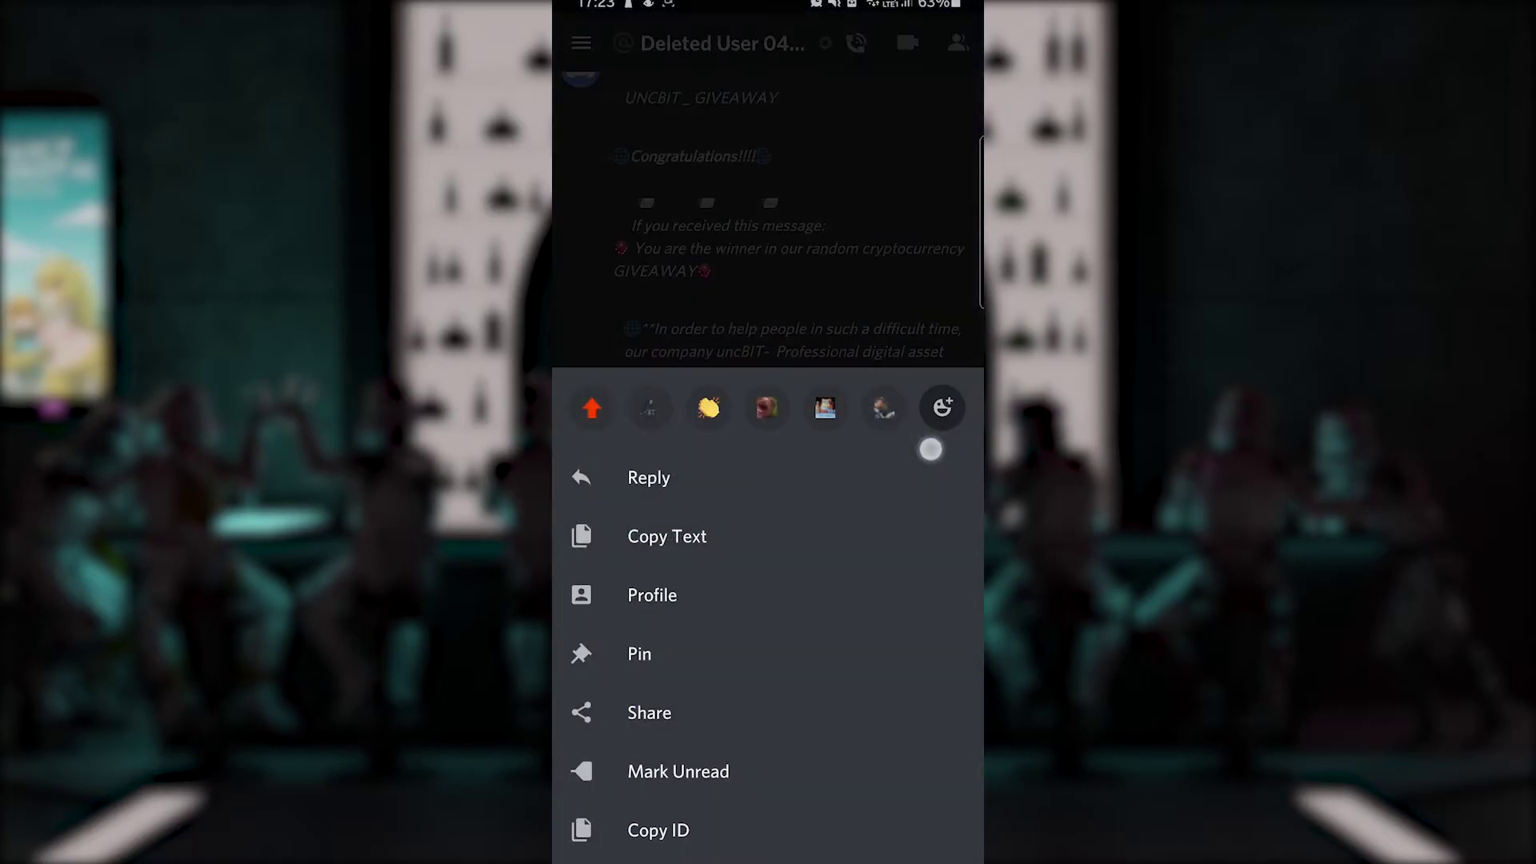
click(750, 715)
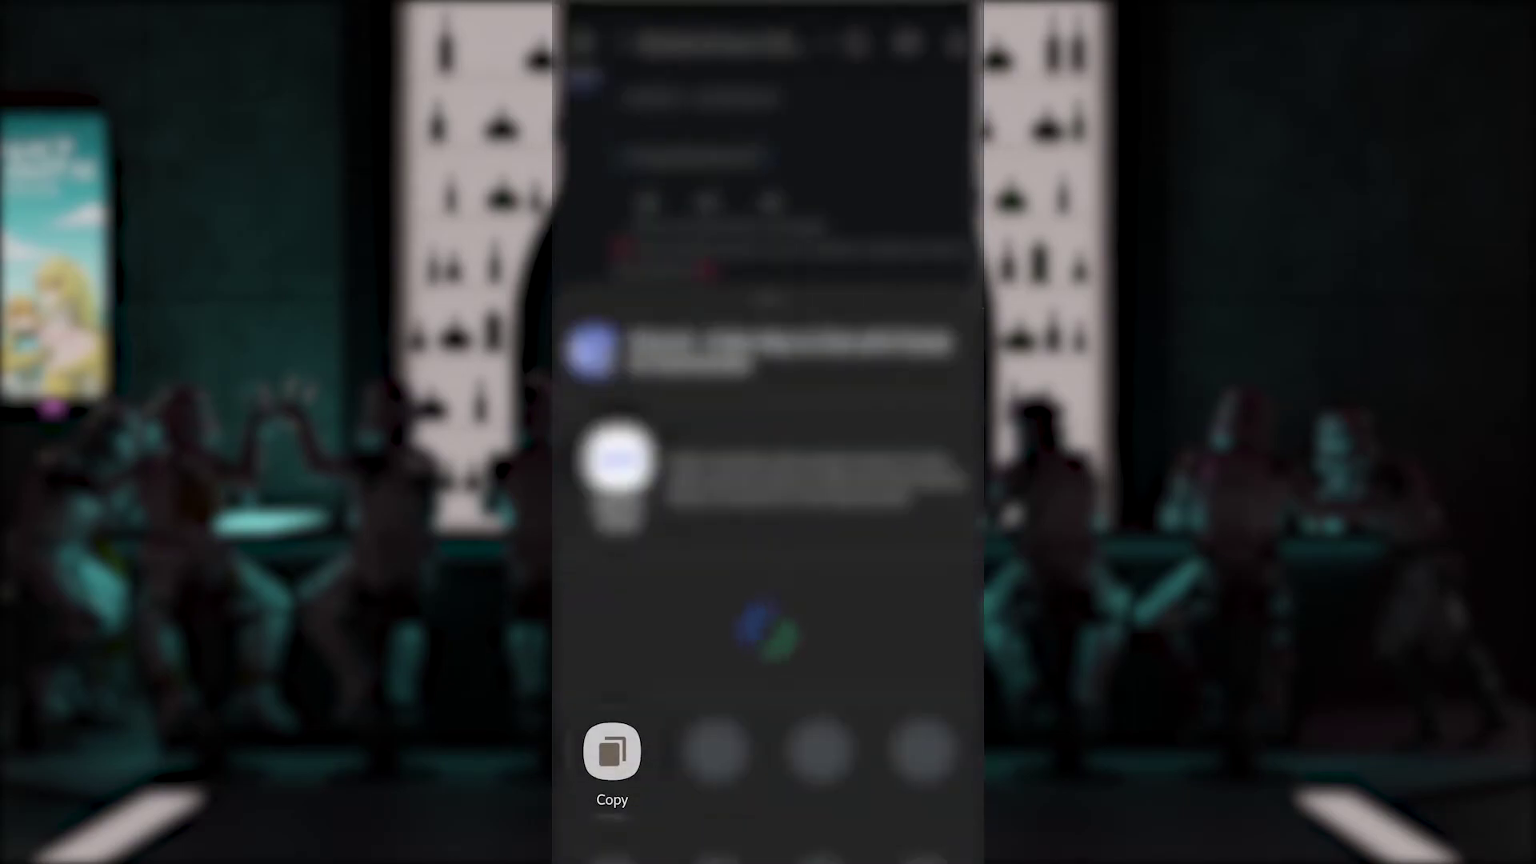
click(612, 750)
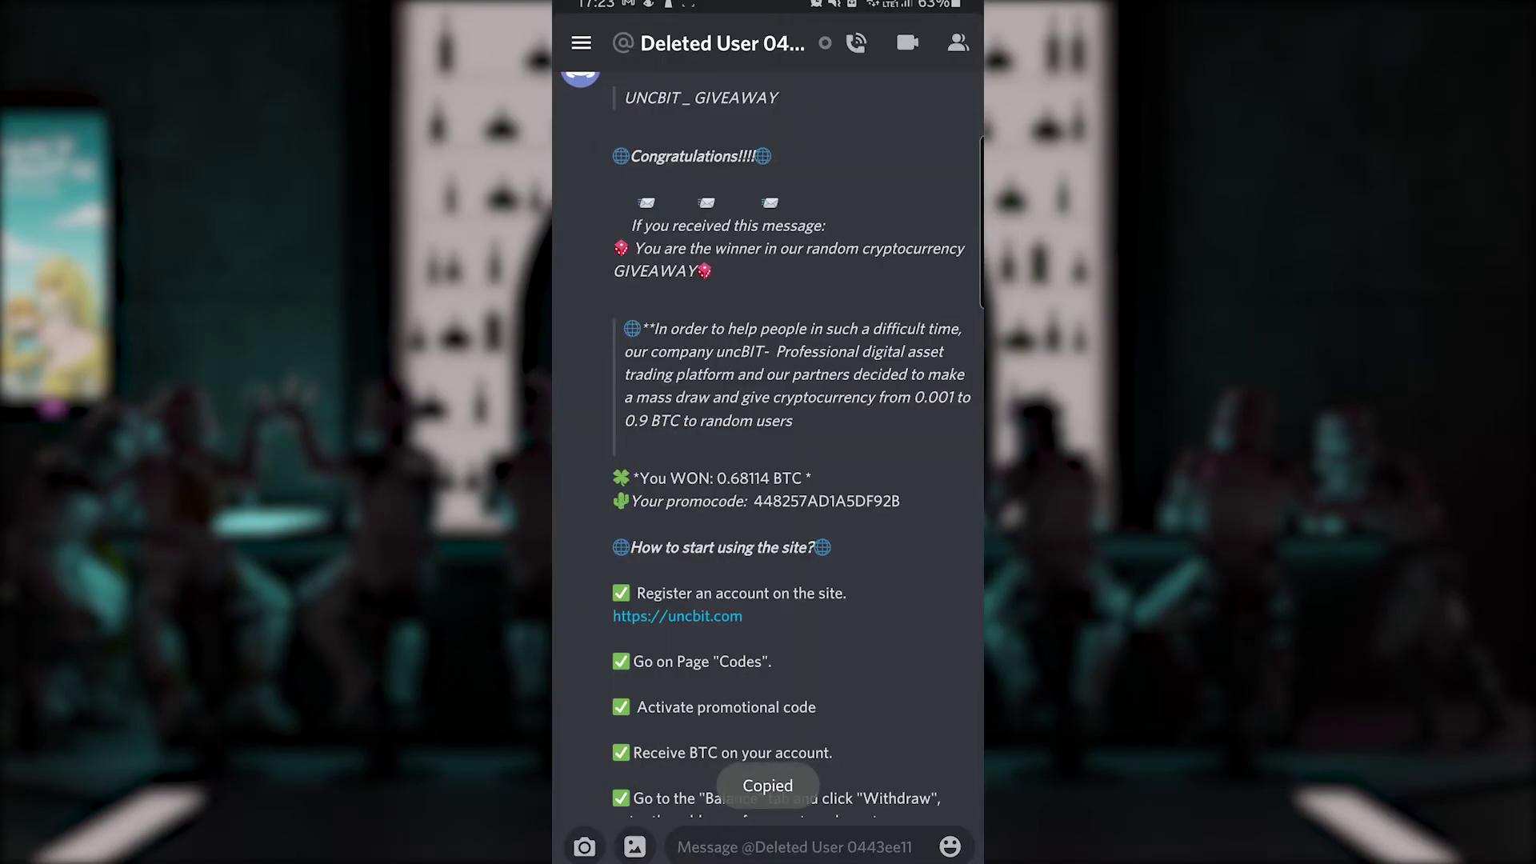
click(761, 400)
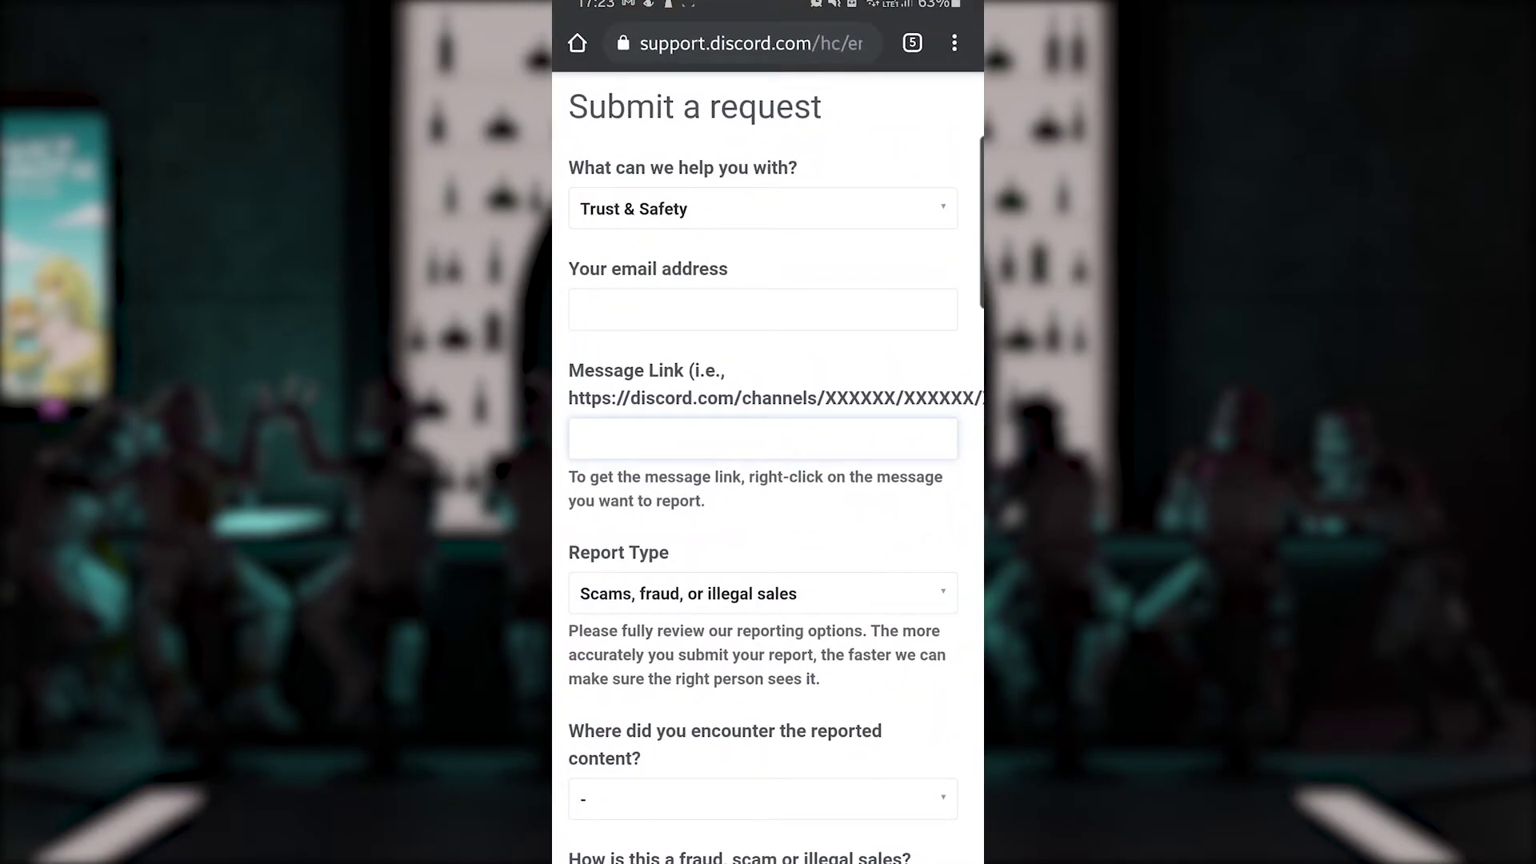
Paste the copied scam message link into the message link field.
click(885, 440)
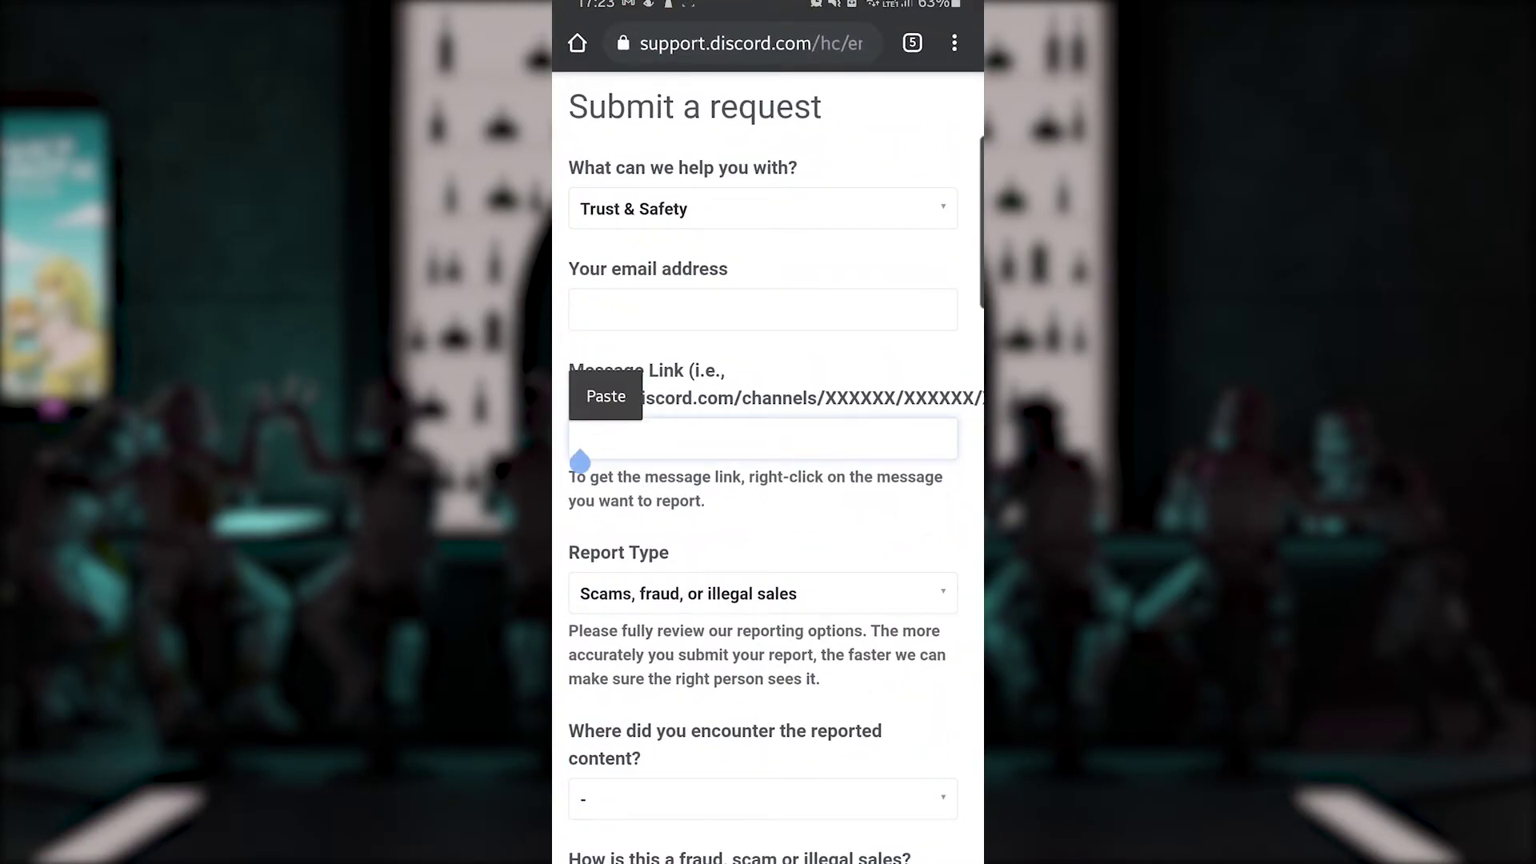
click(608, 394)
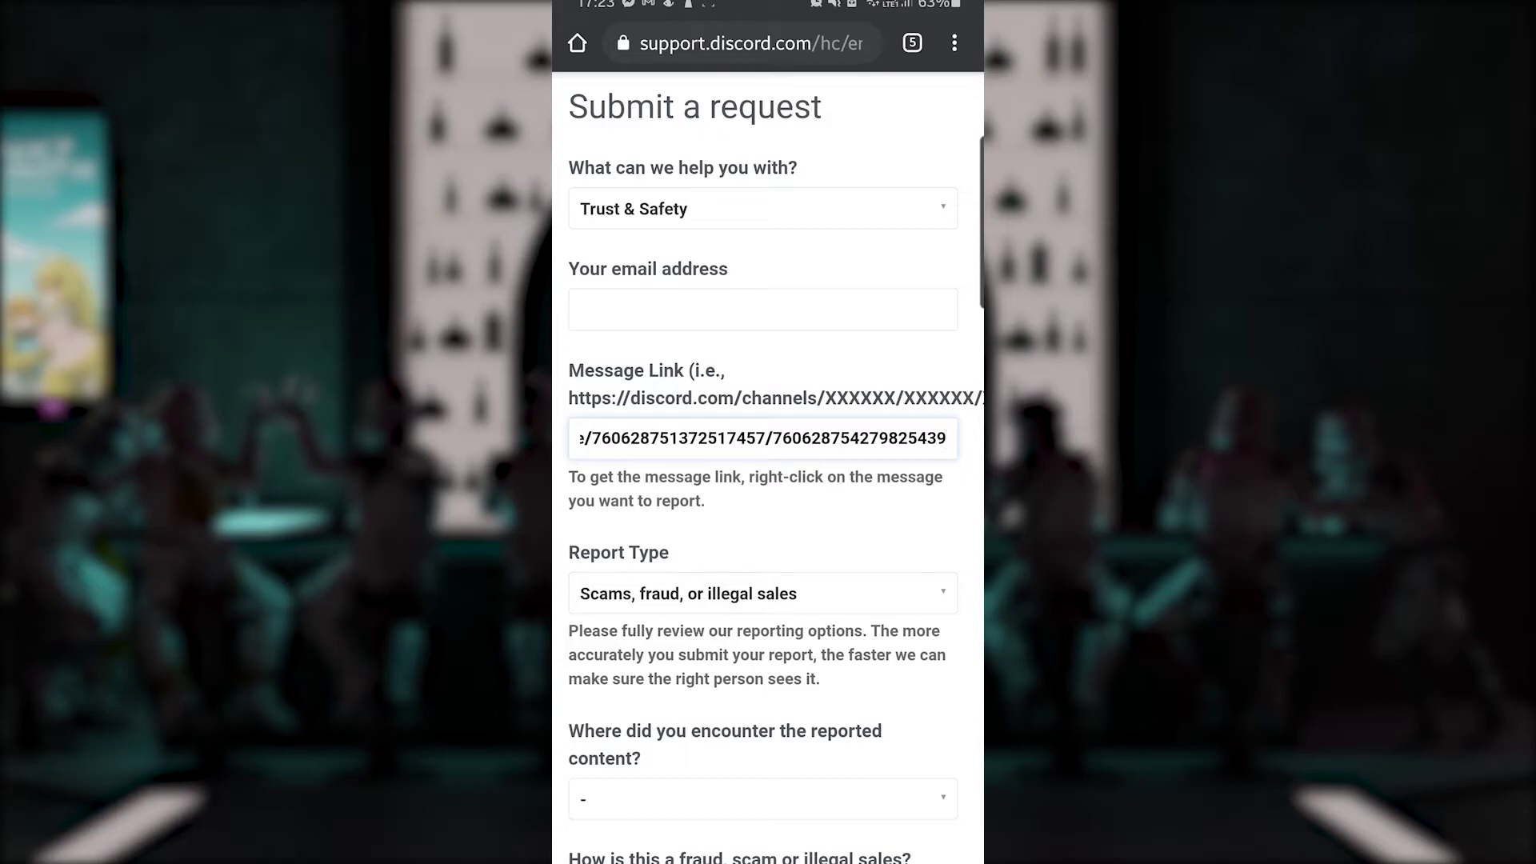
scroll(782, 584, down, 5)
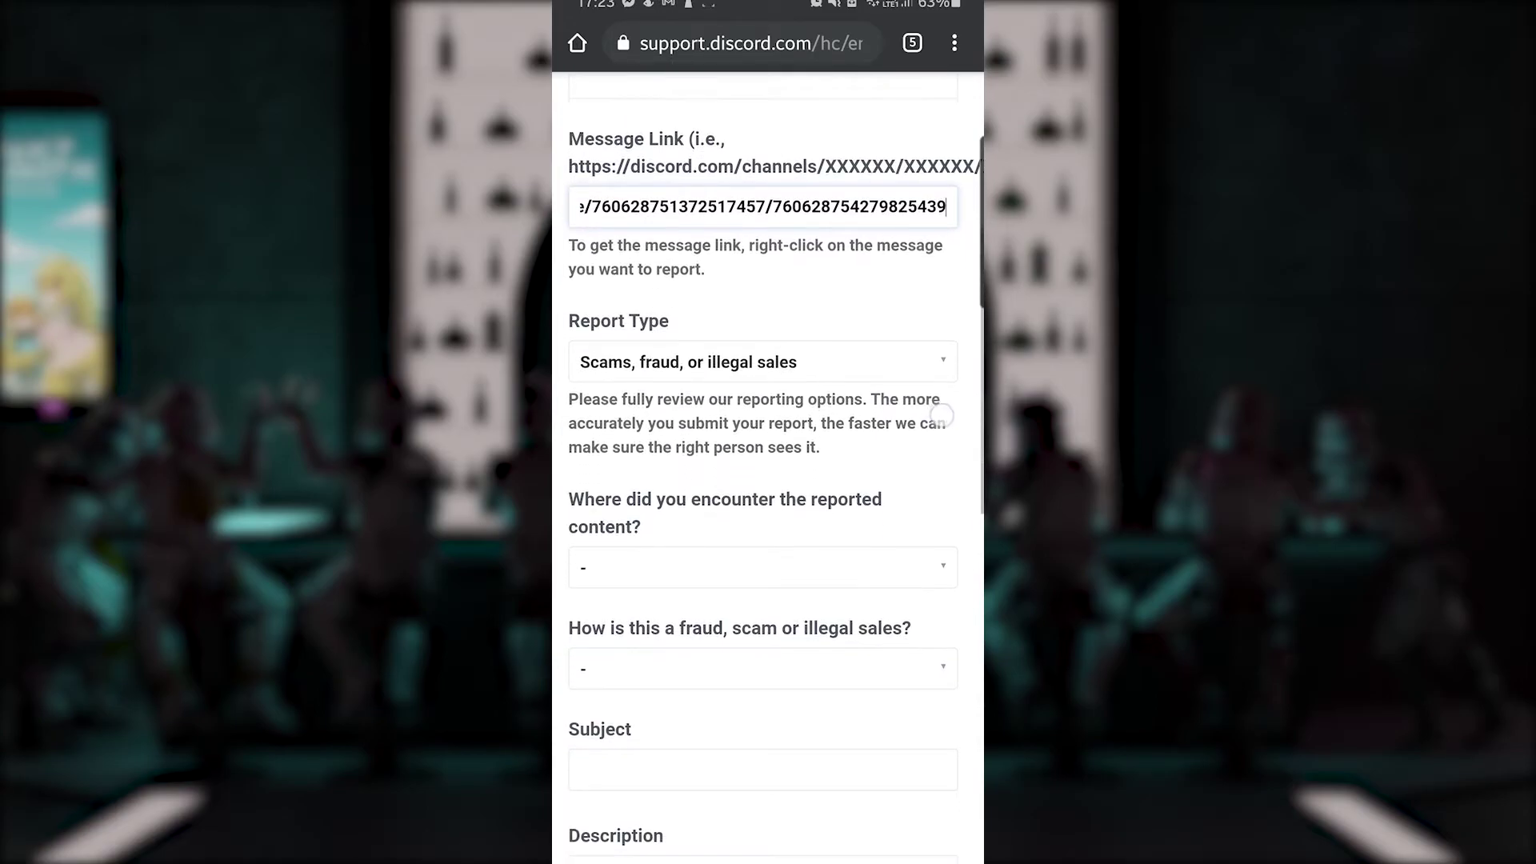
scroll(782, 583, down, 1)
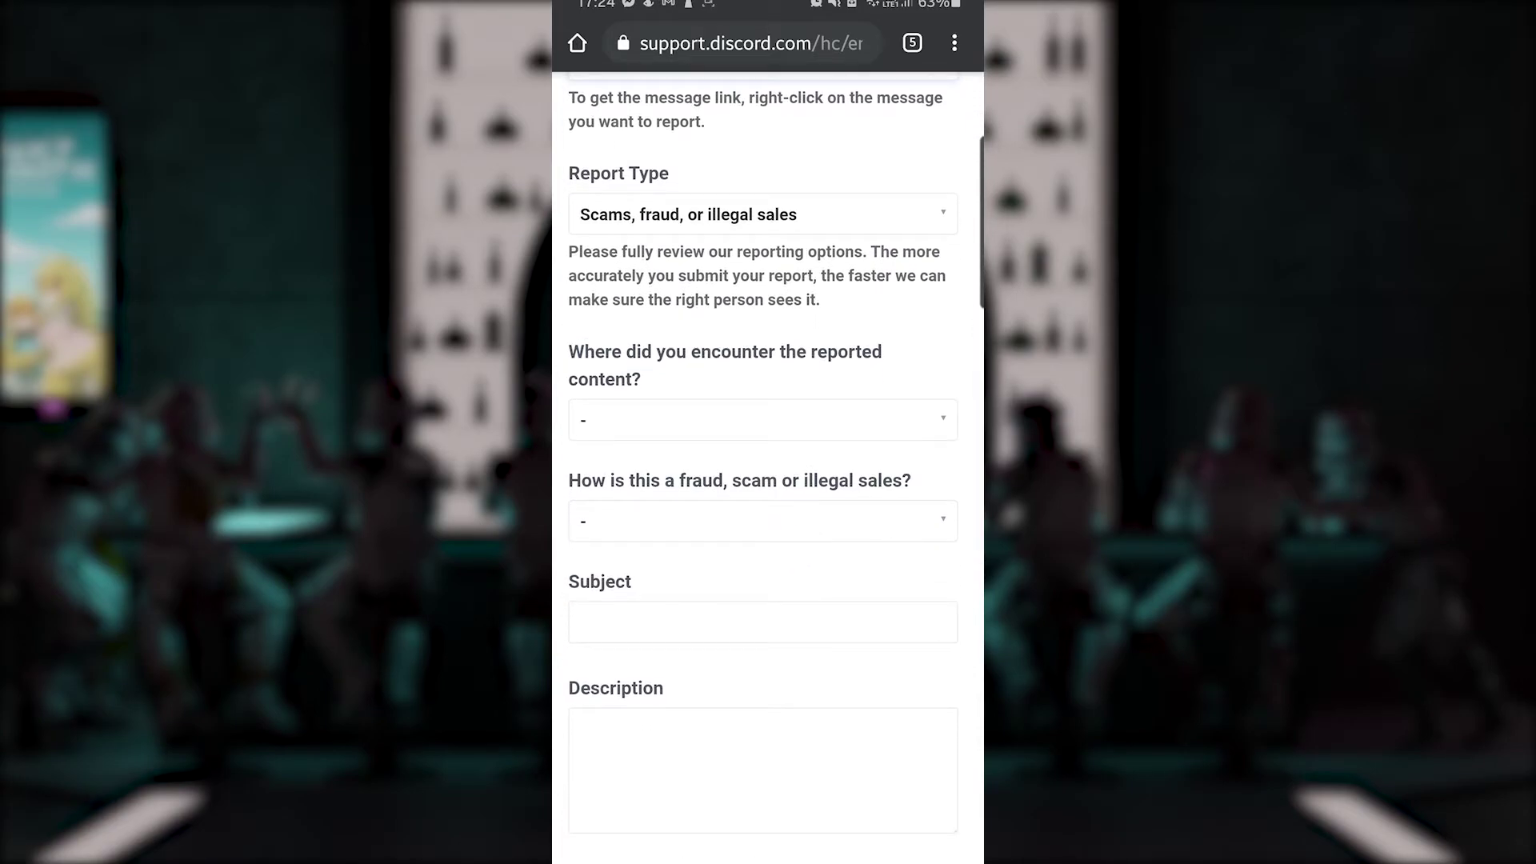
Answer that it was found In a direct message, with fraud type Committing fraud of a company.
click(653, 417)
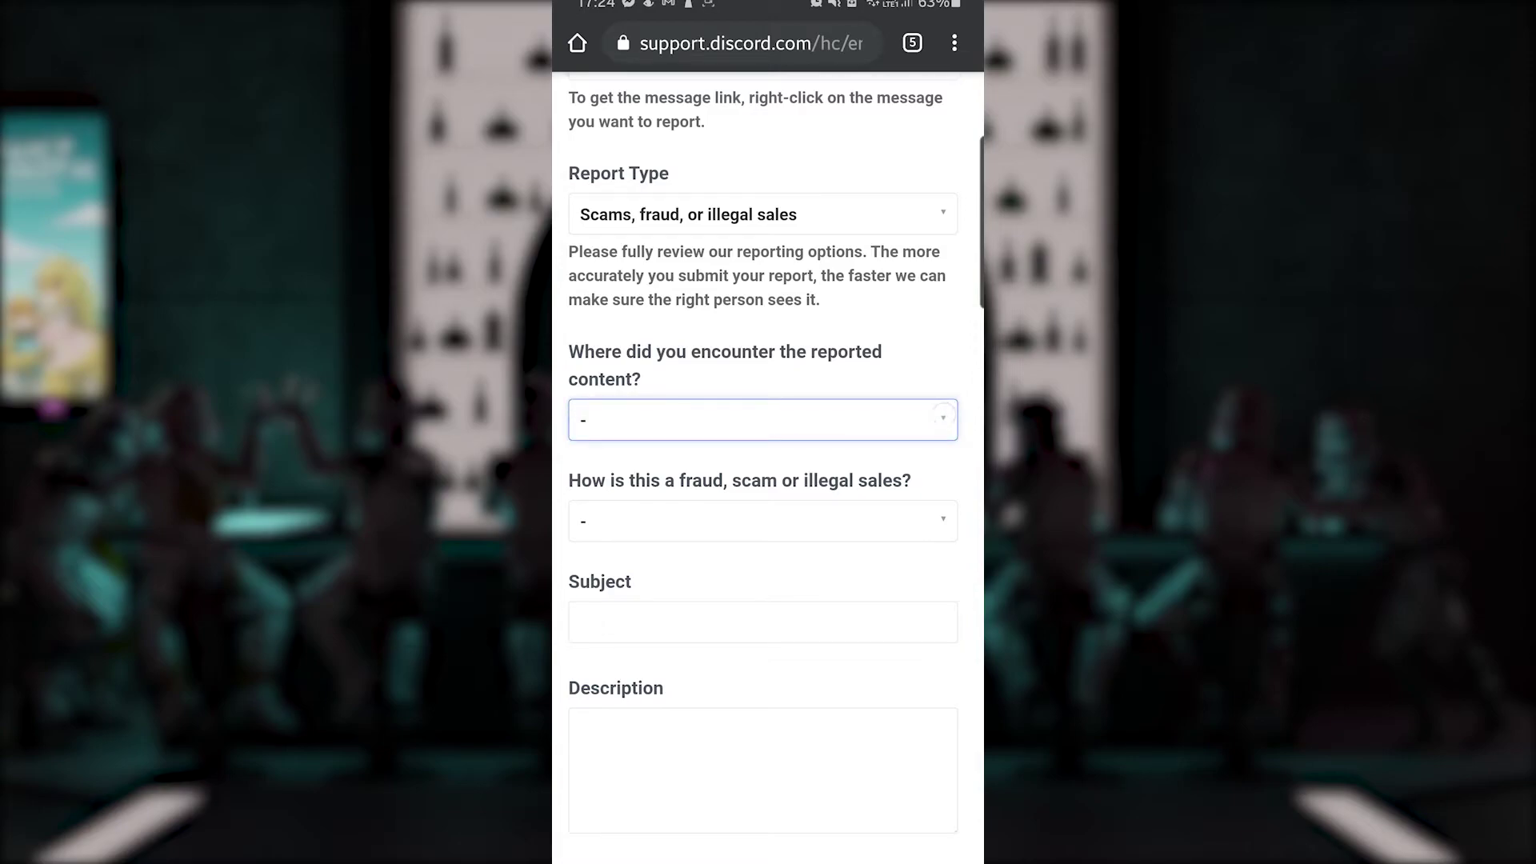
click(944, 417)
click(596, 443)
click(952, 505)
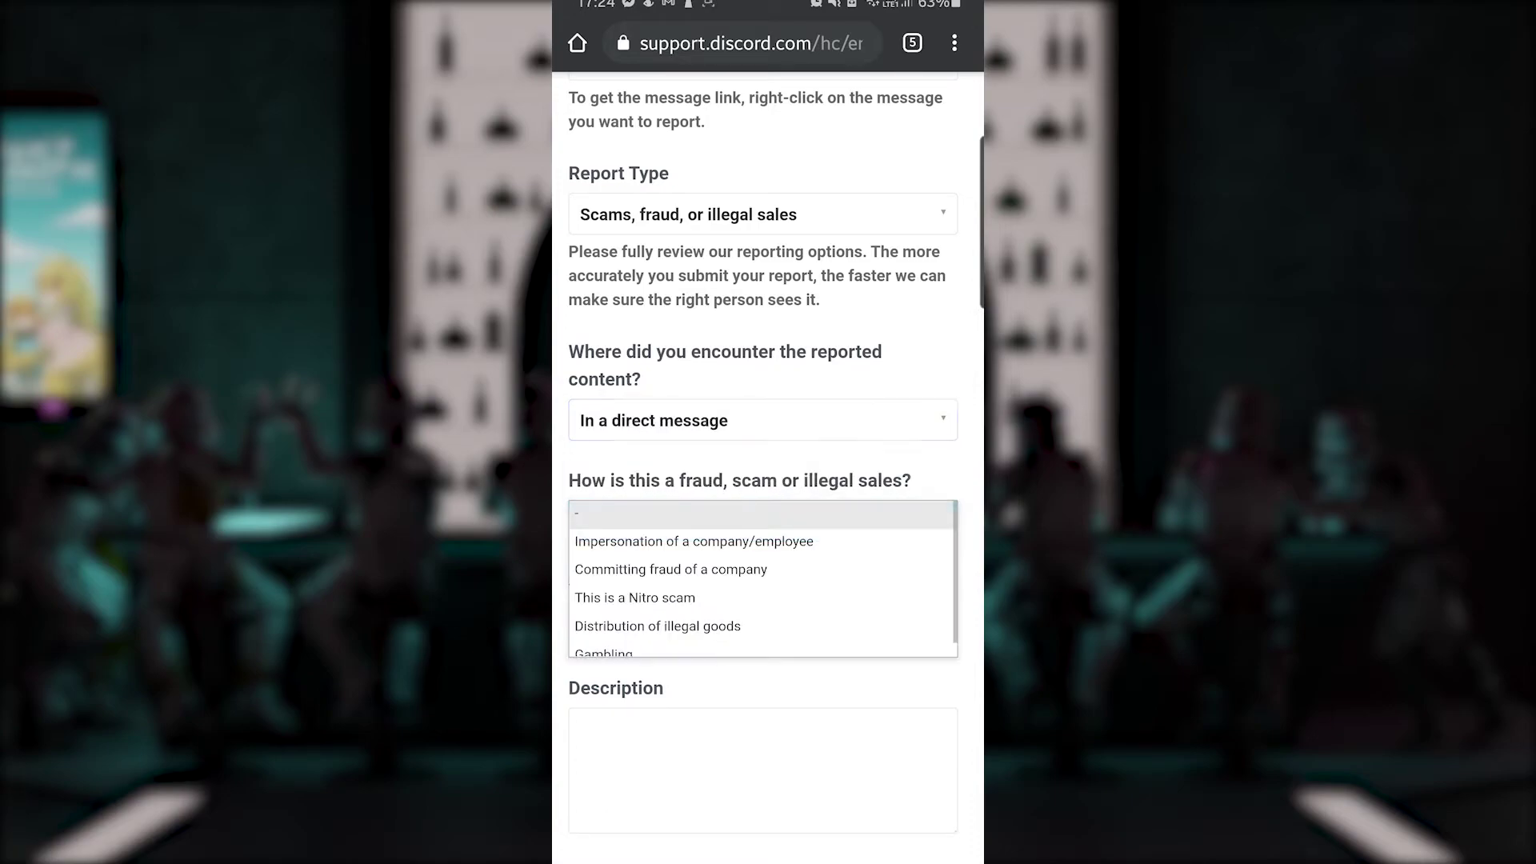
scroll(763, 584, down, 1)
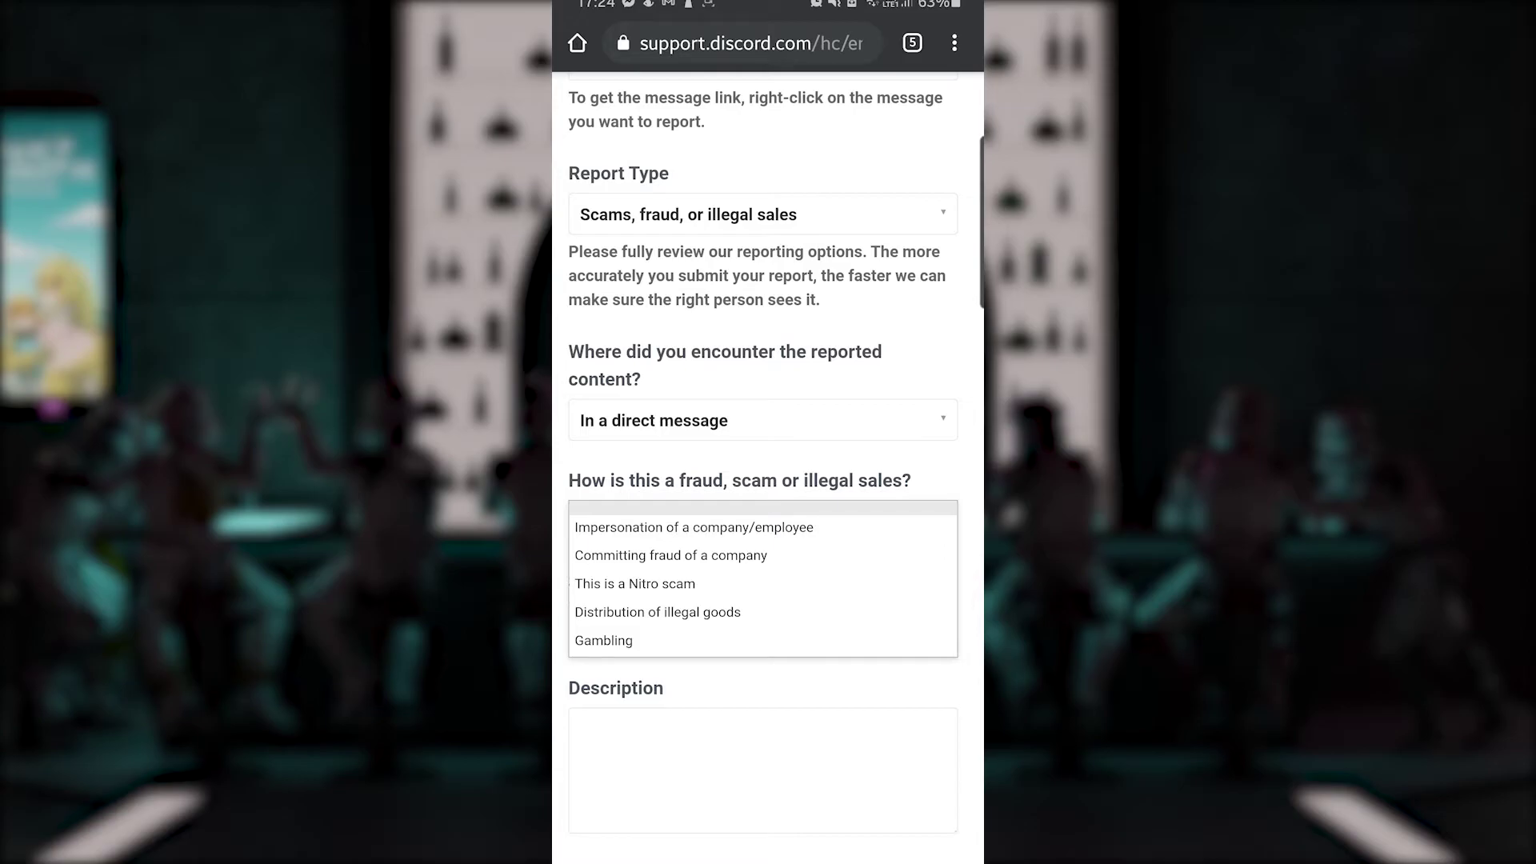
click(671, 555)
Enter the subject 'User attempting to phish my data' and begin the Description.
click(613, 627)
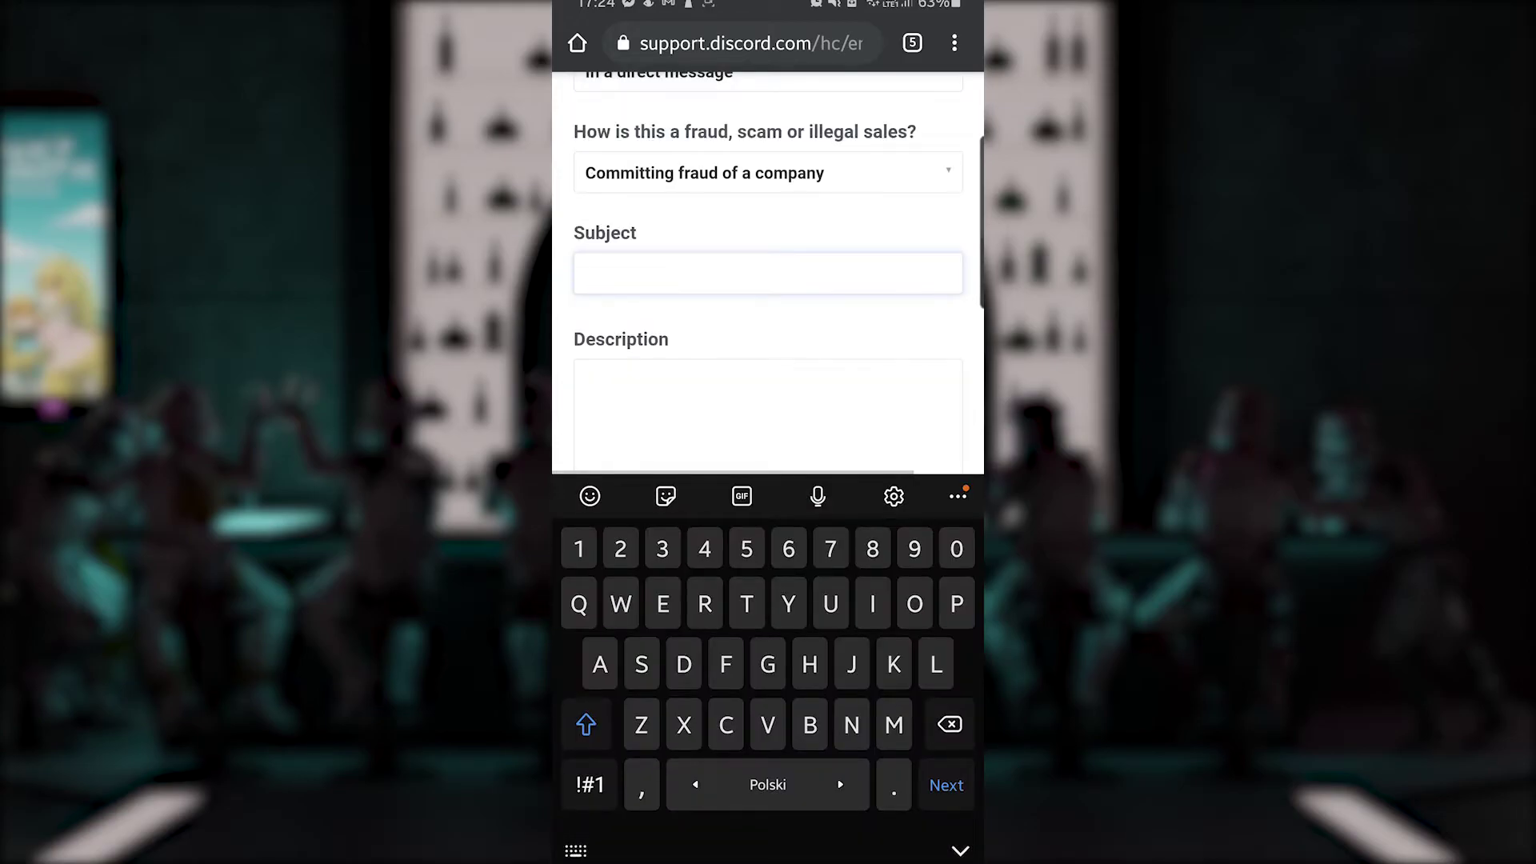
text(User attempting to phish my data)
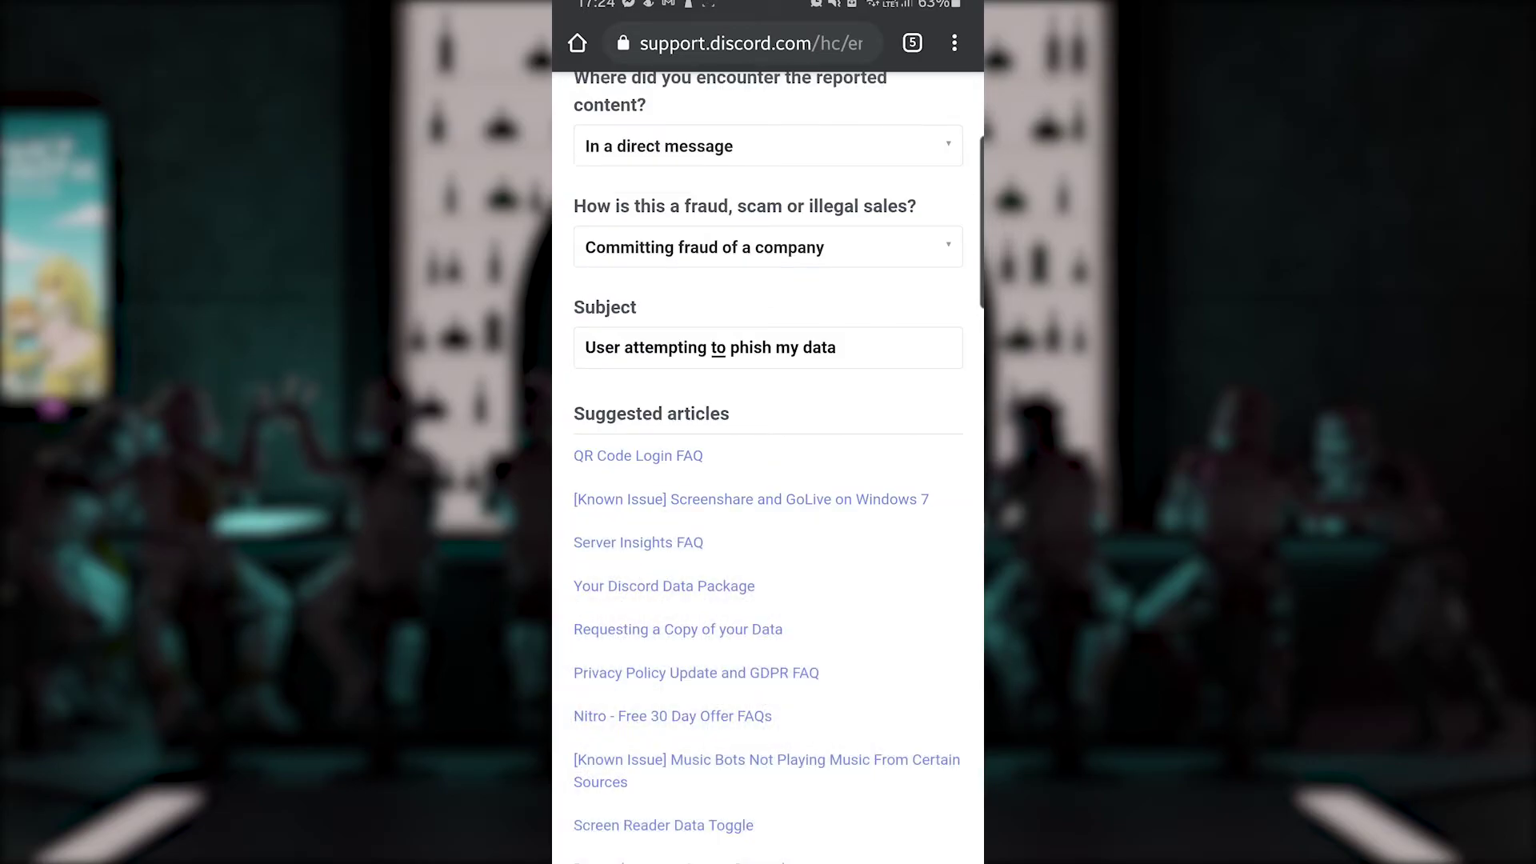
scroll(840, 590, down, 5)
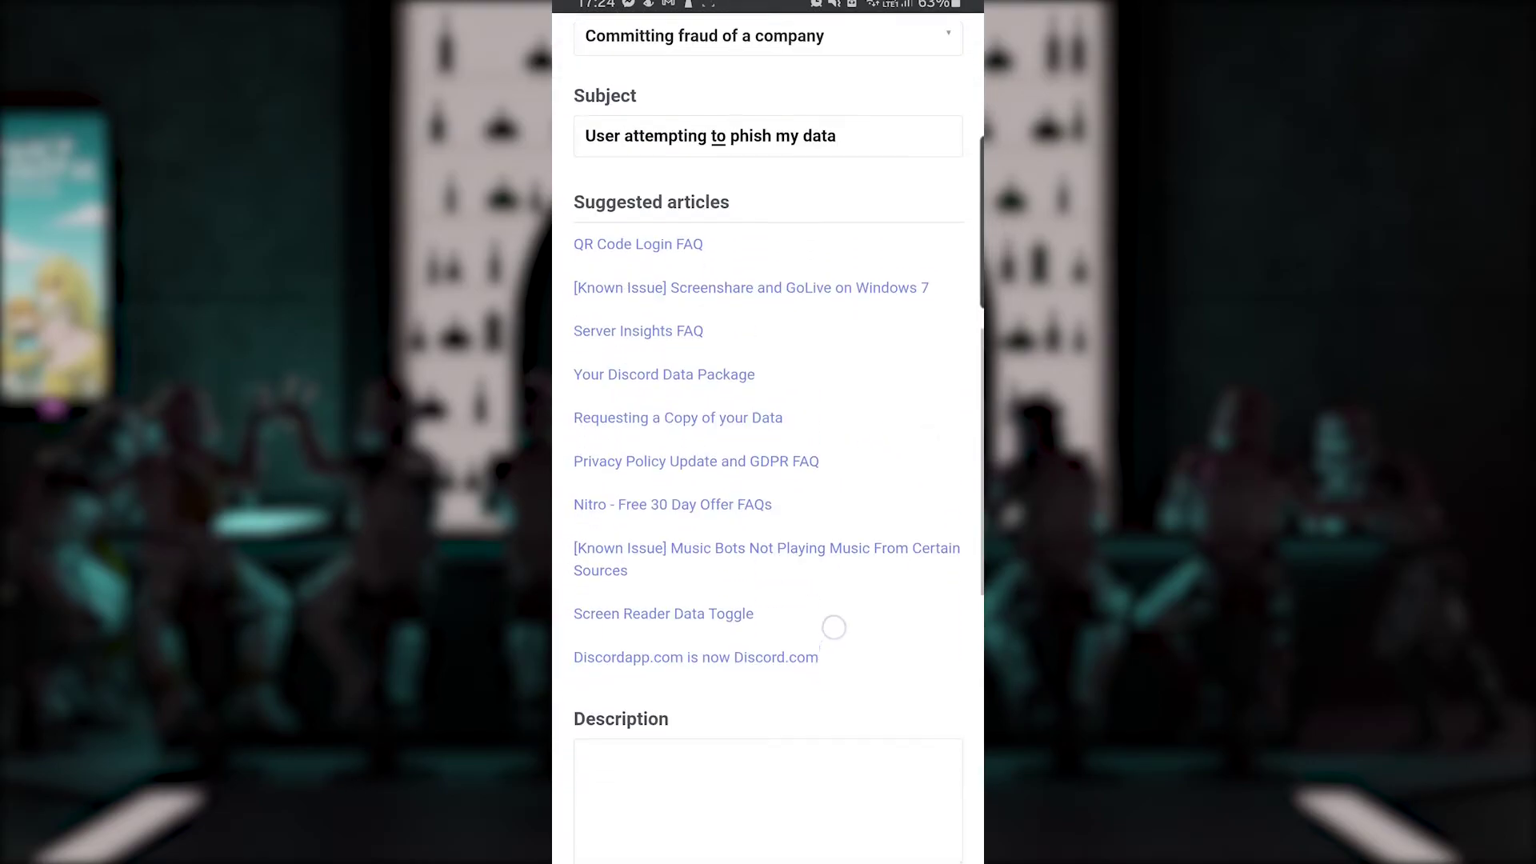
scroll(832, 637, down, 5)
click(813, 542)
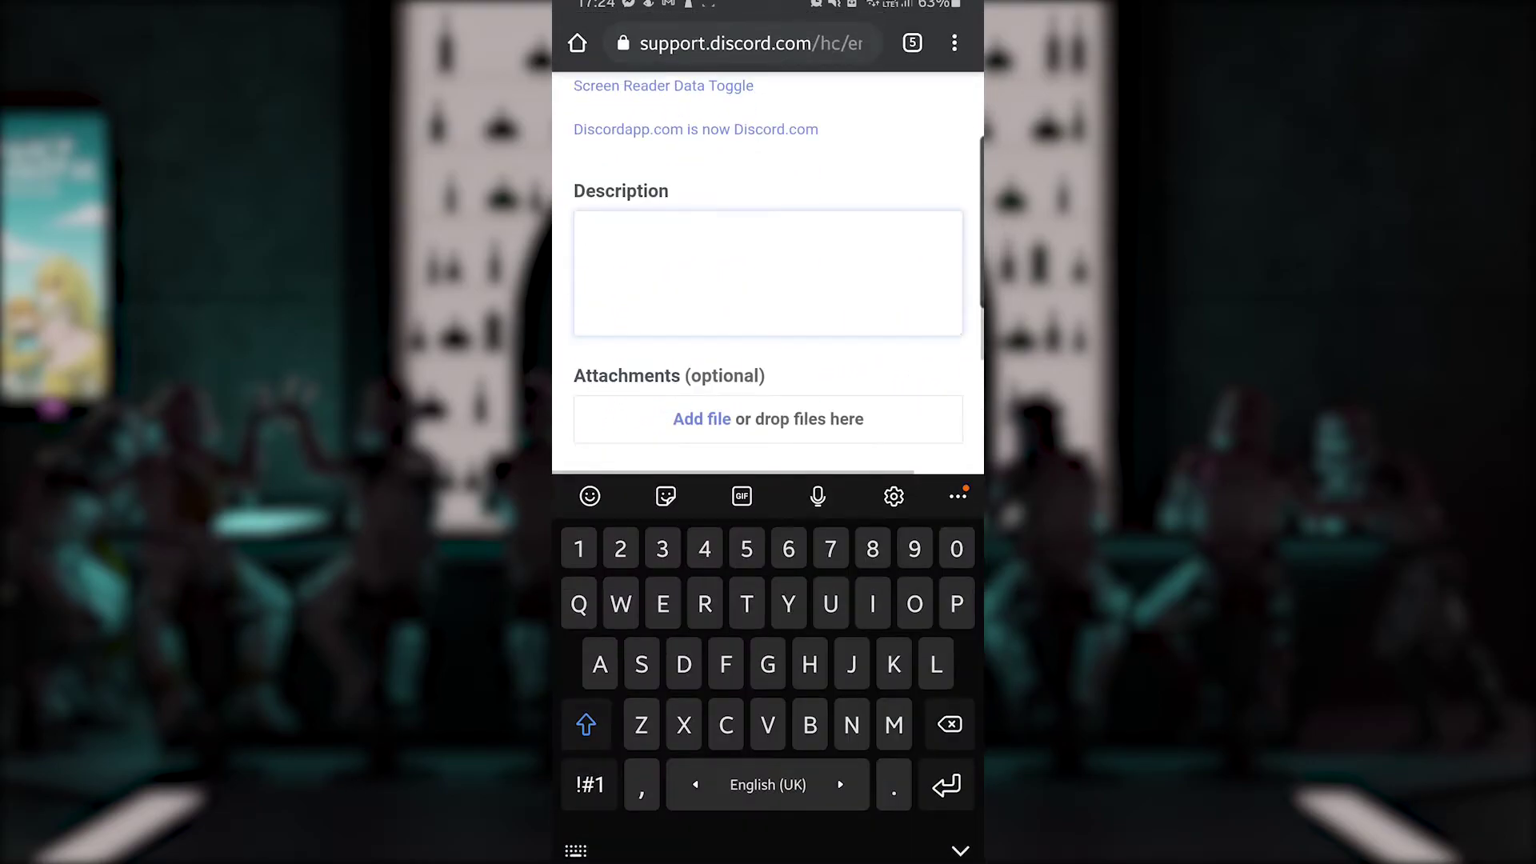
Describe the fake lottery win used to get your data, and skip adding an attachment.
text(User attempts to get my data by claiming I've won a lotte)
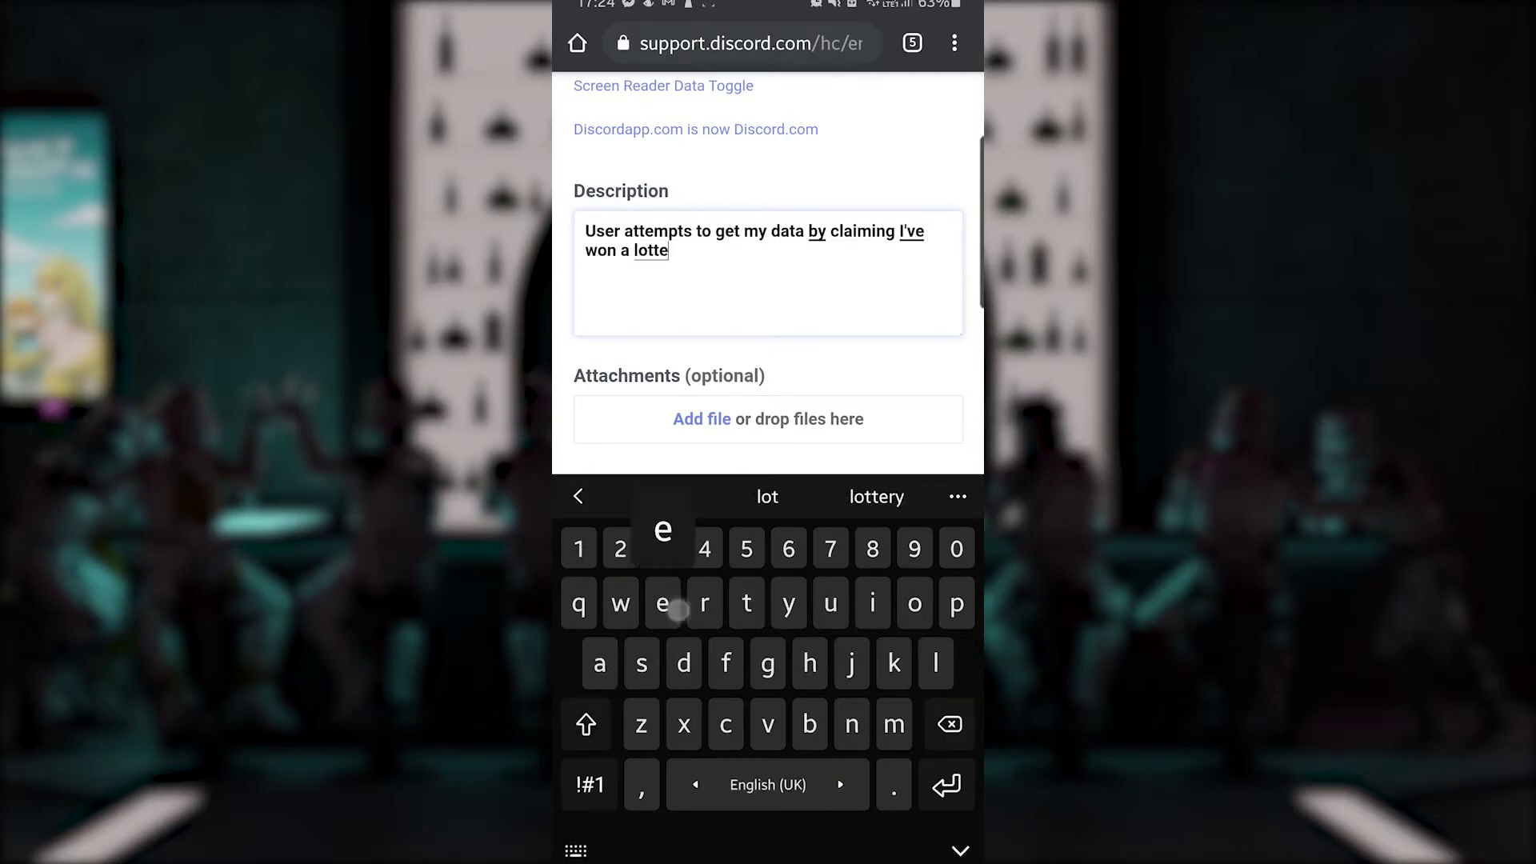
text(ry I never participated in. He then )
text(asks to register on his untrusted website with my person)
text(al data.)
scroll(769, 256, down, 2)
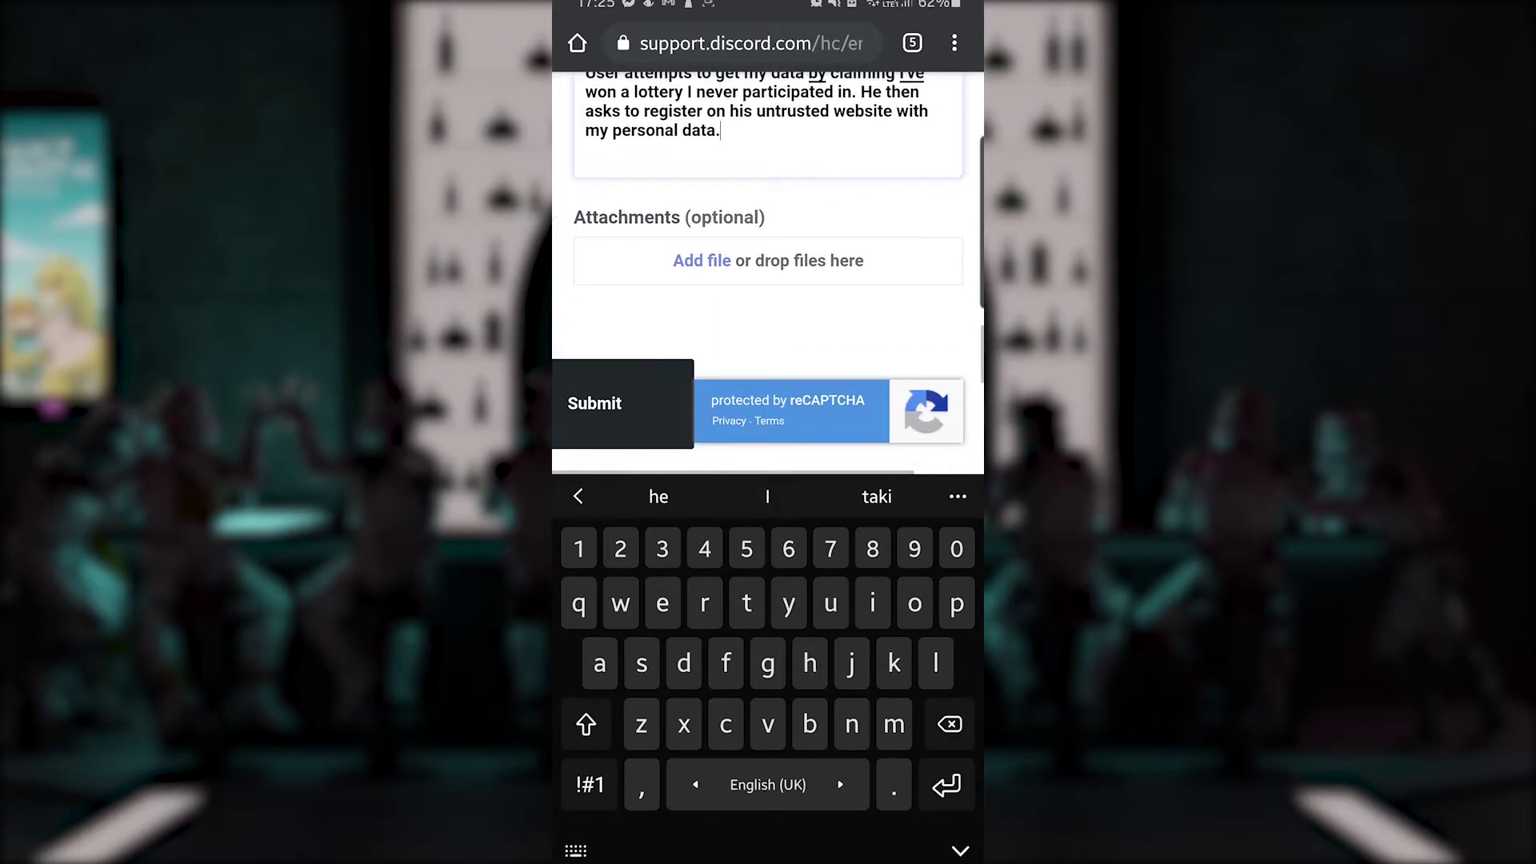
click(702, 261)
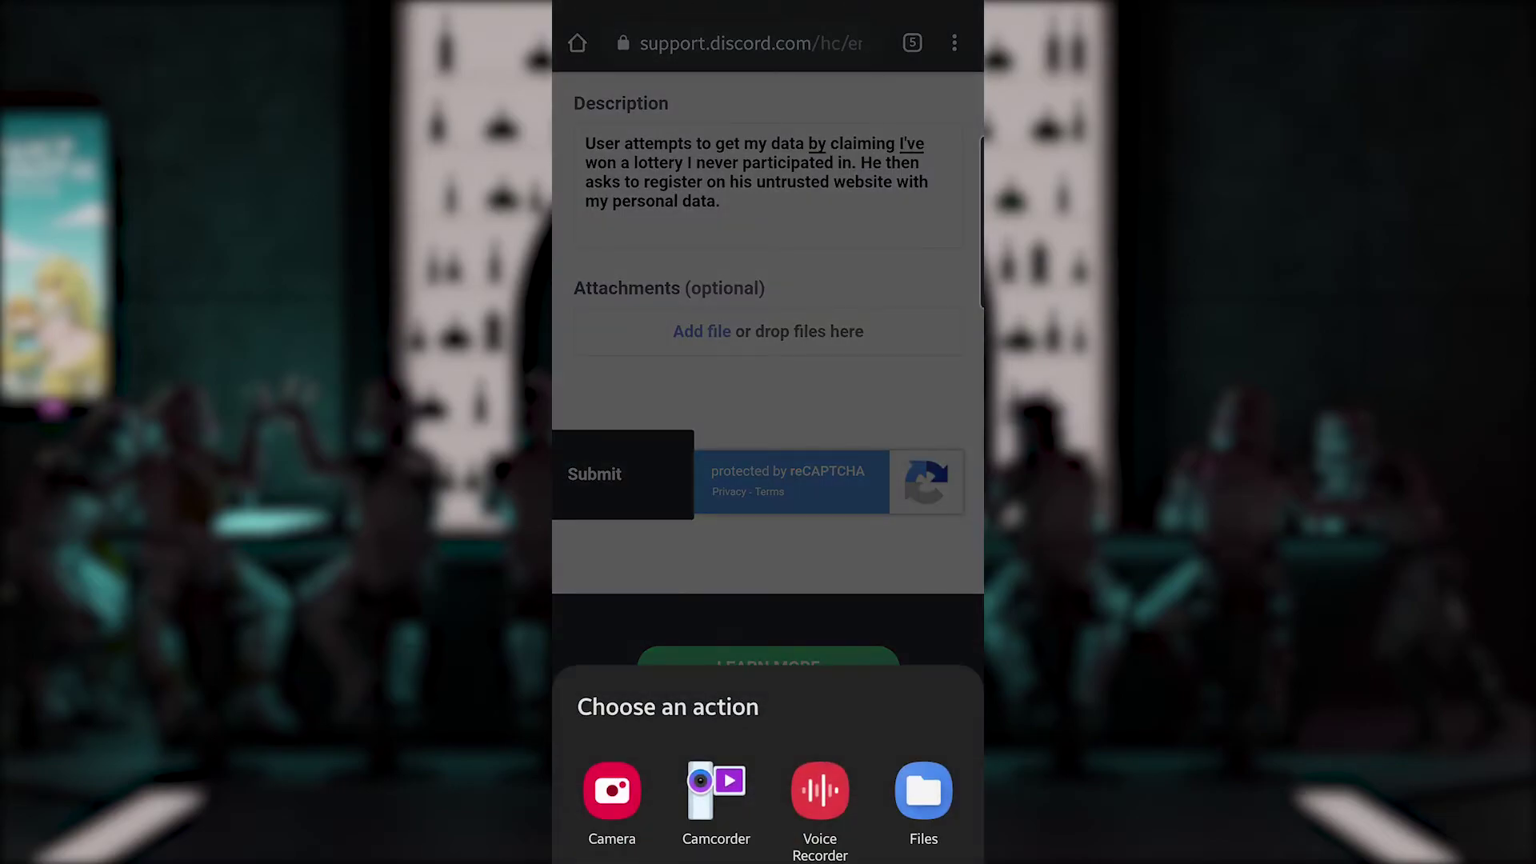
click(618, 340)
scroll(896, 512, up, 8)
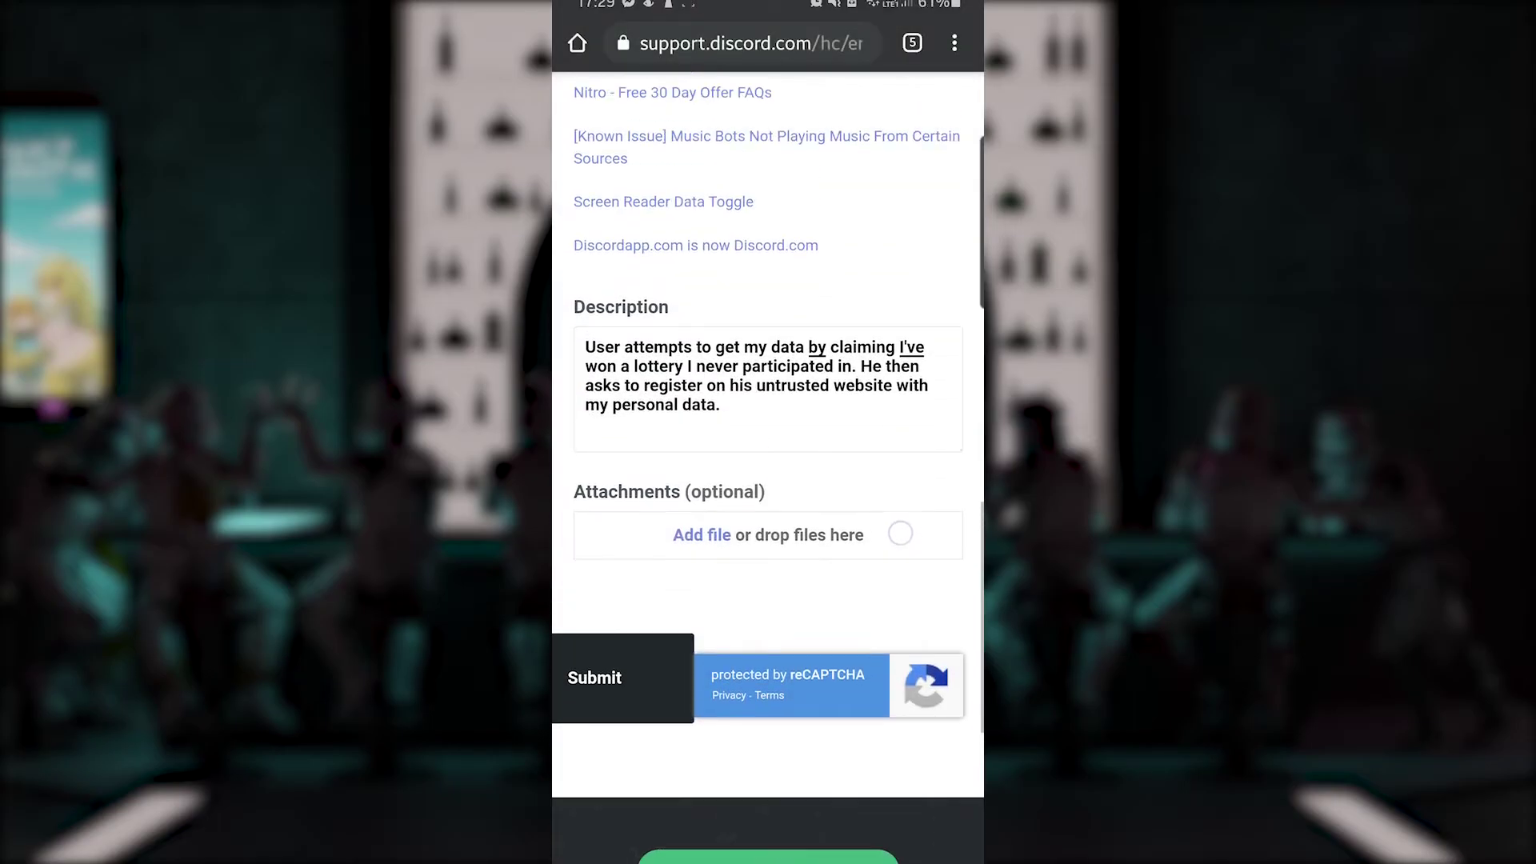
scroll(768, 432, up, 10)
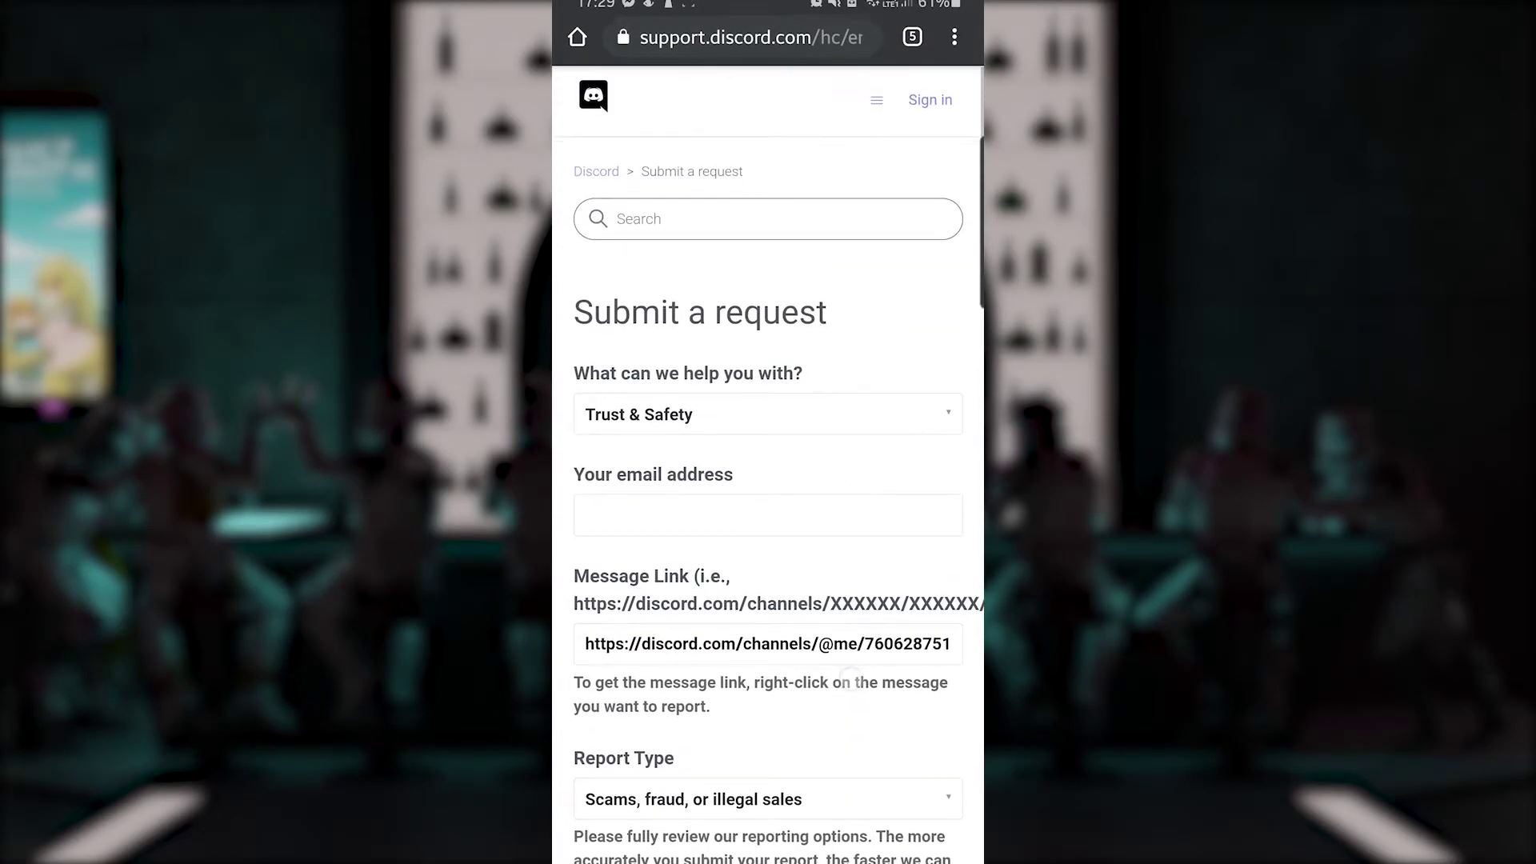
Enter your contact email address and submit the scam report.
click(768, 512)
text(sk.)
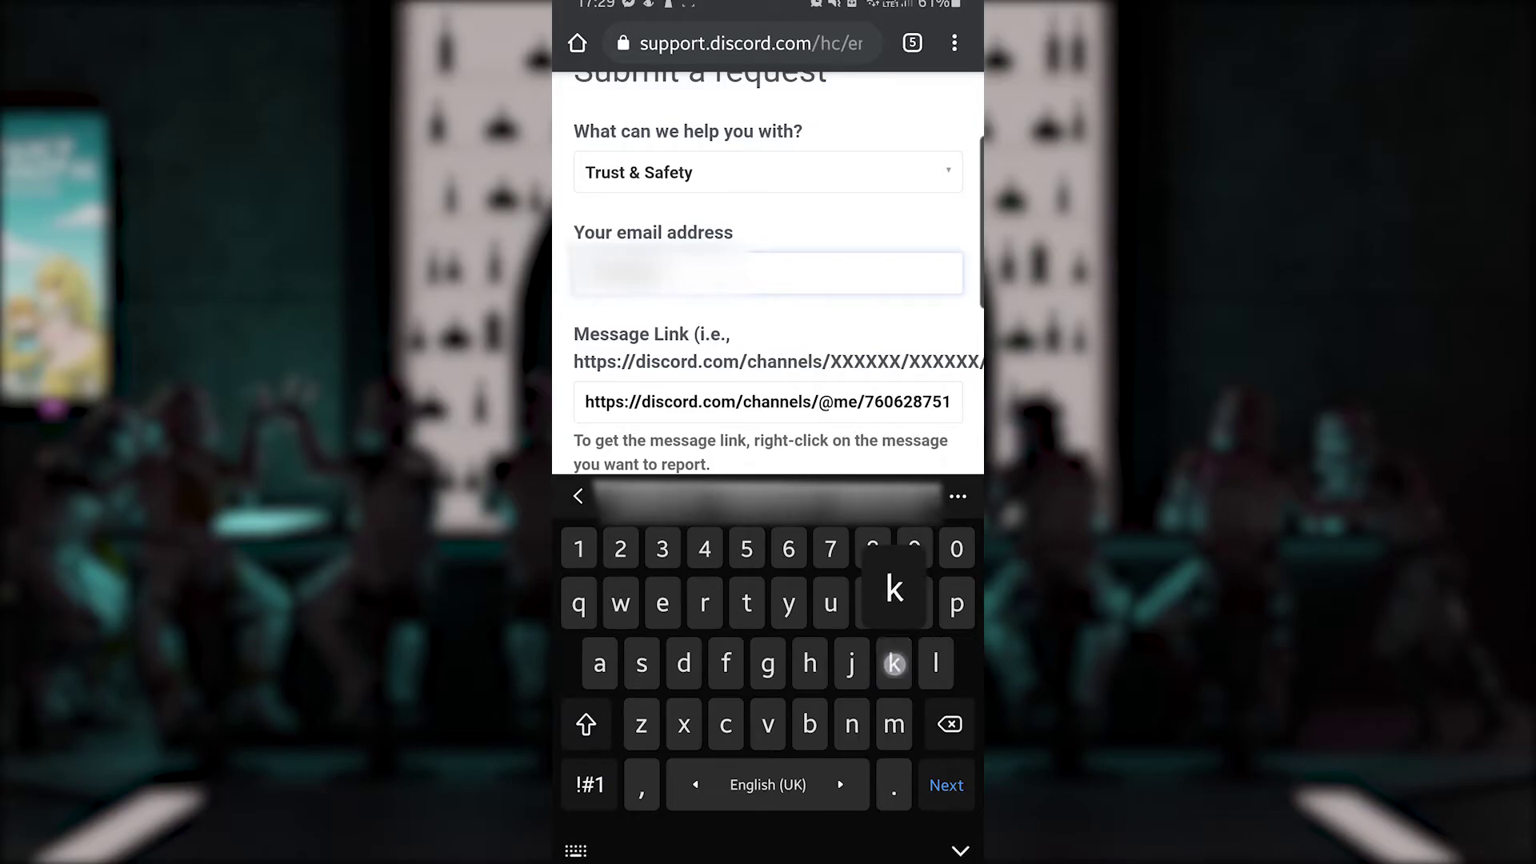
text(l)
scroll(898, 592, down, 10)
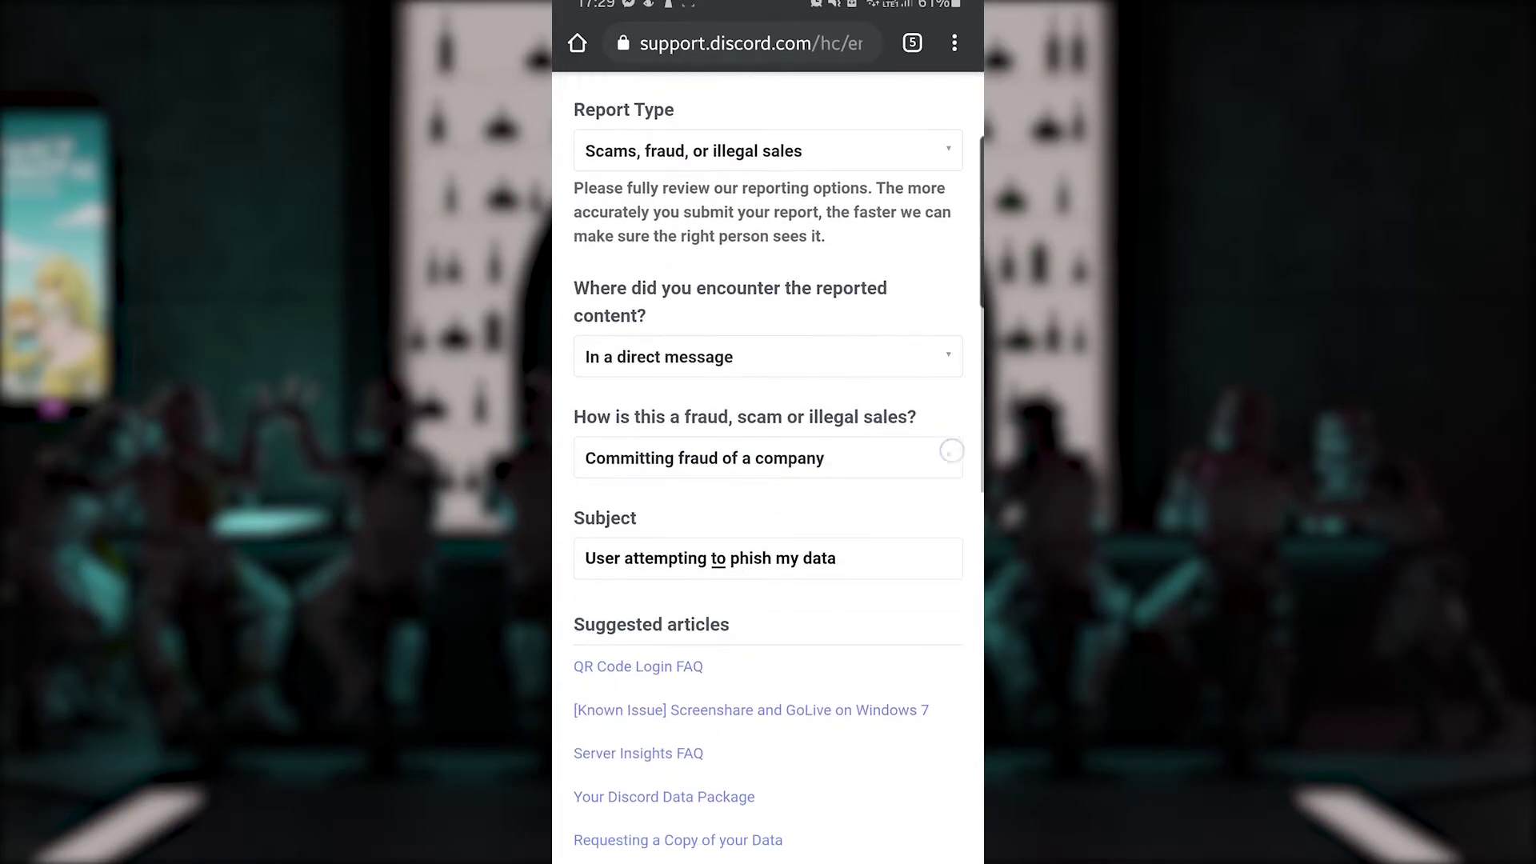
scroll(898, 593, down, 10)
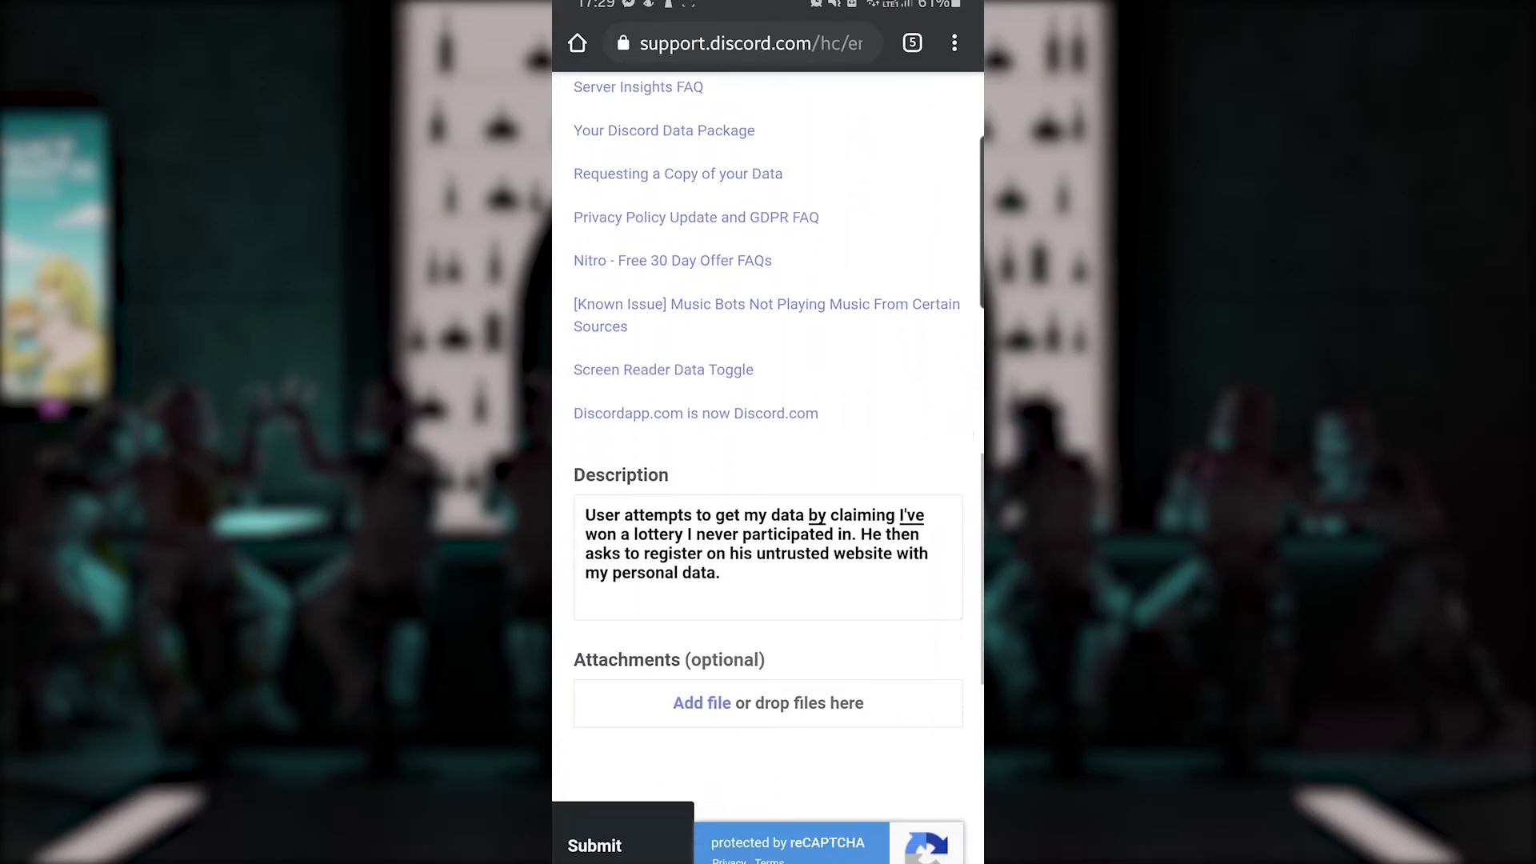
scroll(925, 498, down, 3)
click(611, 535)
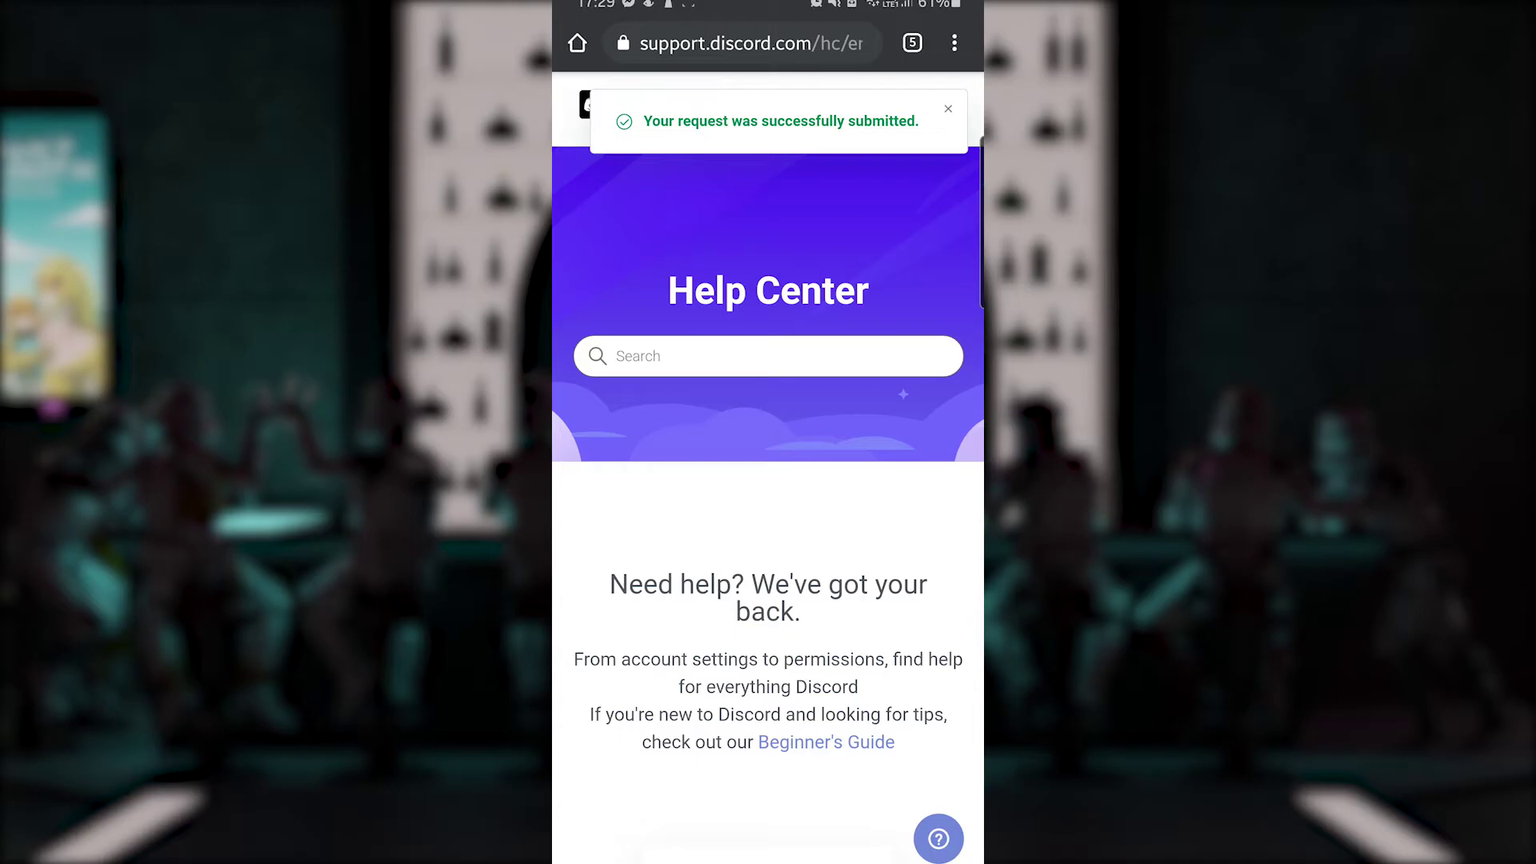
Scroll down the Help Center home page below the request-submitted confirmation.
scroll(768, 480, down, 3)
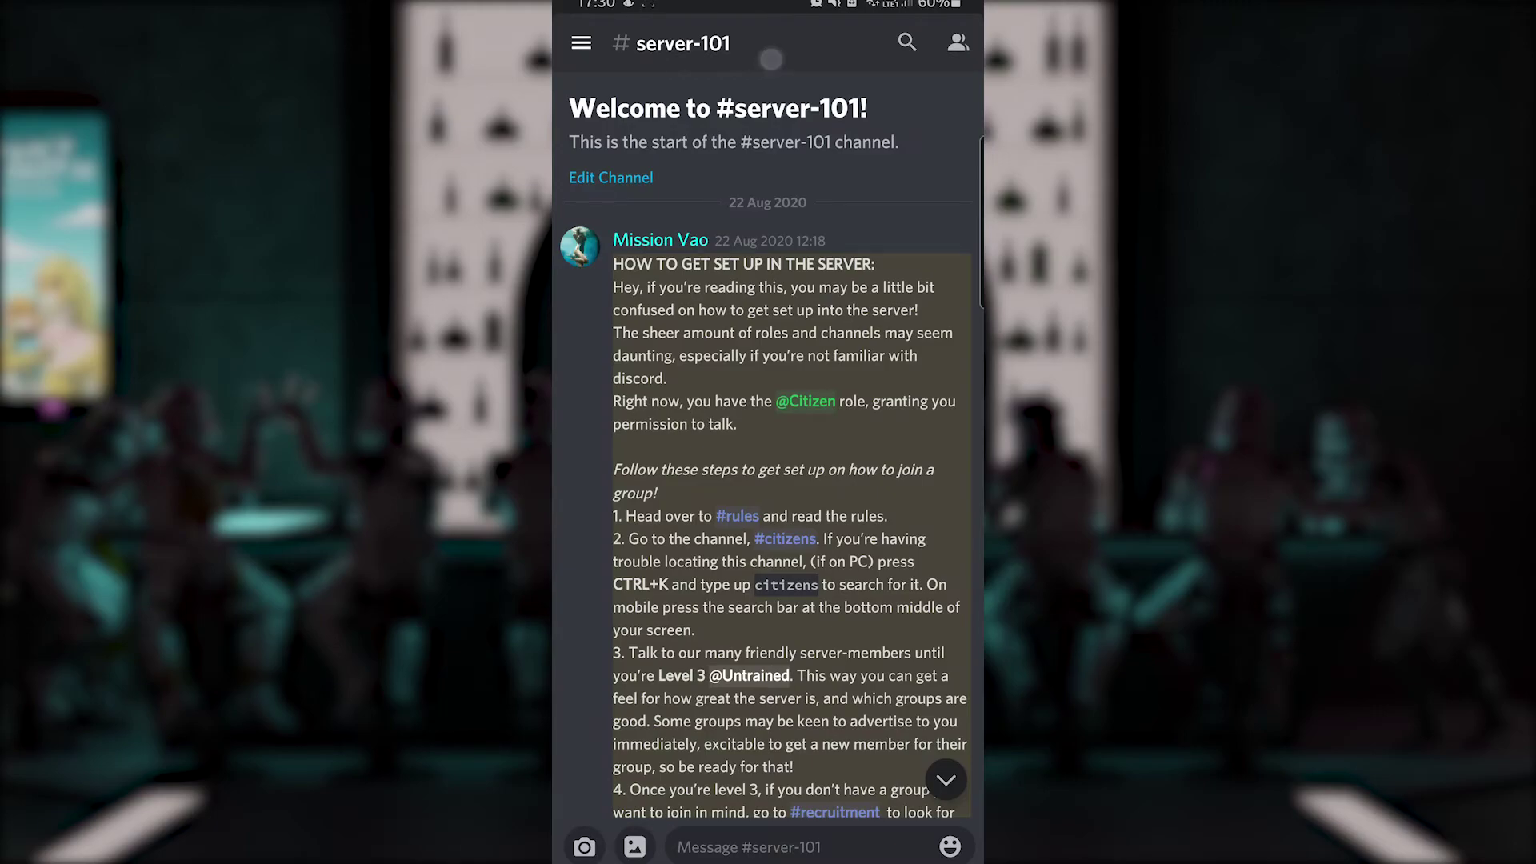
drag(877, 356, 898, 251)
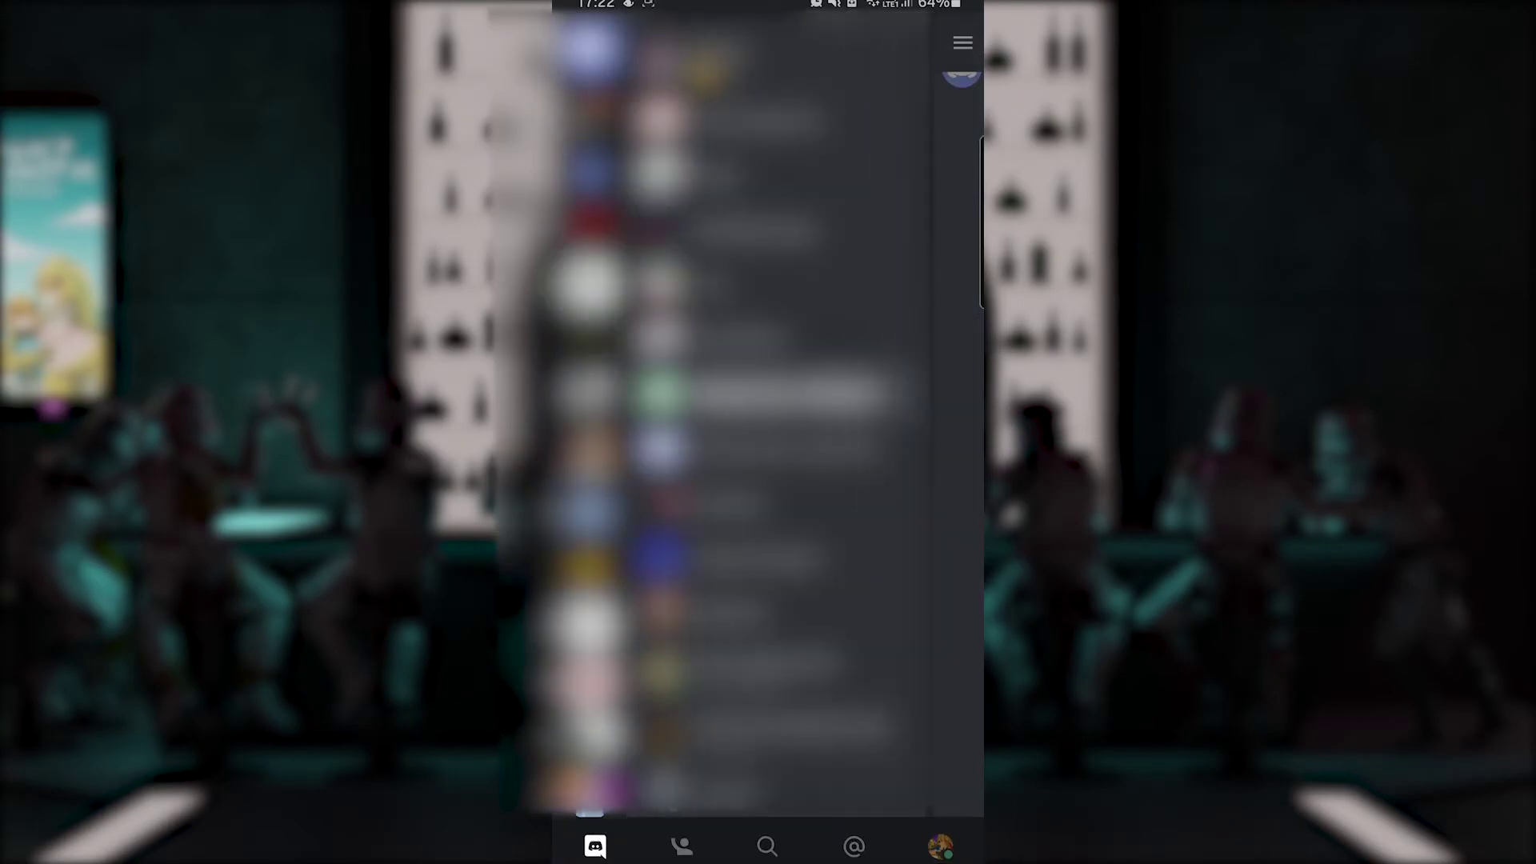
Turn on Developer Mode in the Behavior settings, then bring up the setup message's actions.
click(940, 846)
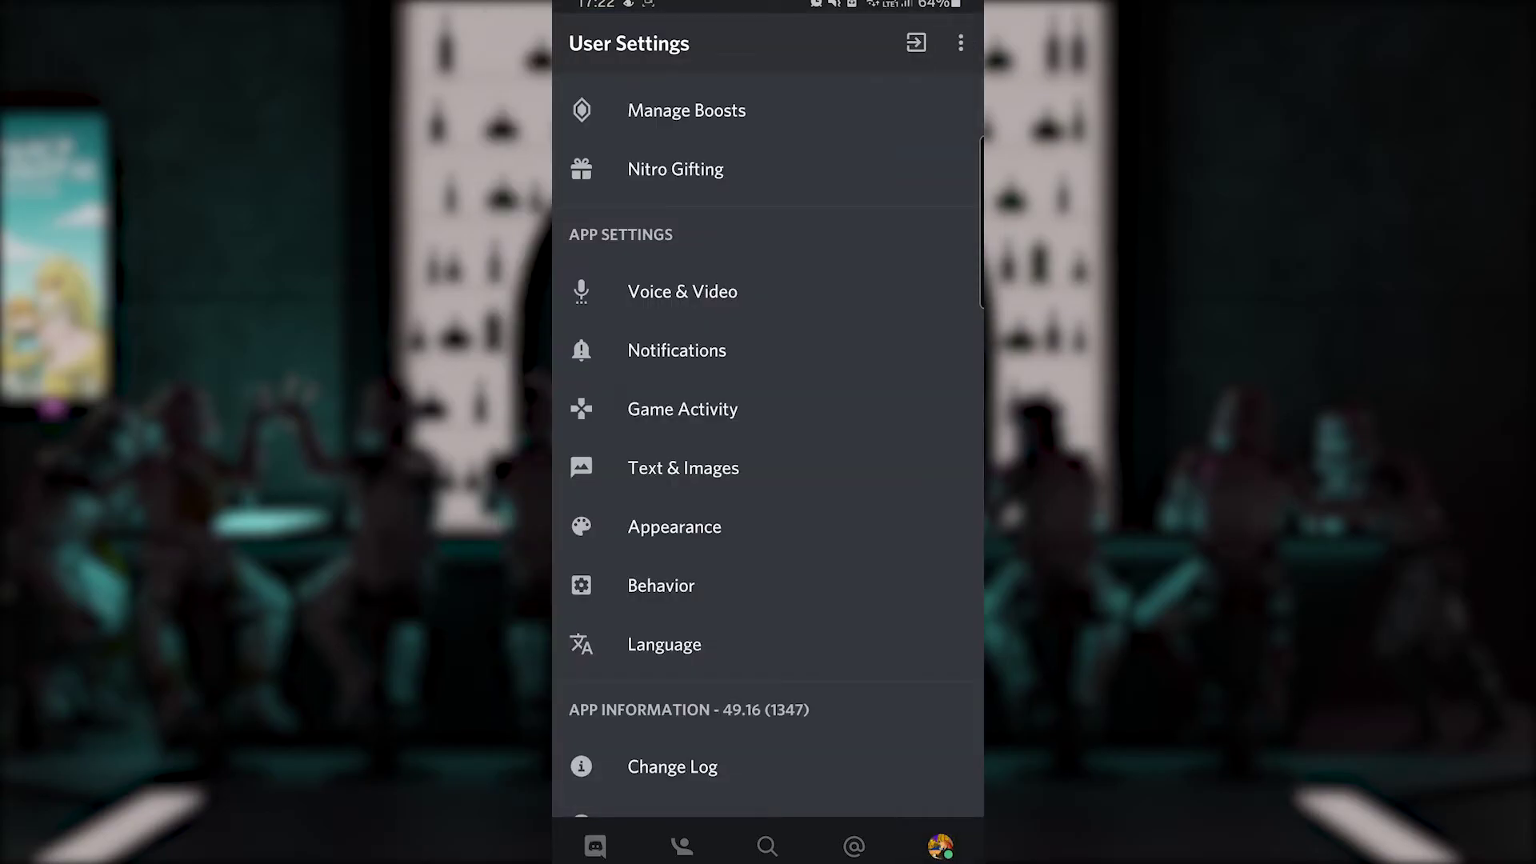
click(877, 584)
click(940, 366)
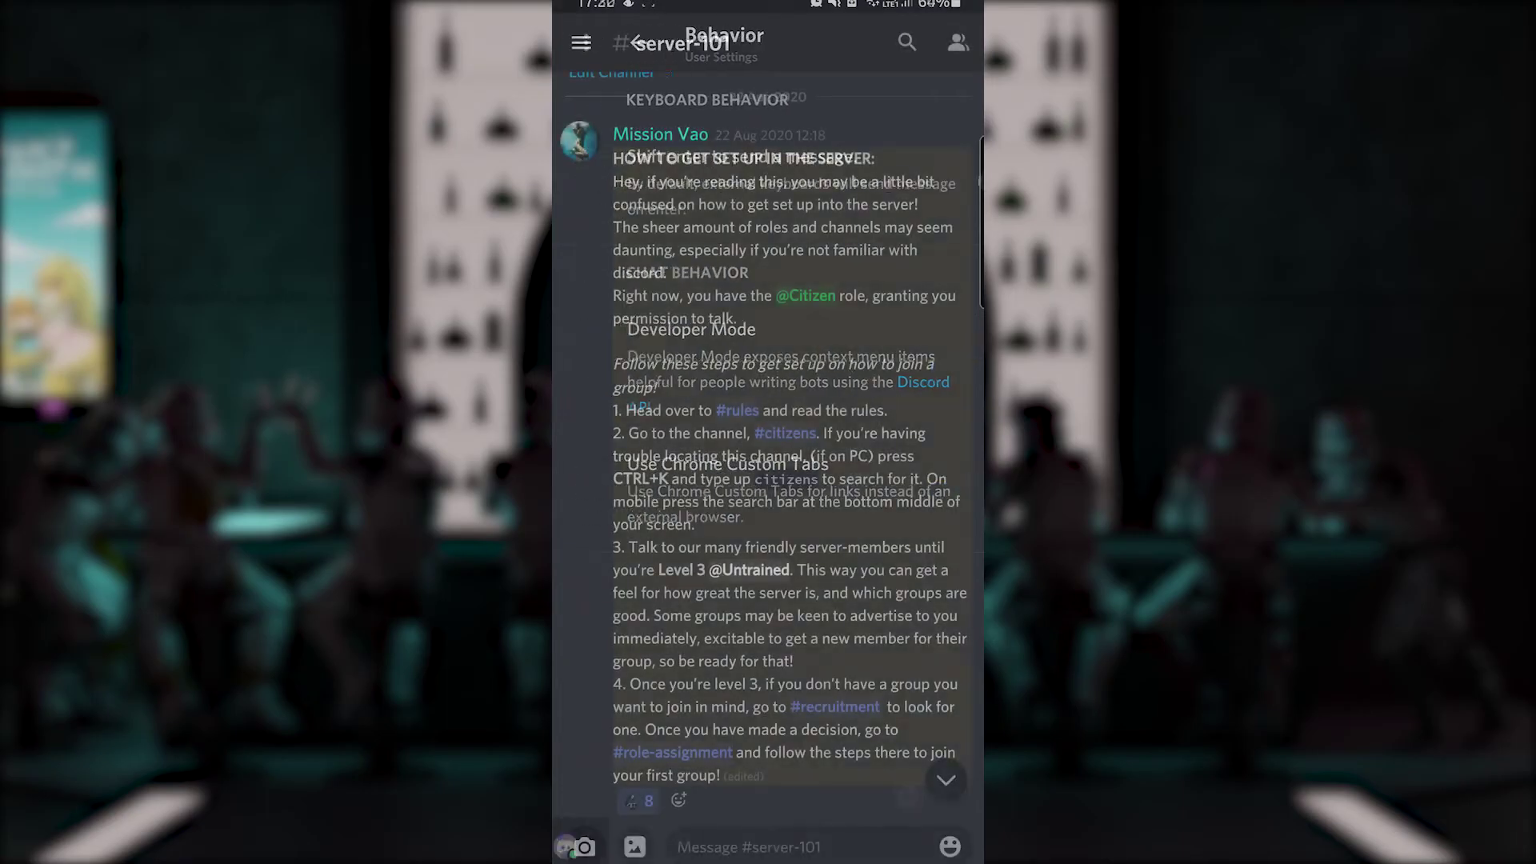
click(886, 224)
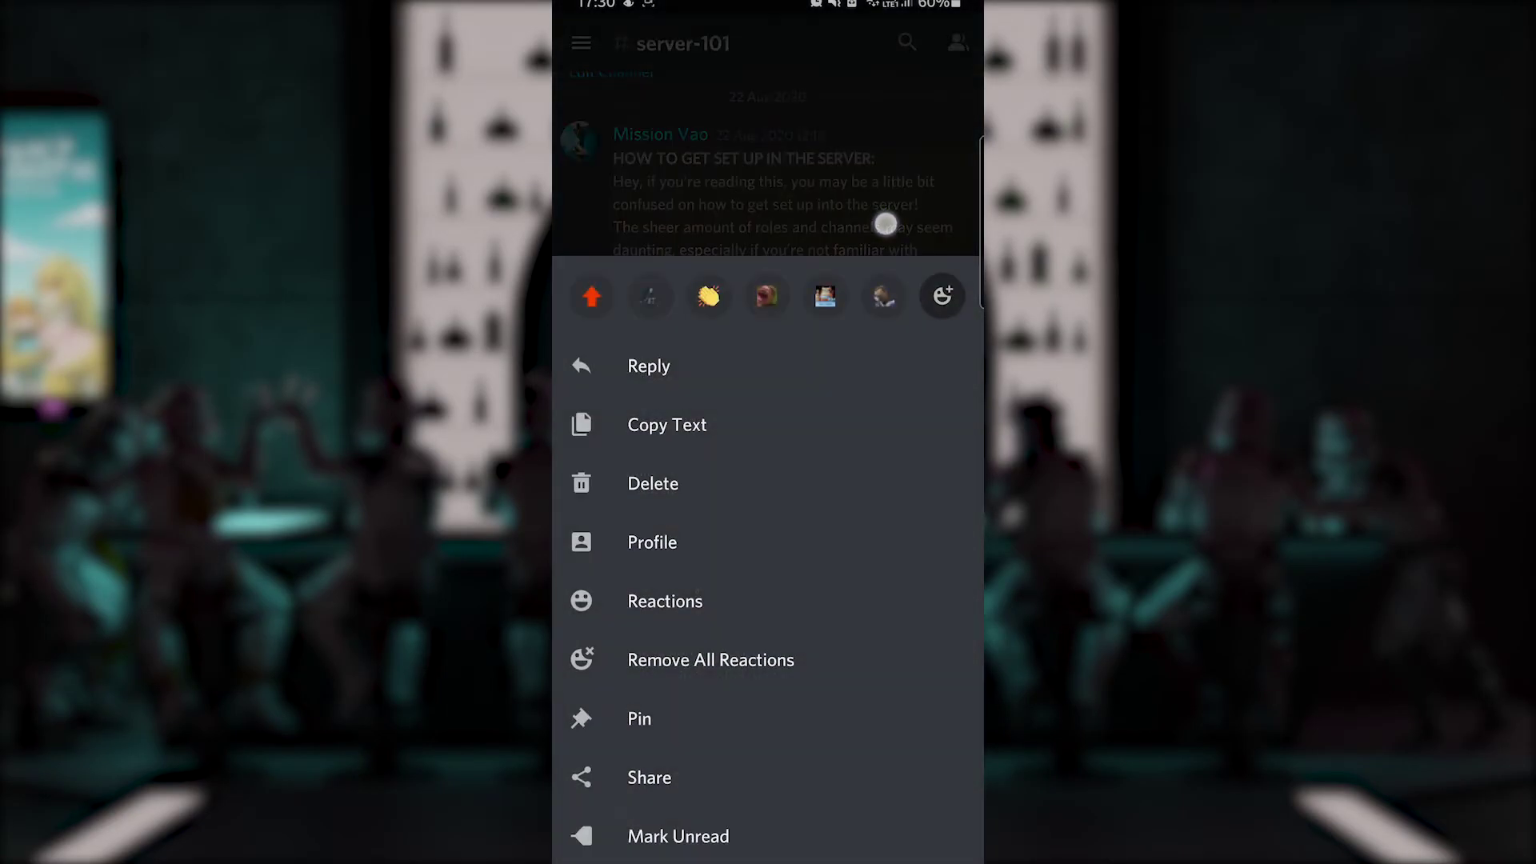
Copy the setup message's ID and paste it into the message box to check it.
drag(888, 535, 891, 425)
click(666, 360)
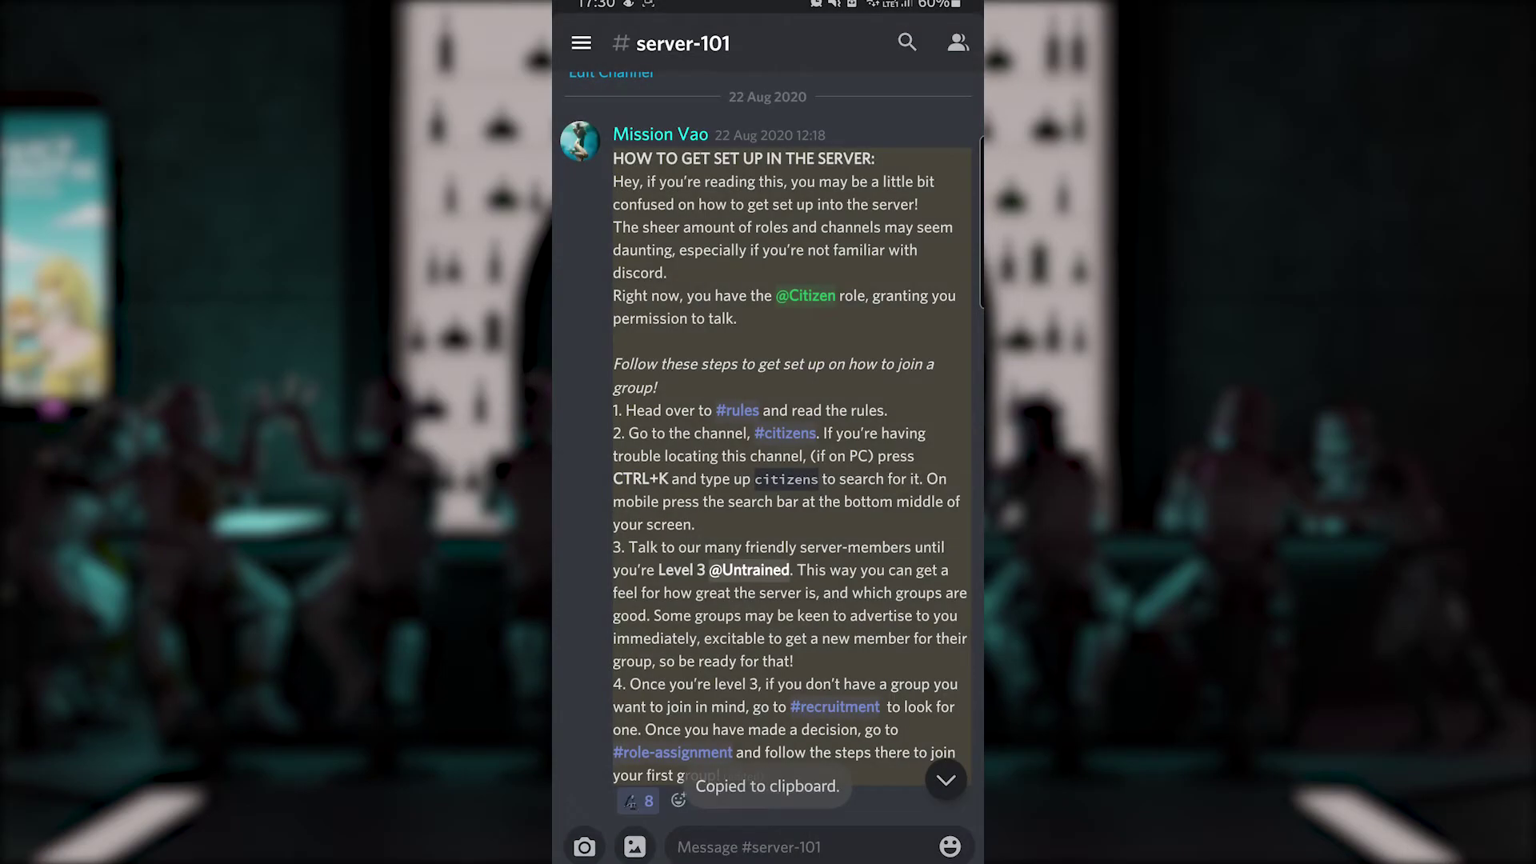
click(816, 840)
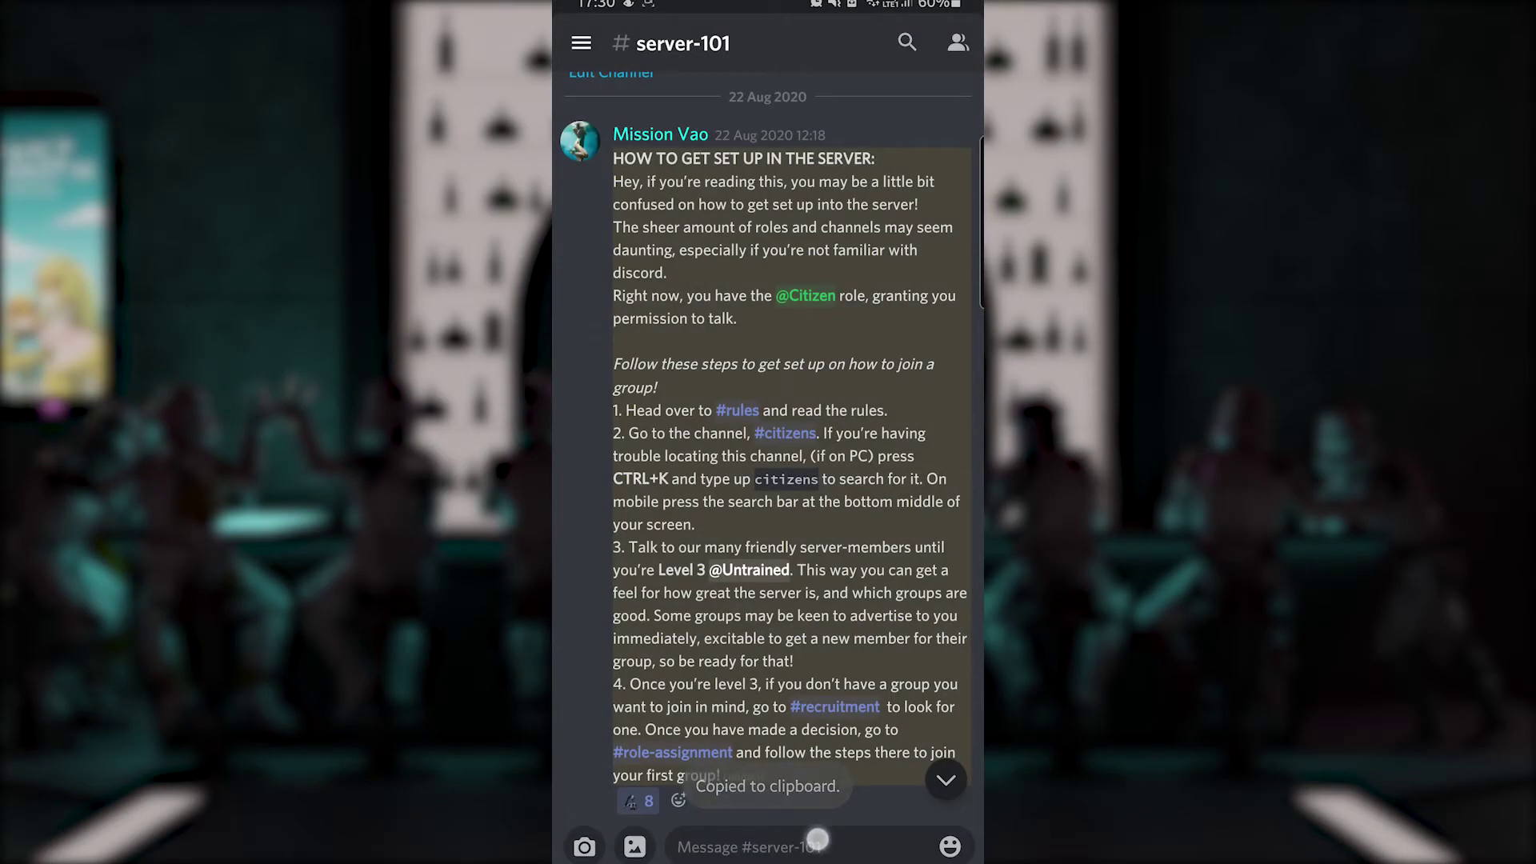
click(621, 802)
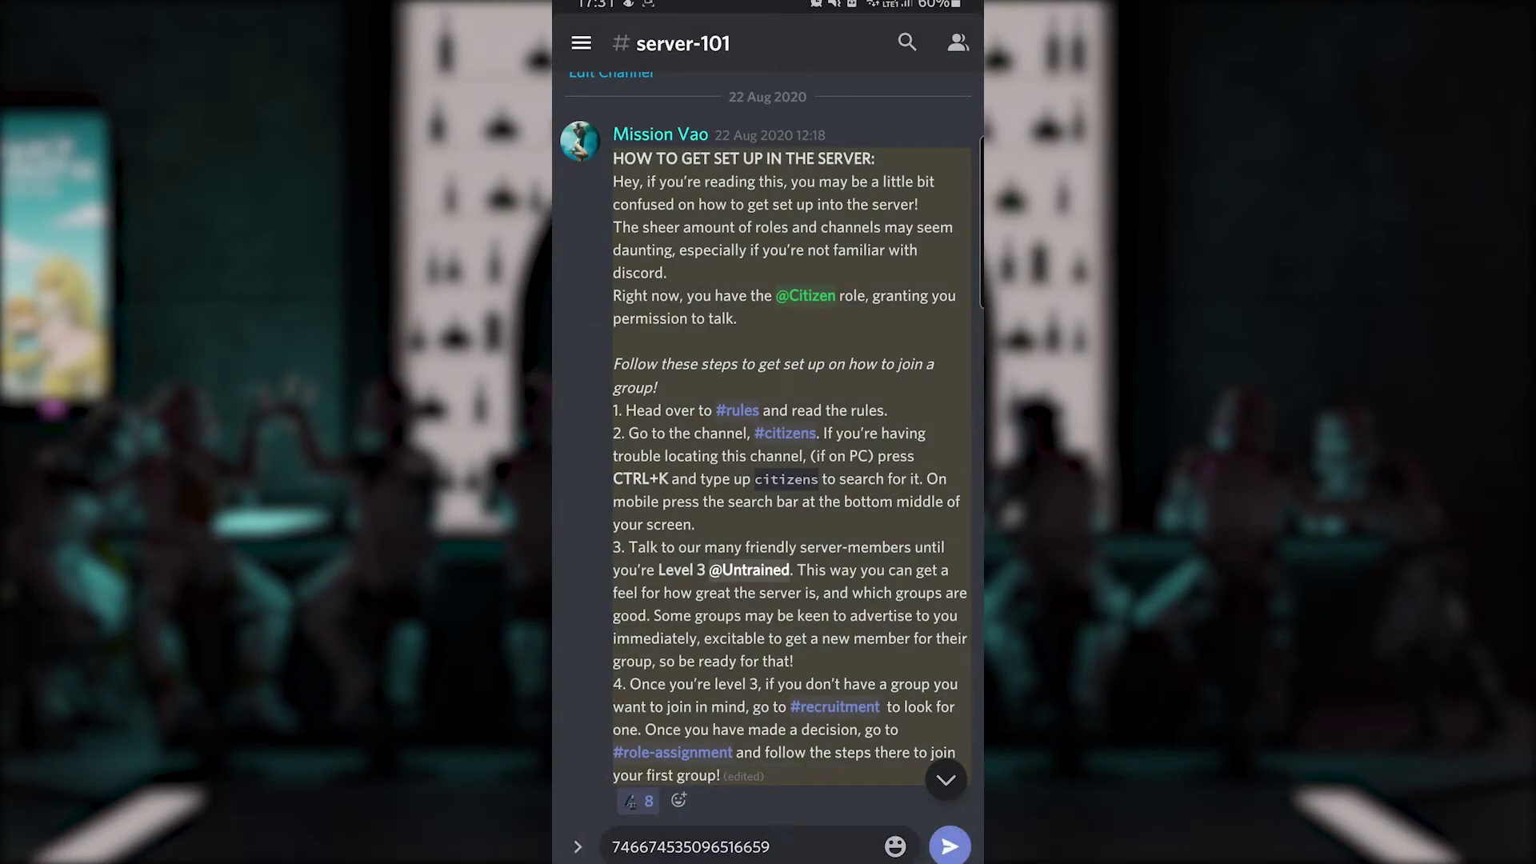
Erase the pasted ID, hide the keyboard, and reopen the setup message's actions.
click(815, 848)
key(BackSpace)
key(BackSpace)
key(BackSpace)
key(BackSpace)
key(BackSpace)
key(BackSpace)
key(BackSpace)
key(BackSpace)
key(BackSpace)
key(BackSpace)
key(BackSpace)
key(BackSpace)
key(BackSpace)
key(BackSpace)
key(BackSpace)
key(BackSpace)
key(BackSpace)
key(BackSpace)
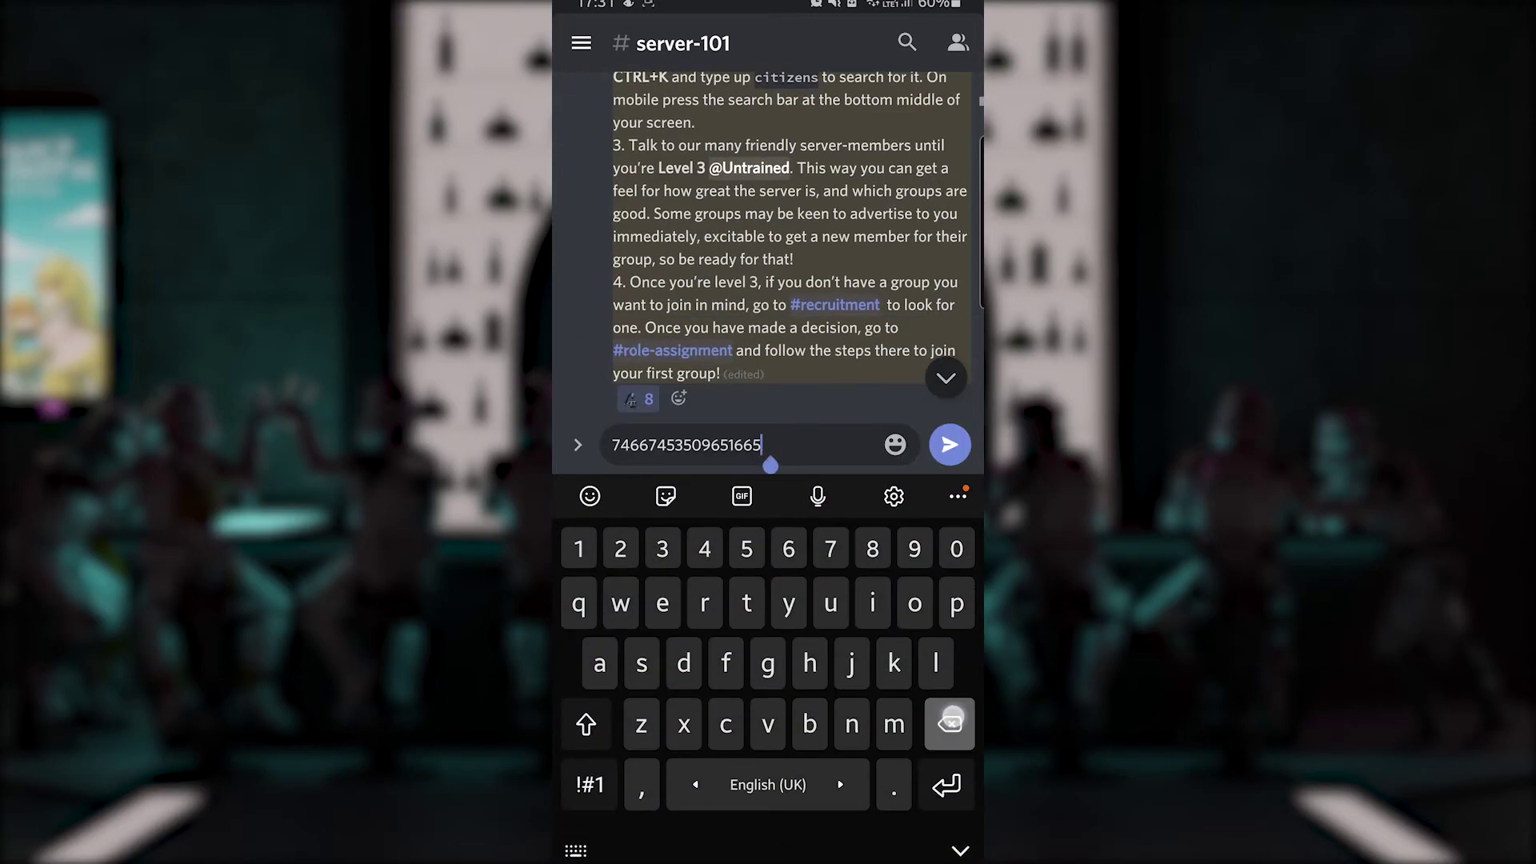
click(944, 775)
drag(882, 336, 901, 480)
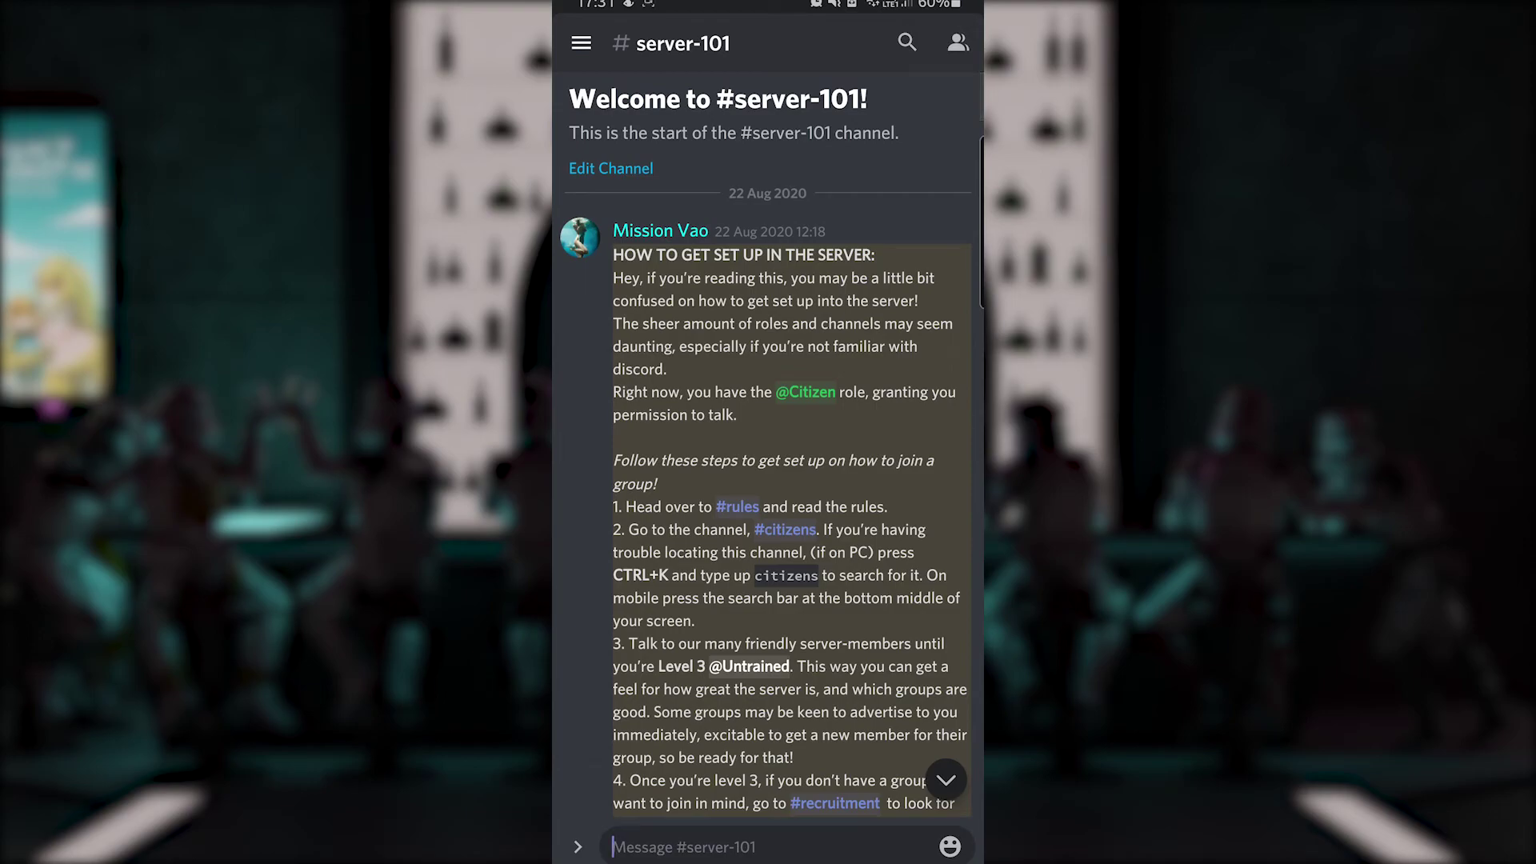
drag(867, 303, 867, 303)
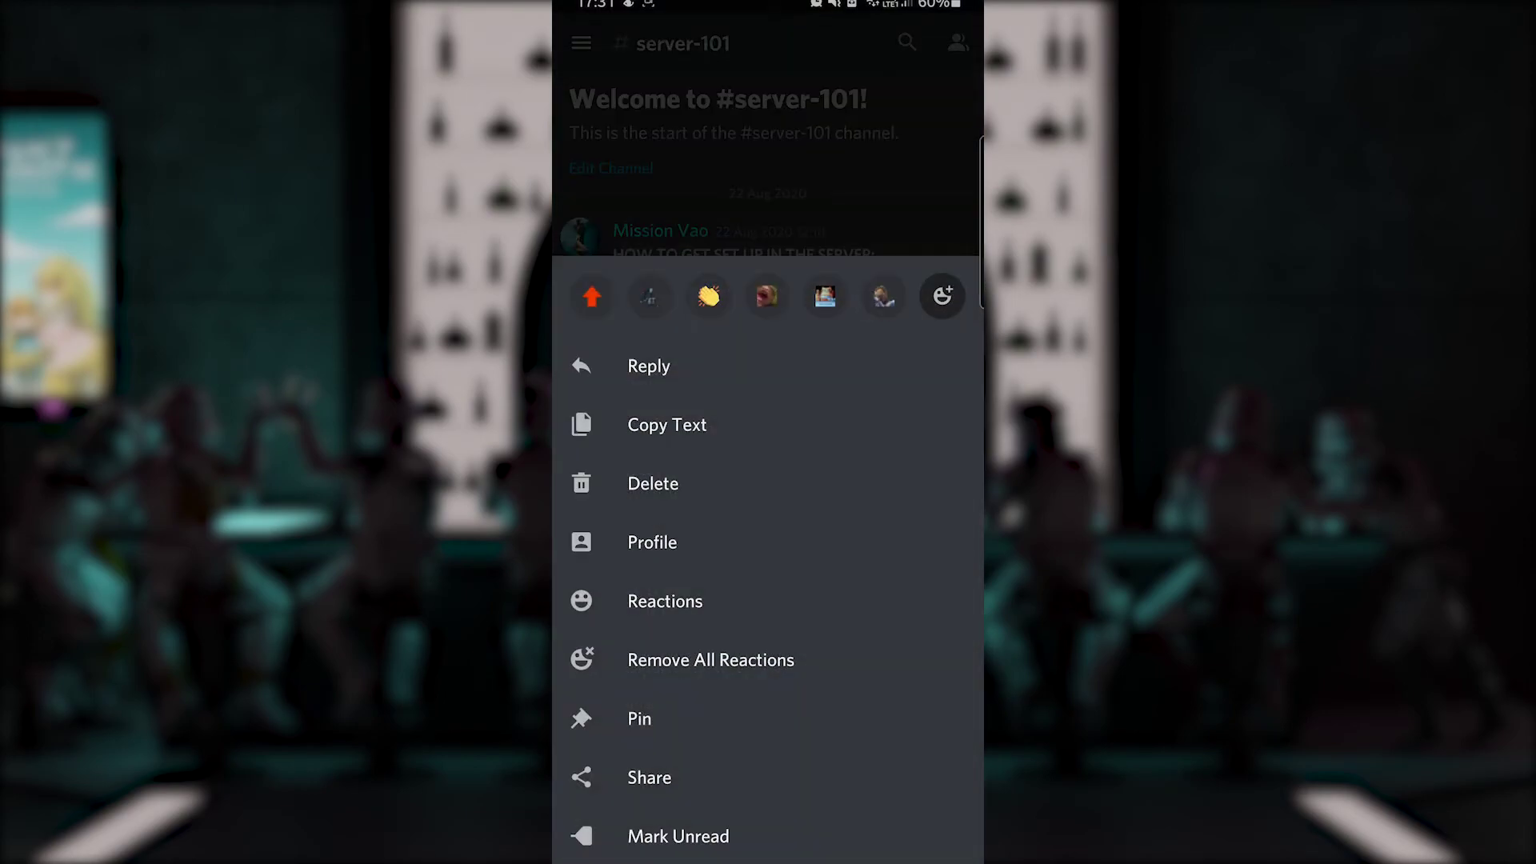
Copy the setup message's link from its Share options and paste it into the message box.
click(741, 777)
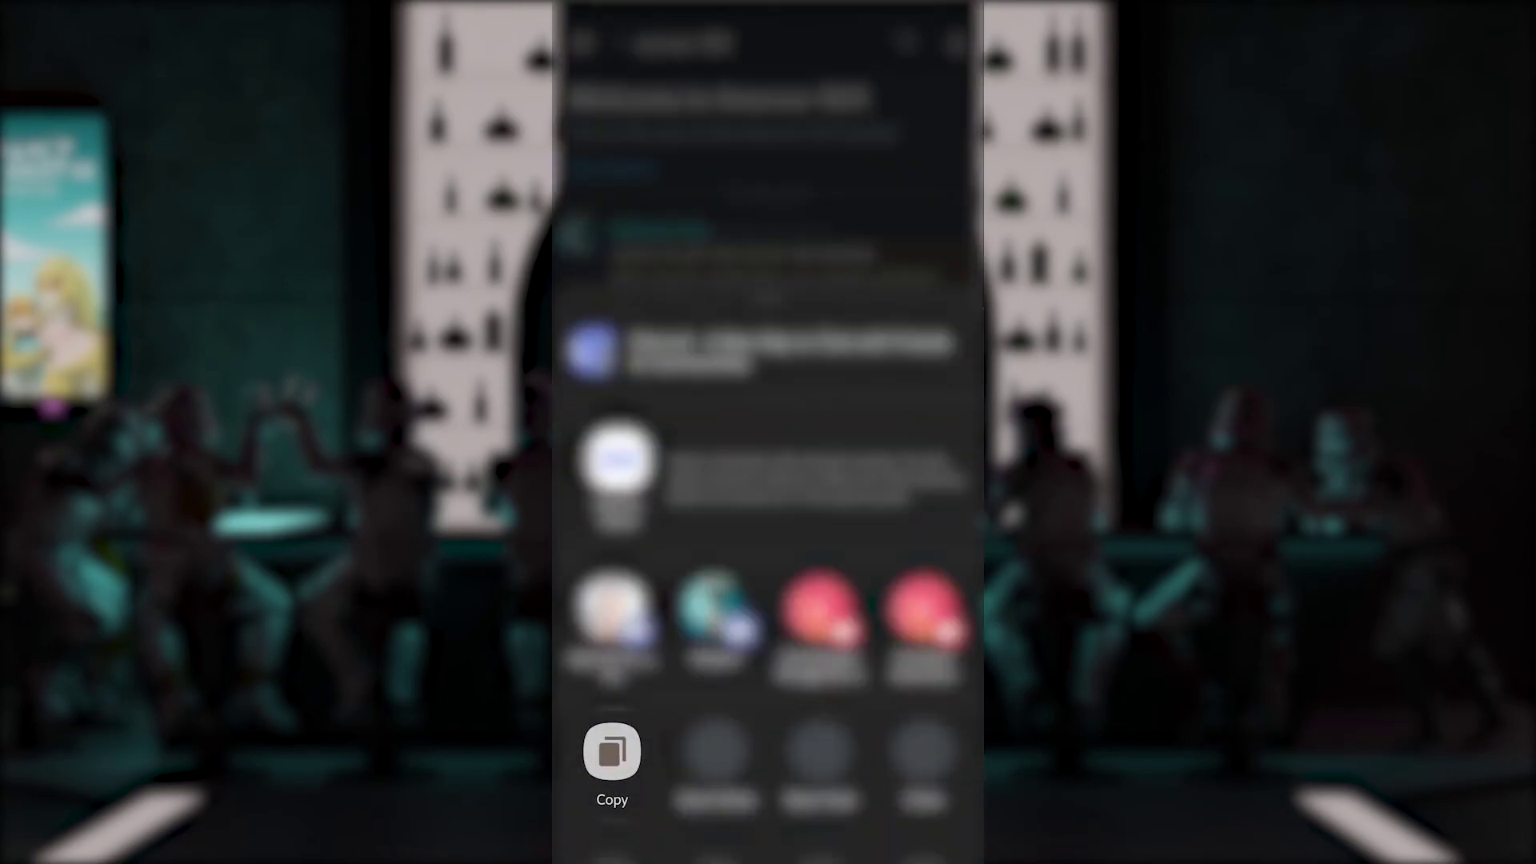
click(612, 752)
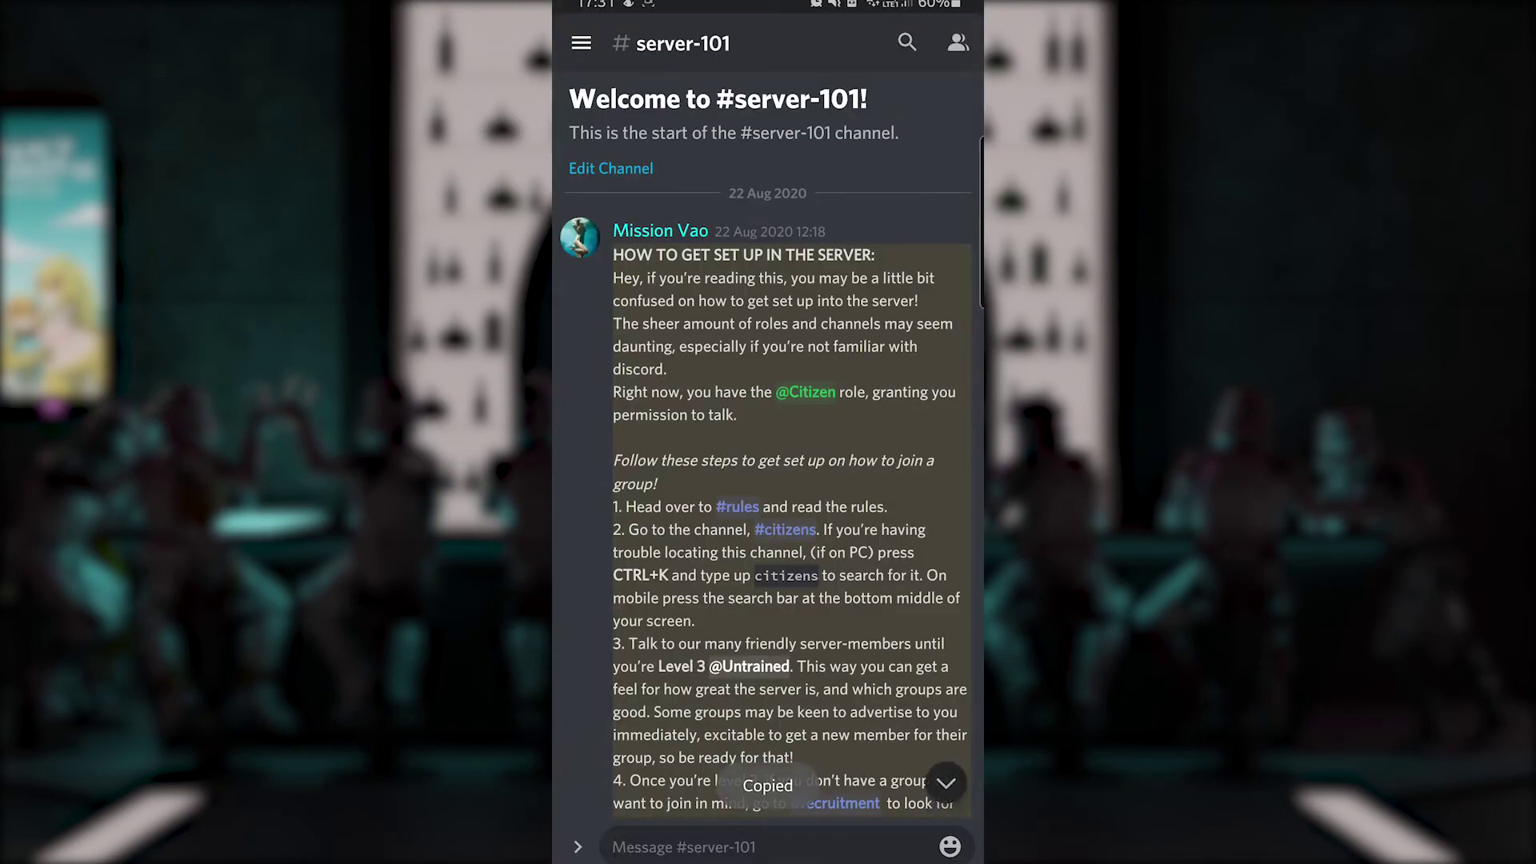
drag(763, 837, 763, 836)
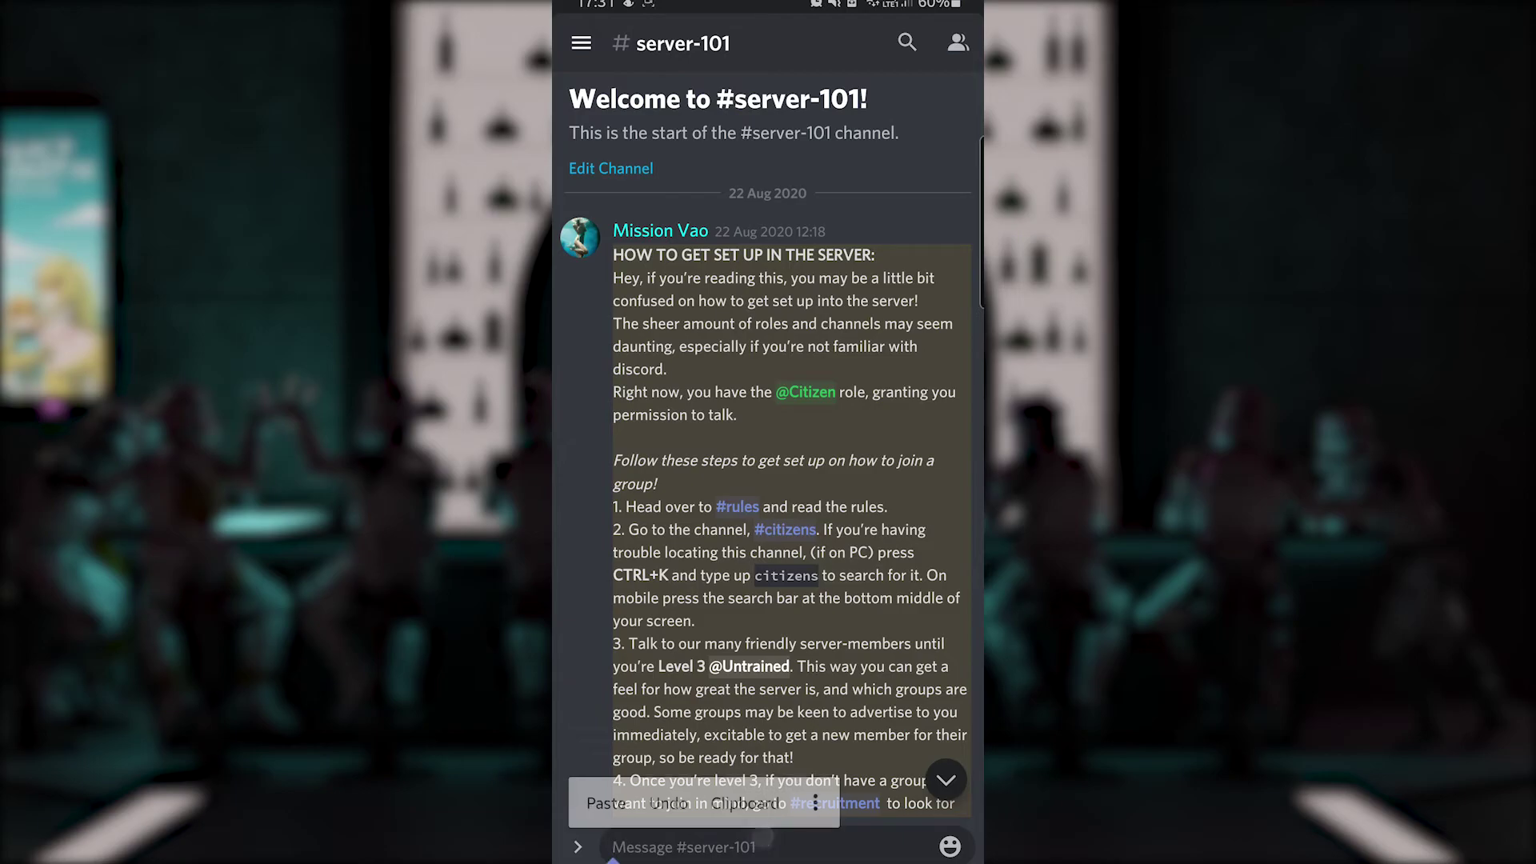
click(601, 803)
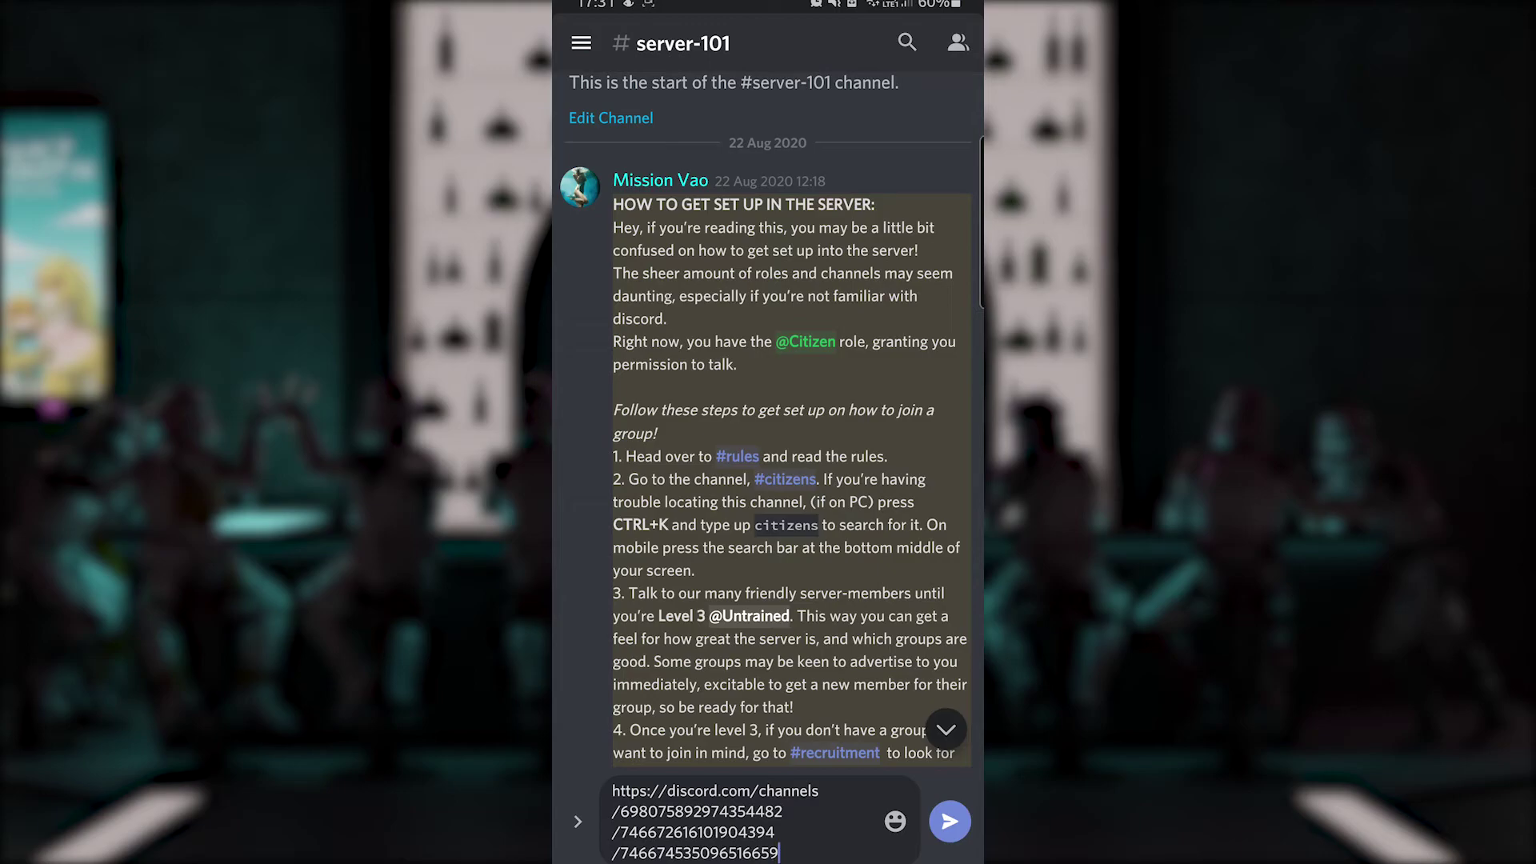
Delete the pasted link's trailing digits and hide the keyboard to view the full message.
click(811, 801)
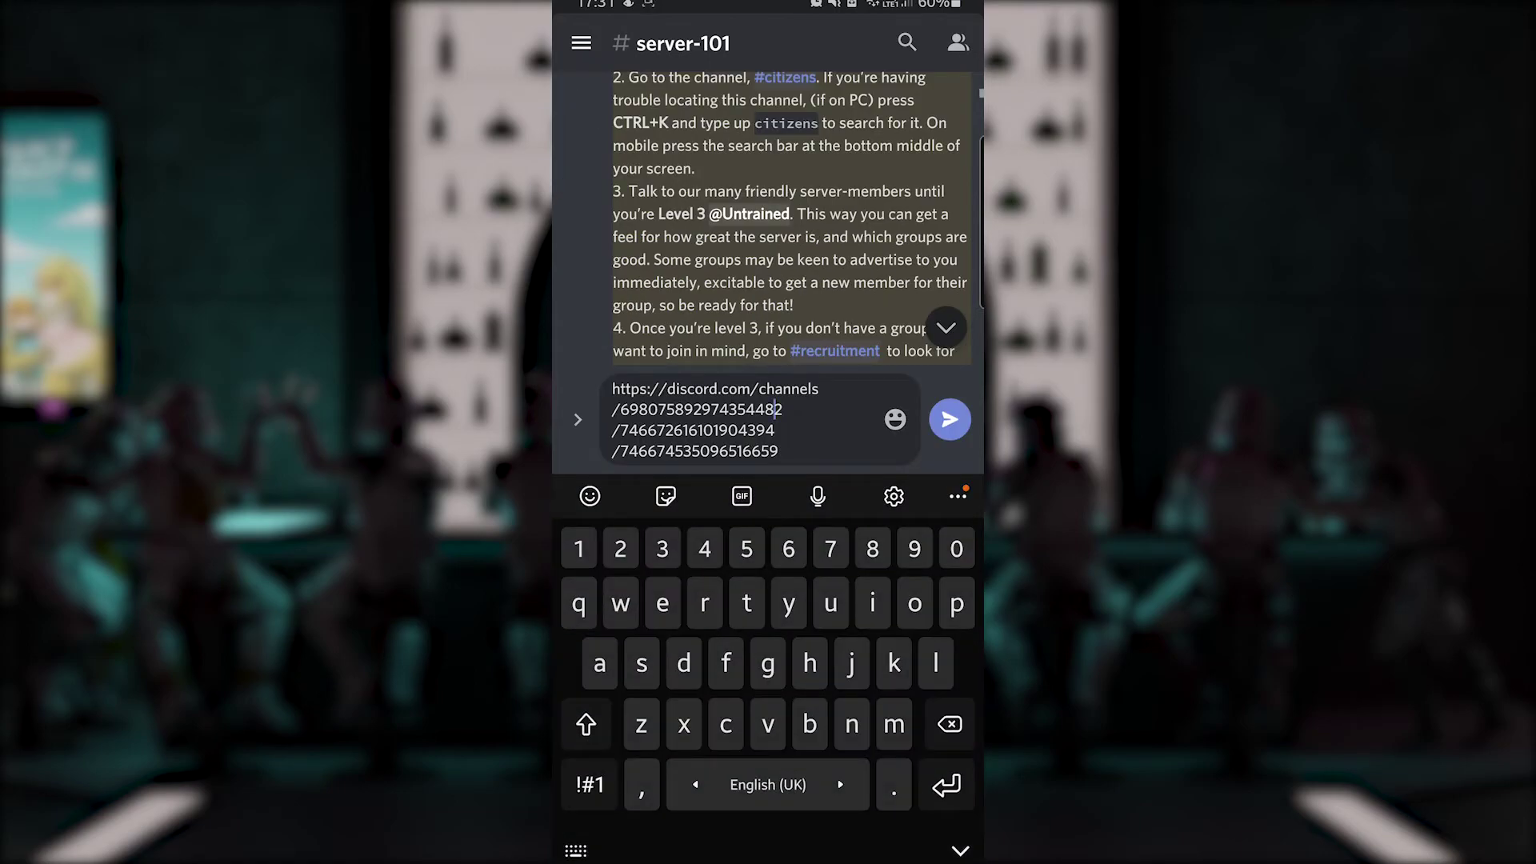
click(756, 430)
click(726, 448)
click(805, 449)
key(BackSpace)
key(BackSpace)
key(BackSpace)
key(BackSpace)
key(BackSpace)
key(BackSpace)
key(BackSpace)
key(BackSpace)
key(BackSpace)
key(BackSpace)
key(BackSpace)
key(BackSpace)
key(BackSpace)
key(BackSpace)
key(BackSpace)
key(BackSpace)
key(BackSpace)
key(BackSpace)
key(BackSpace)
key(BackSpace)
key(BackSpace)
key(BackSpace)
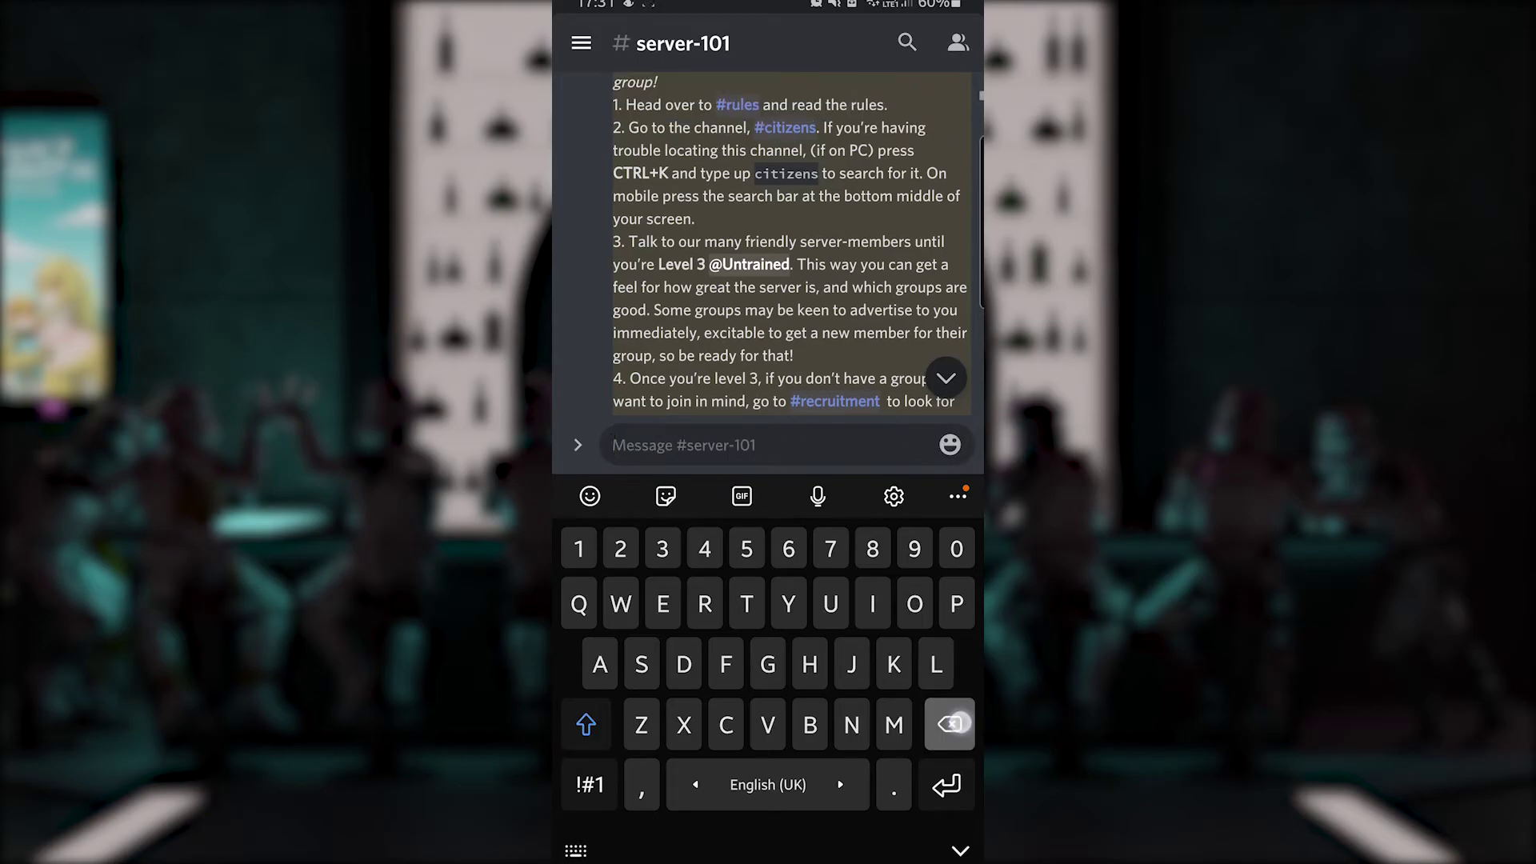
key(Escape)
drag(877, 613, 896, 513)
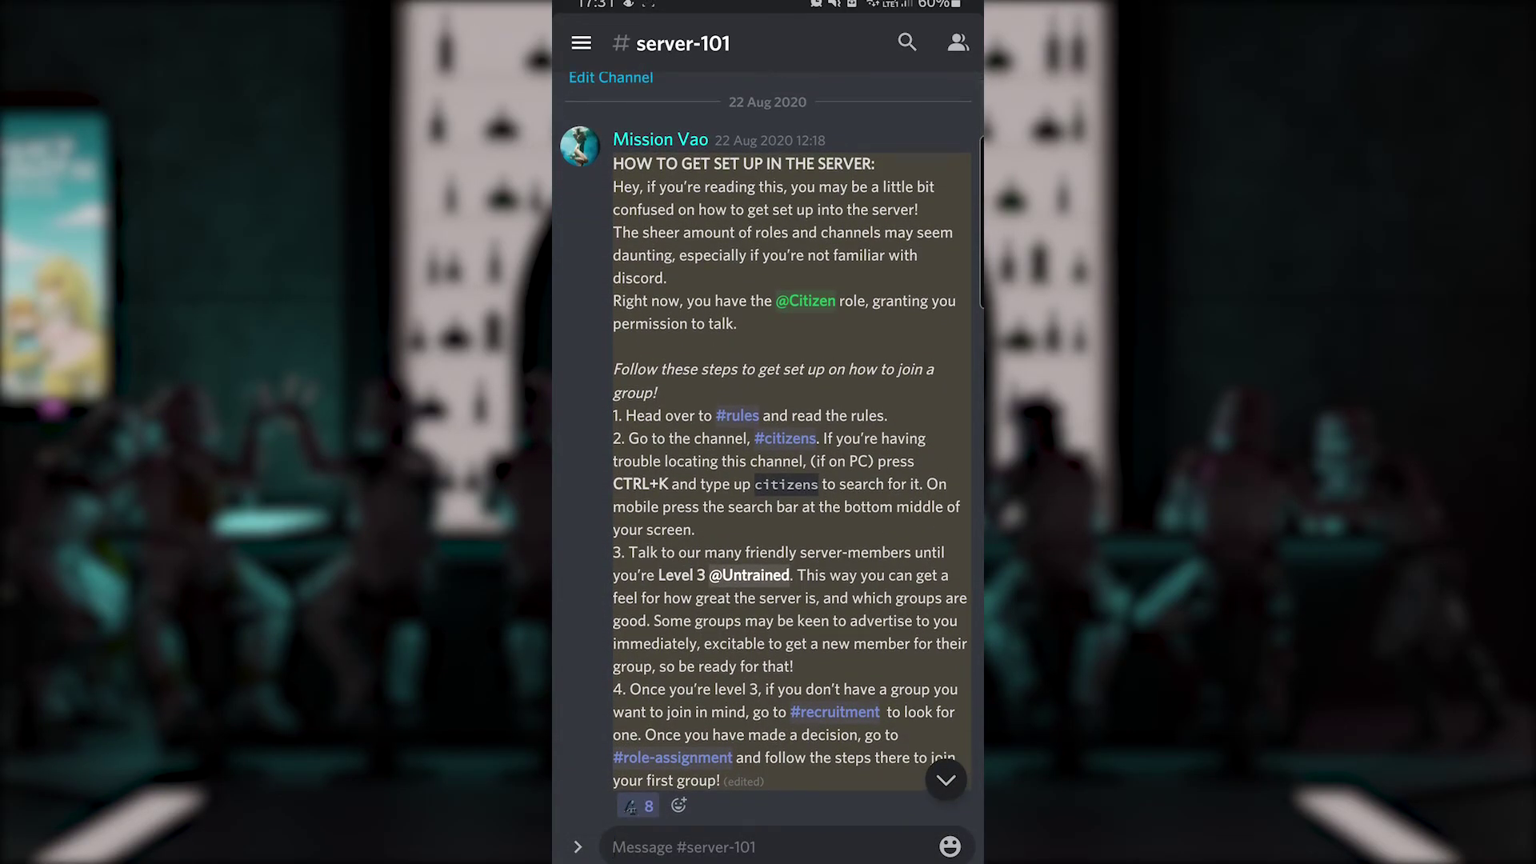
Copy the #server-101 channel ID and The Galactic Republic server ID, then reopen #server-101.
click(816, 539)
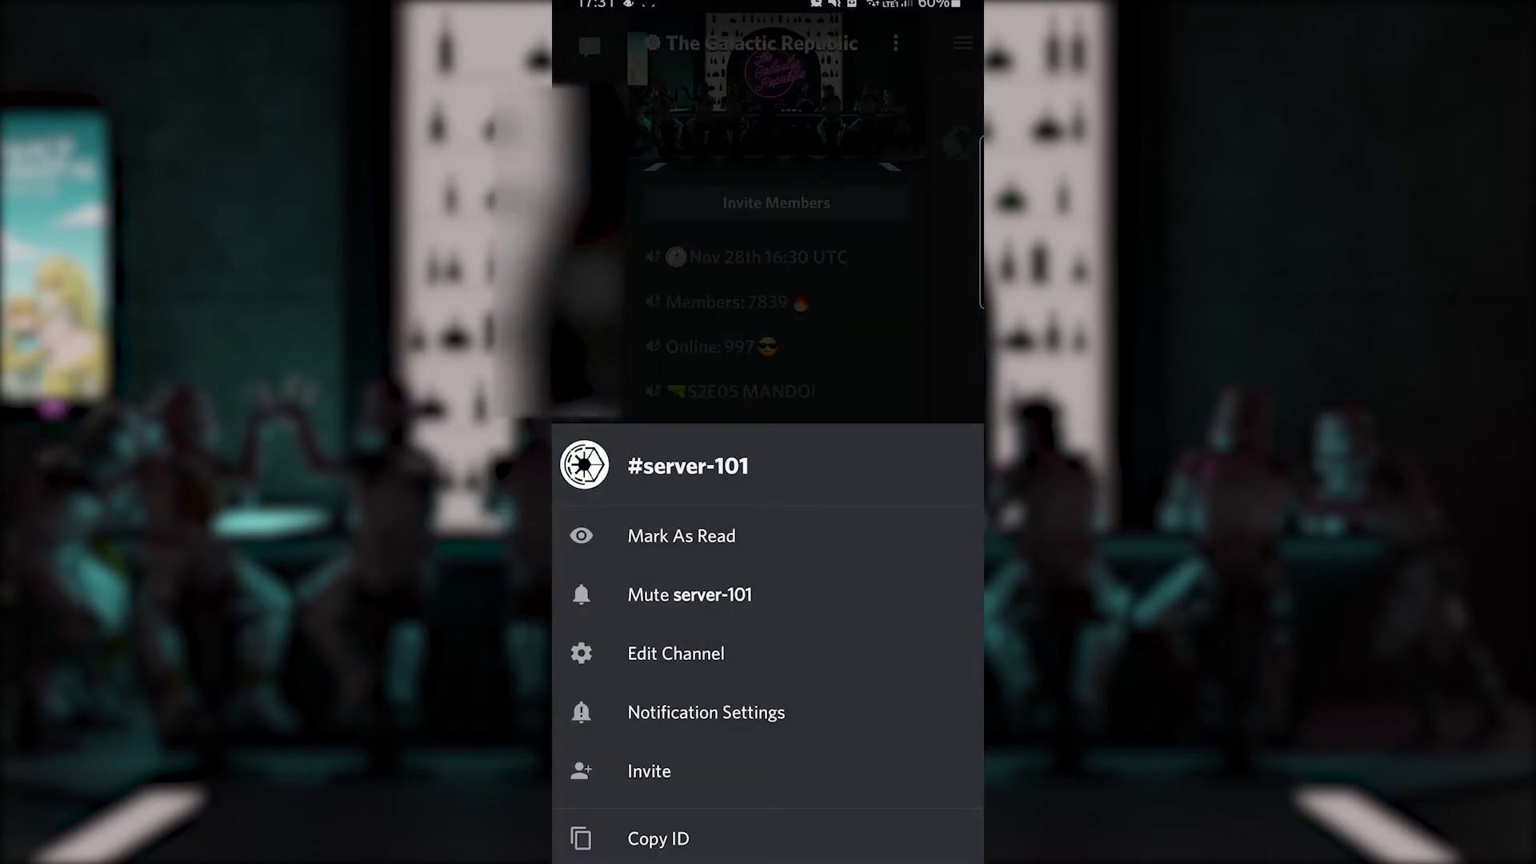
click(726, 840)
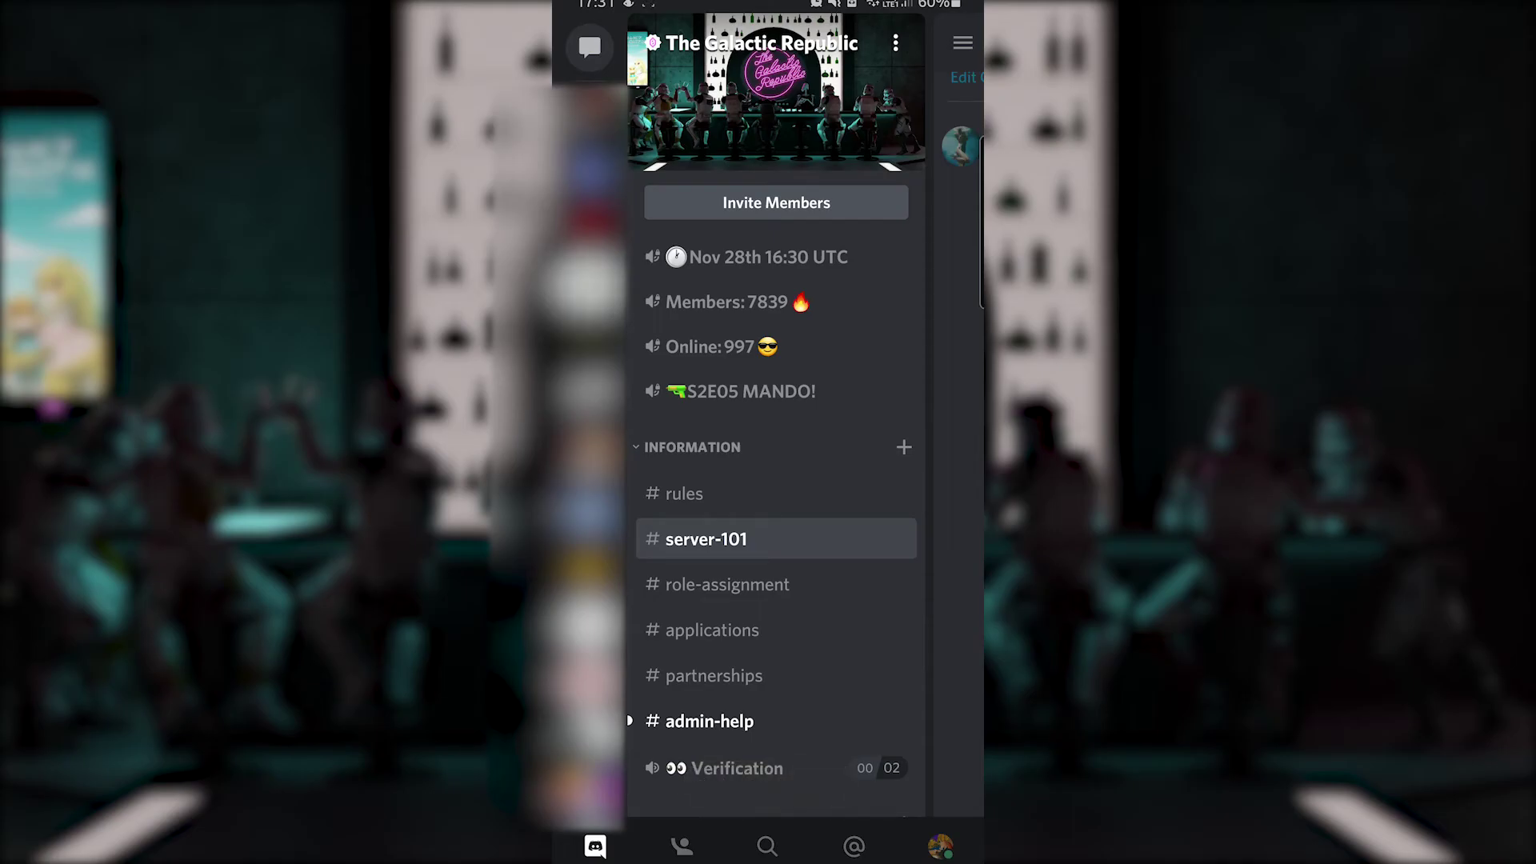
click(588, 286)
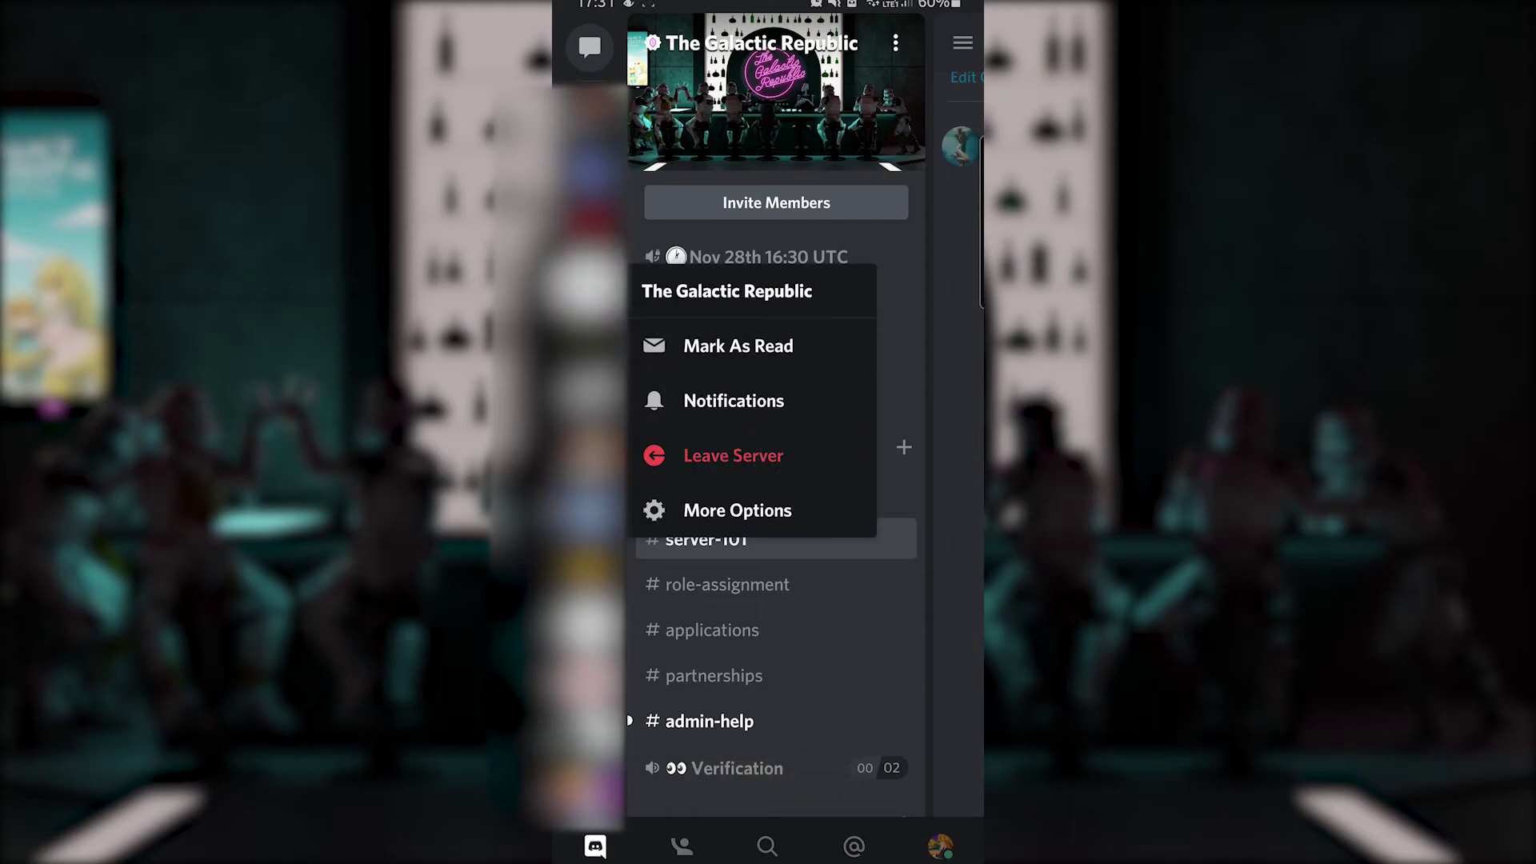
click(737, 510)
drag(852, 640, 887, 313)
drag(840, 582, 874, 315)
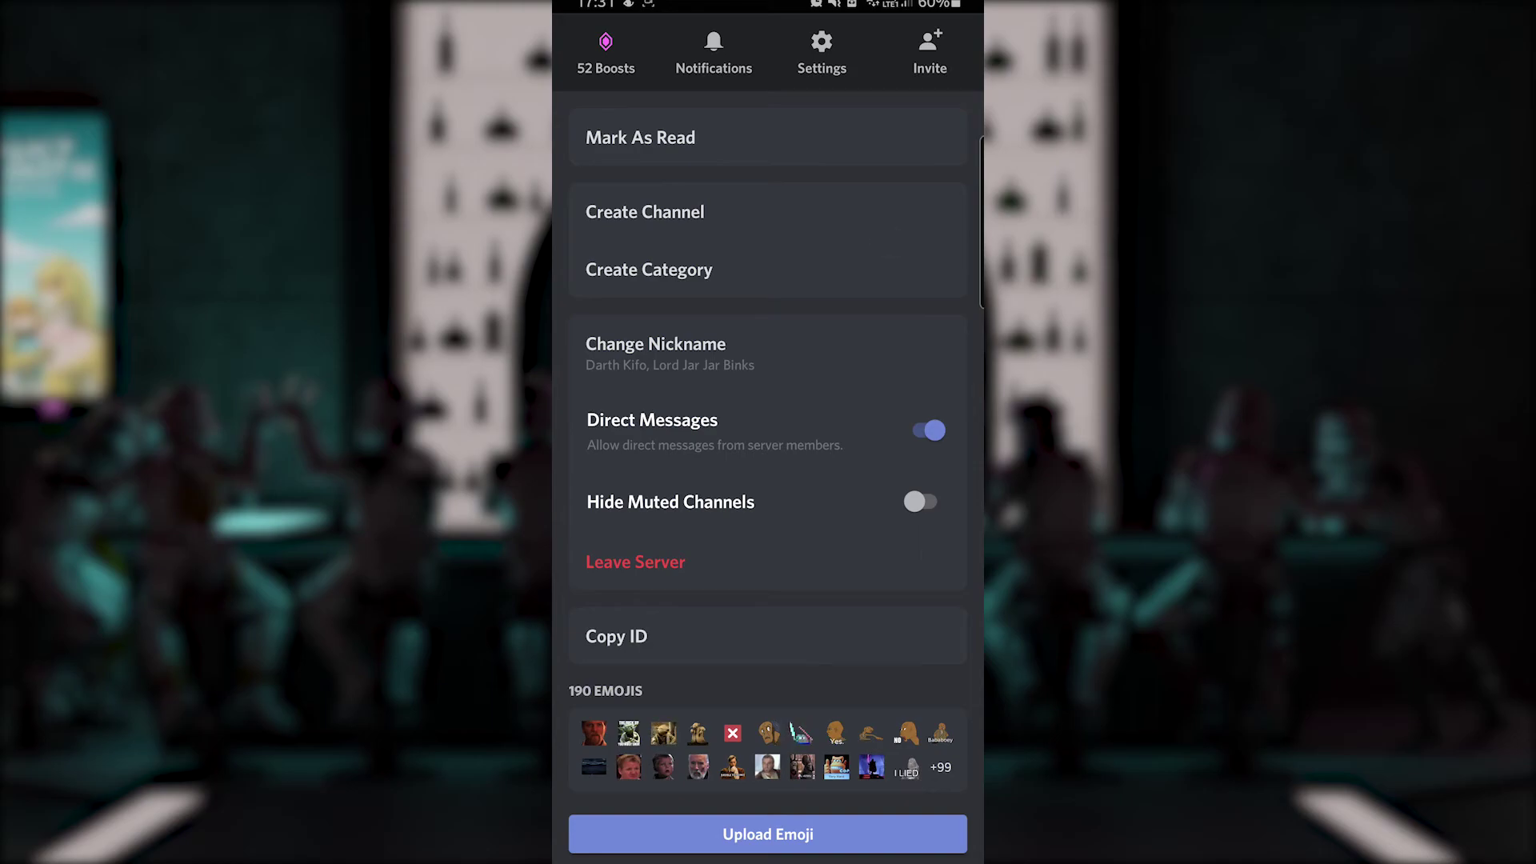
click(802, 635)
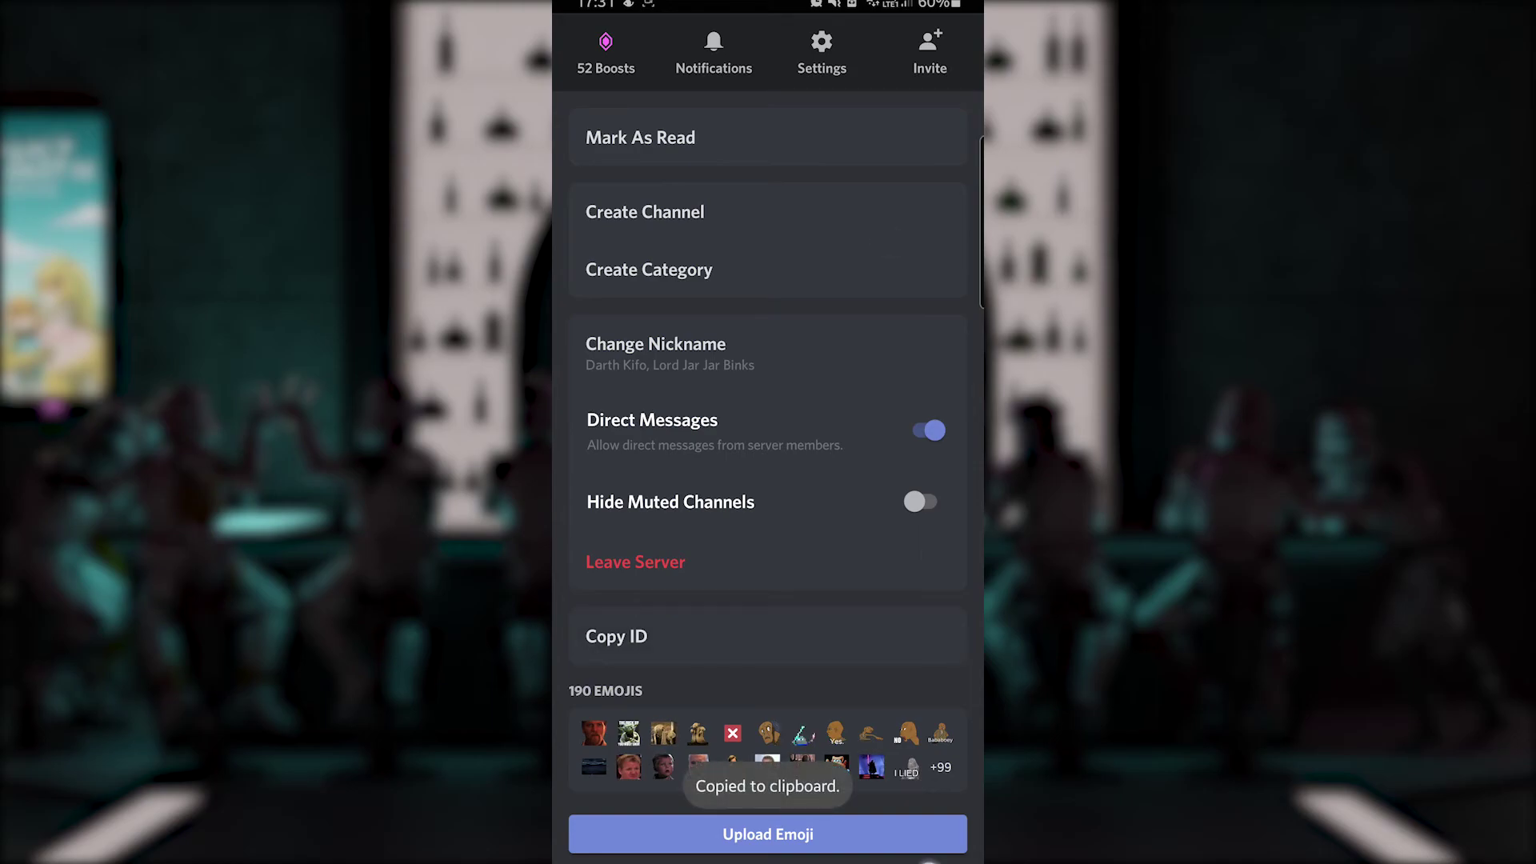
click(705, 539)
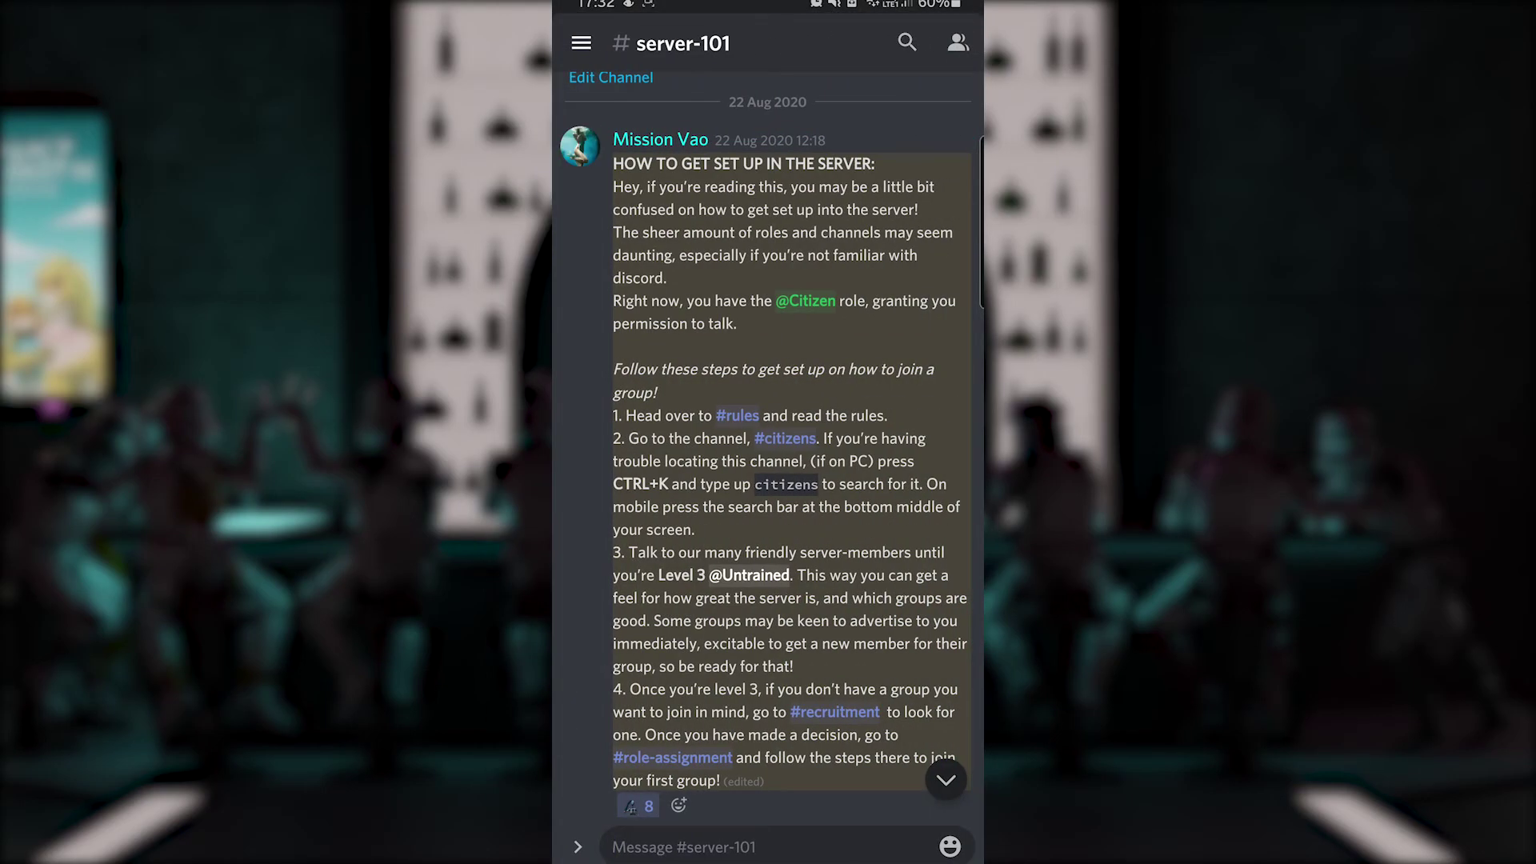
Copy the setup guide author's user ID from their profile.
click(580, 145)
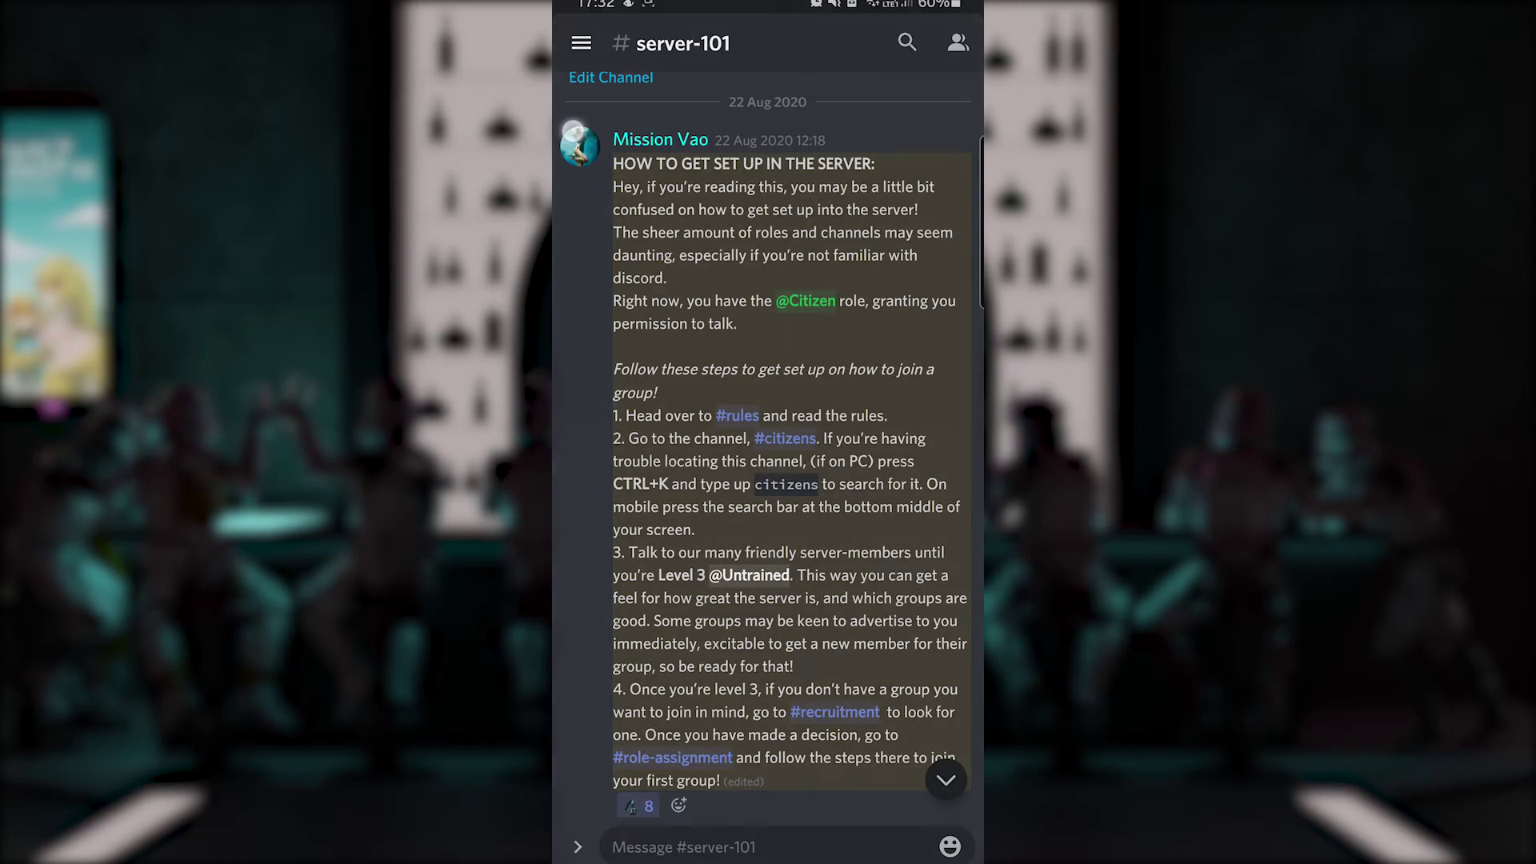
scroll(768, 432, down, 8)
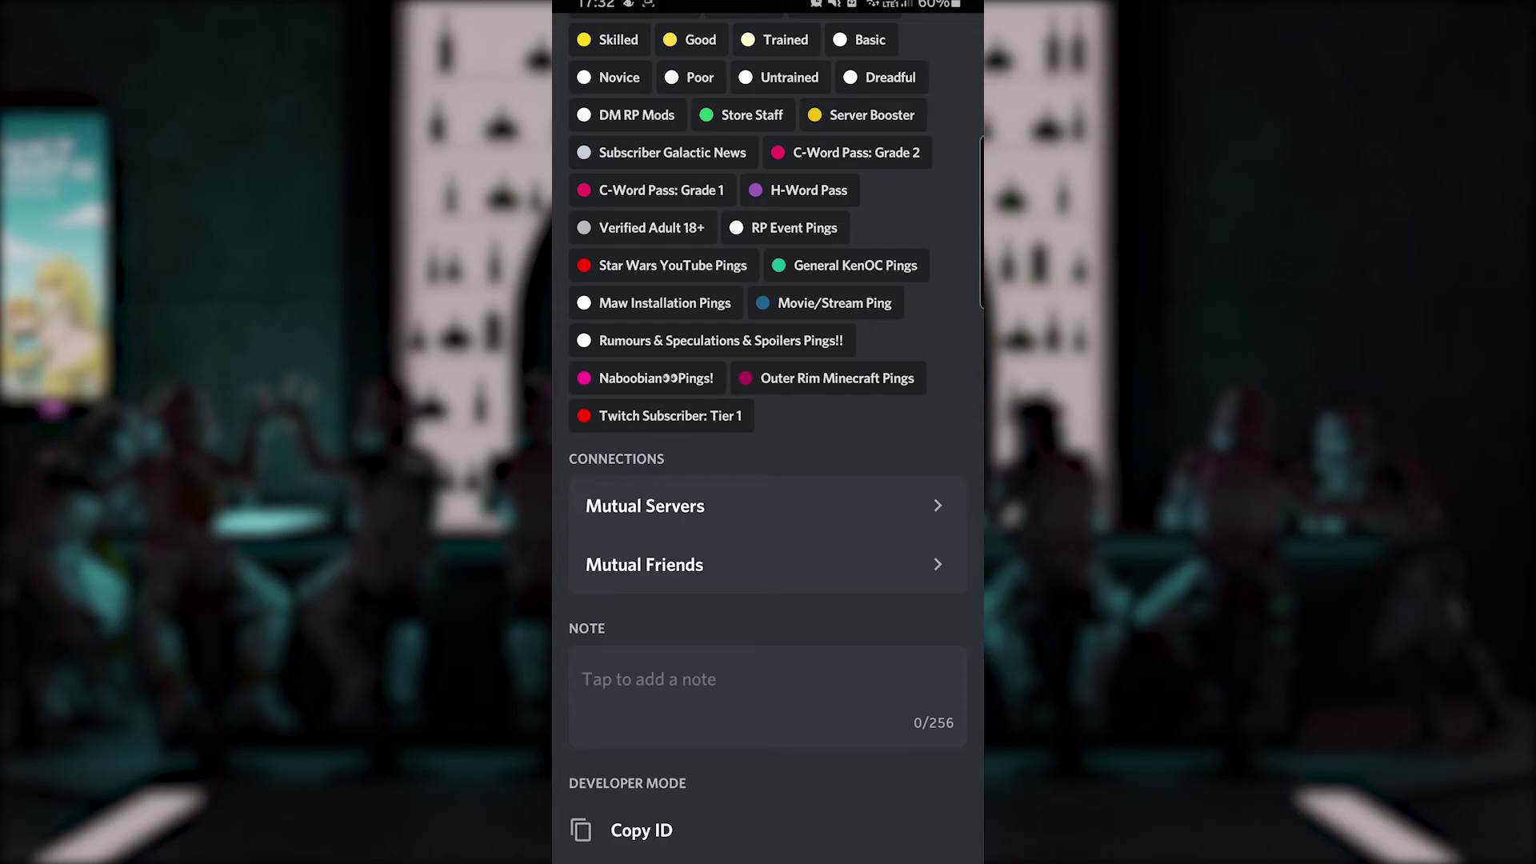
click(737, 832)
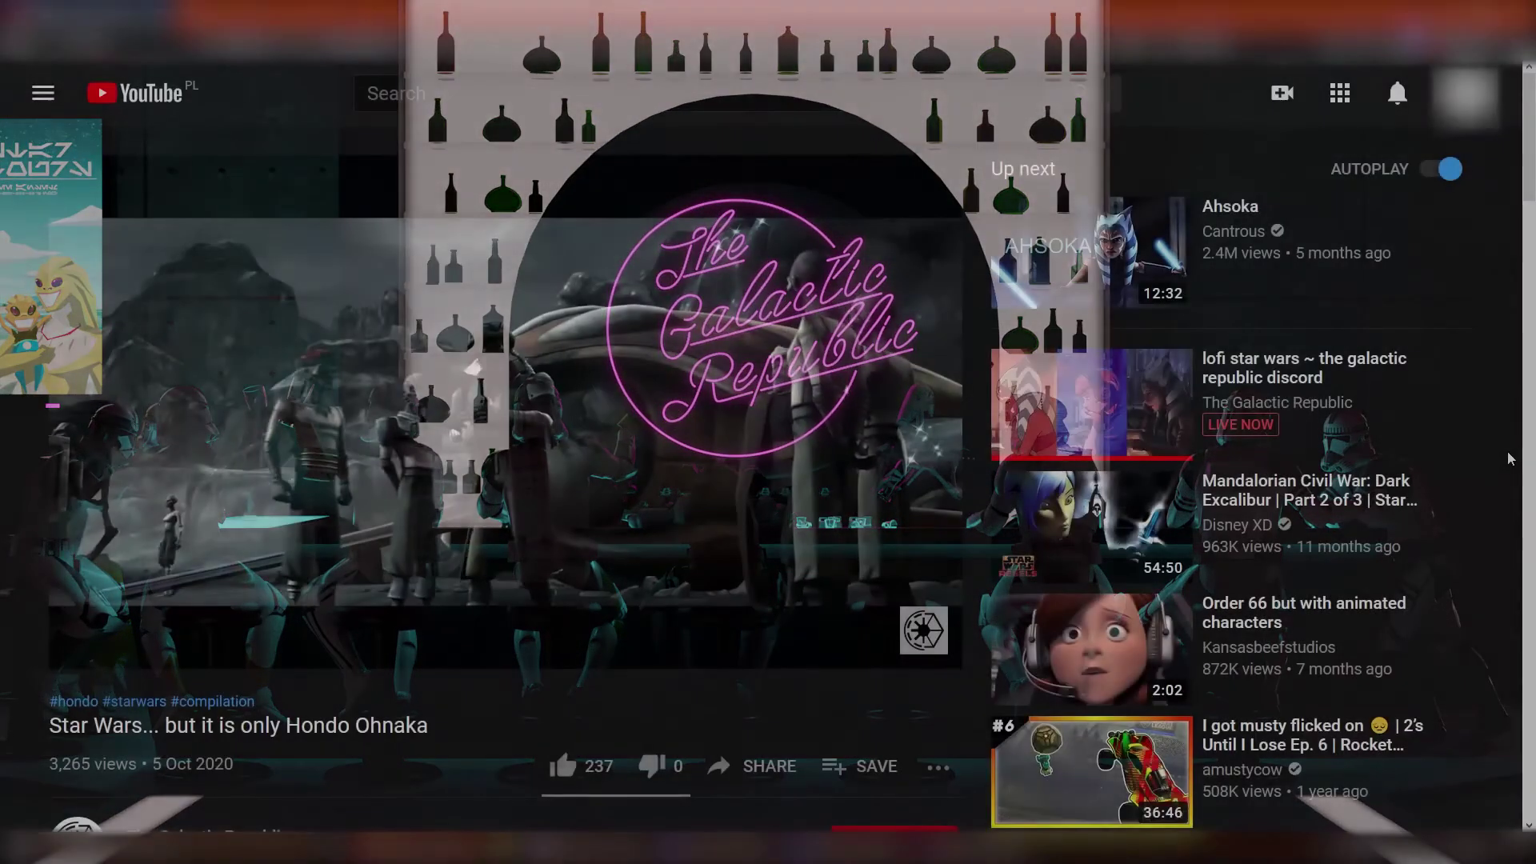
Like the Hondo Ohnaka video, subscribe with All notifications, and open the 'lofi star wars' stream.
scroll(814, 471, down, 3)
click(590, 530)
click(893, 601)
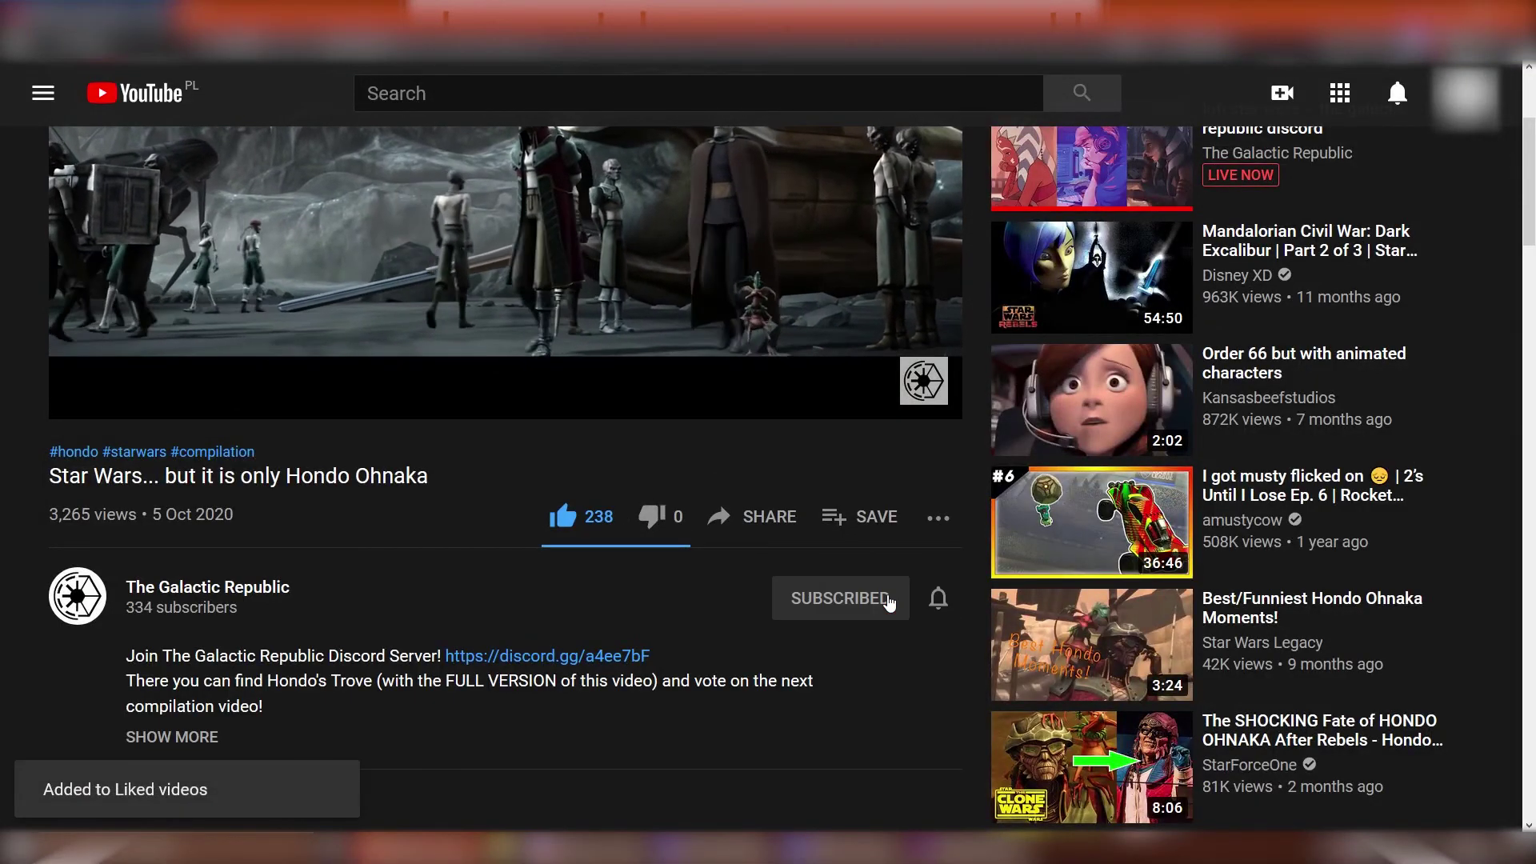
click(938, 600)
click(985, 652)
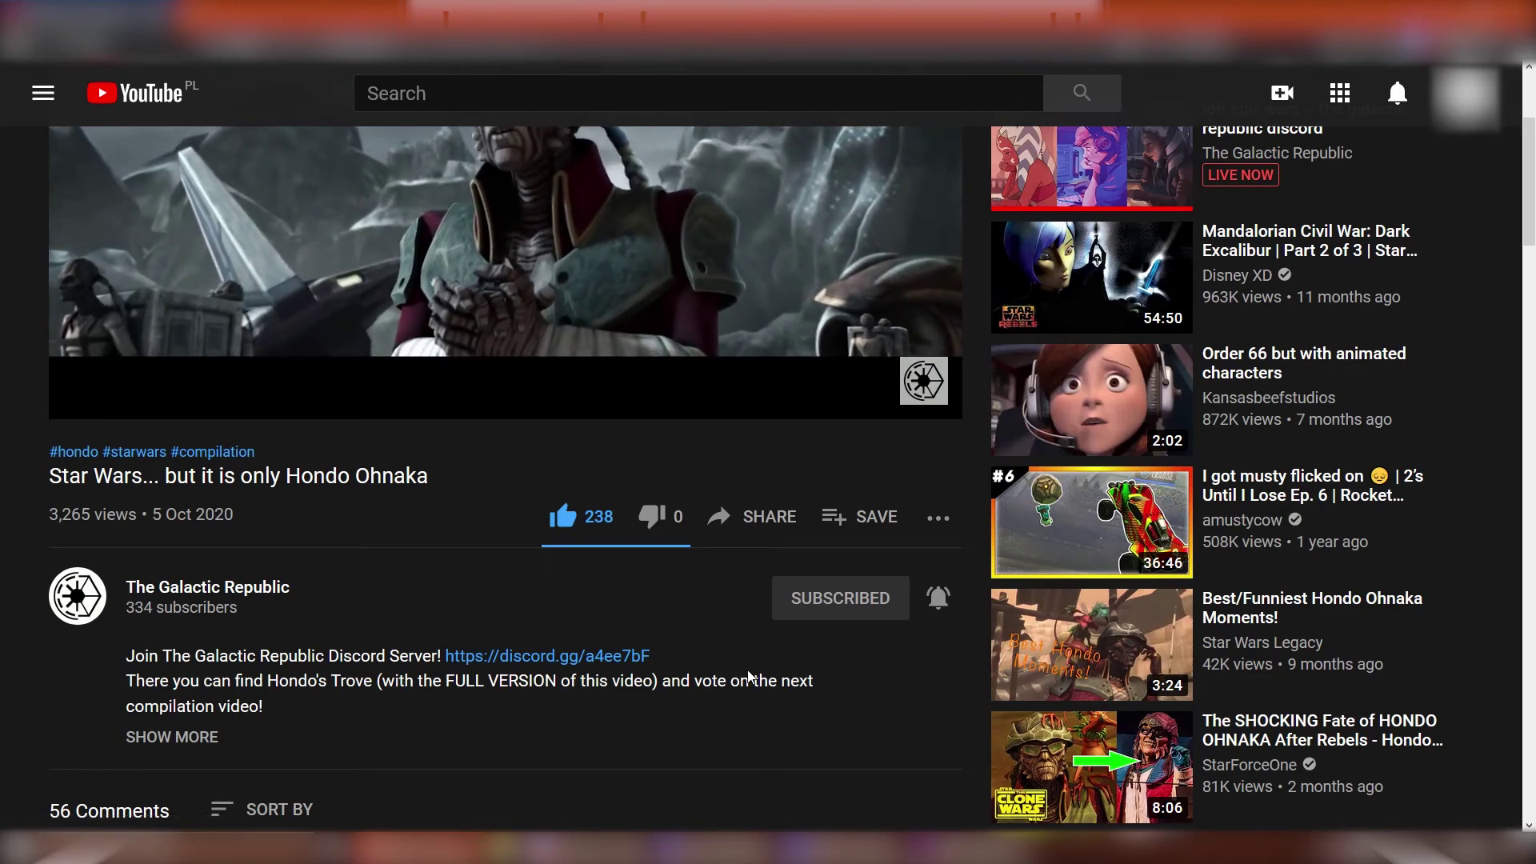
scroll(866, 642, up, 3)
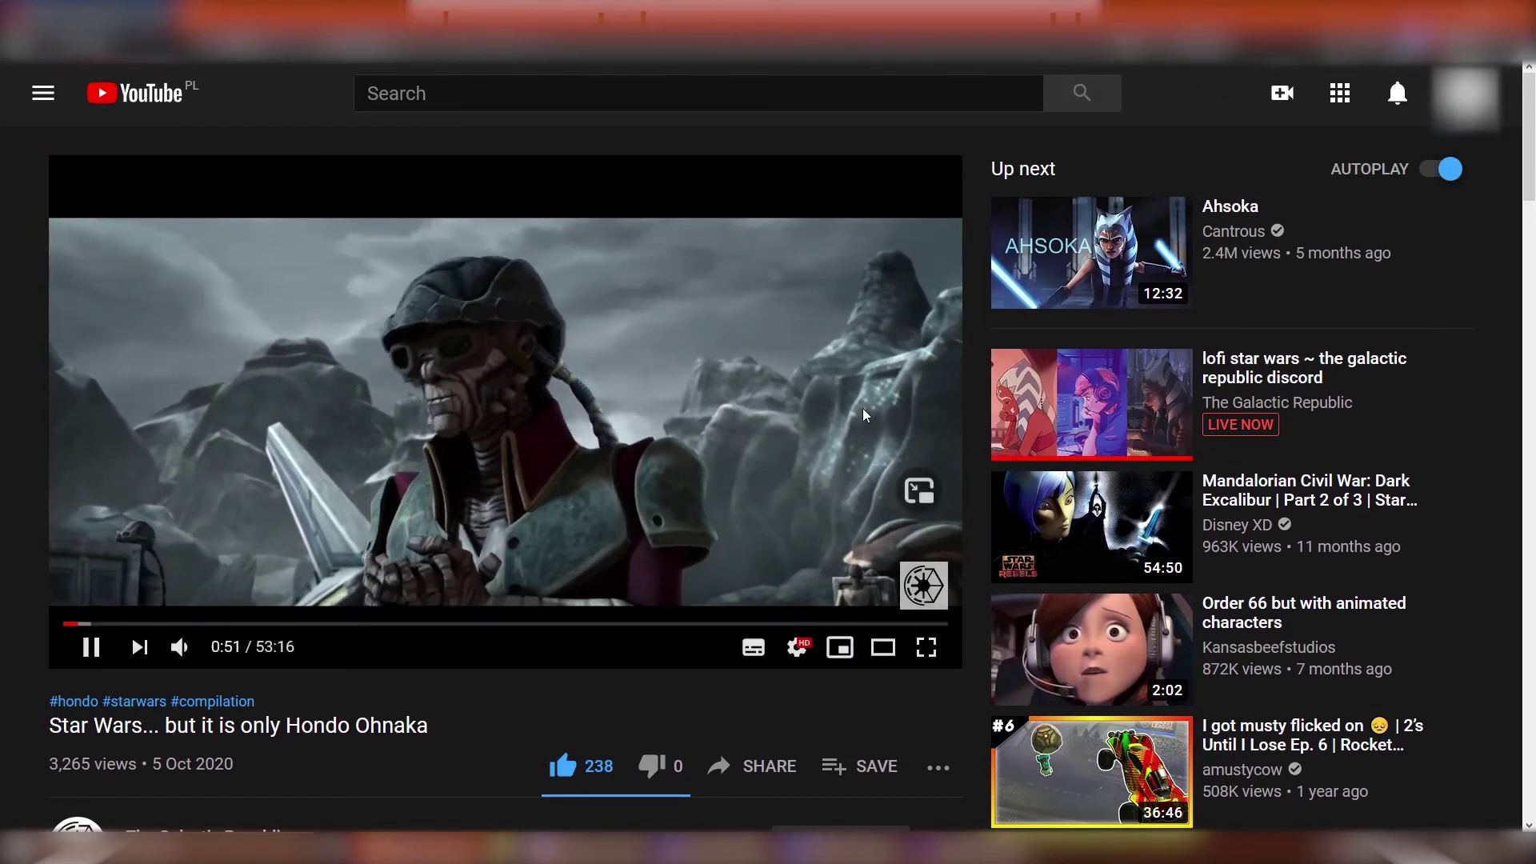
click(1093, 396)
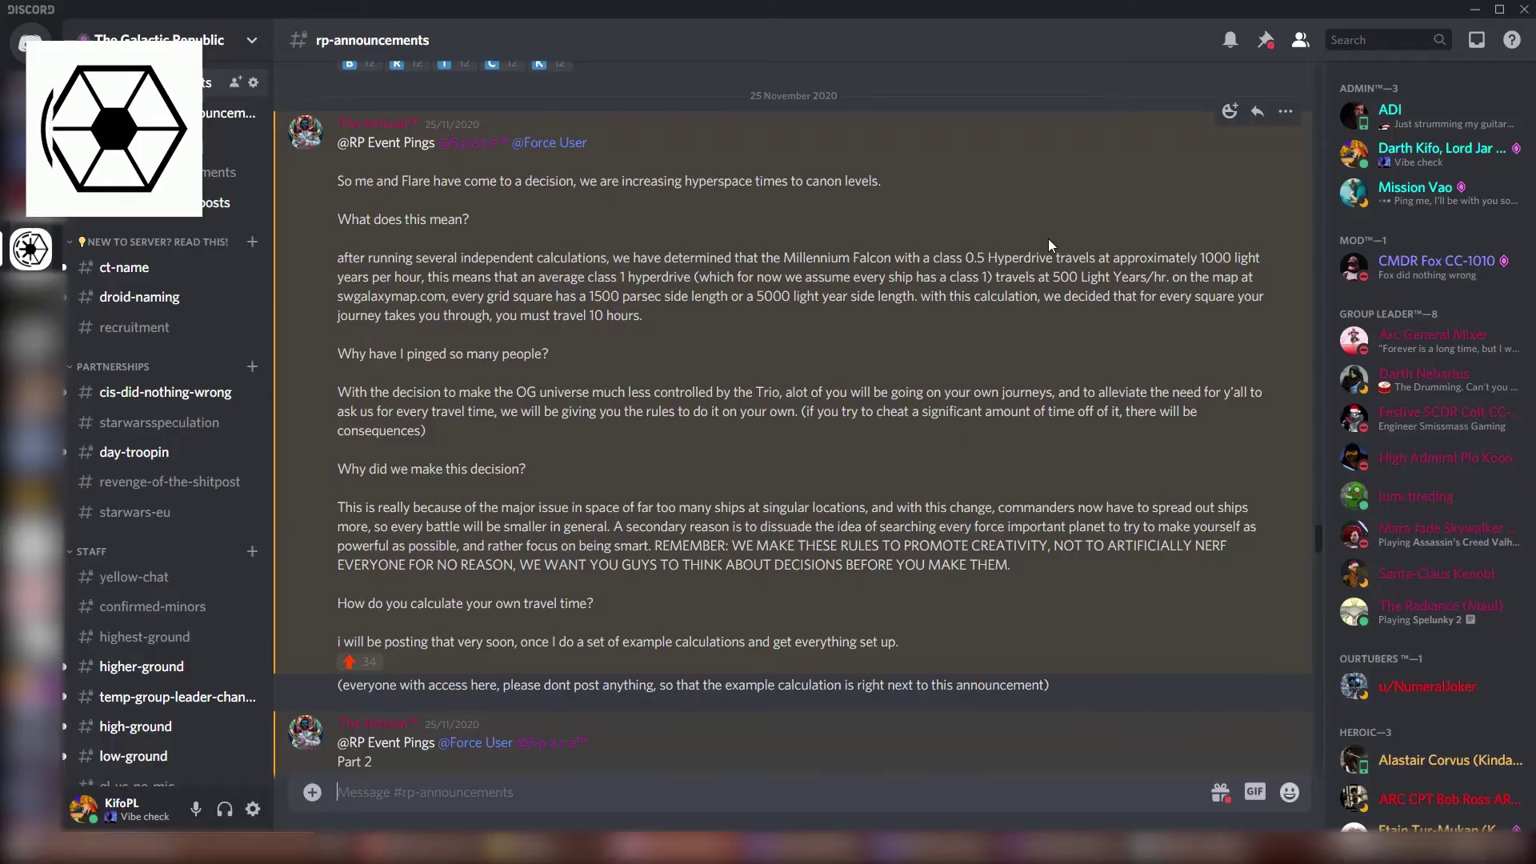
Scroll through The Galactic Republic's channels, including #recruitment and #kenoc-hall-of-fame.
scroll(1179, 256, down, 5)
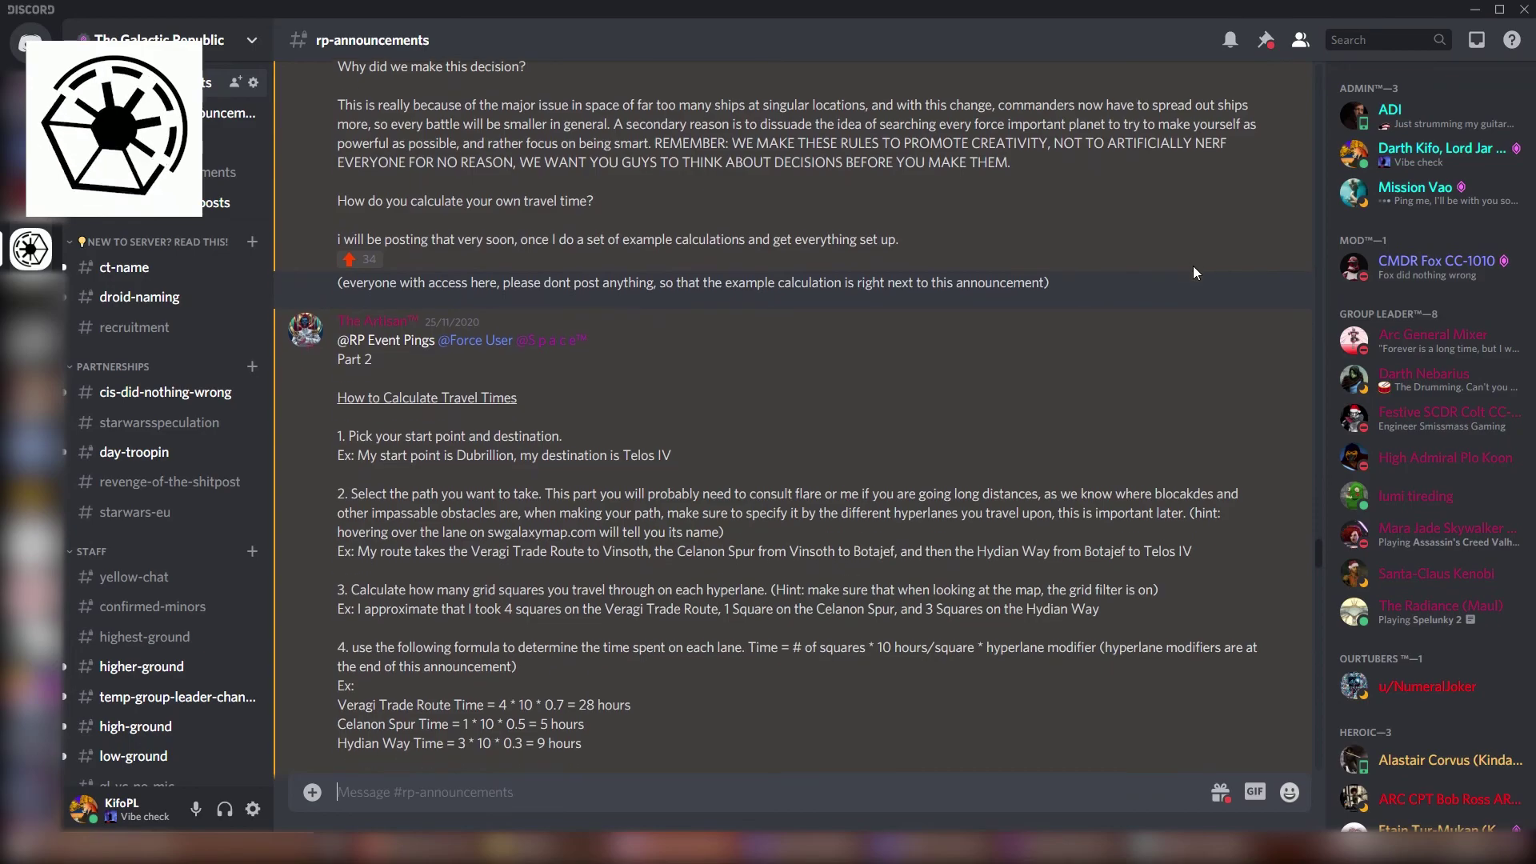
scroll(1193, 266, down, 3)
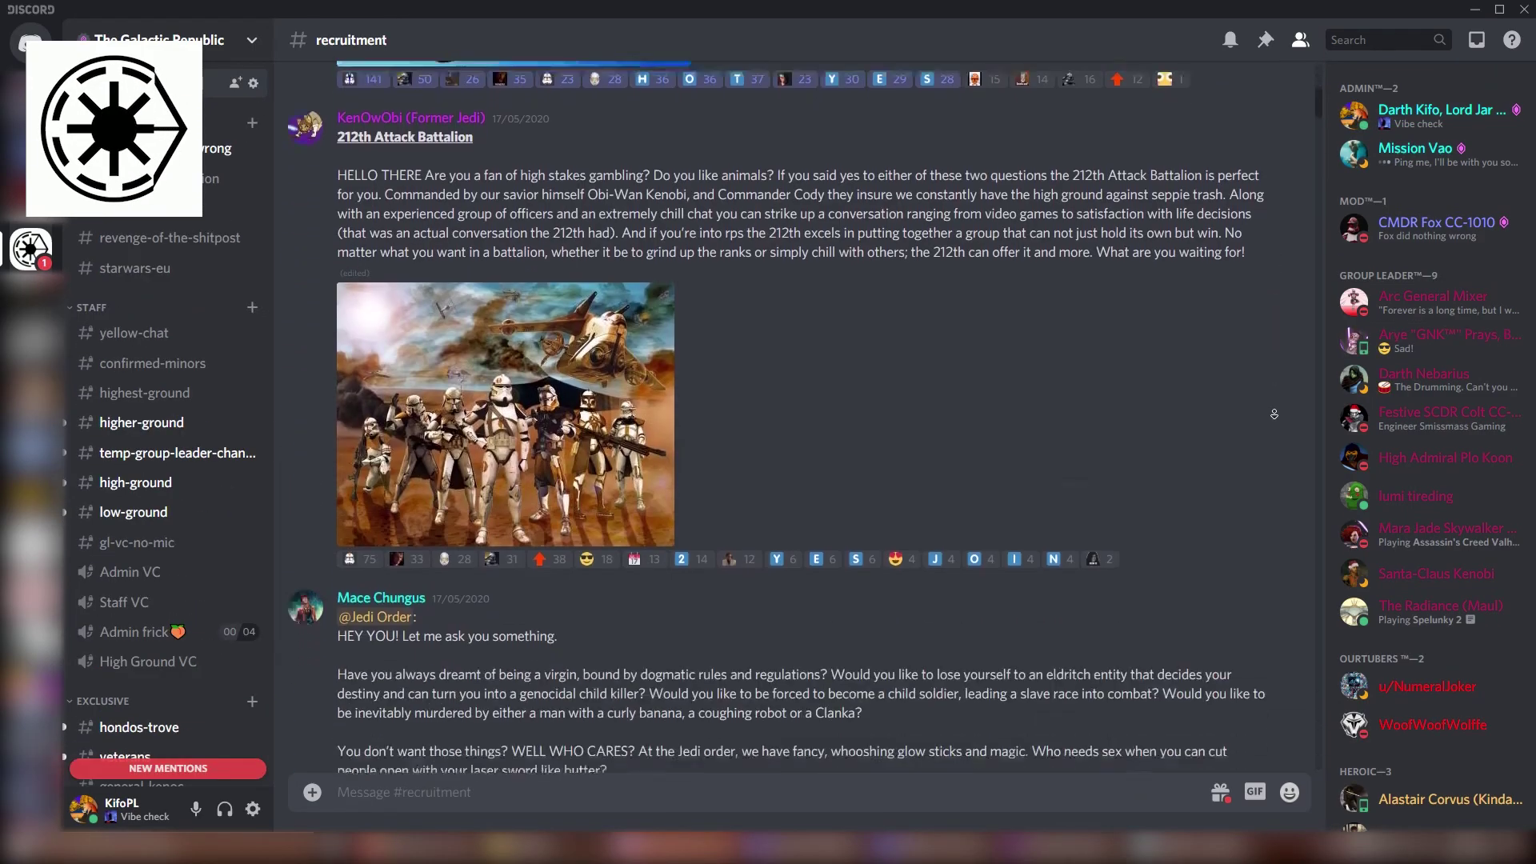
scroll(1275, 413, down, 10)
scroll(1275, 413, down, 10)
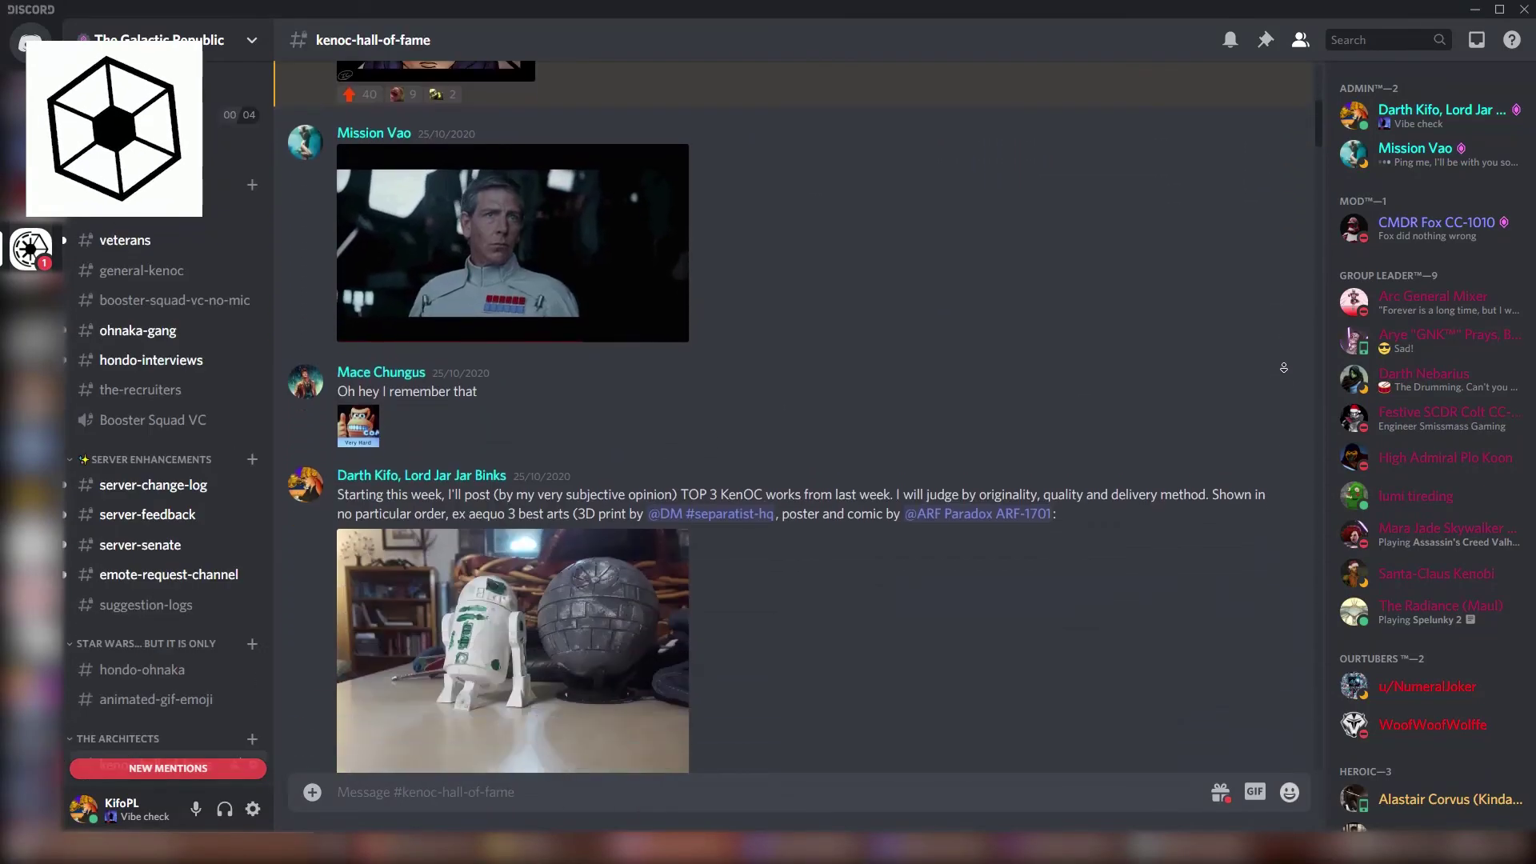
scroll(1284, 368, down, 5)
scroll(1284, 375, down, 6)
scroll(1285, 375, down, 20)
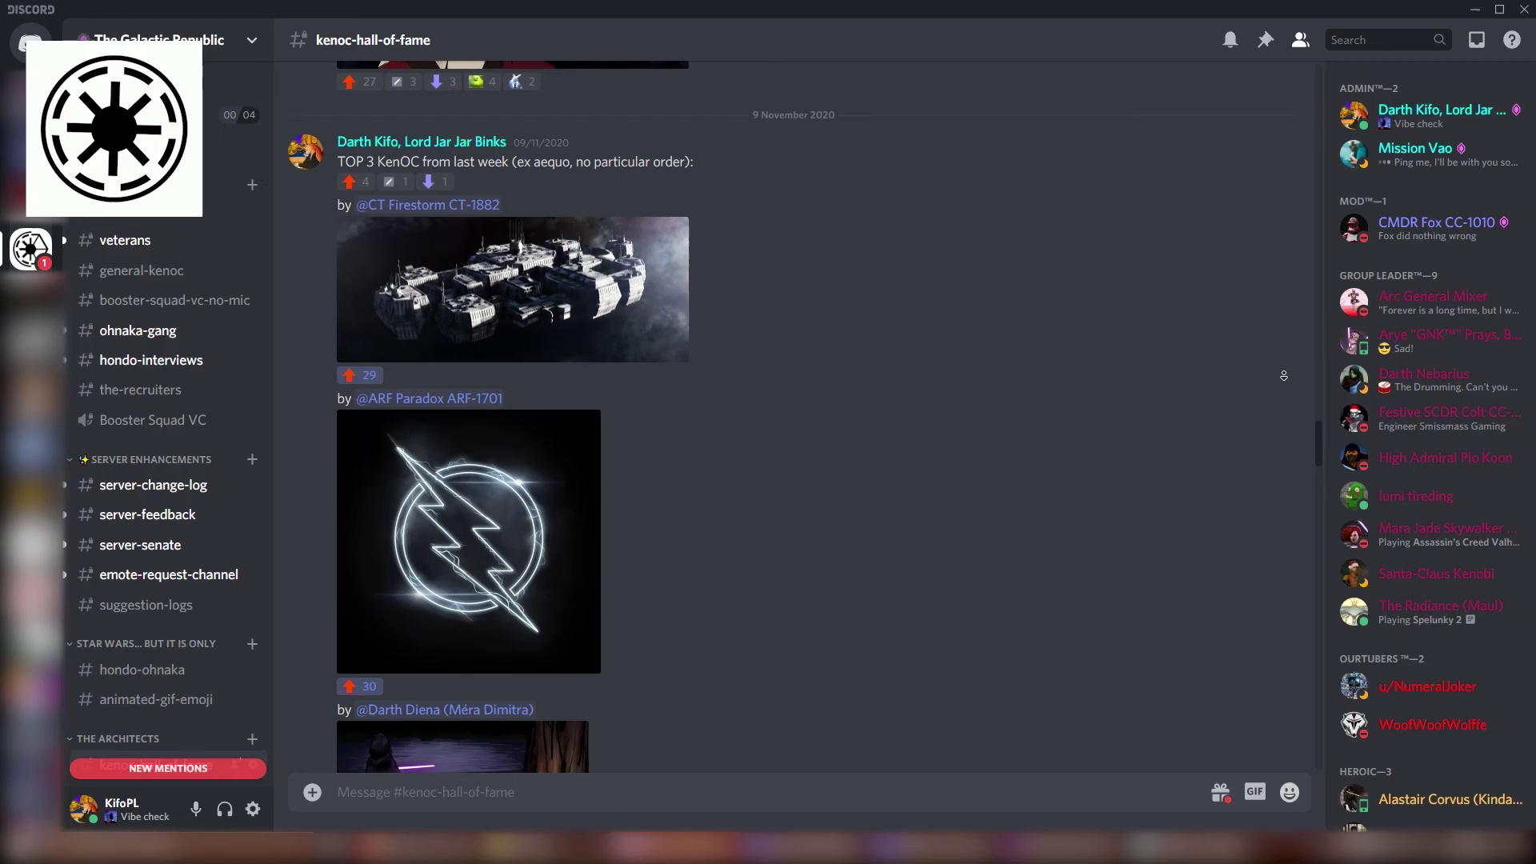
scroll(1284, 375, down, 15)
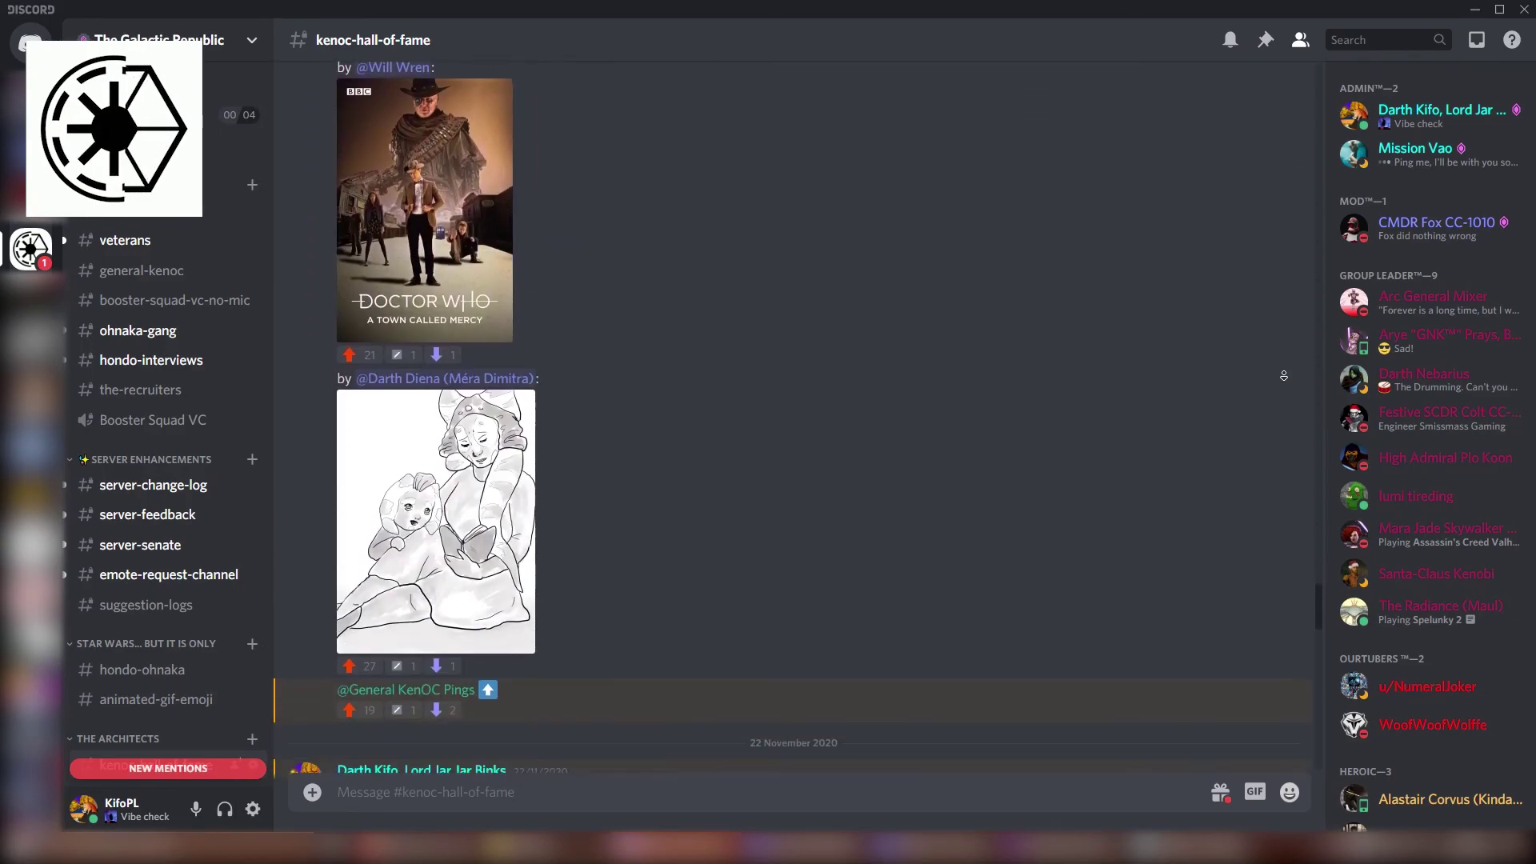
scroll(1284, 376, down, 10)
Jump to the #citizens channel with Alt+Shift+Down and scroll through its chat.
key(alt+shift+Down)
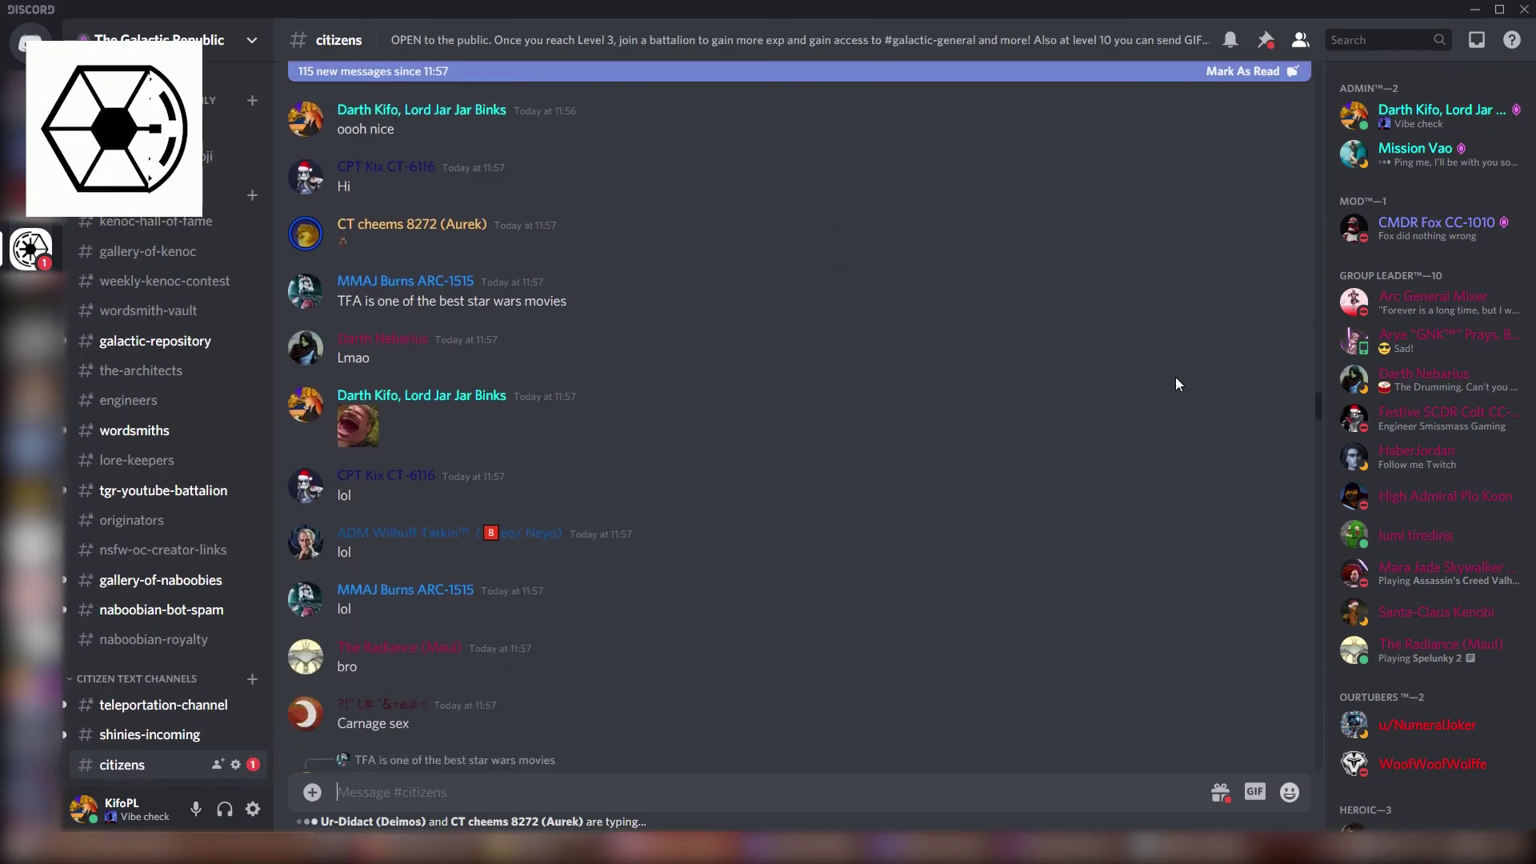
scroll(1175, 377, down, 5)
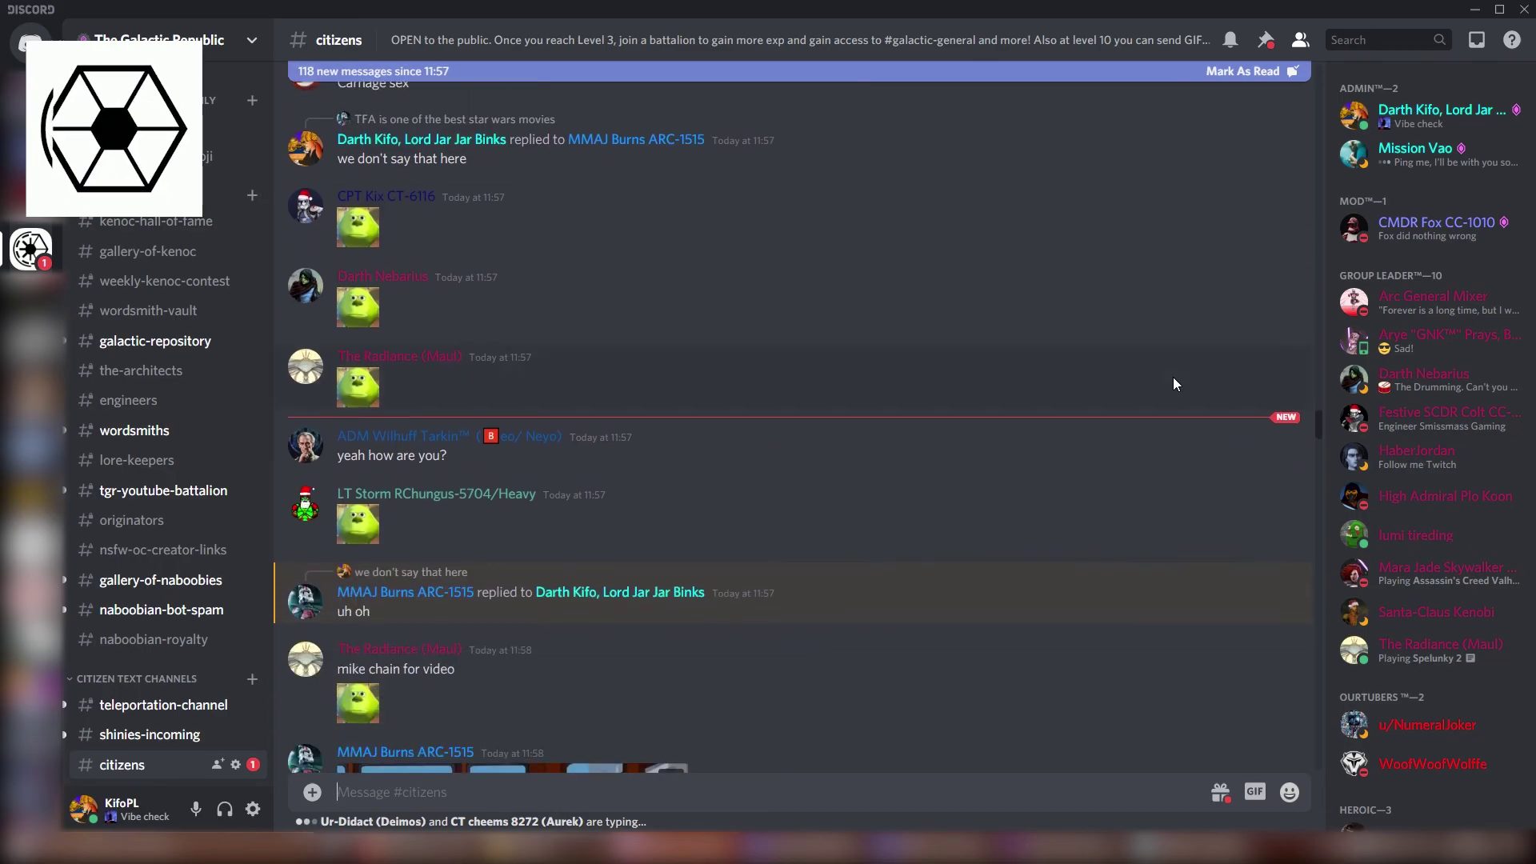
scroll(1172, 381, down, 3)
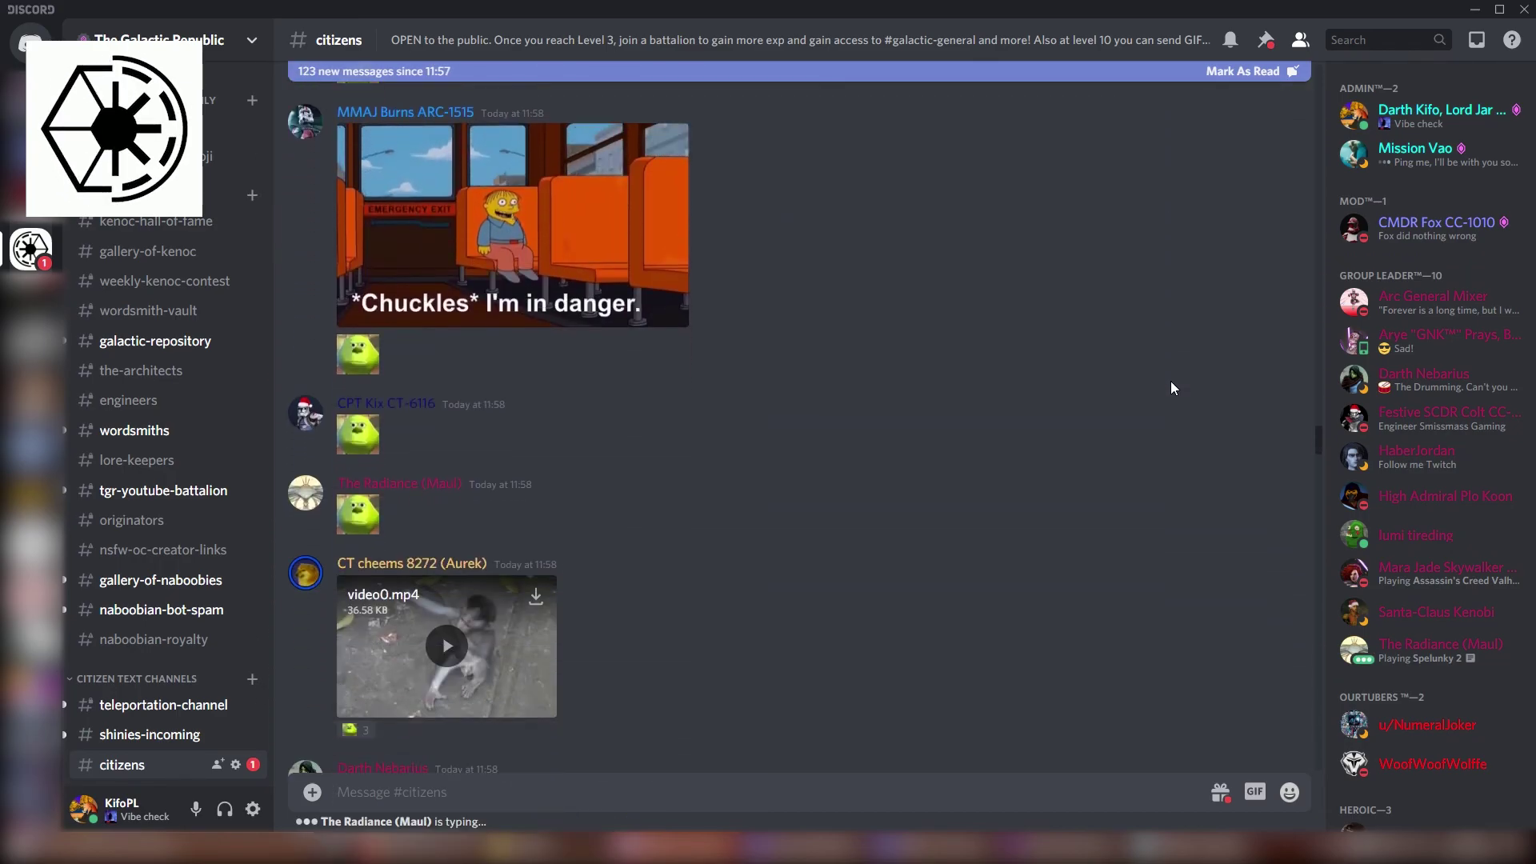
scroll(1170, 384, down, 8)
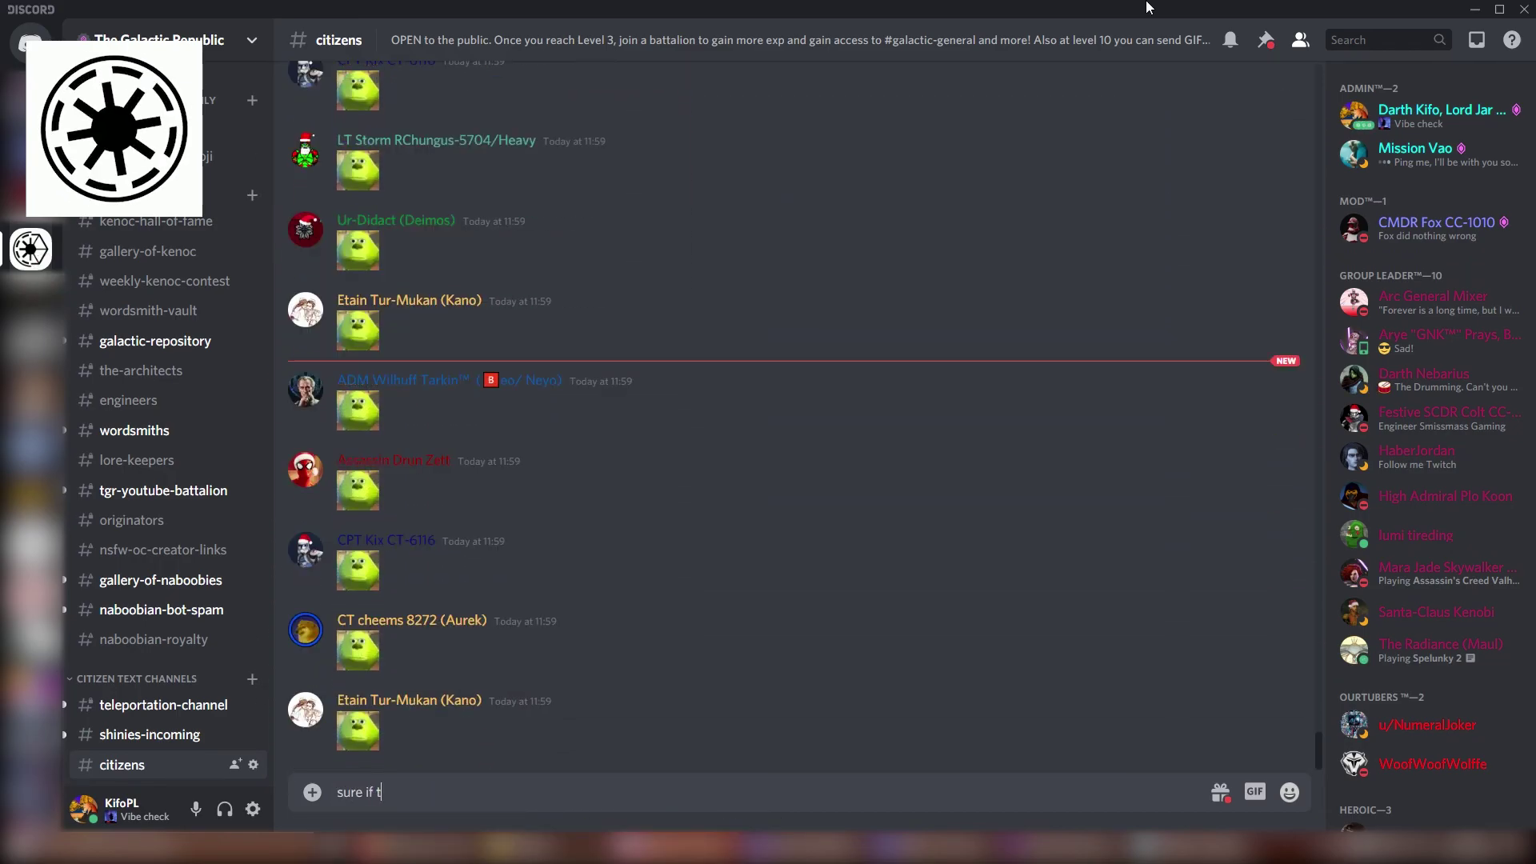